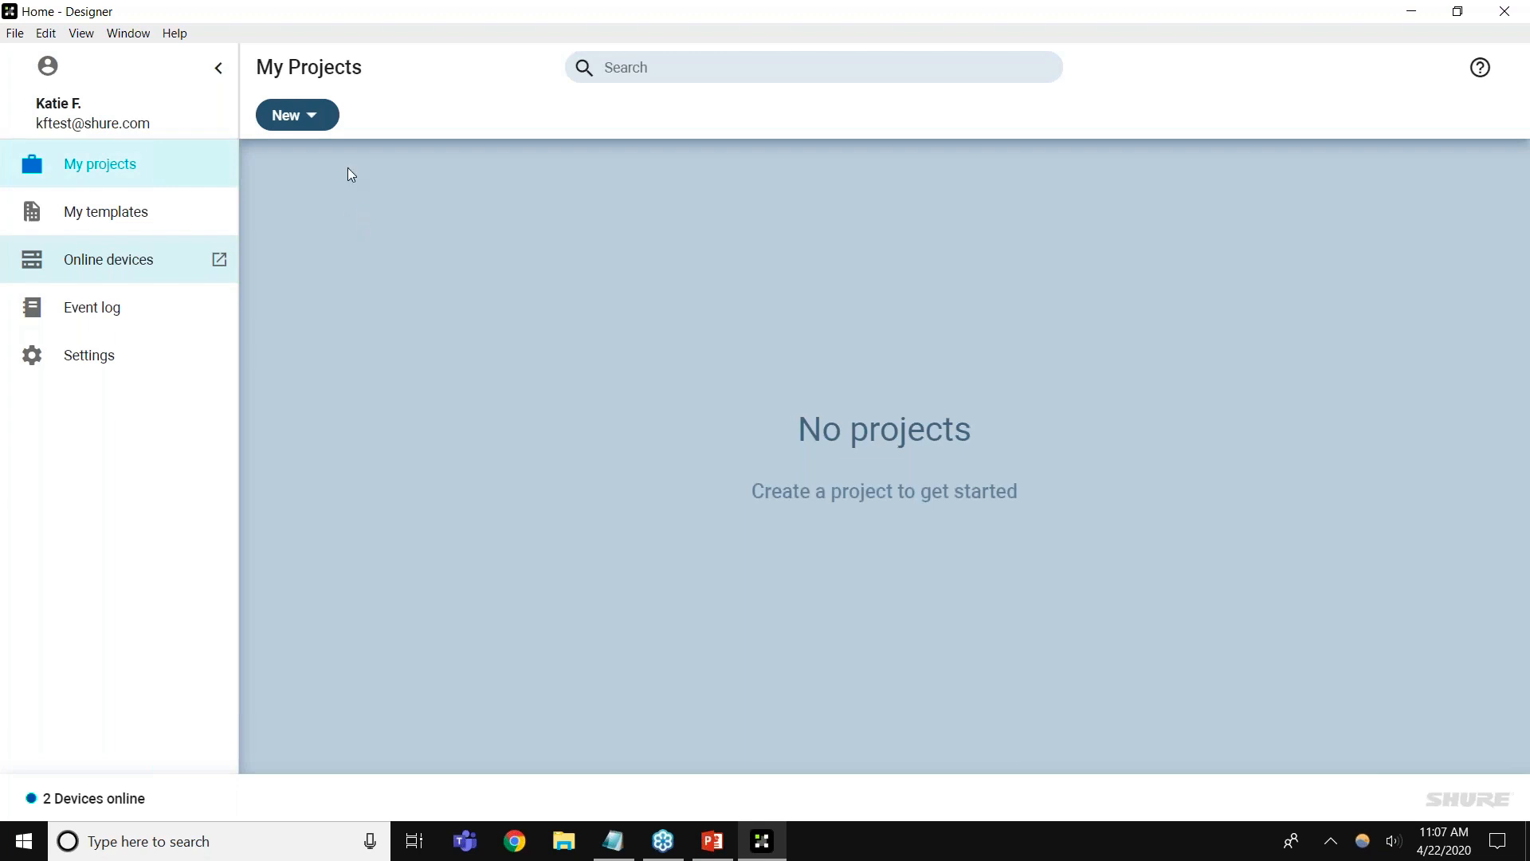
Create a new project called 'Shure Building' and open it
left_click(325, 125)
left_click(326, 158)
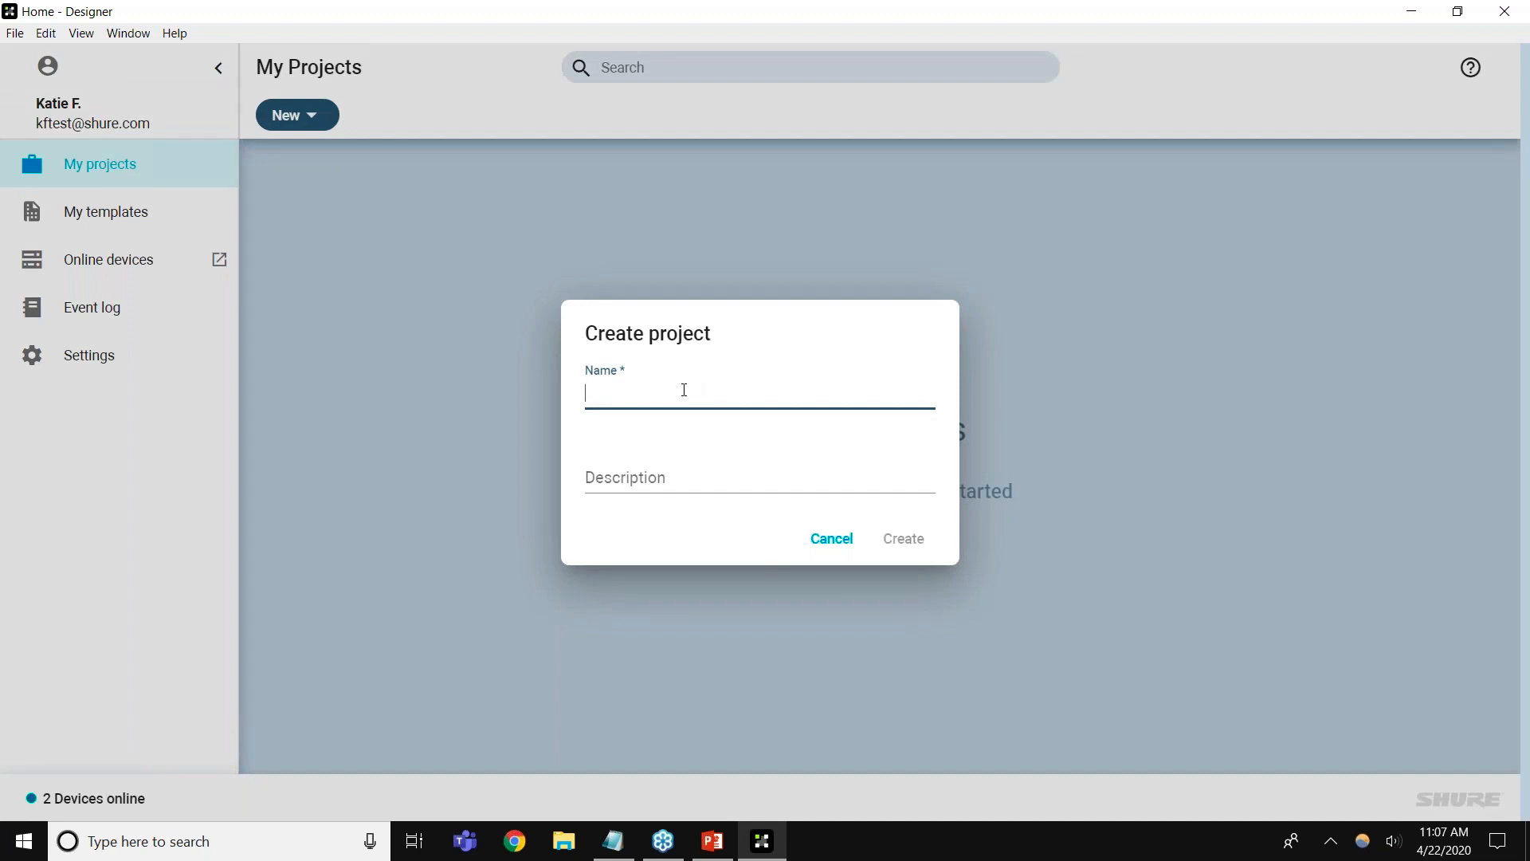
type("Shure Building")
key("Return")
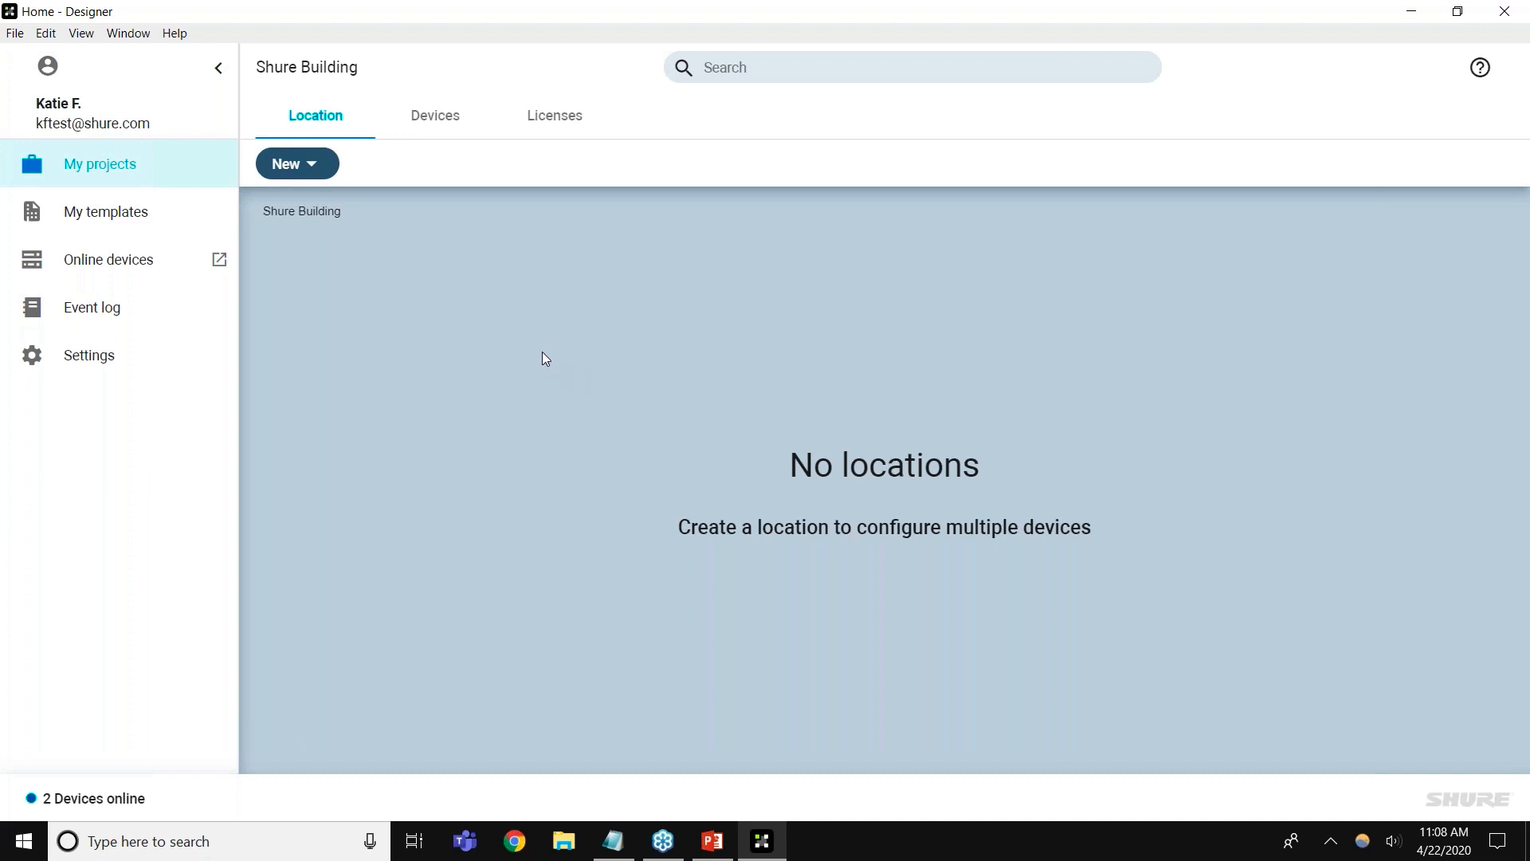
Add a location named 'Room 101' to Shure Building, then close its window
left_click(323, 163)
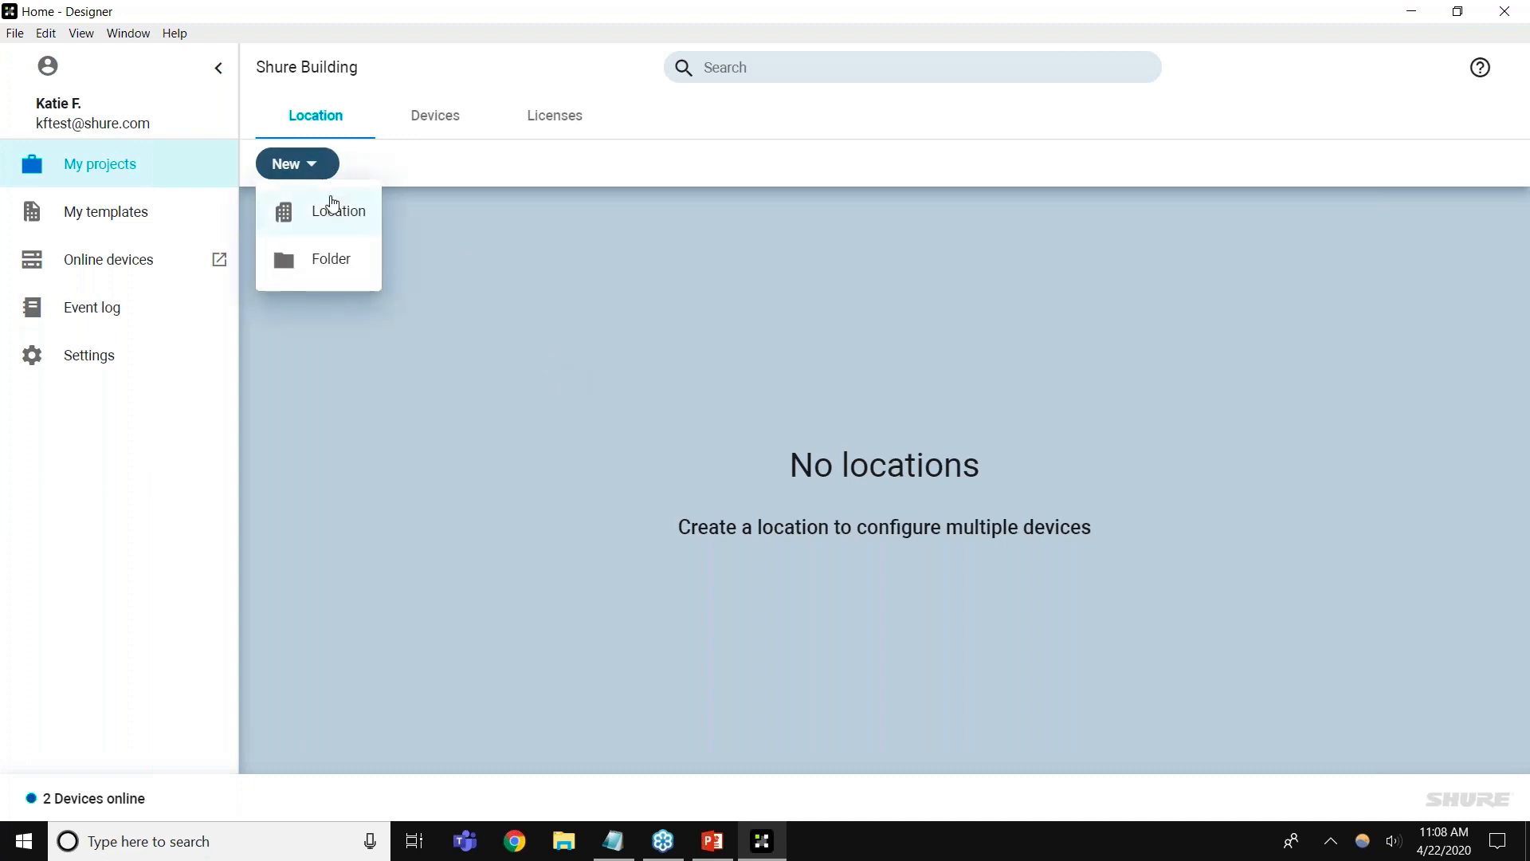
left_click(339, 213)
type("Room 101")
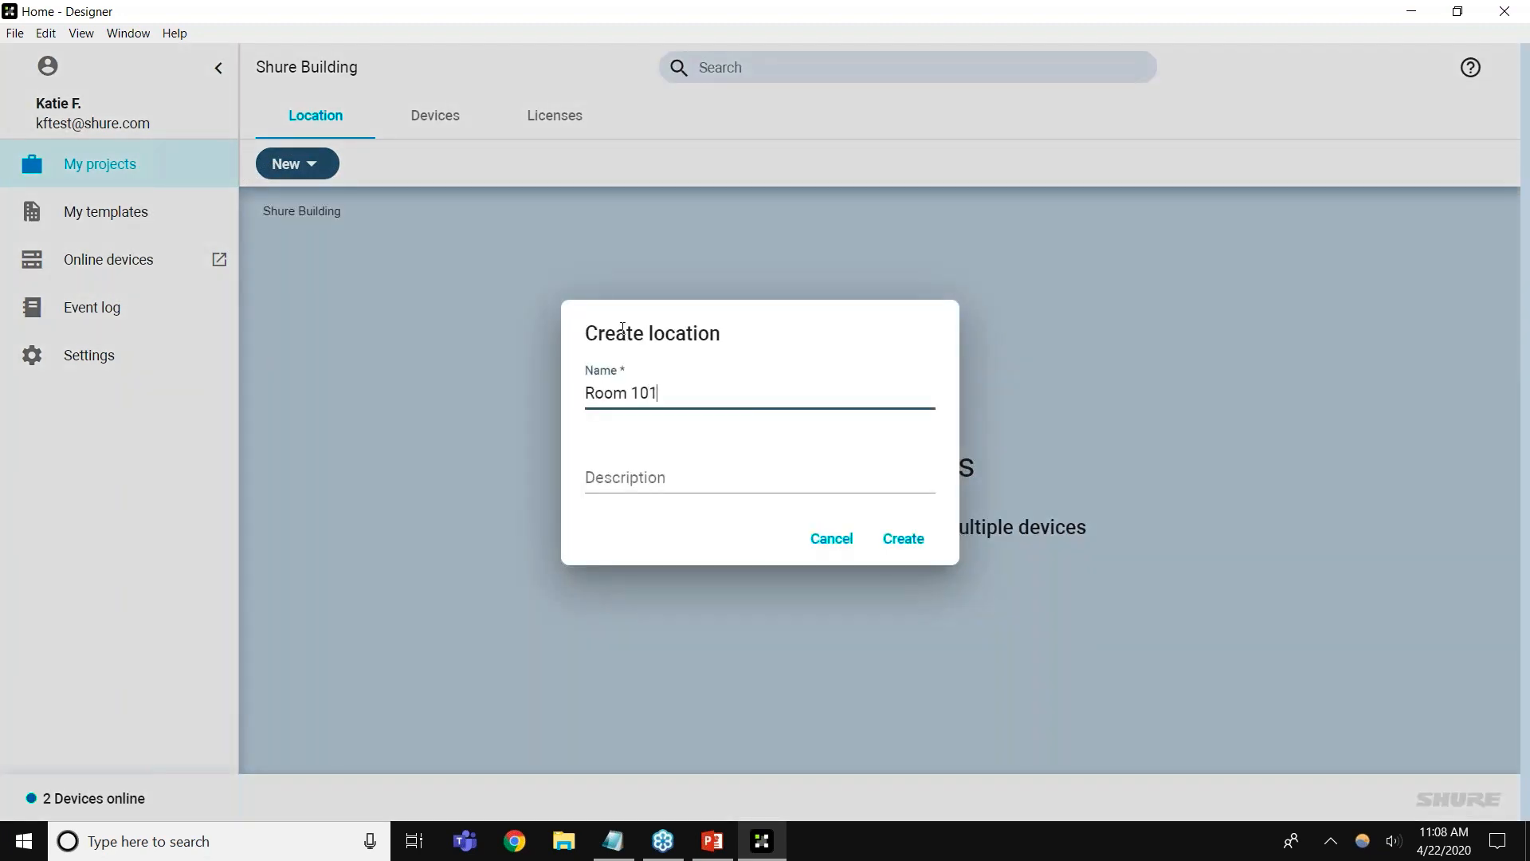
key("Return")
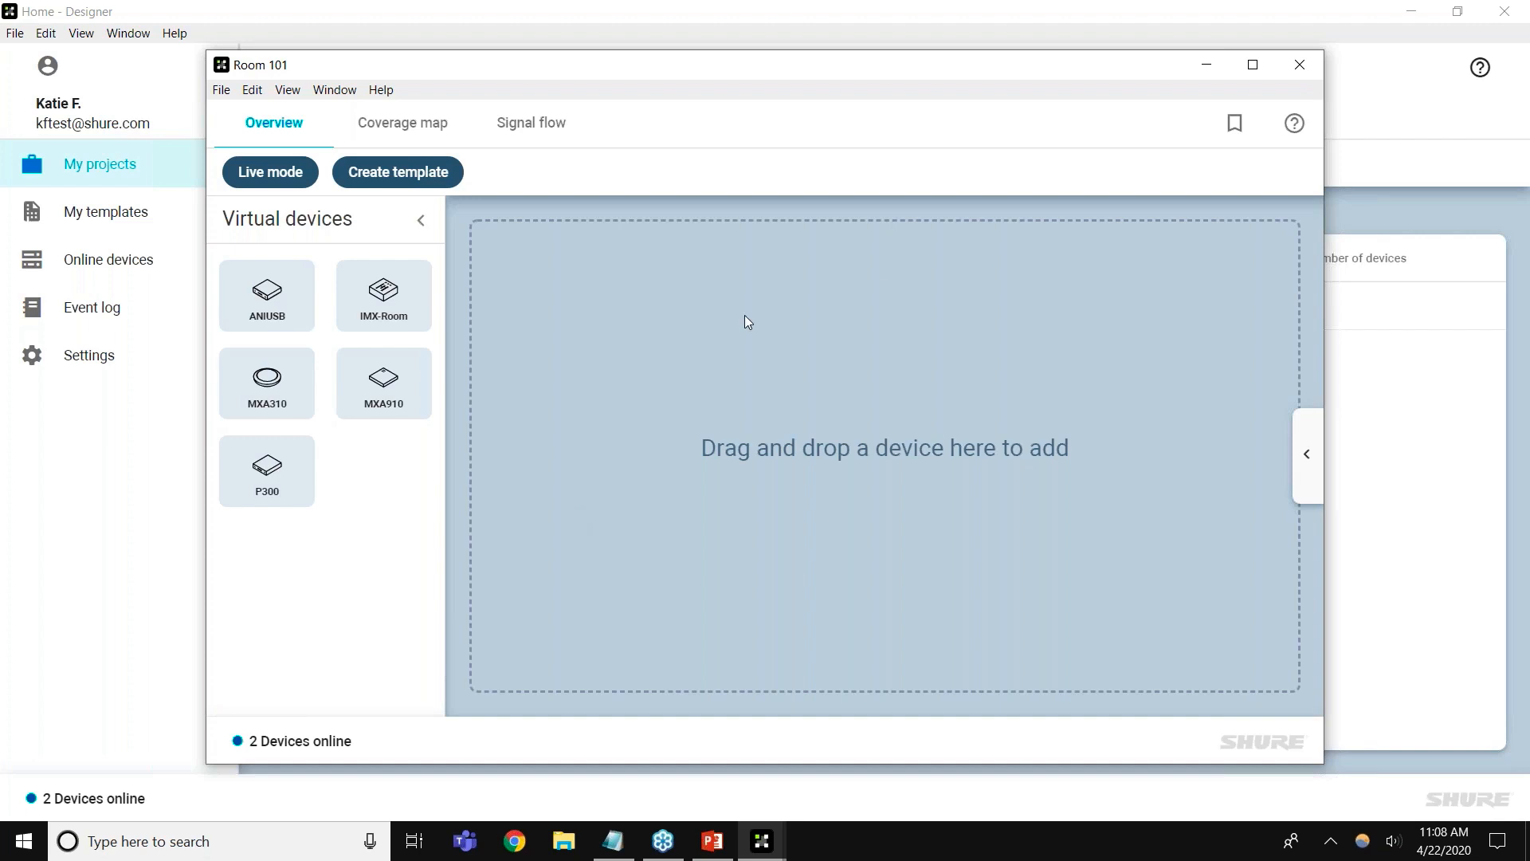
left_click(1293, 66)
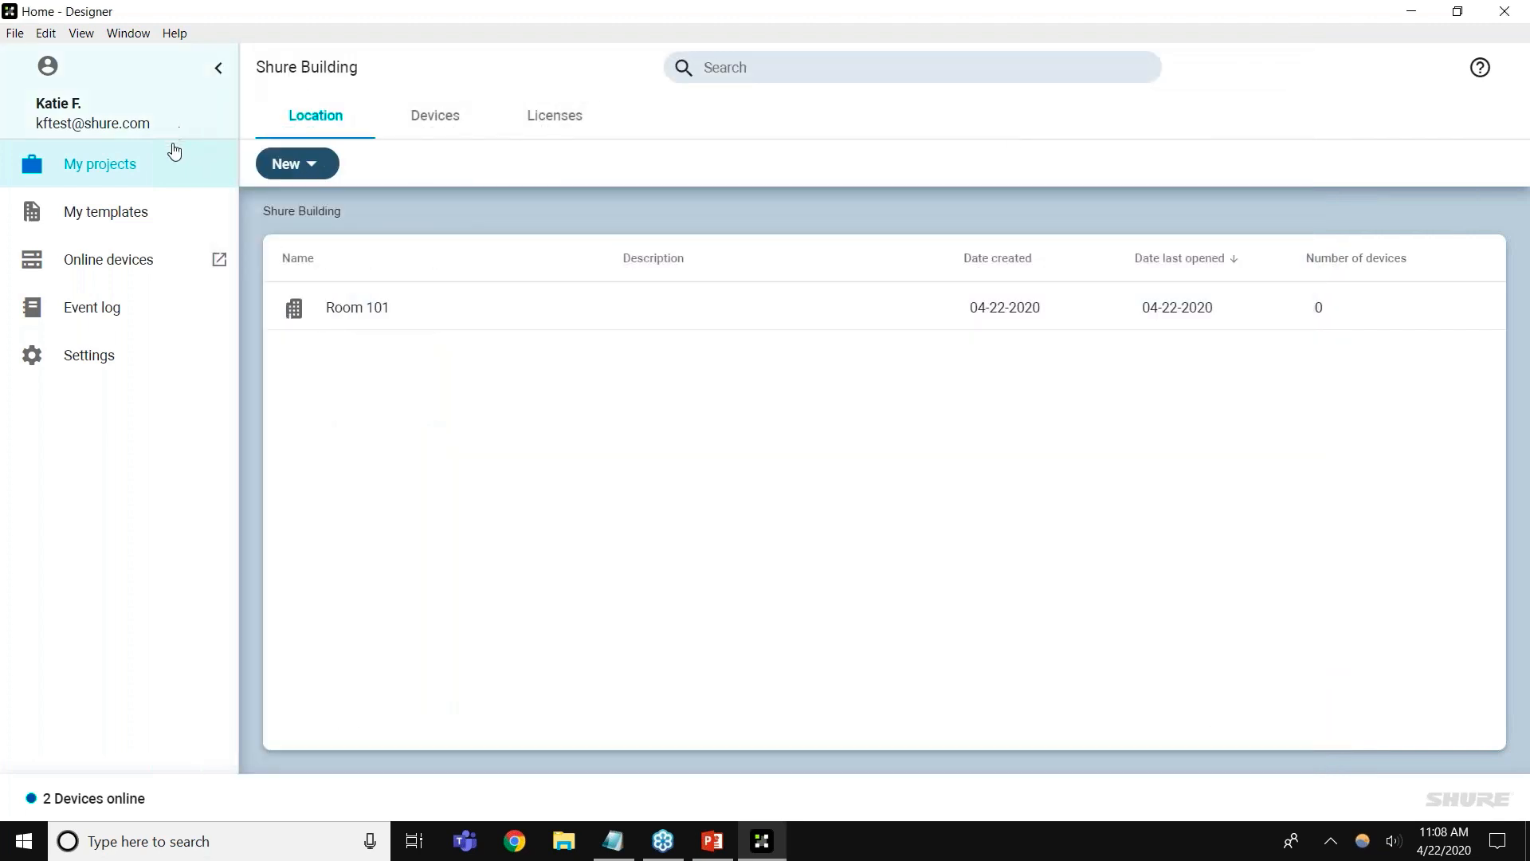
Create location template 'Template 1' under My templates, then briefly view the online devices list
left_click(166, 214)
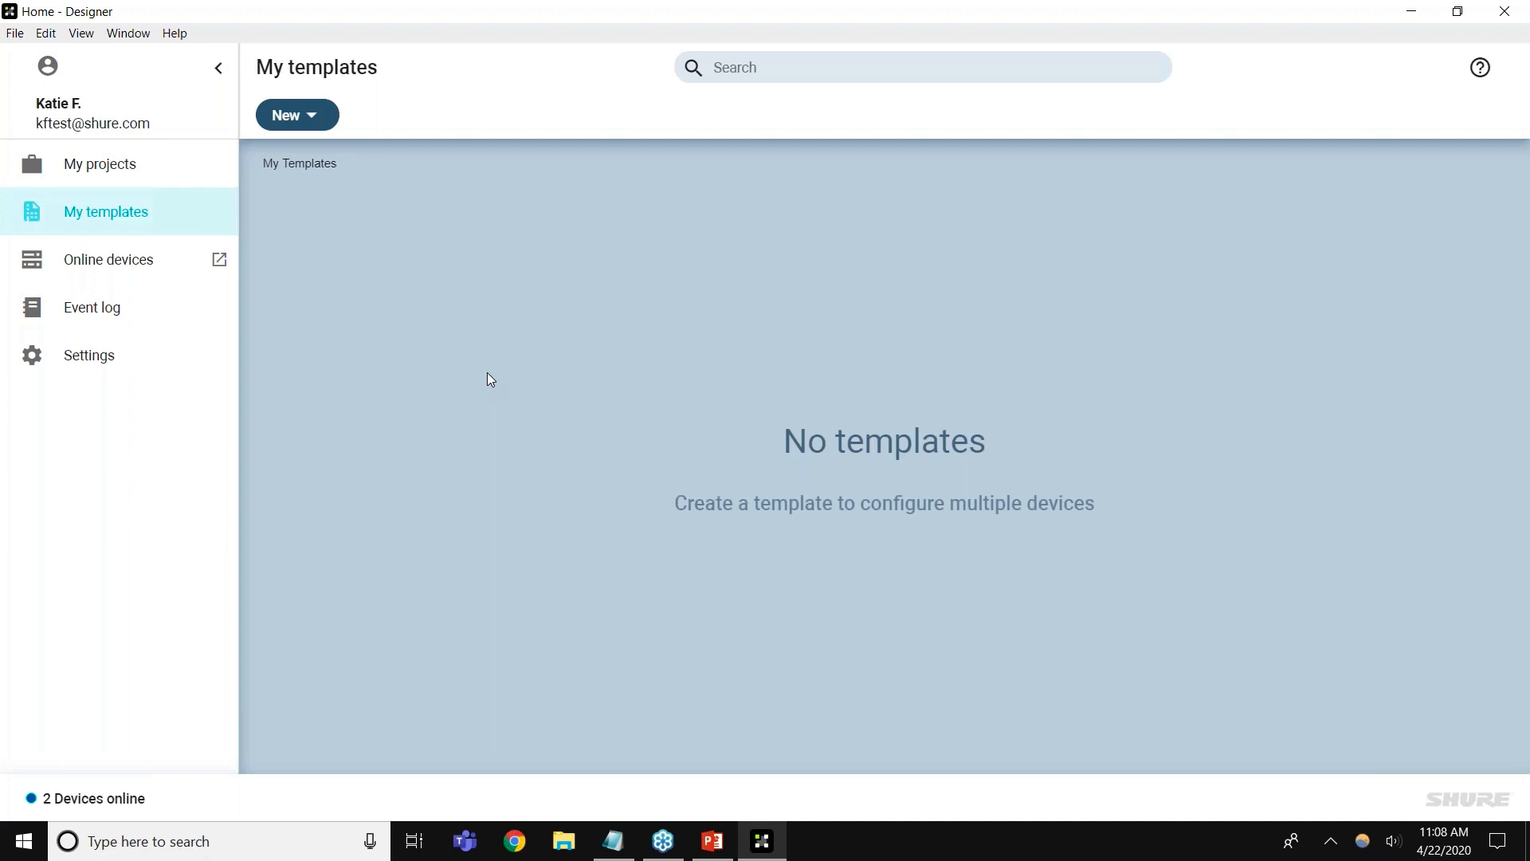
left_click(330, 133)
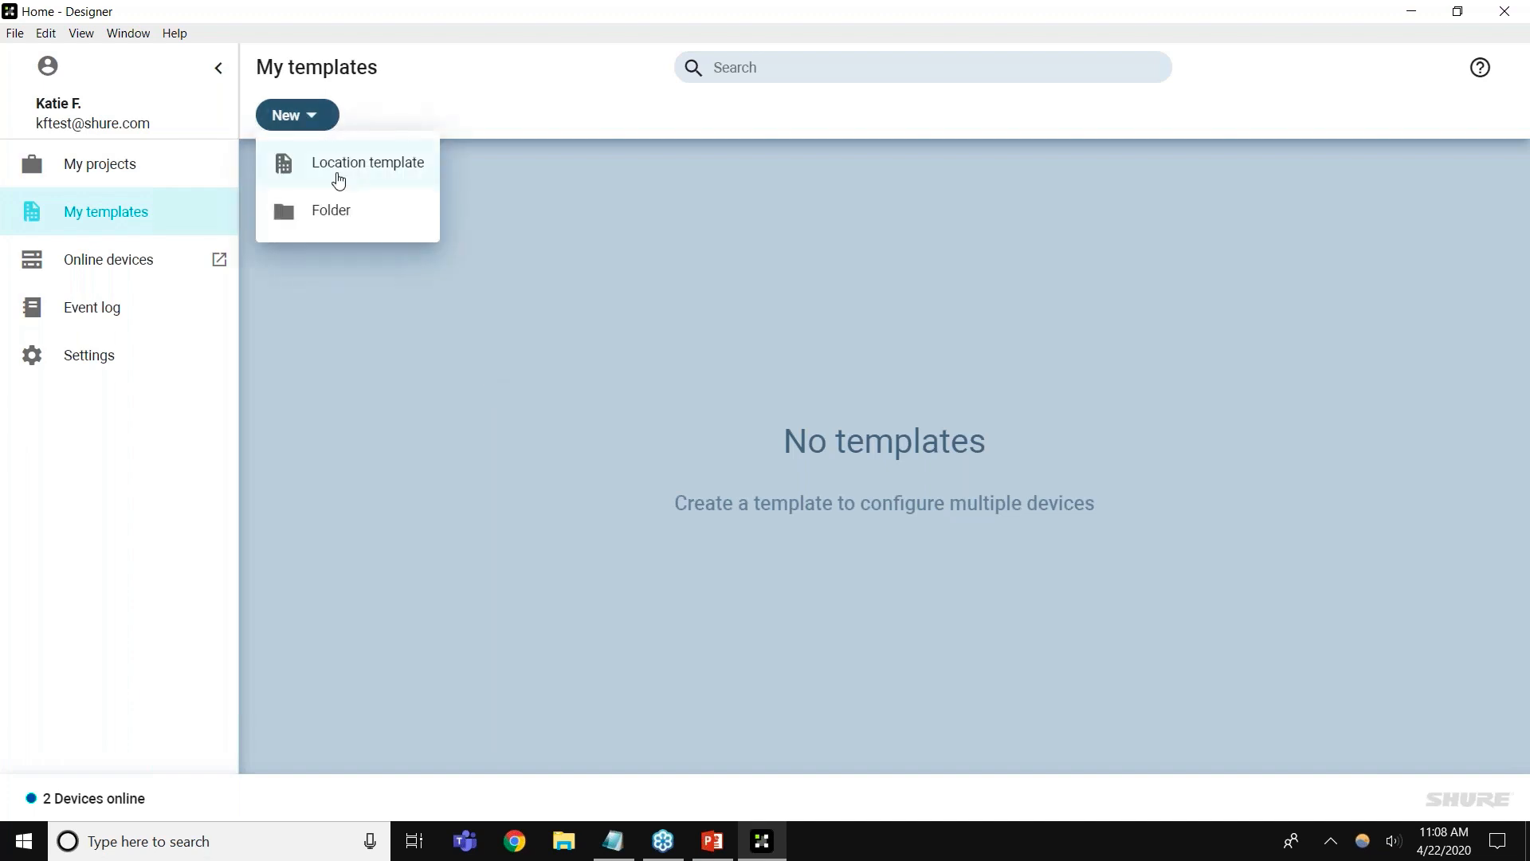
left_click(339, 165)
type("Template 1")
key("Return")
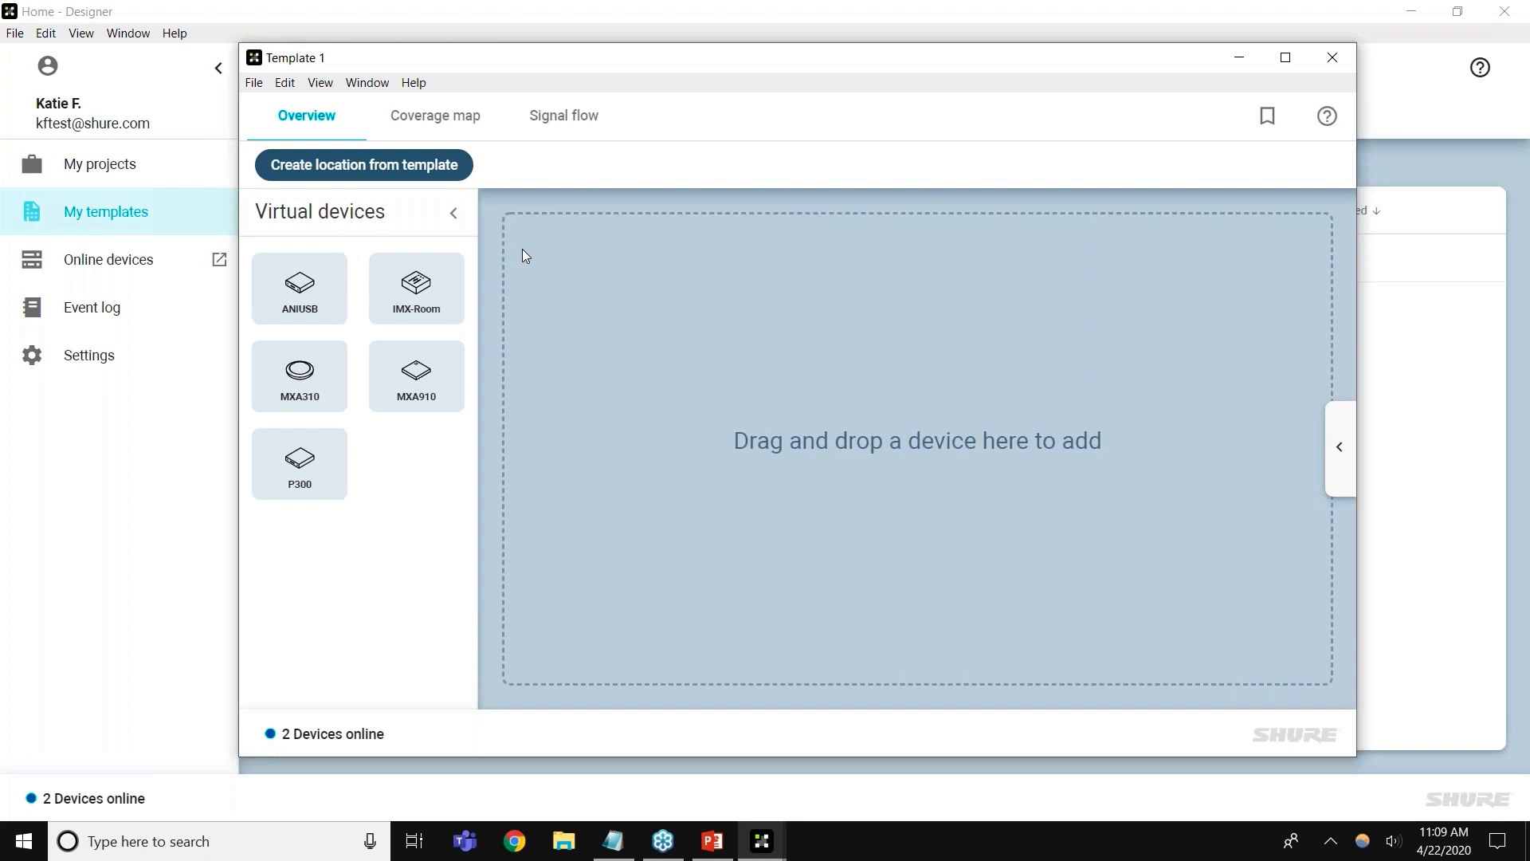
left_click(1333, 59)
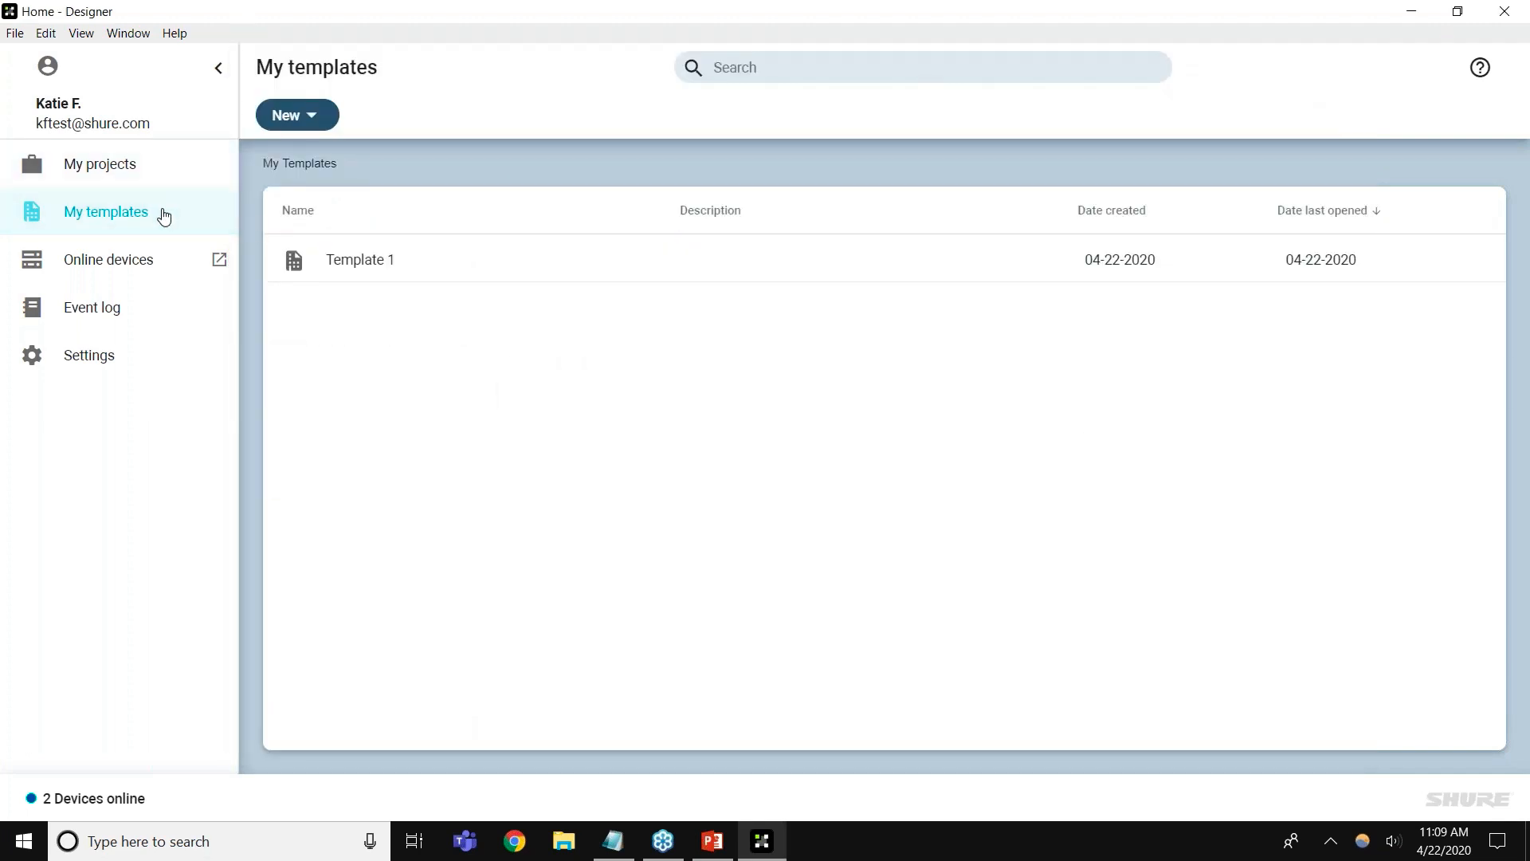
left_click(160, 271)
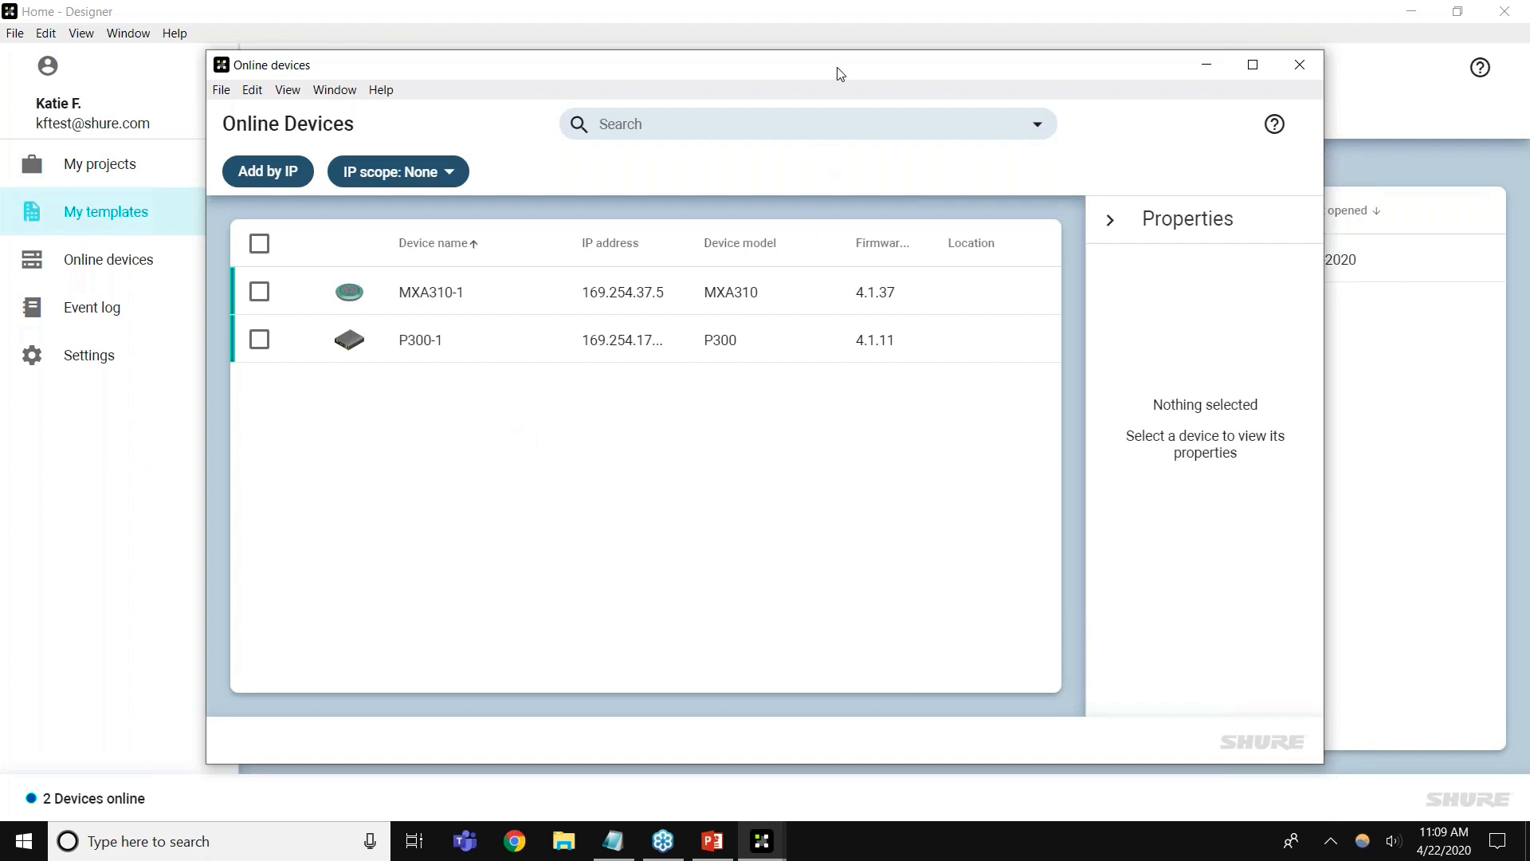
left_click(1297, 65)
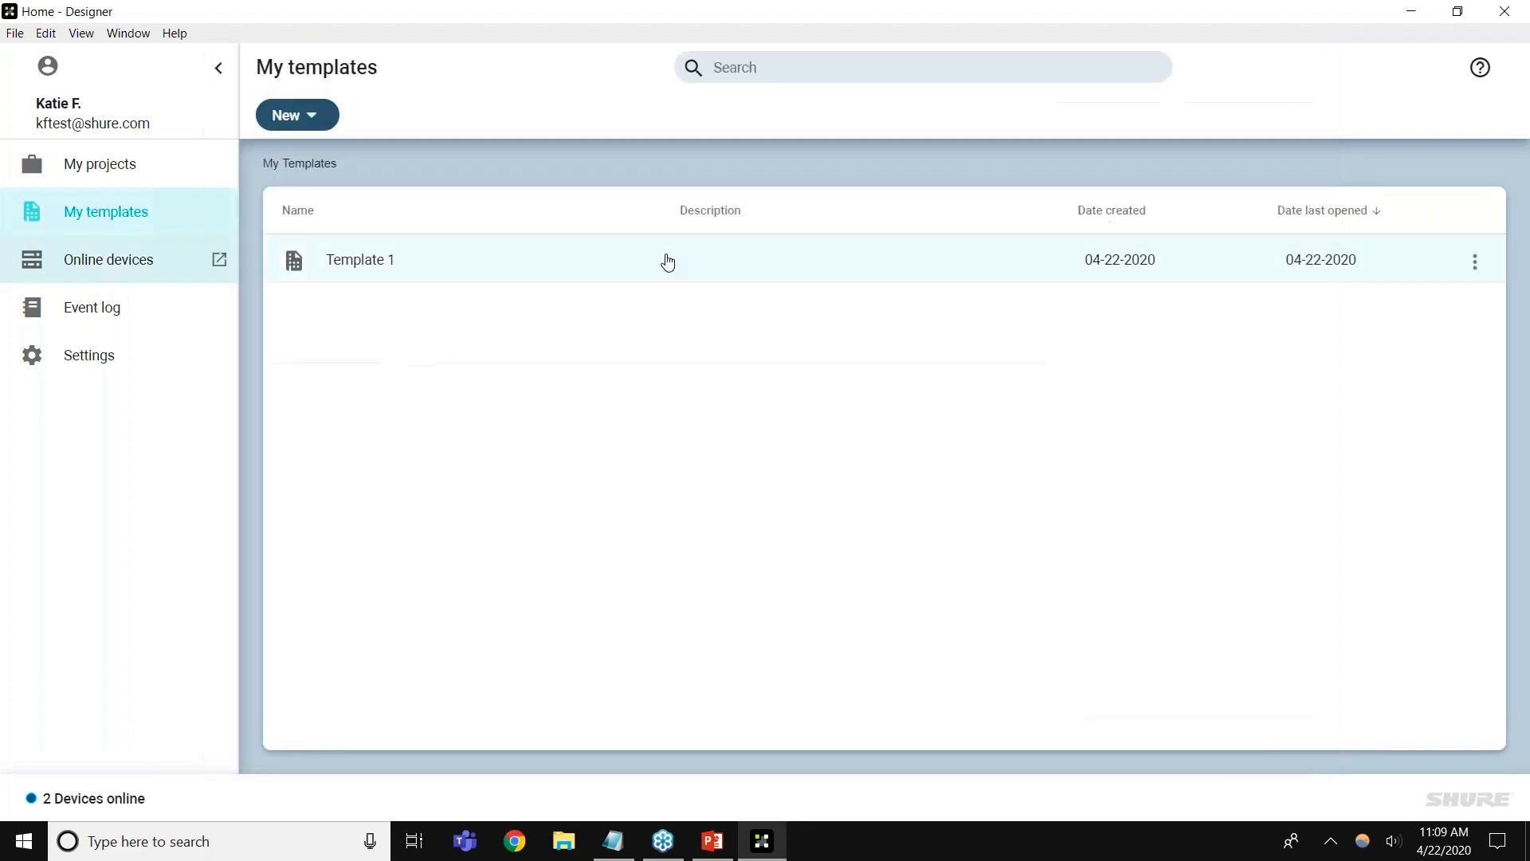
Scroll through the event log, then view Settings with organization Shure and the Ethernet interface
left_click(183, 311)
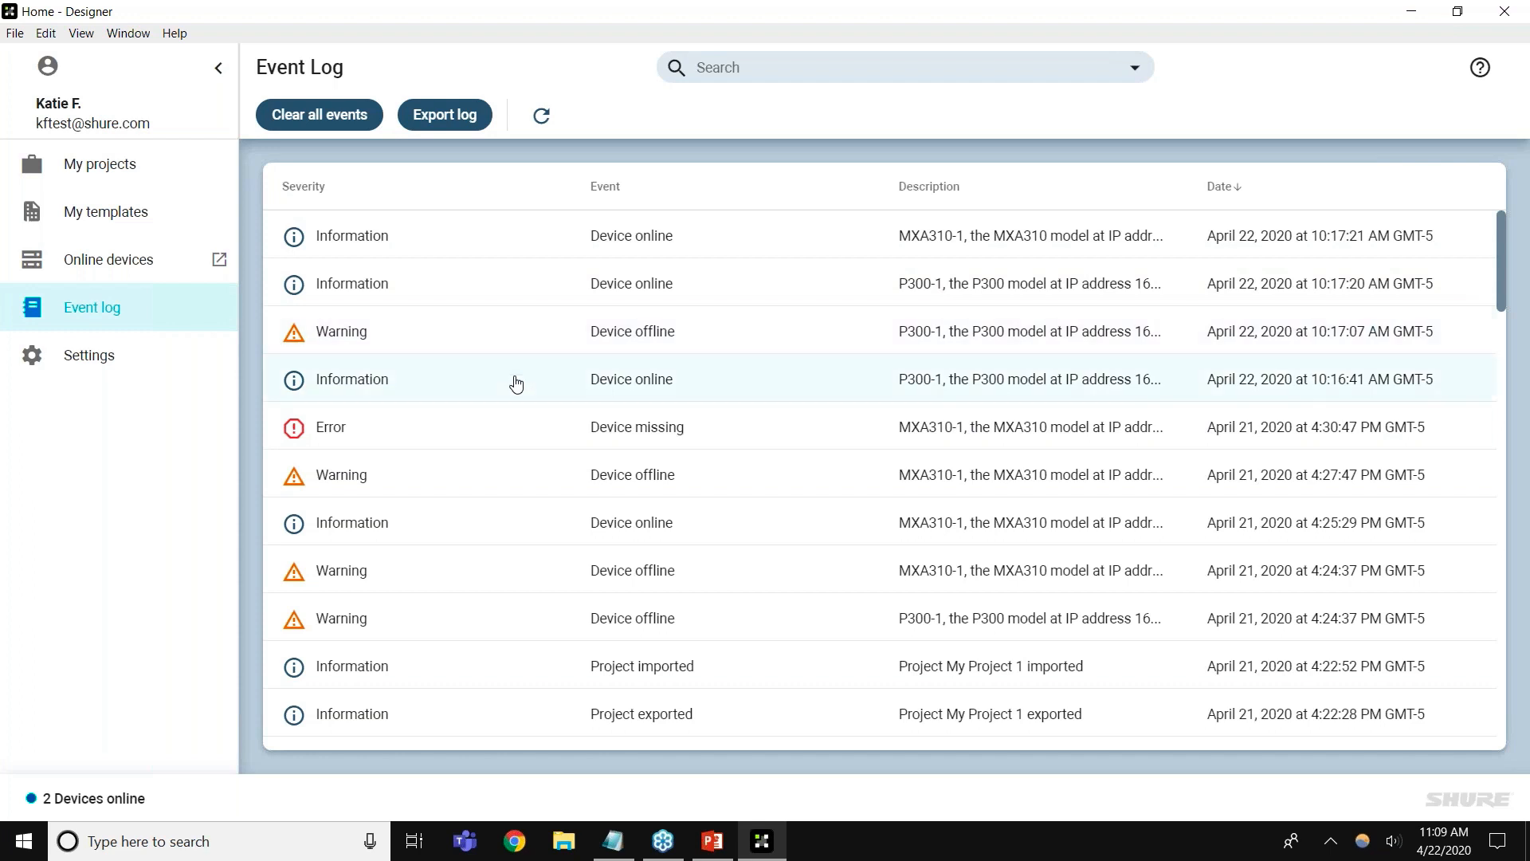
scroll(515, 384, "down", 2)
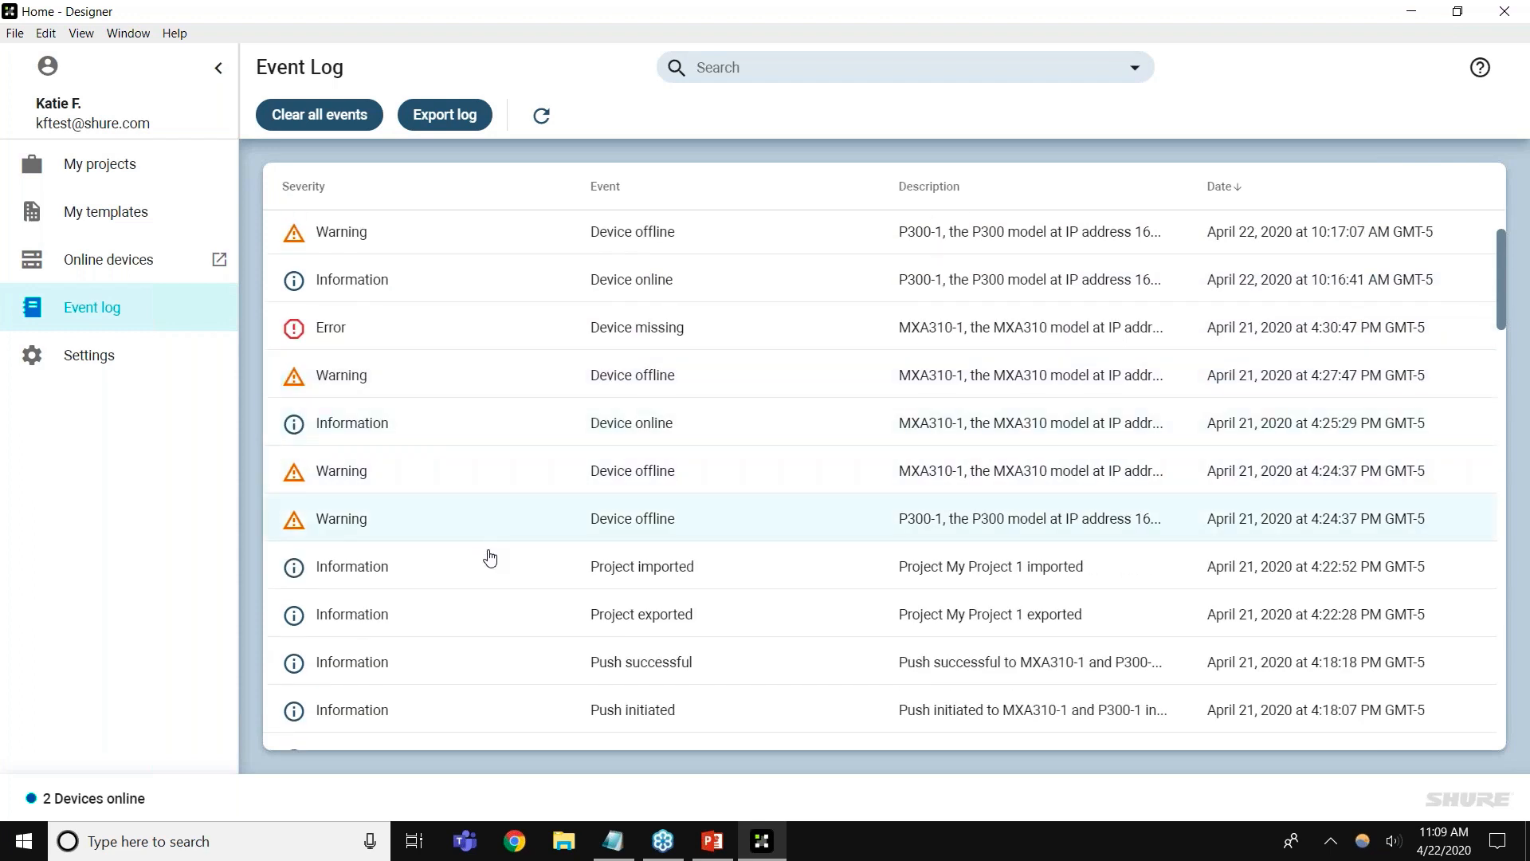
scroll(490, 568, "down", 3)
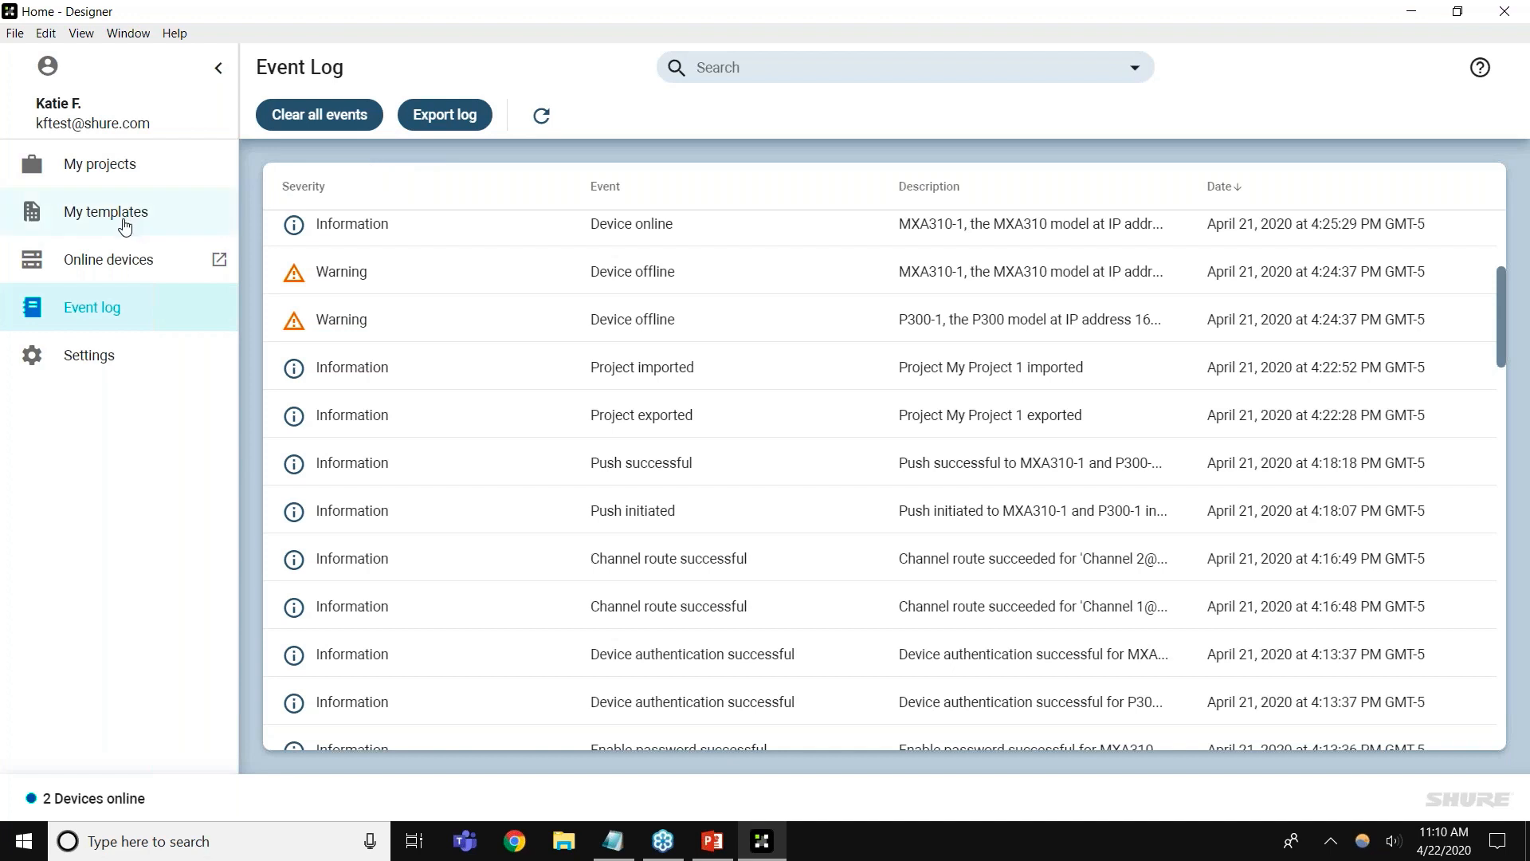
left_click(136, 351)
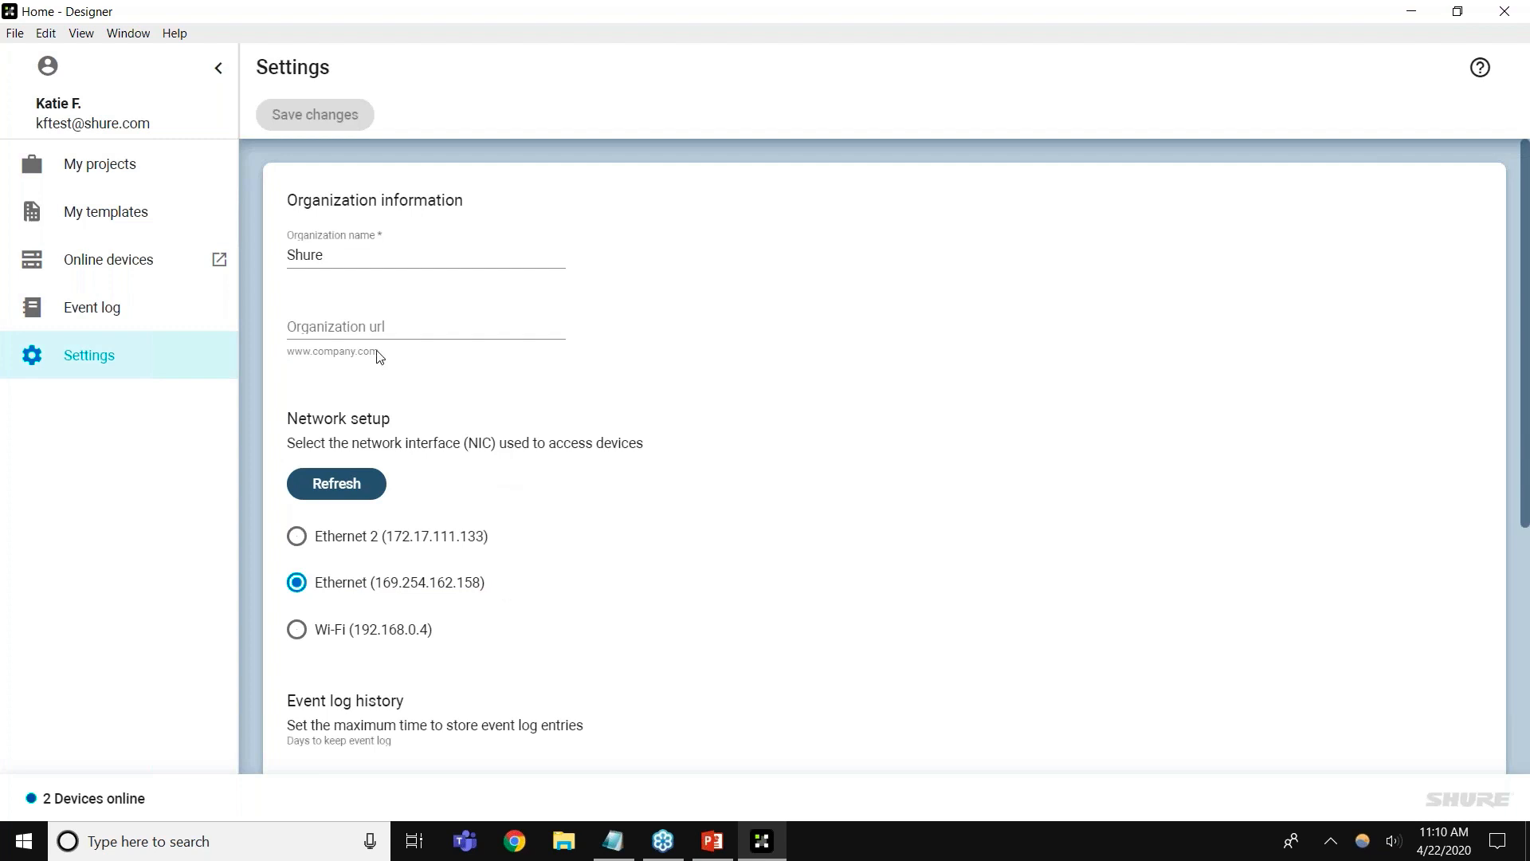
Reopen Online devices to list MXA310-1 at 169.254.37.5 and P300-1
left_click(165, 269)
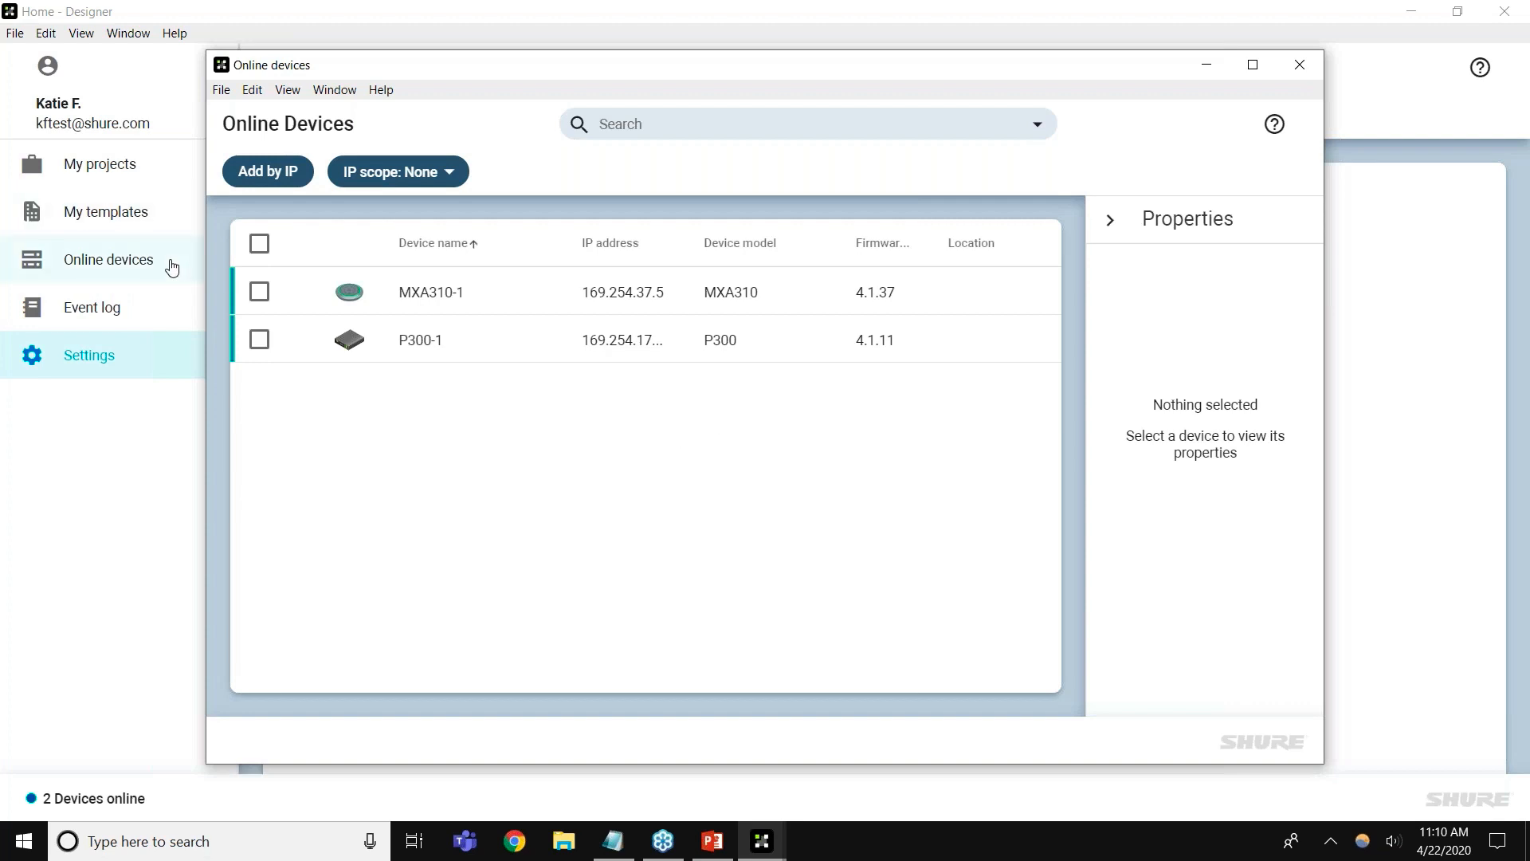
Maximize Online devices and configure MXA310-1, showing its Coverage page with Channel 1 Cardioid
double_click(674, 74)
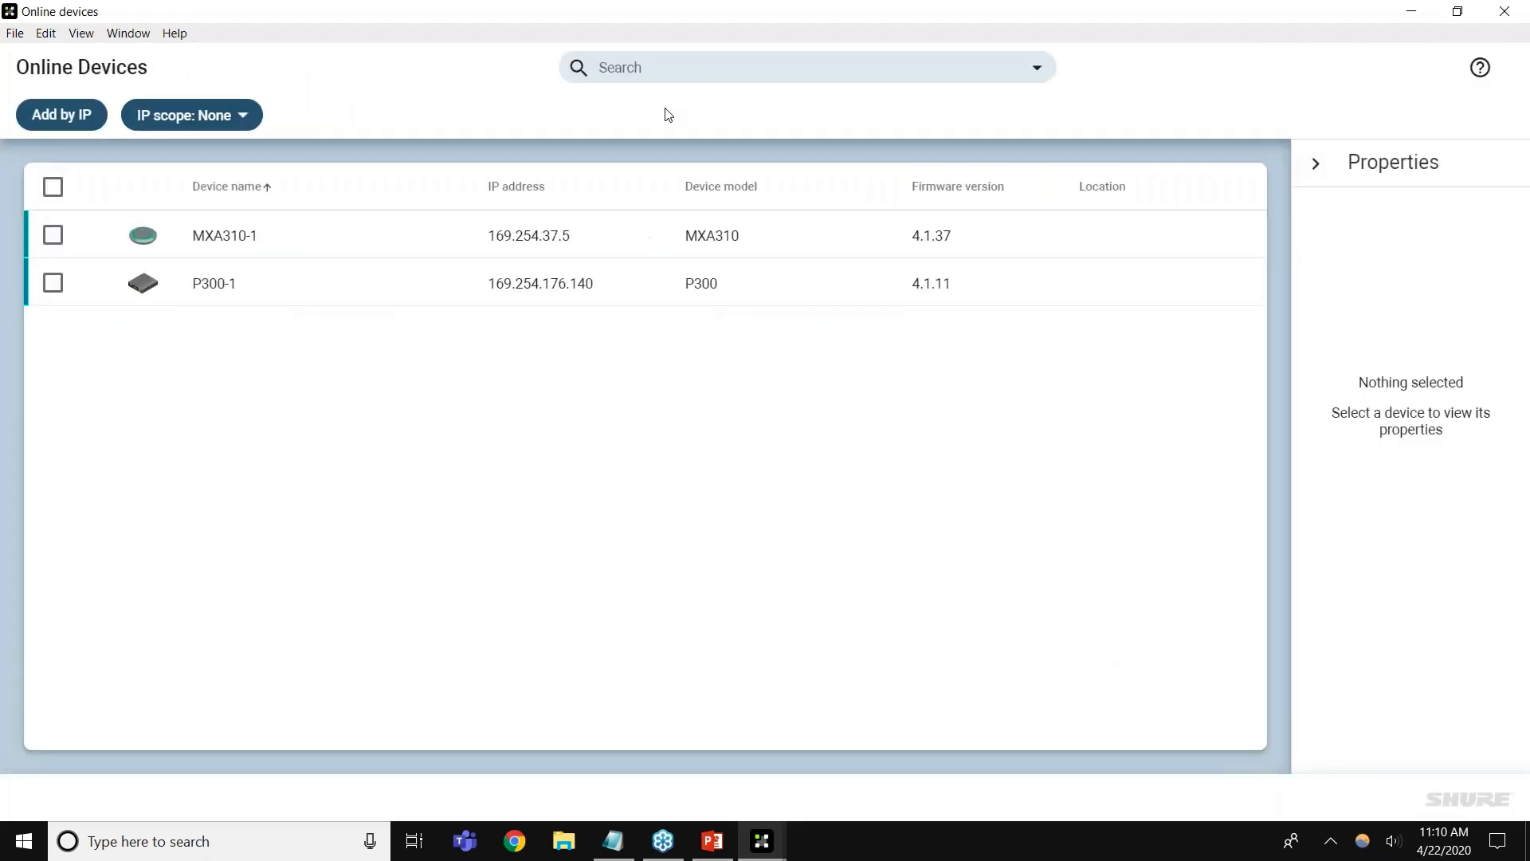
left_click(400, 239)
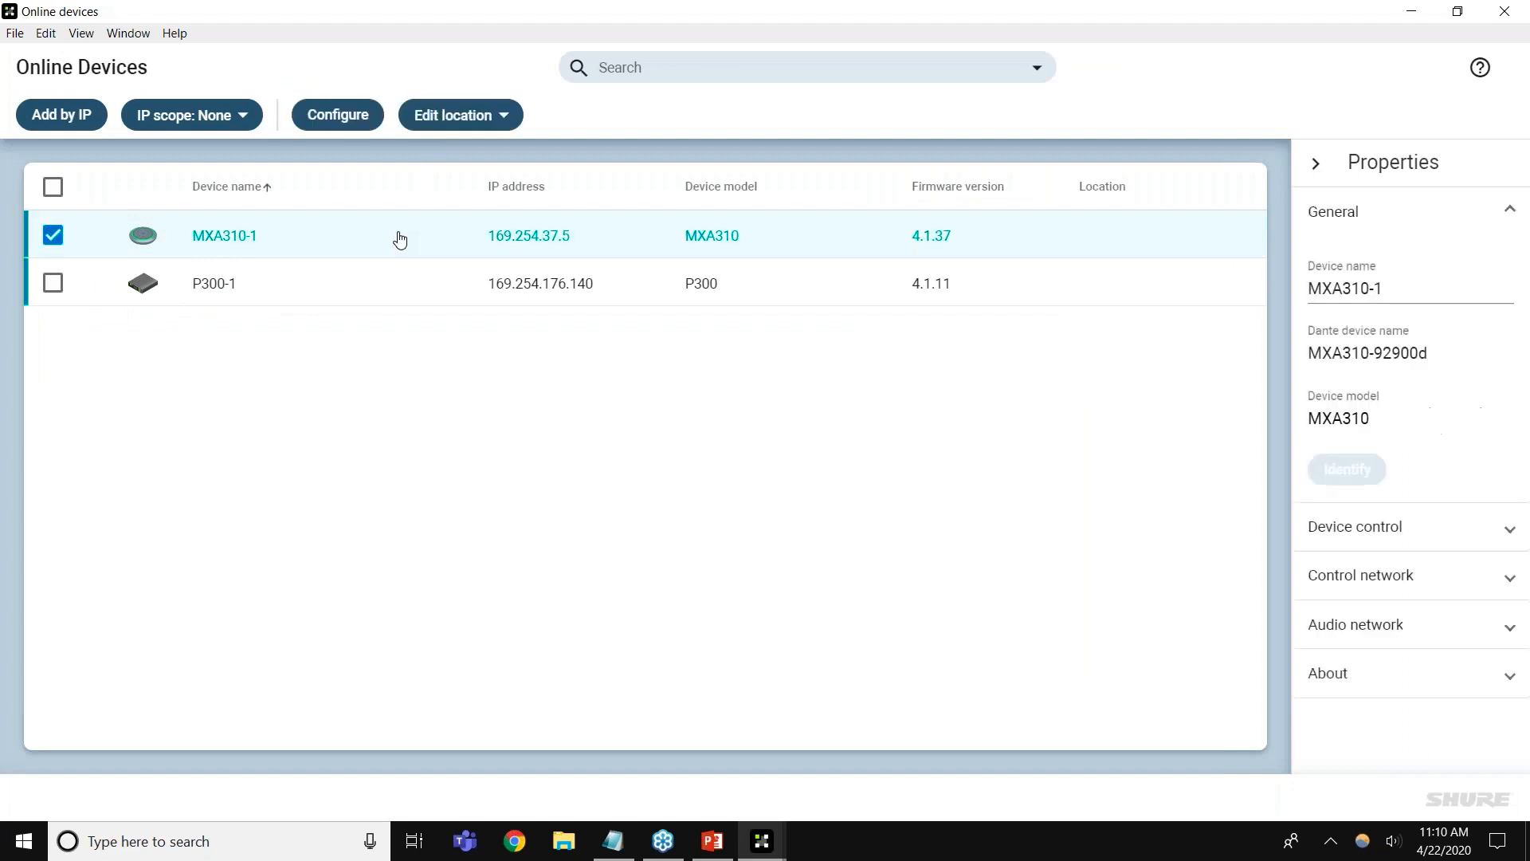
left_click(338, 114)
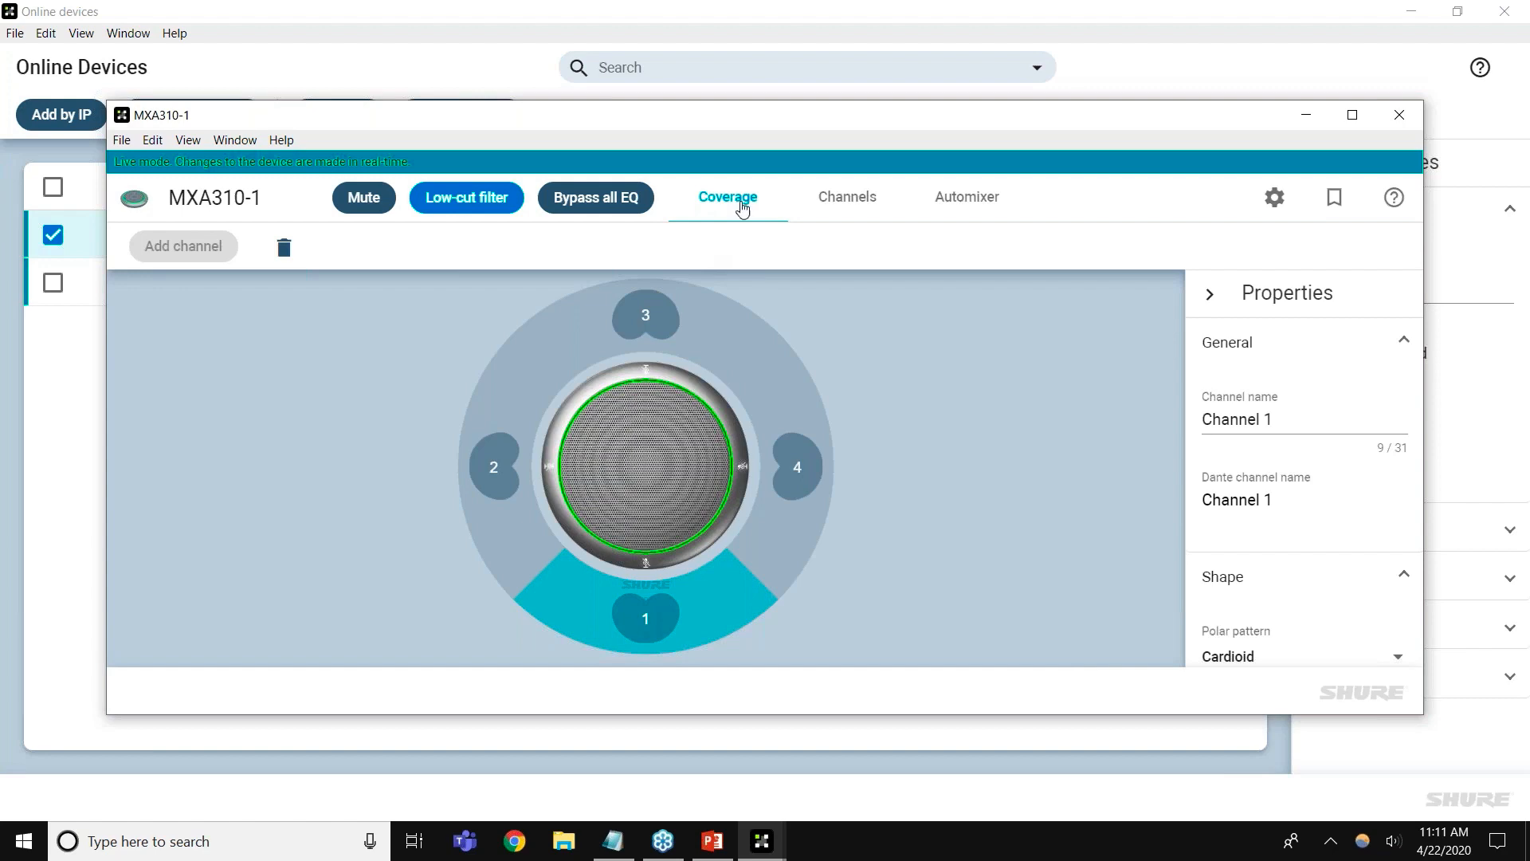
View the MXA310-1 Channels tab full-screen, then restore and close its configuration
double_click(911, 121)
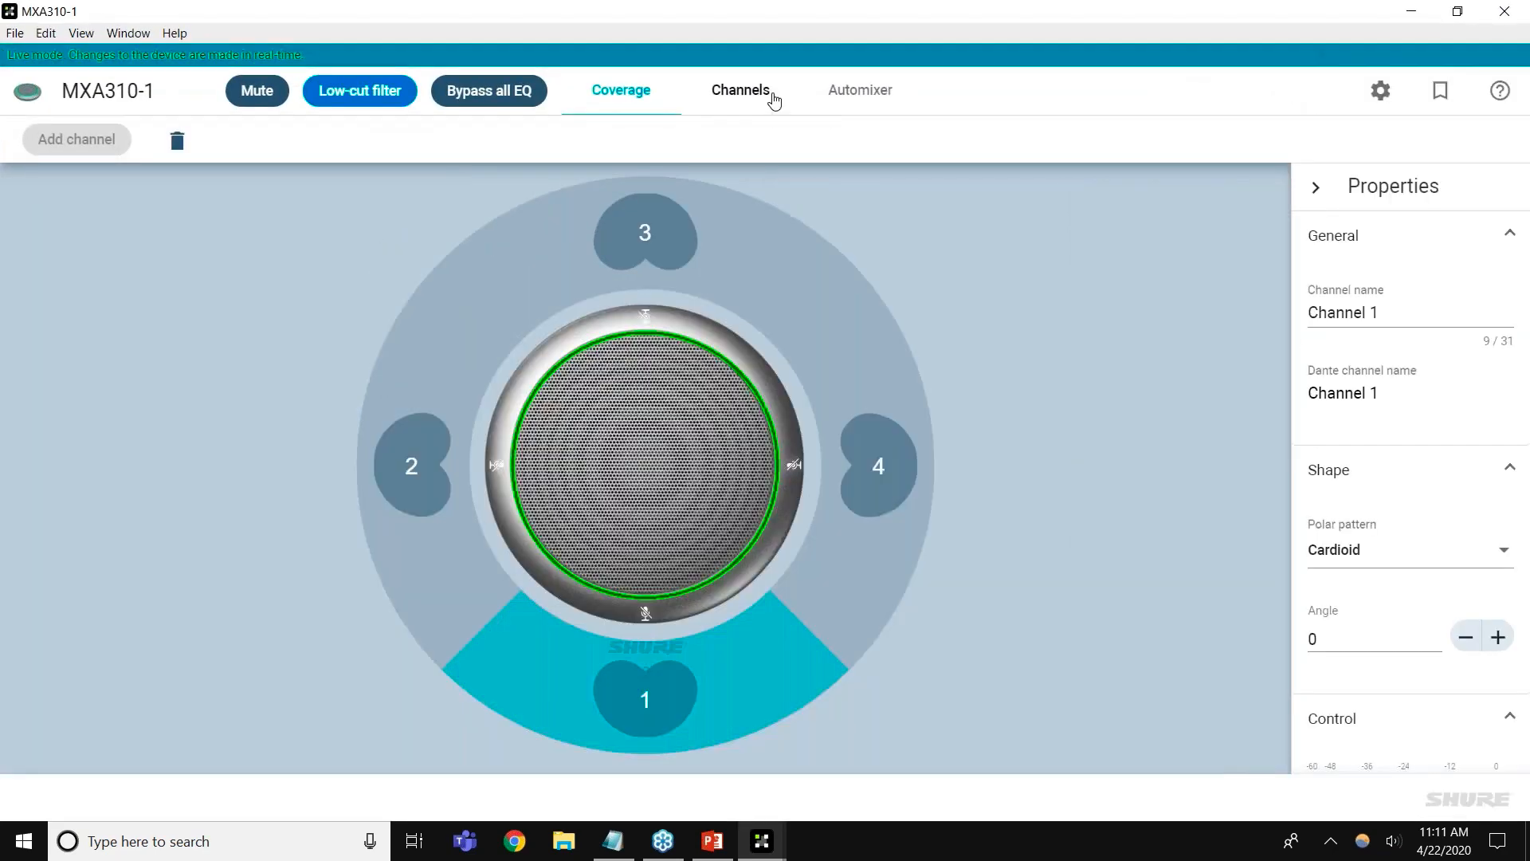
left_click(772, 99)
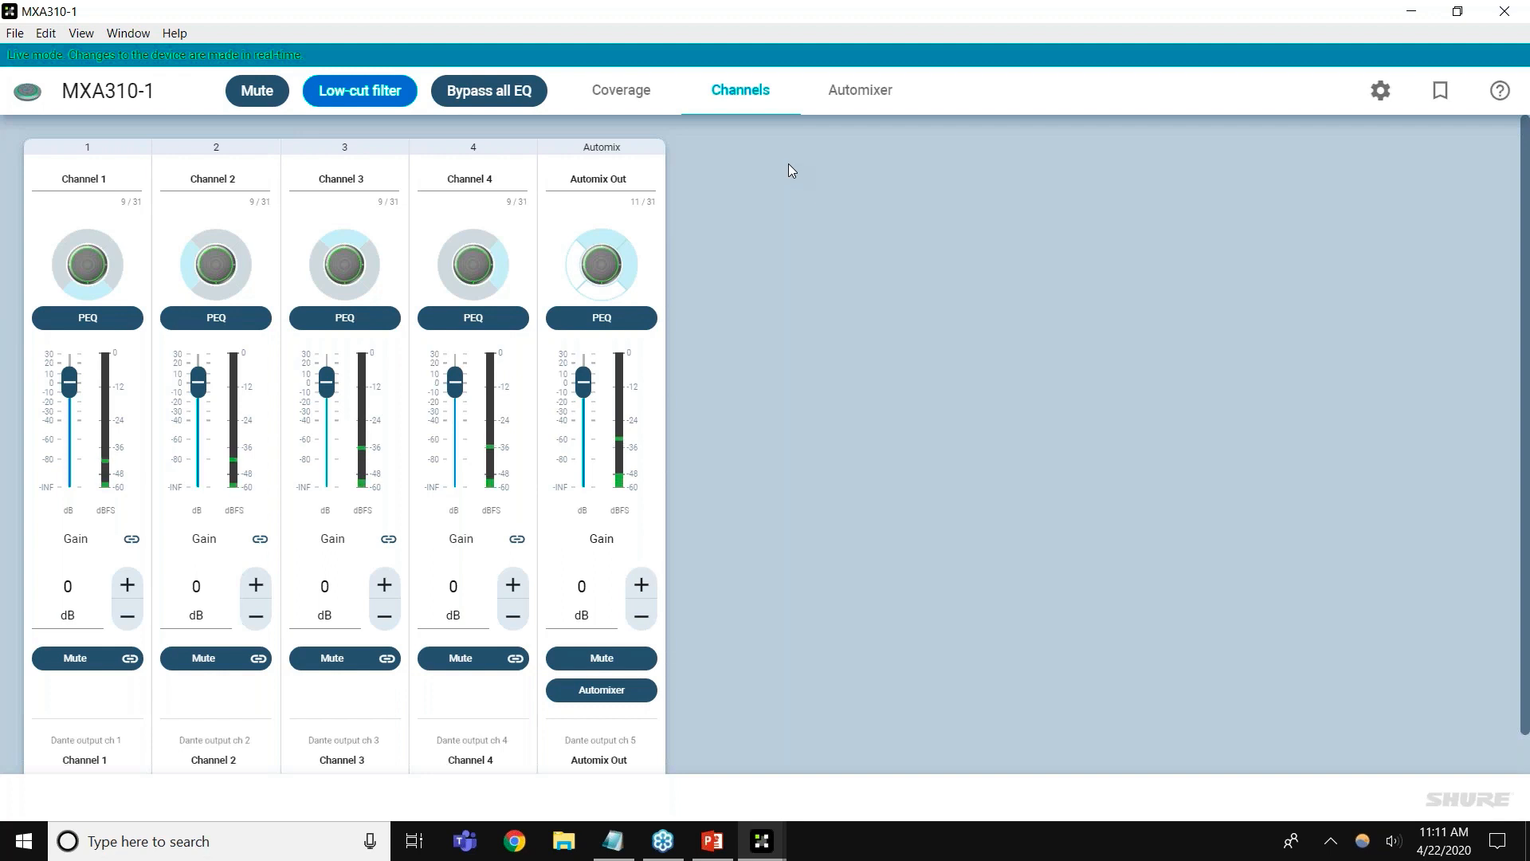
double_click(821, 21)
left_click(1392, 135)
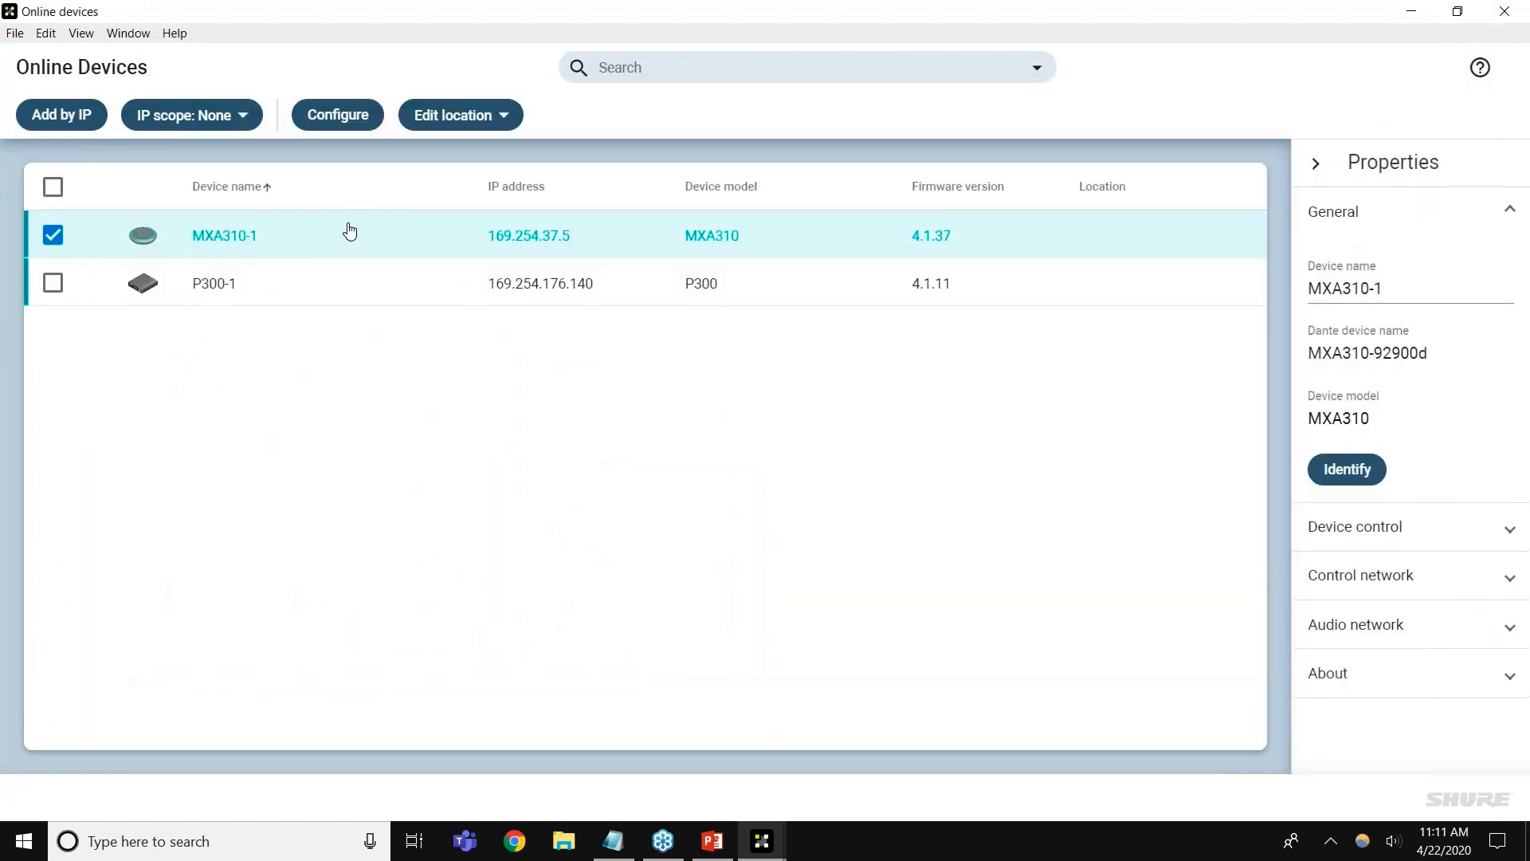
Deselect MXA310-1 and open P300-1 full-screen to view its automixer and matrix-mixer schematic
left_click(60, 236)
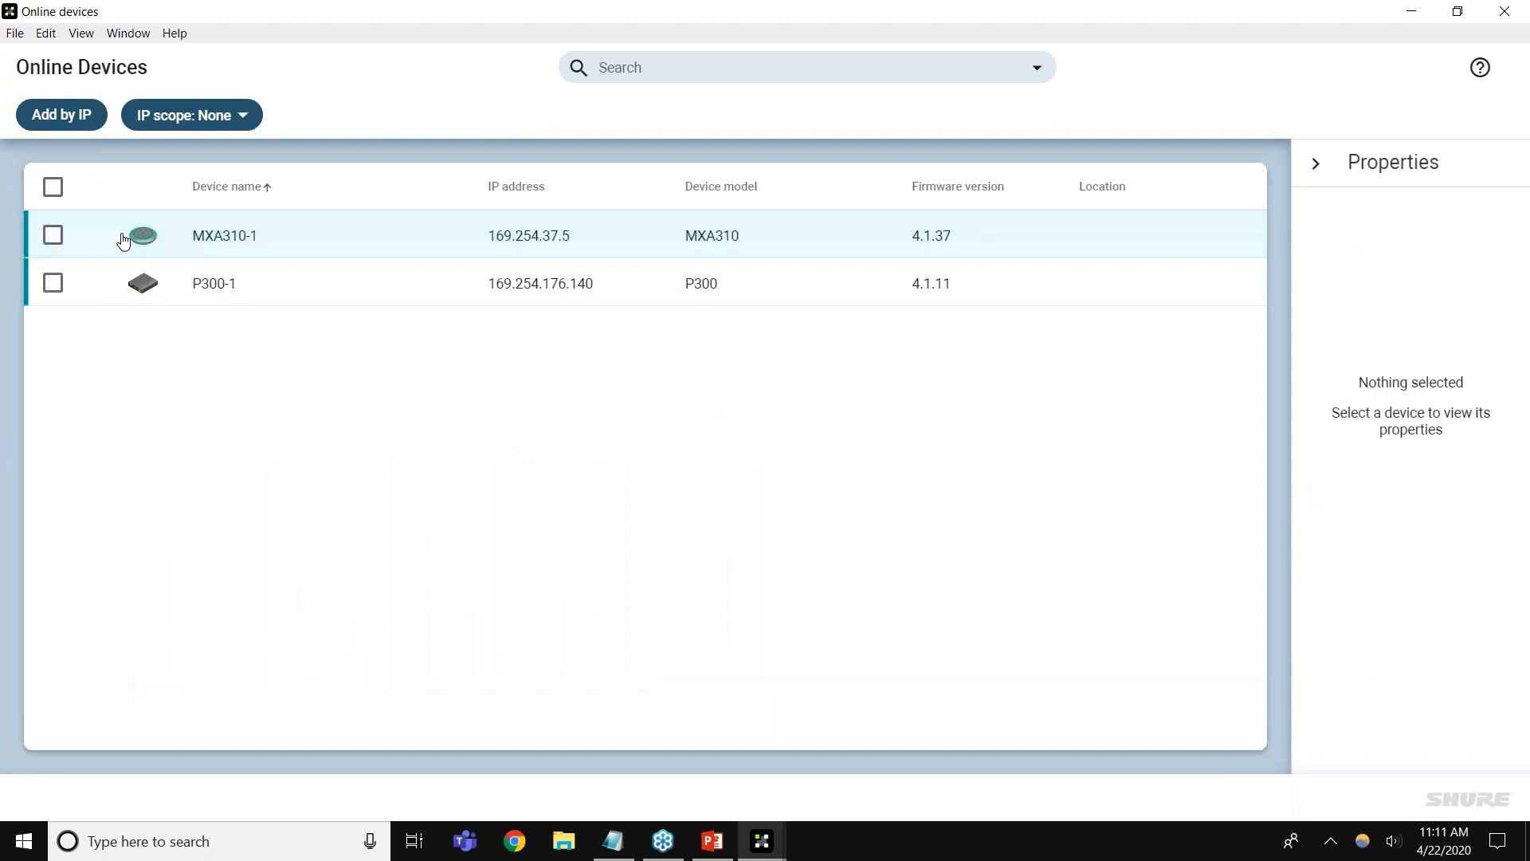
double_click(320, 275)
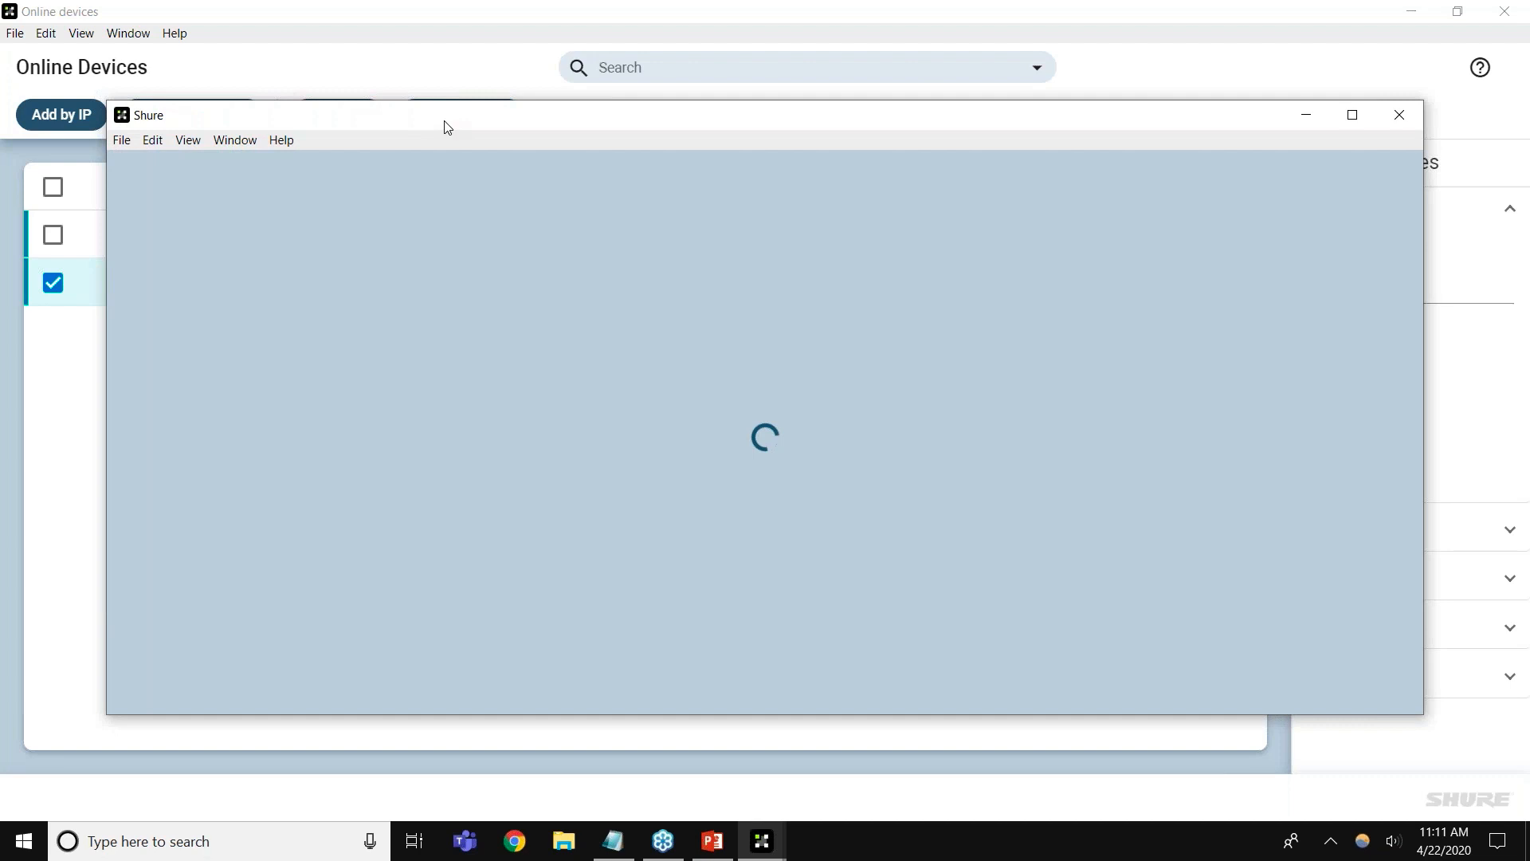
double_click(443, 121)
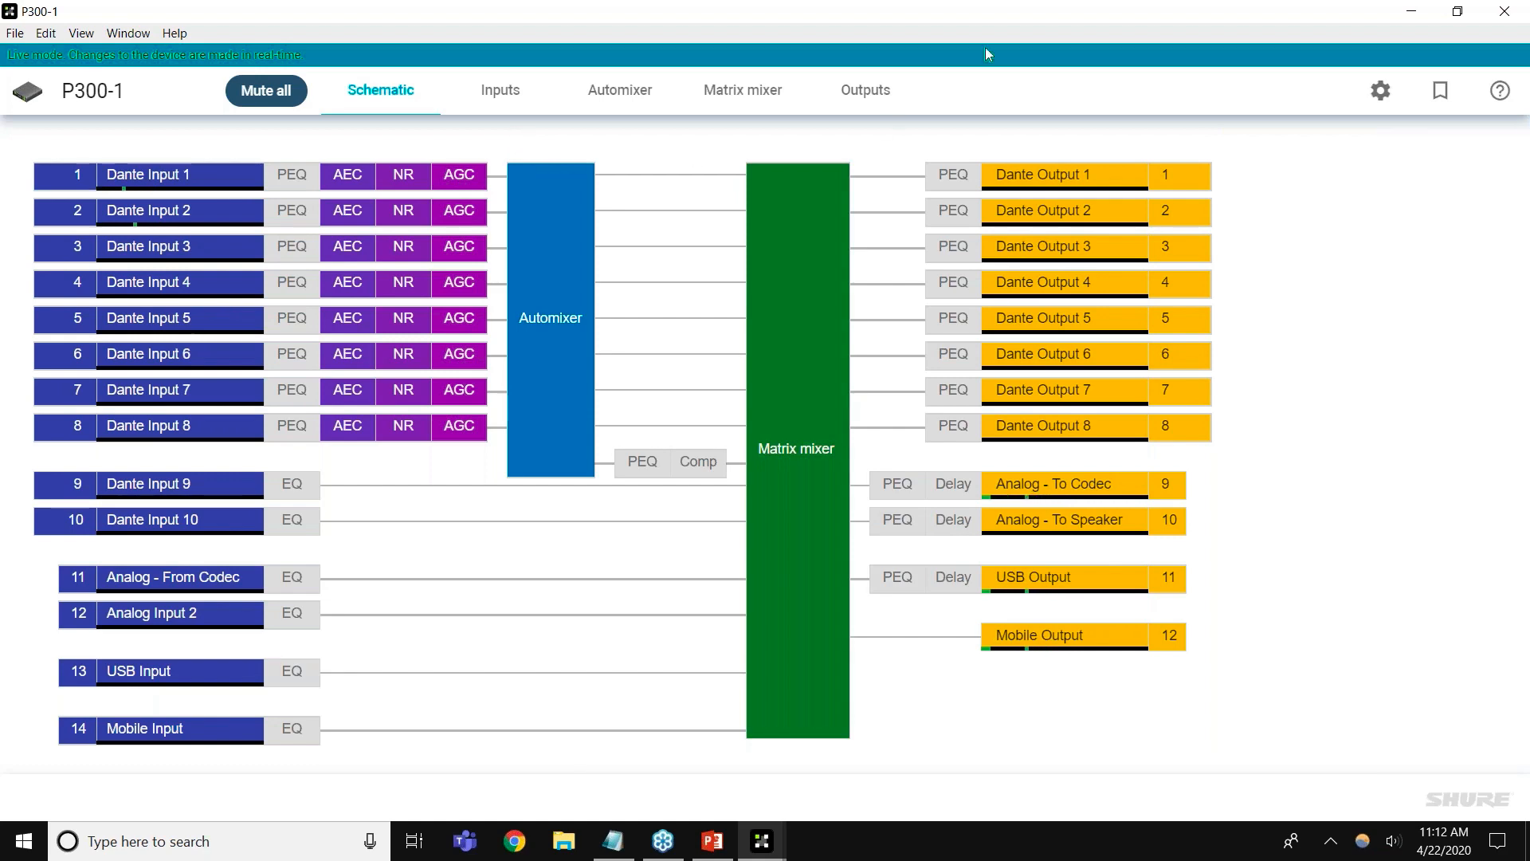
left_click_drag(957, 11, 840, 193)
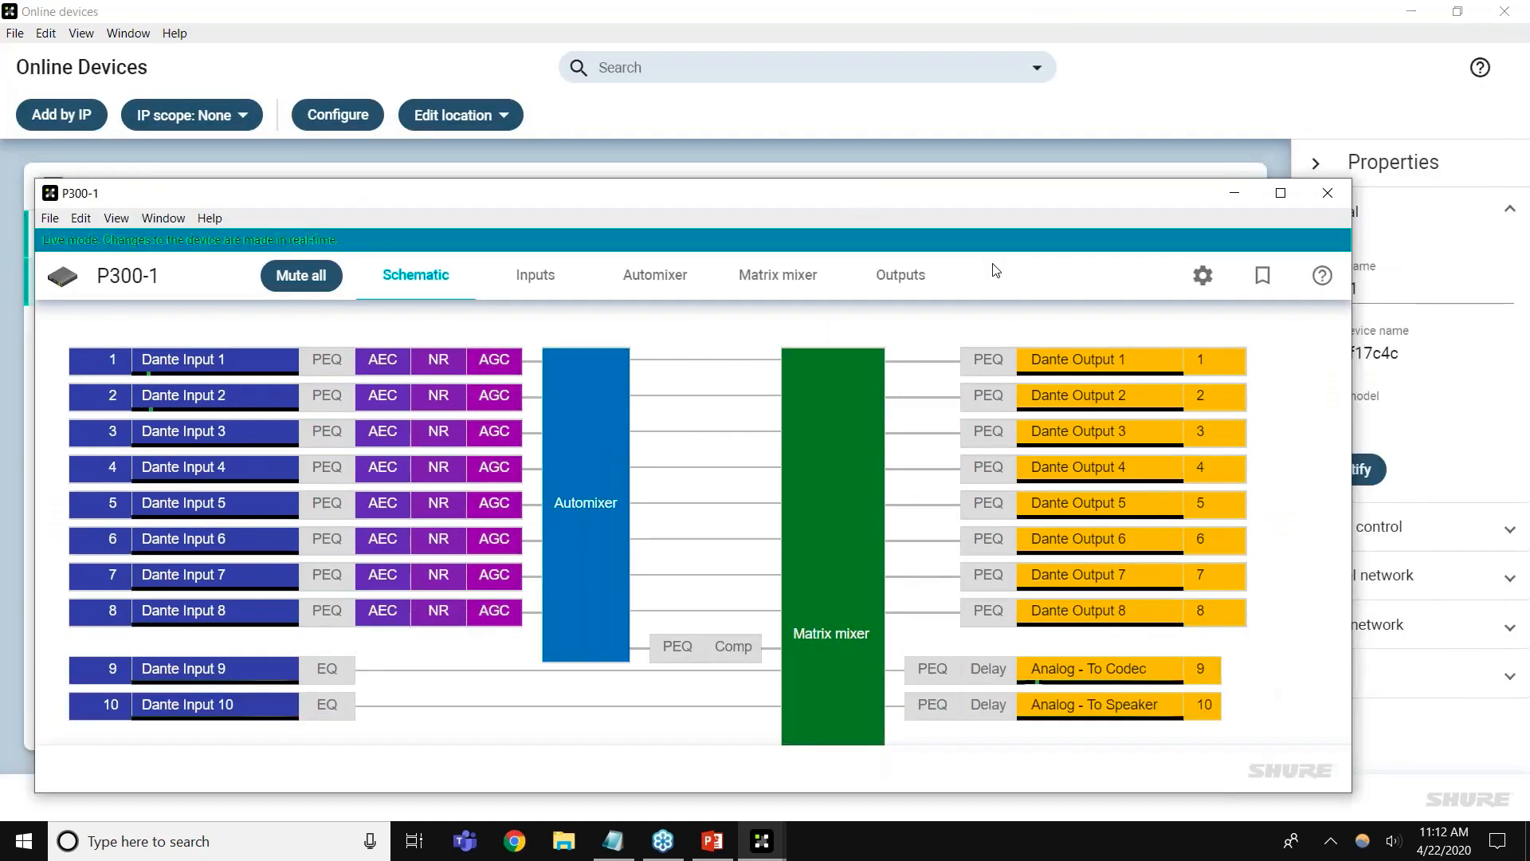
Close the P300-1 configuration and Online devices, returning to the main Designer window
left_click(1328, 193)
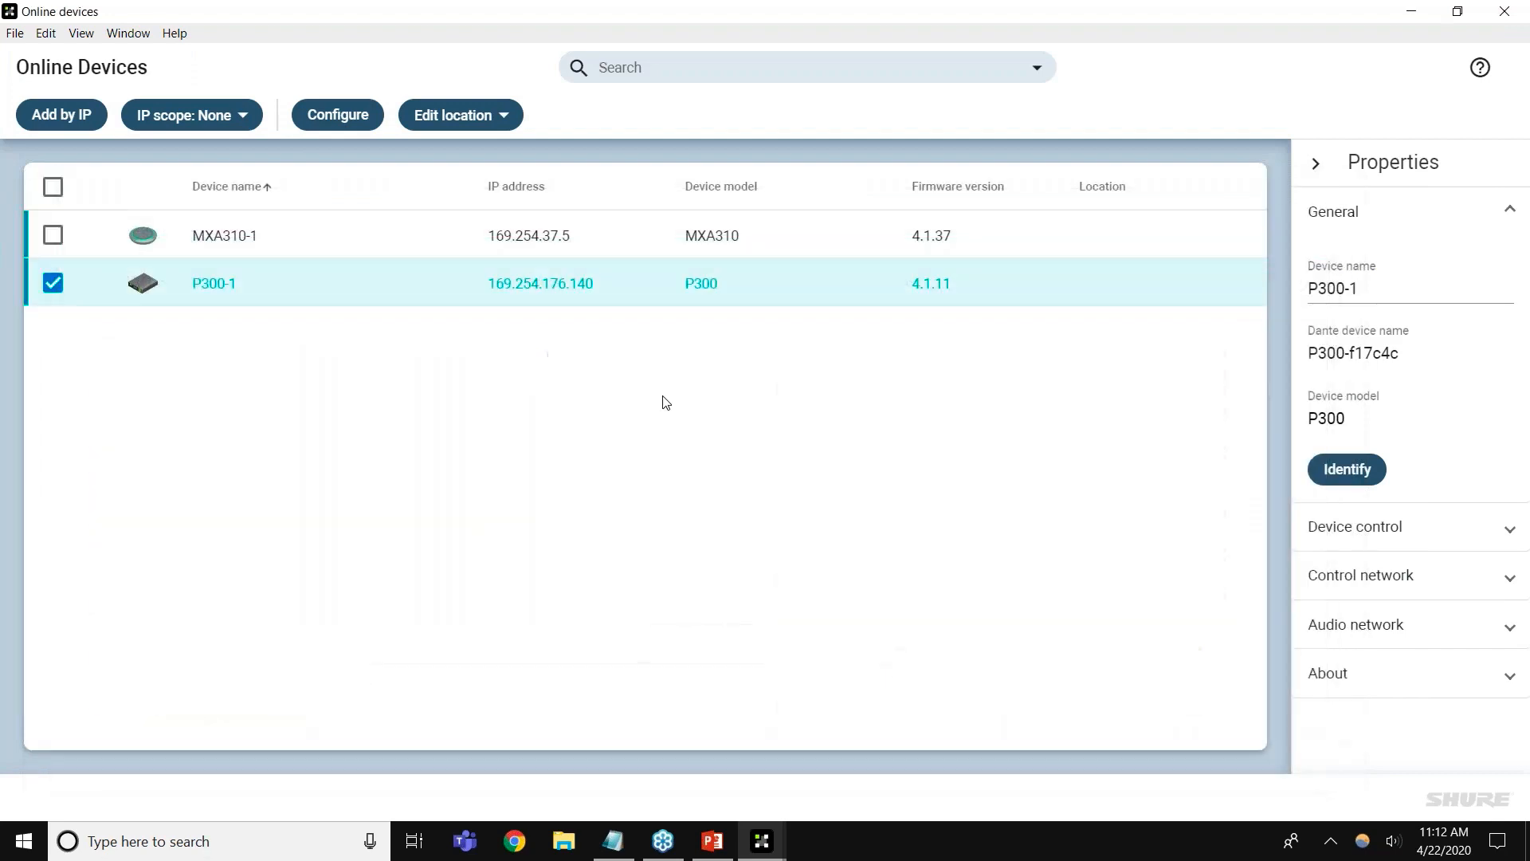
left_click_drag(695, 16, 786, 98)
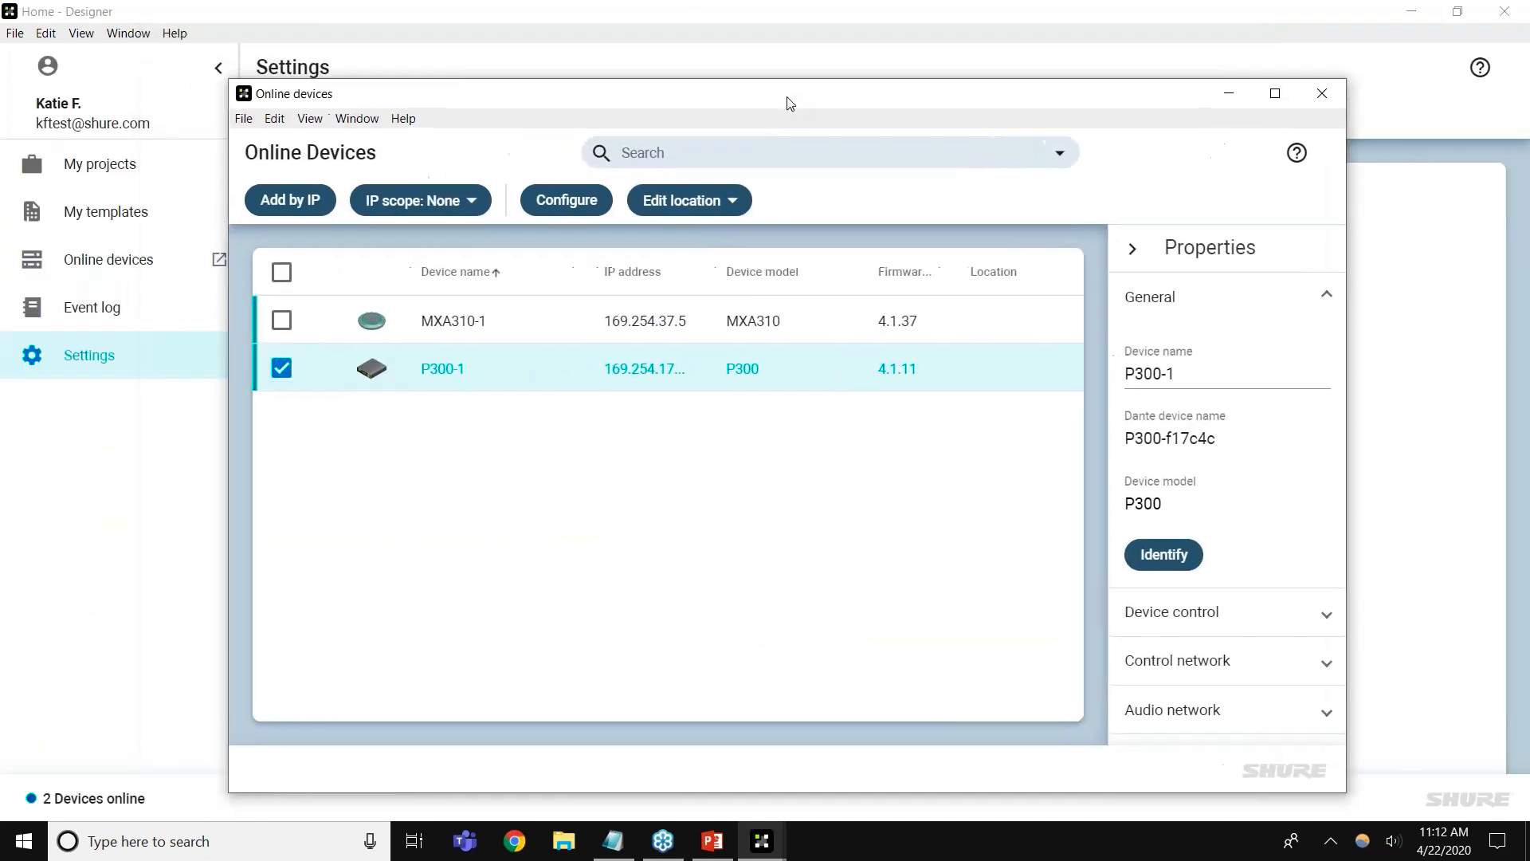
left_click(283, 372)
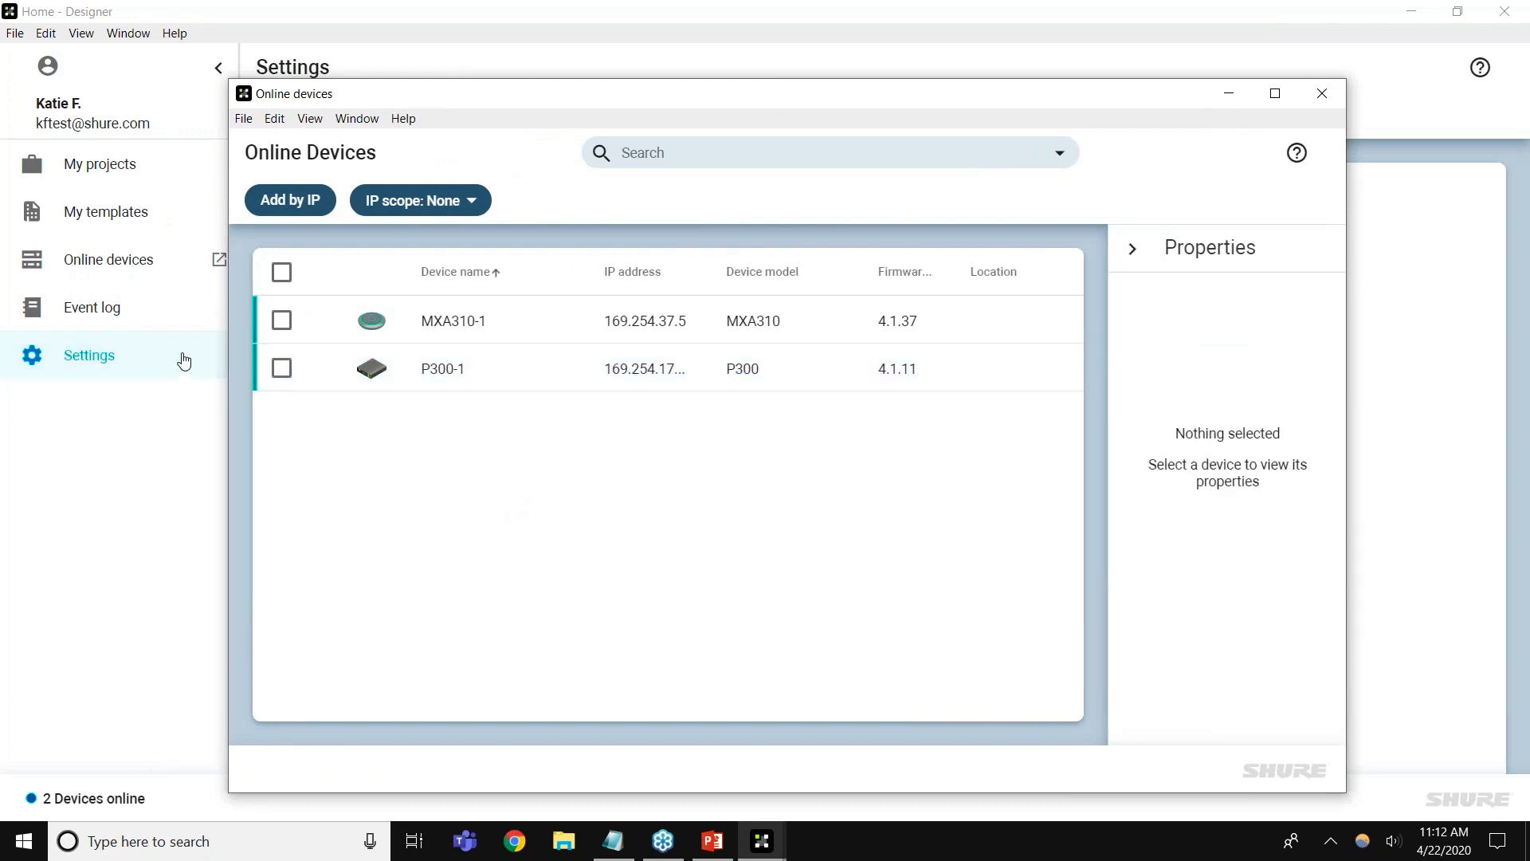
left_click(166, 414)
Open Room 101 from the Shure Building project in My projects, maximized
left_click(179, 174)
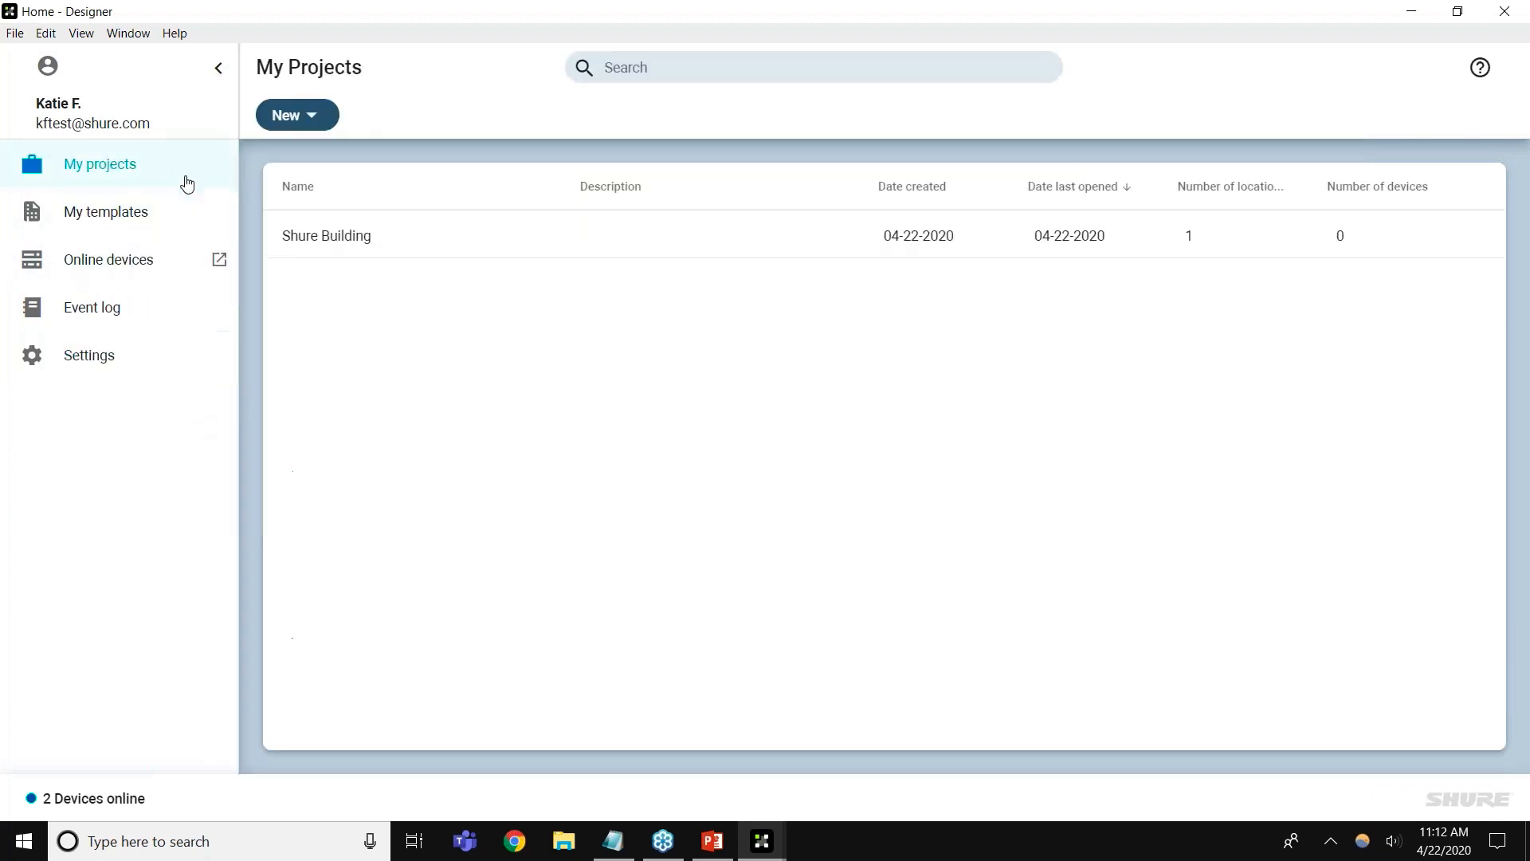
left_click(538, 240)
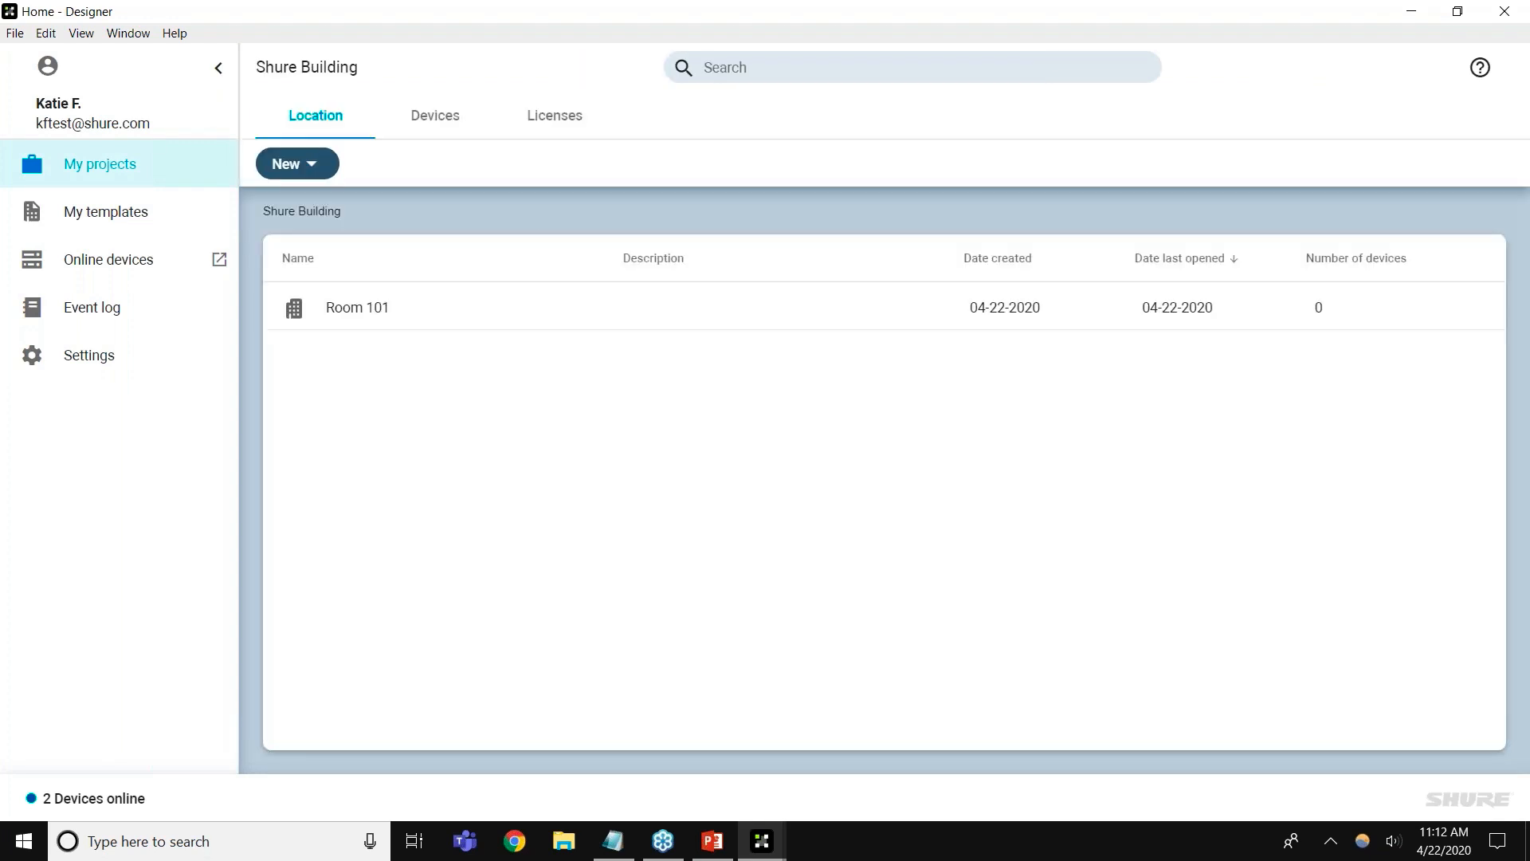
left_click(552, 315)
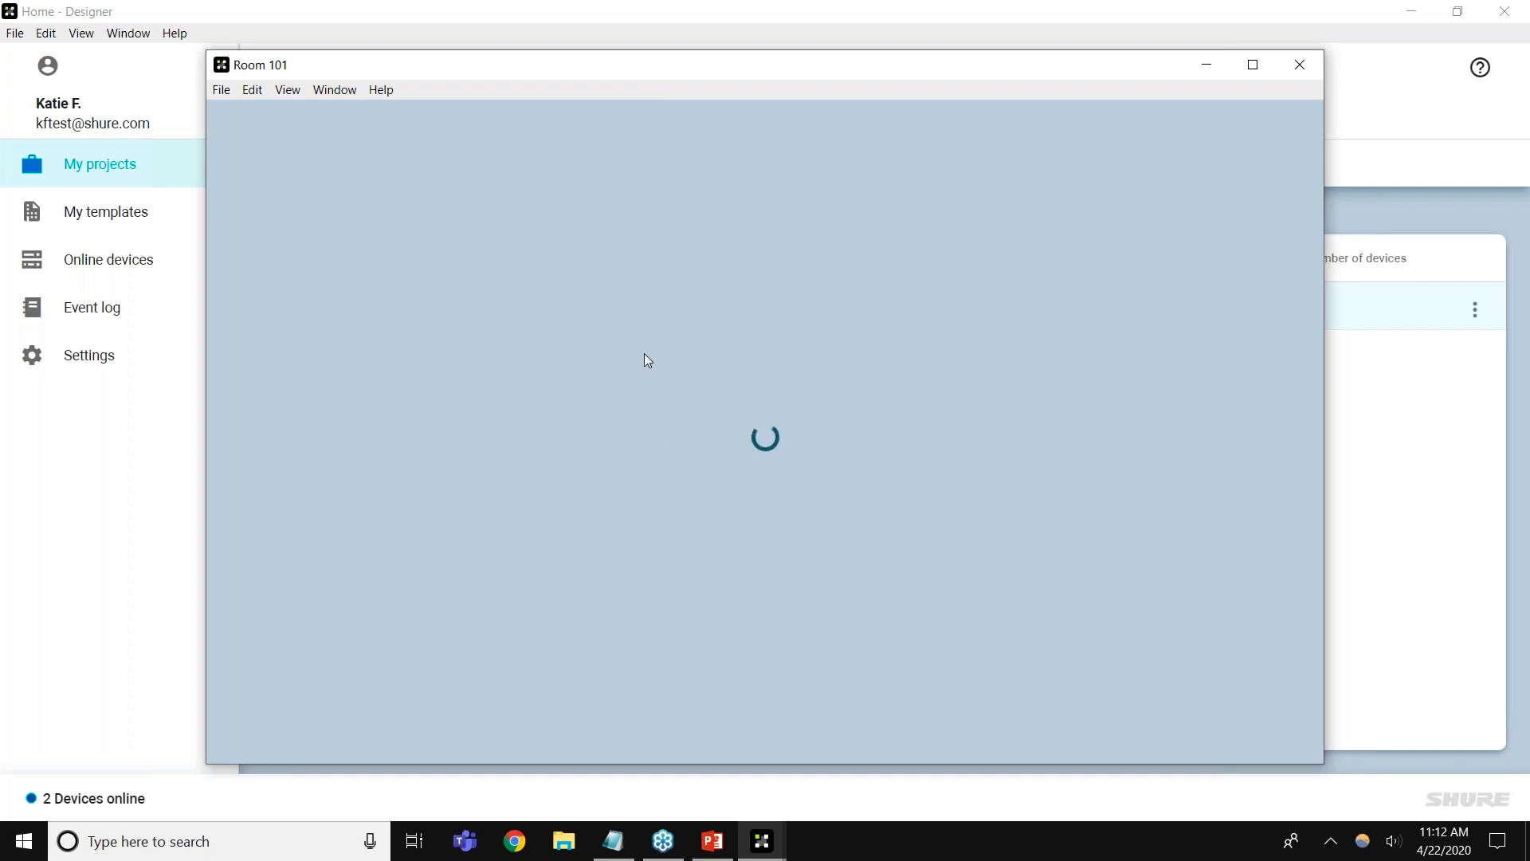
double_click(717, 71)
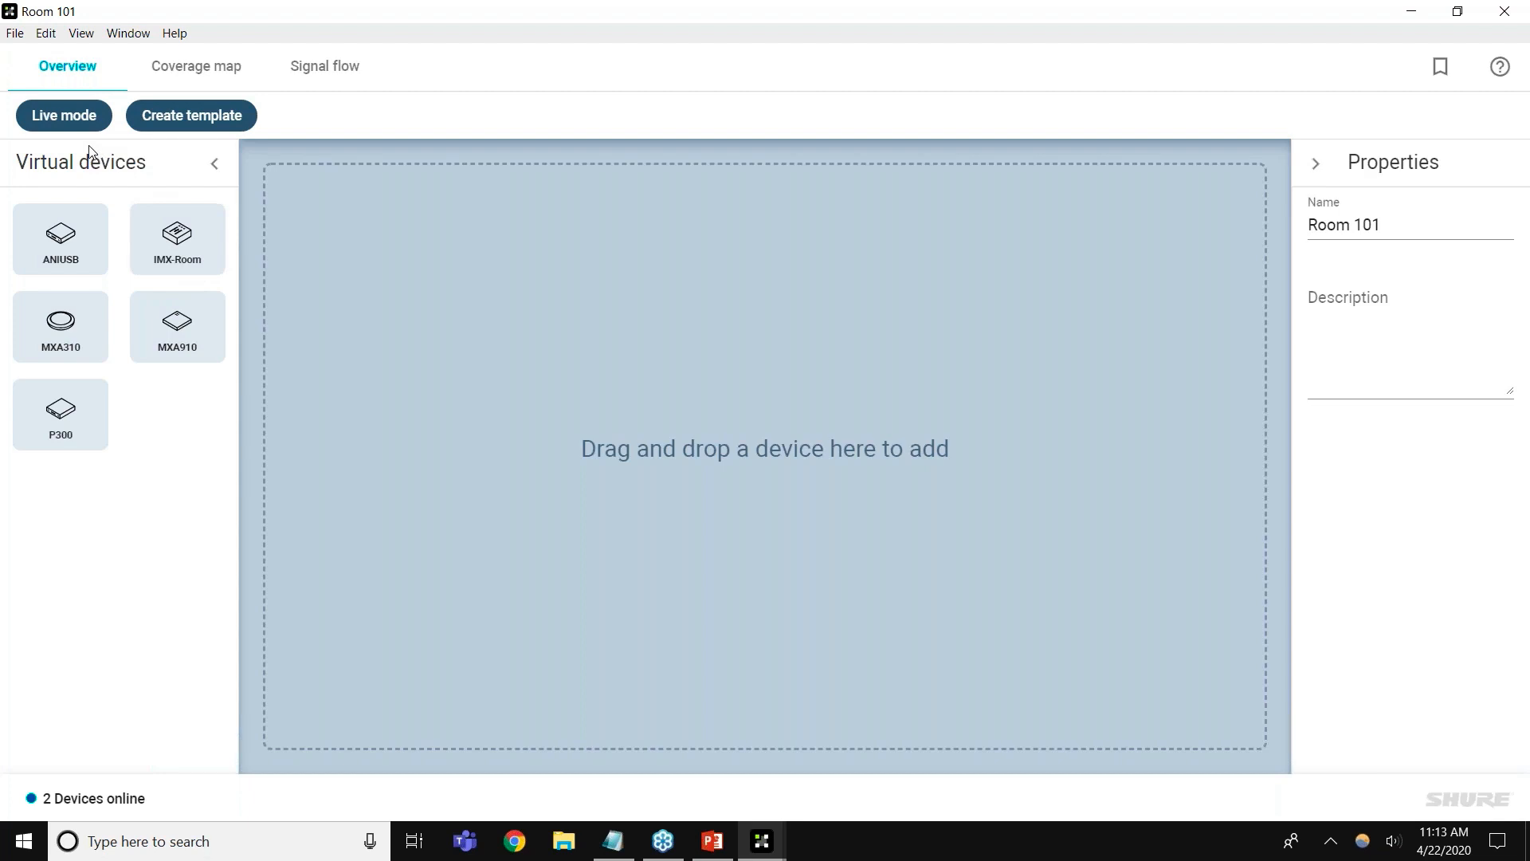
Switch Room 101 to Live mode and drag the MXA310-1 microphone into the room
left_click(86, 119)
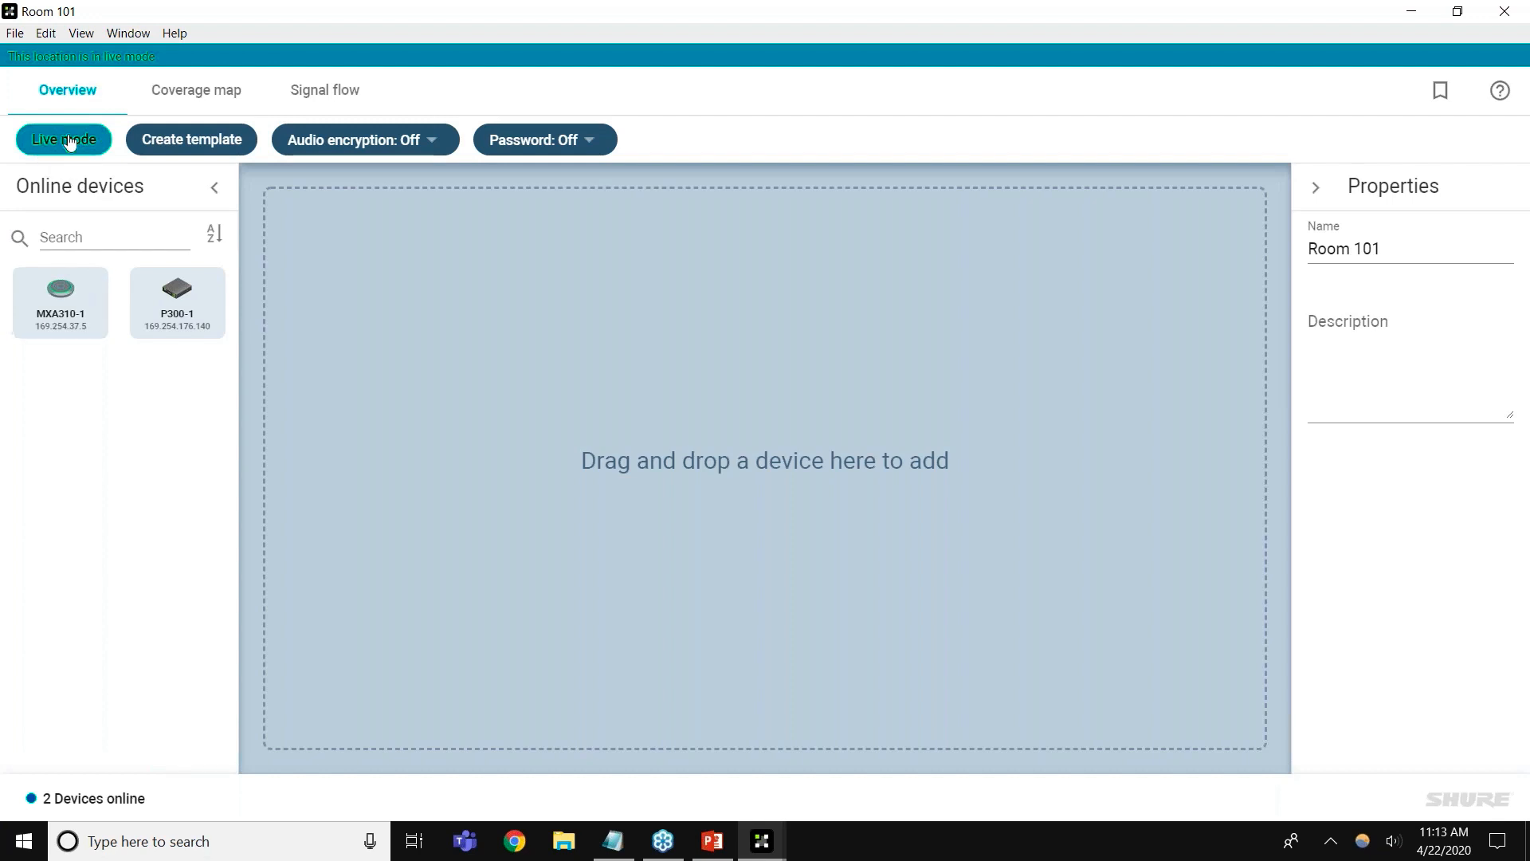
left_click_drag(53, 330, 270, 345)
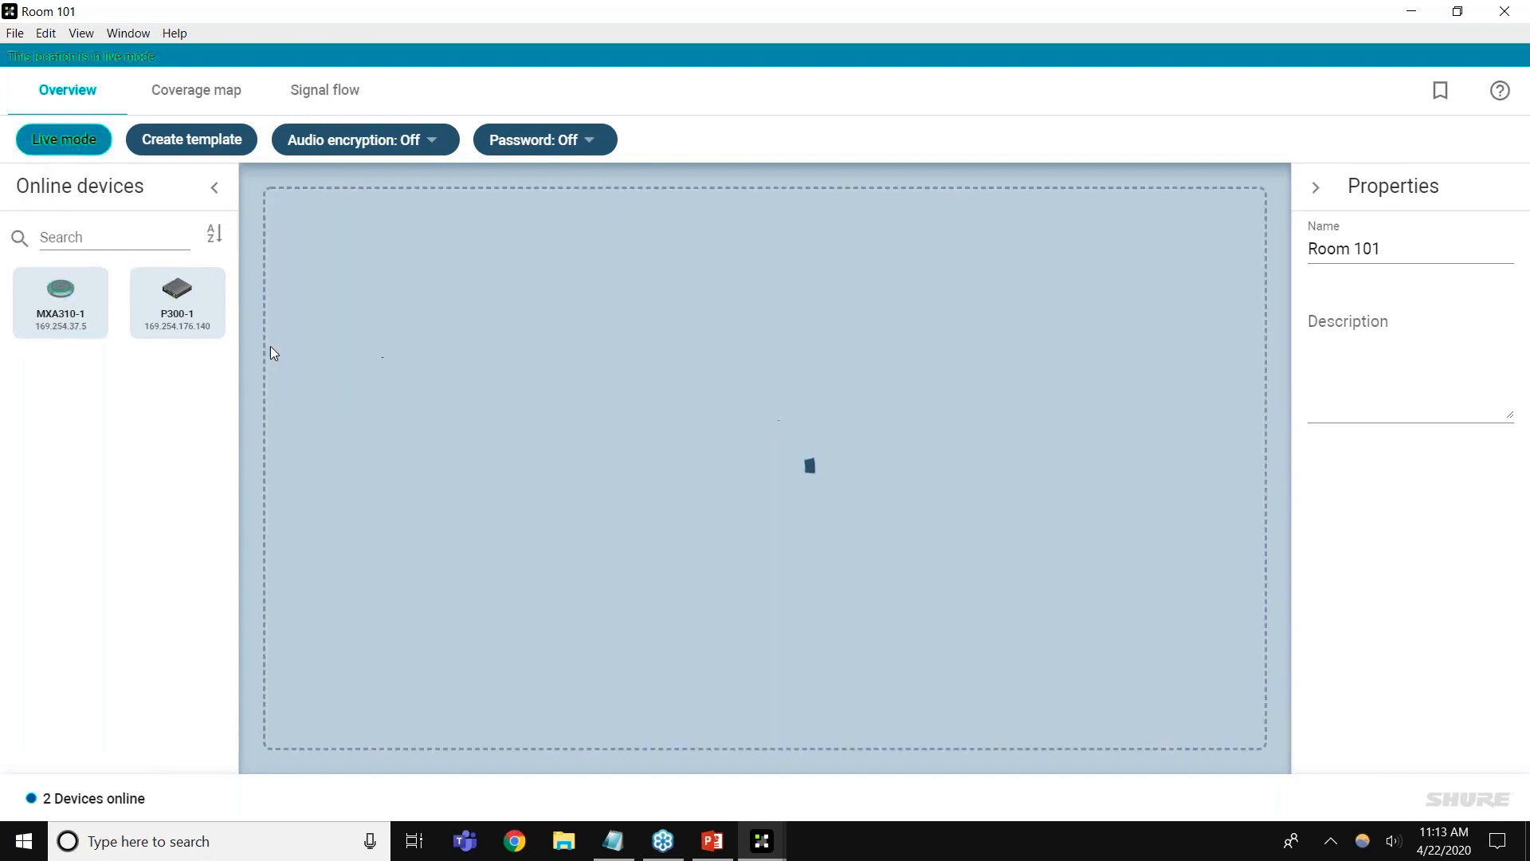
Drag P300-1 from Online devices into Room 101 and make MXA310-1 identify itself
left_click_drag(397, 271, 538, 240)
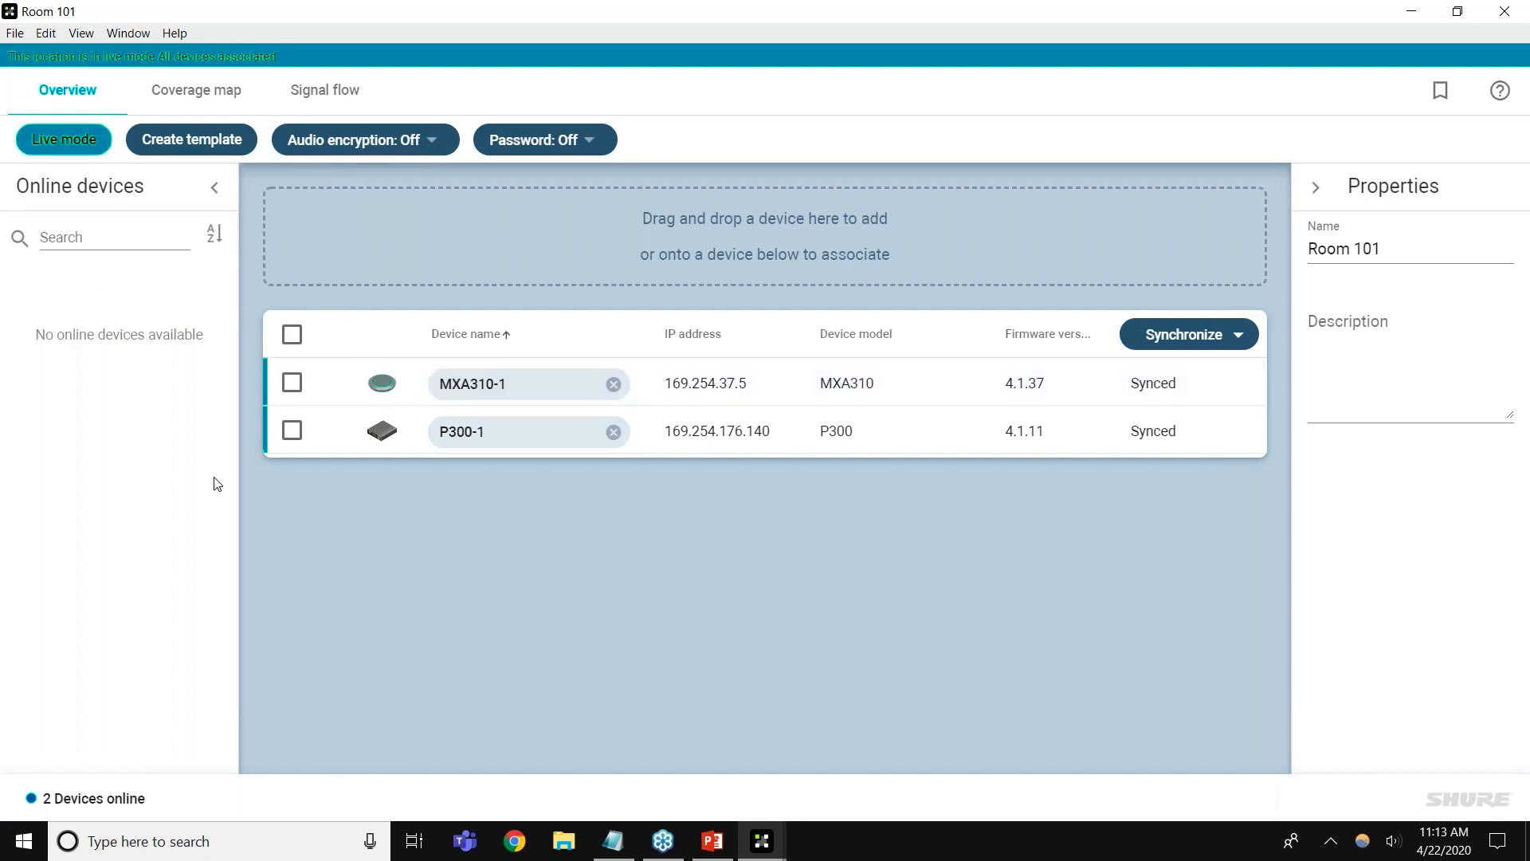
left_click(382, 389)
Check the empty 30 x 30 x 9 ft coverage map, then bring up the Signal flow page
left_click(227, 96)
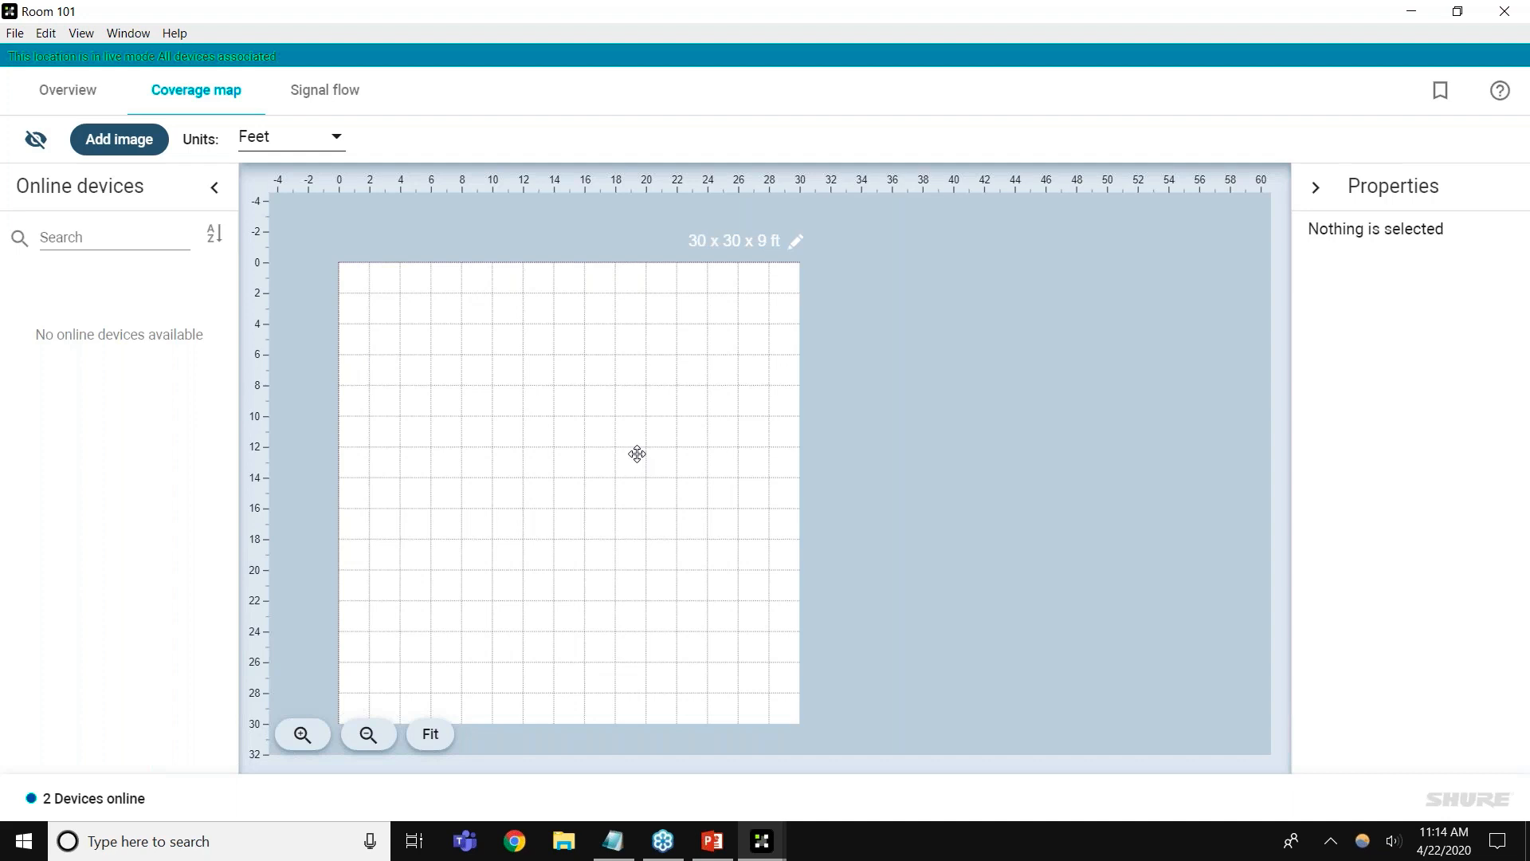
left_click(361, 104)
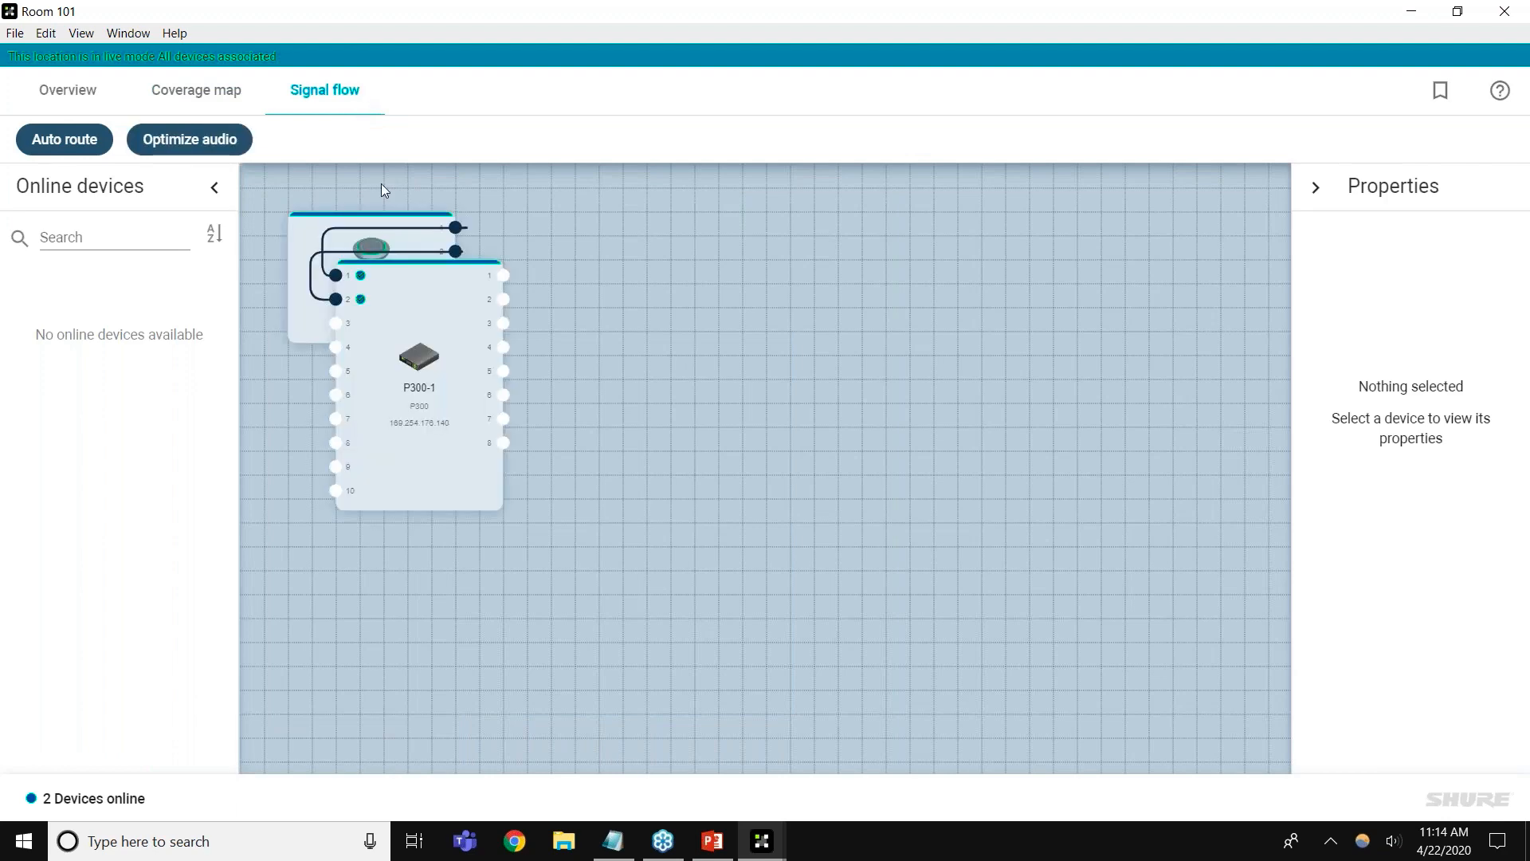
Move P300-1 aside, clear all routes, and delete a test route from output 1 to input 1
left_click_drag(366, 315, 802, 452)
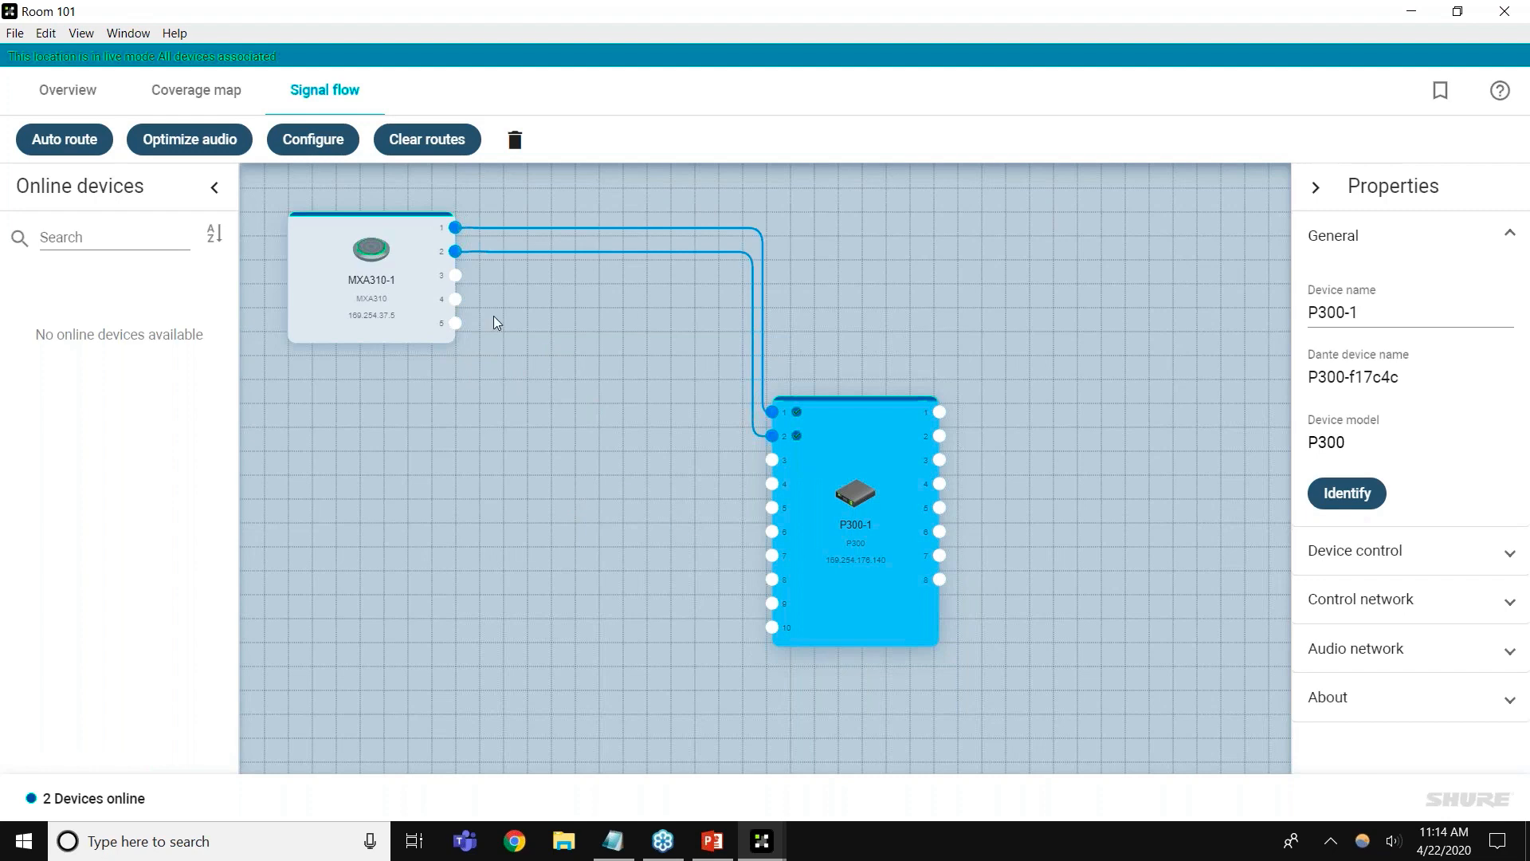
left_click(427, 139)
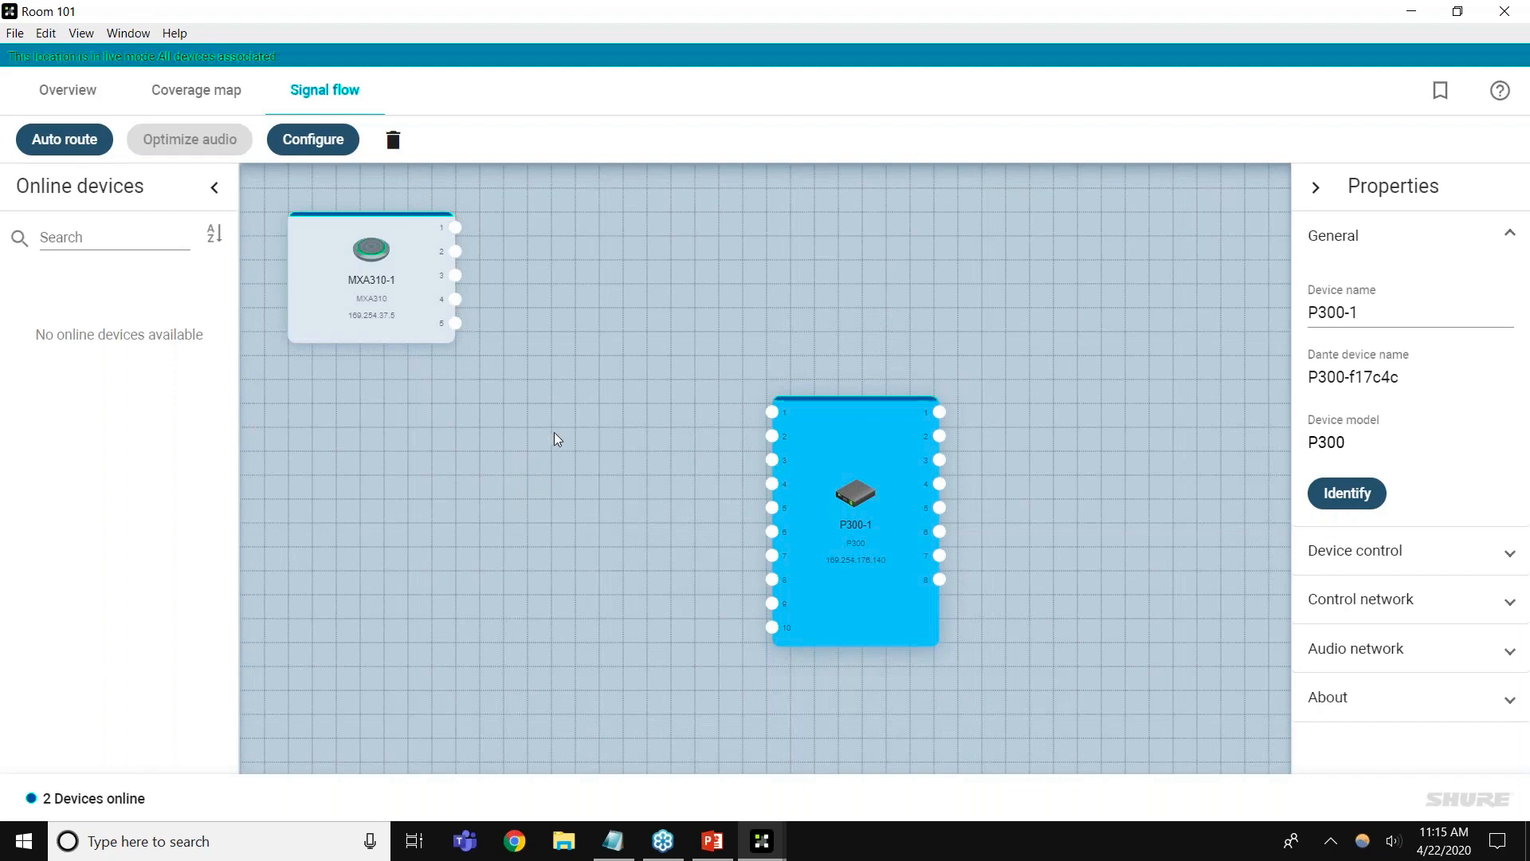
left_click_drag(634, 385, 772, 411)
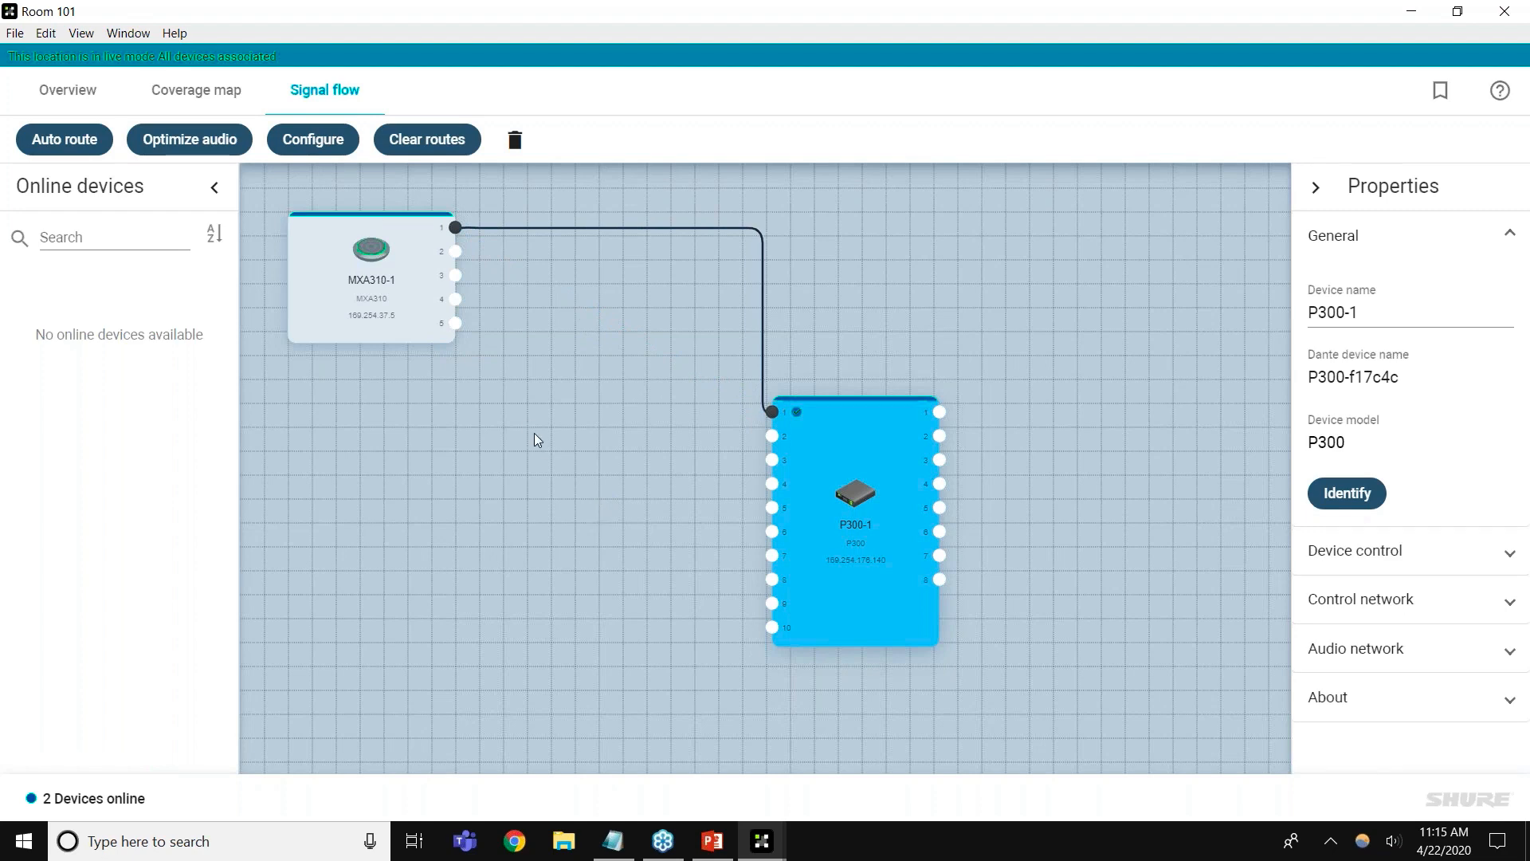
left_click(608, 228)
key("Delete")
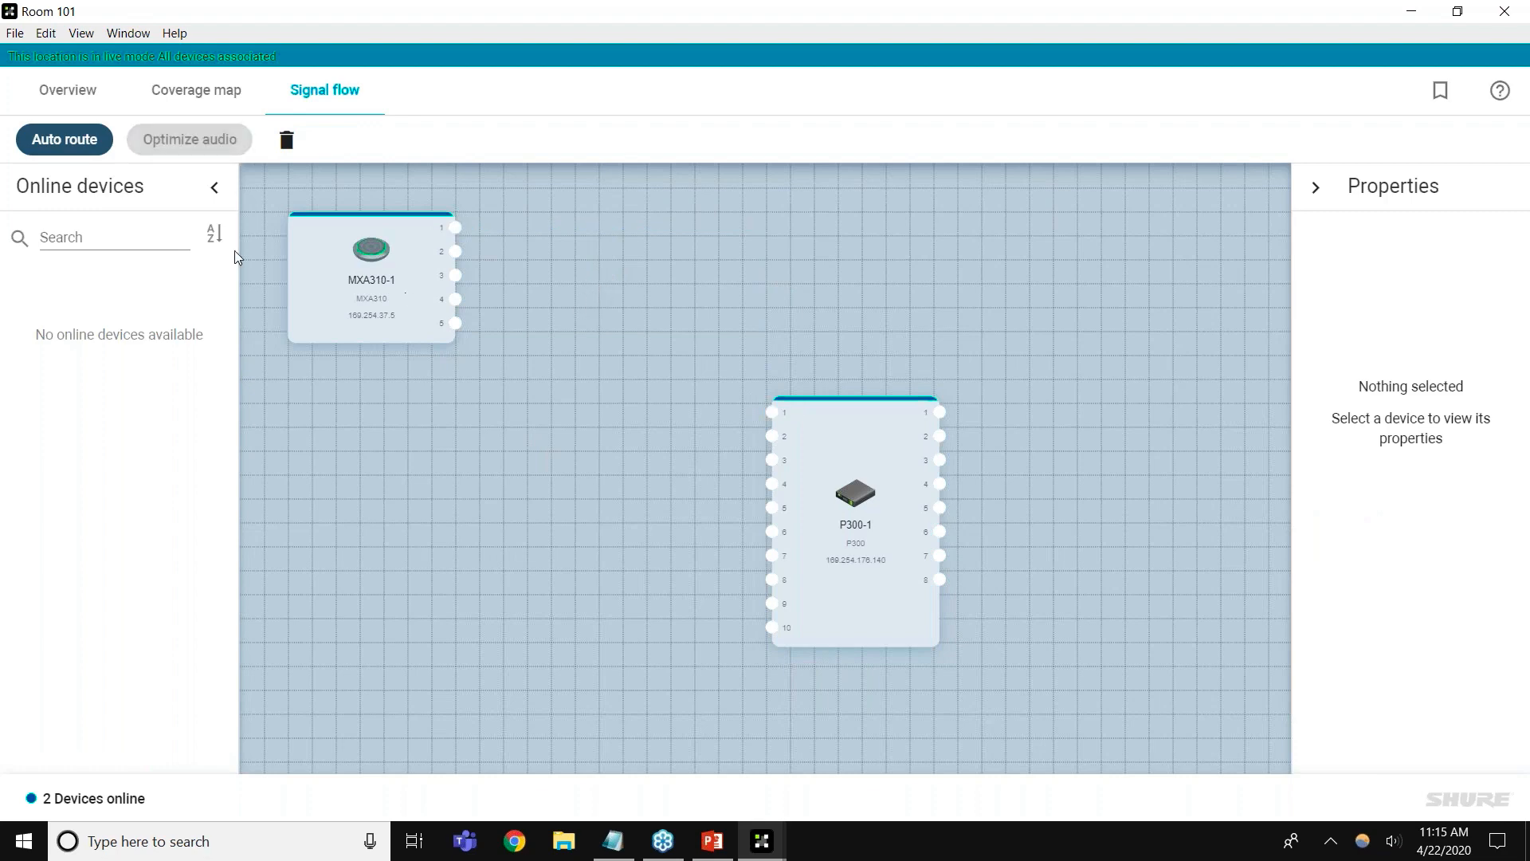
Auto-route MXA310-1 outputs 1–4 to P300-1 inputs 1–4 and close the Auto Route dialog
left_click(87, 152)
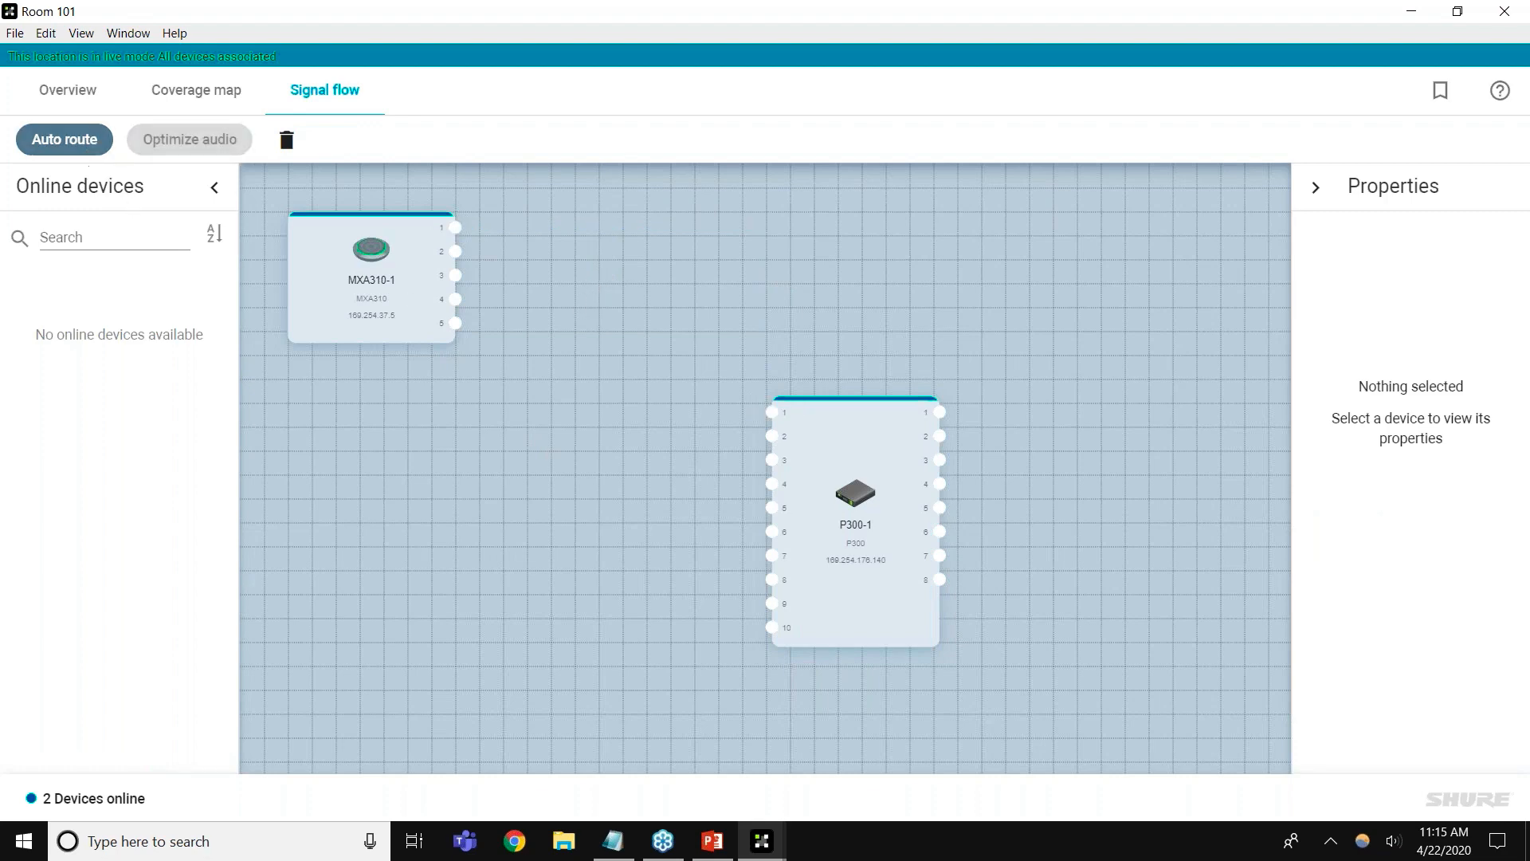
left_click_drag(752, 303, 350, 408)
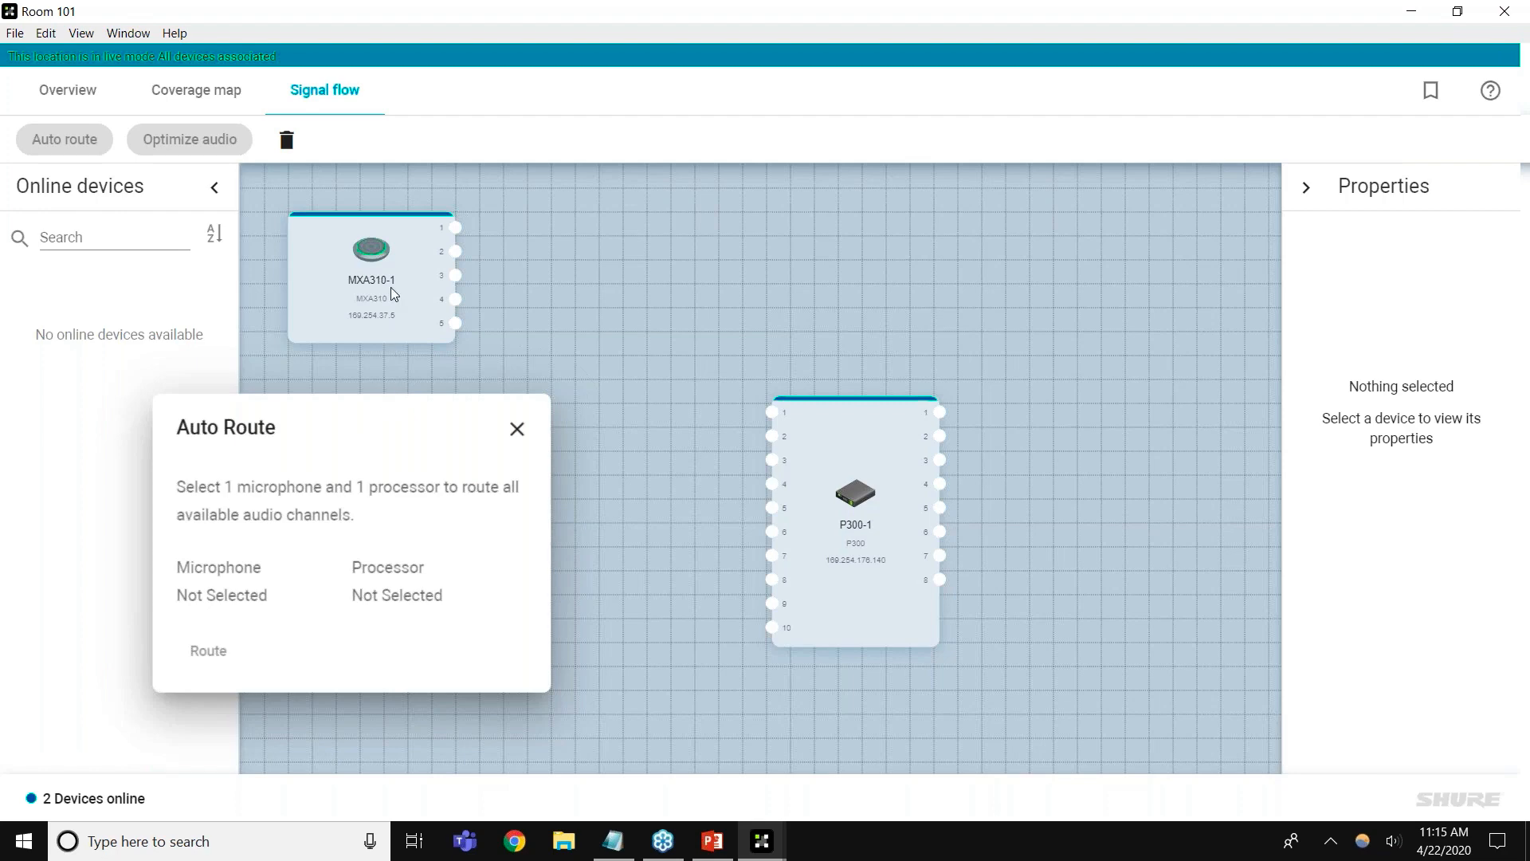
left_click(363, 275)
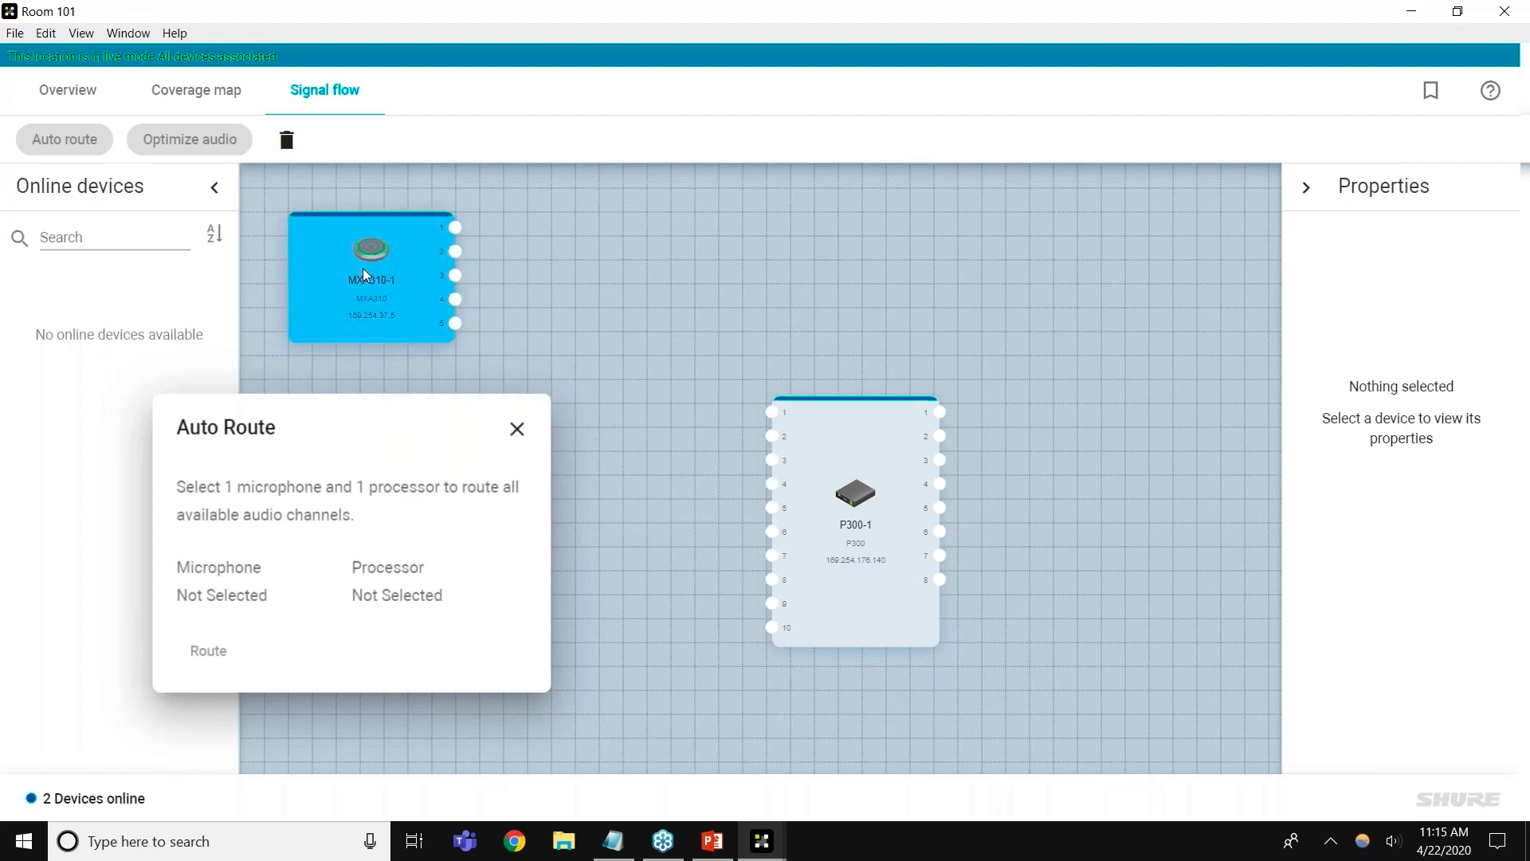
left_click(844, 512)
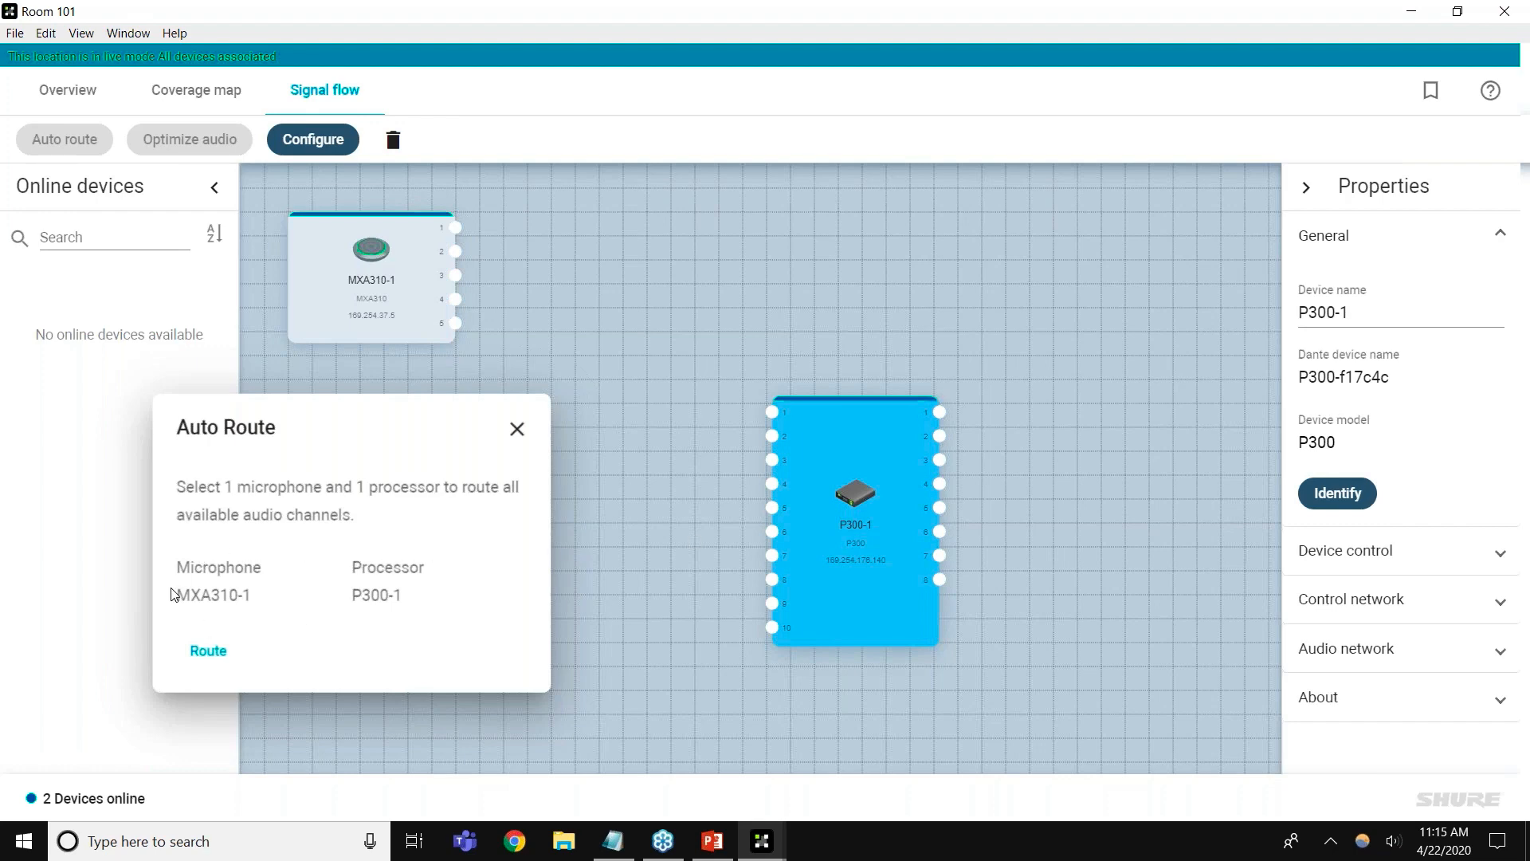
left_click(201, 652)
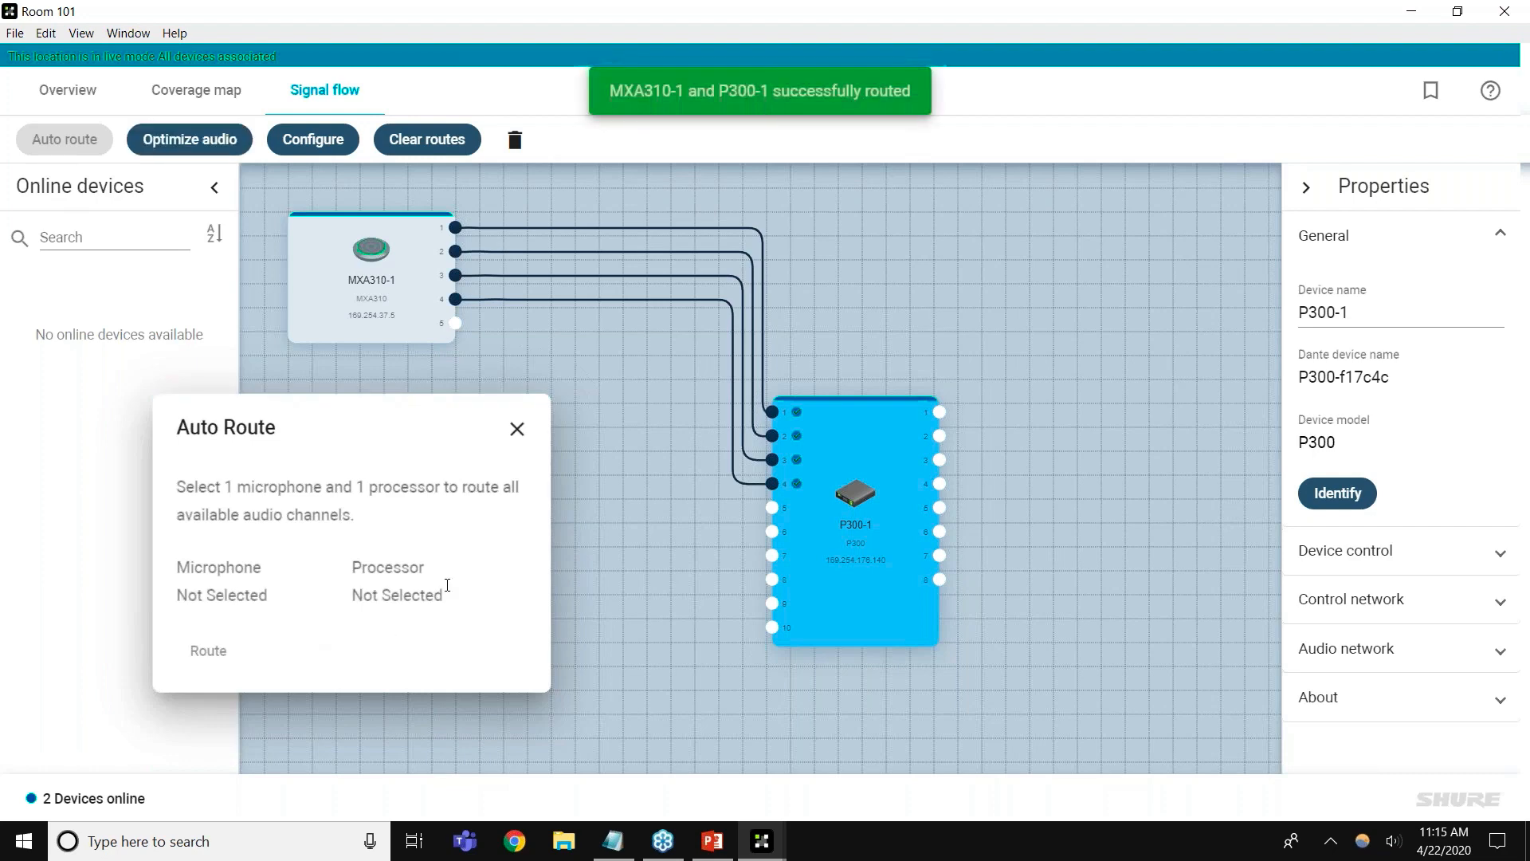
left_click(524, 443)
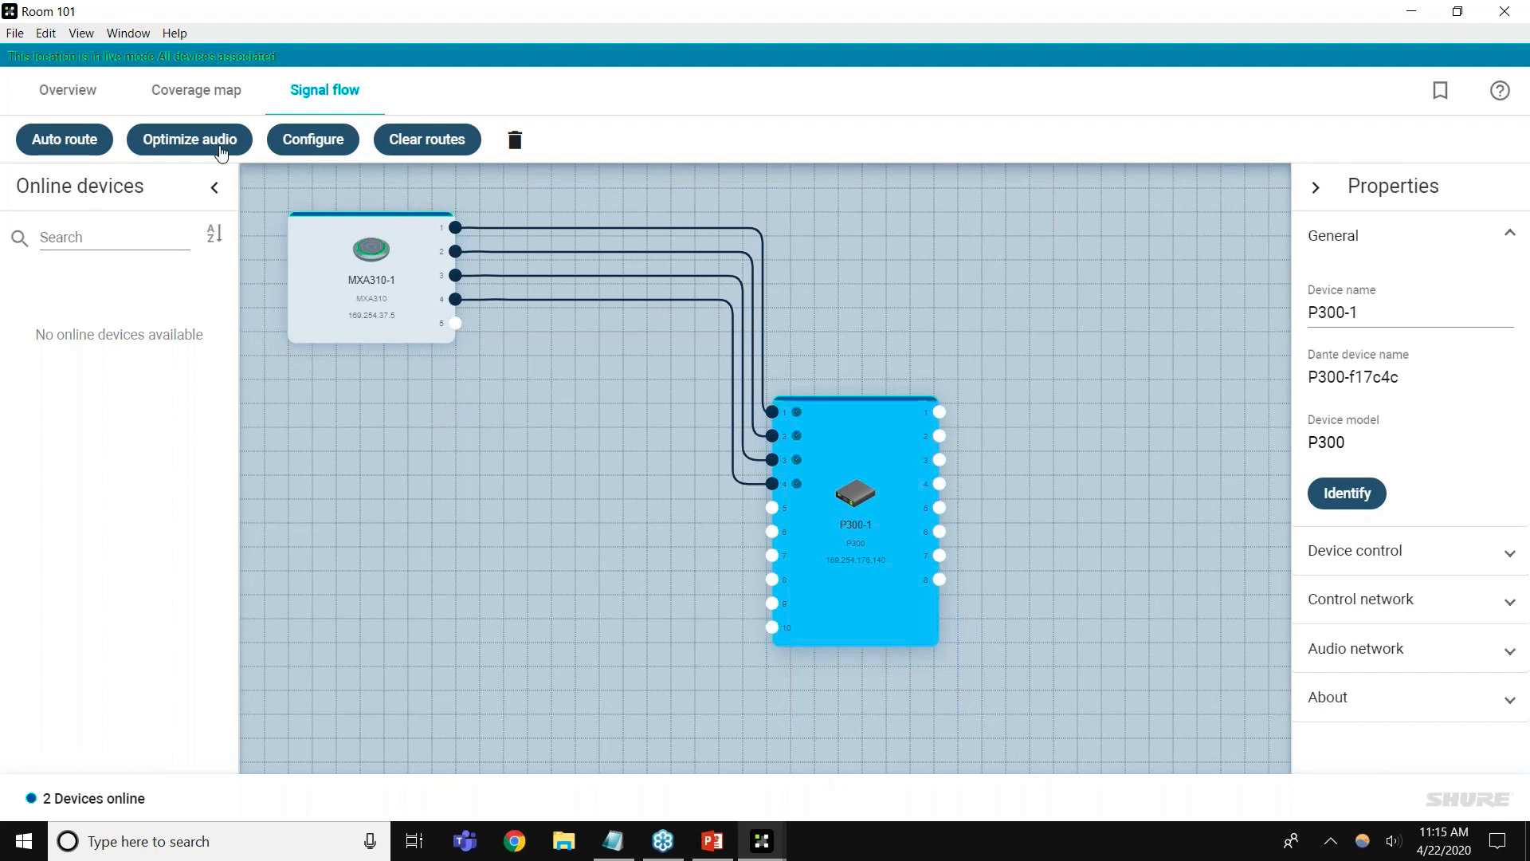
Review which settings Optimize audio will change, then apply the optimization to MXA310-1 and P300-1
left_click(222, 152)
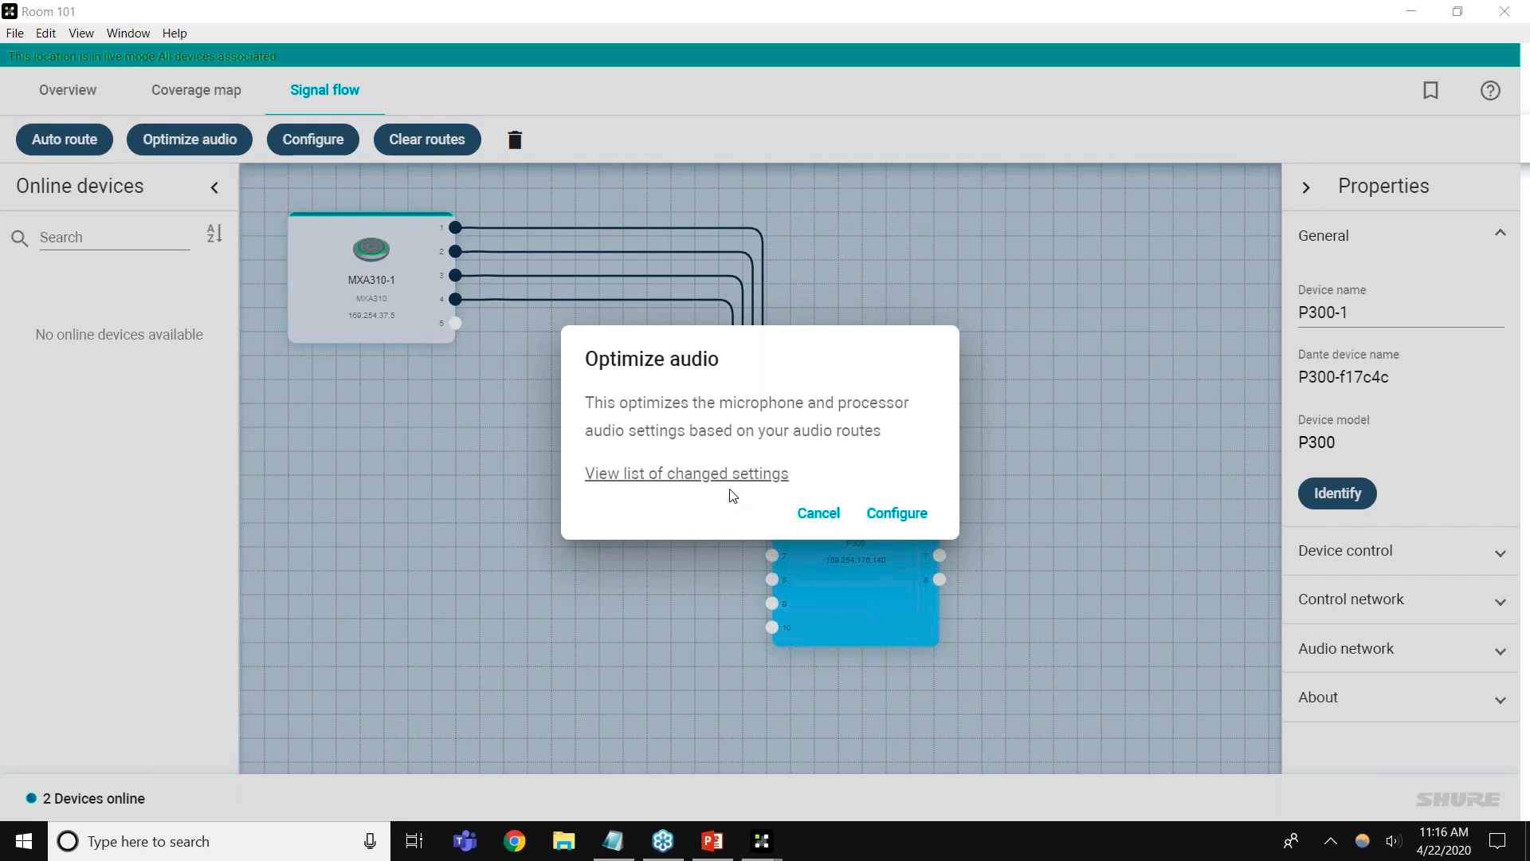
left_click(745, 475)
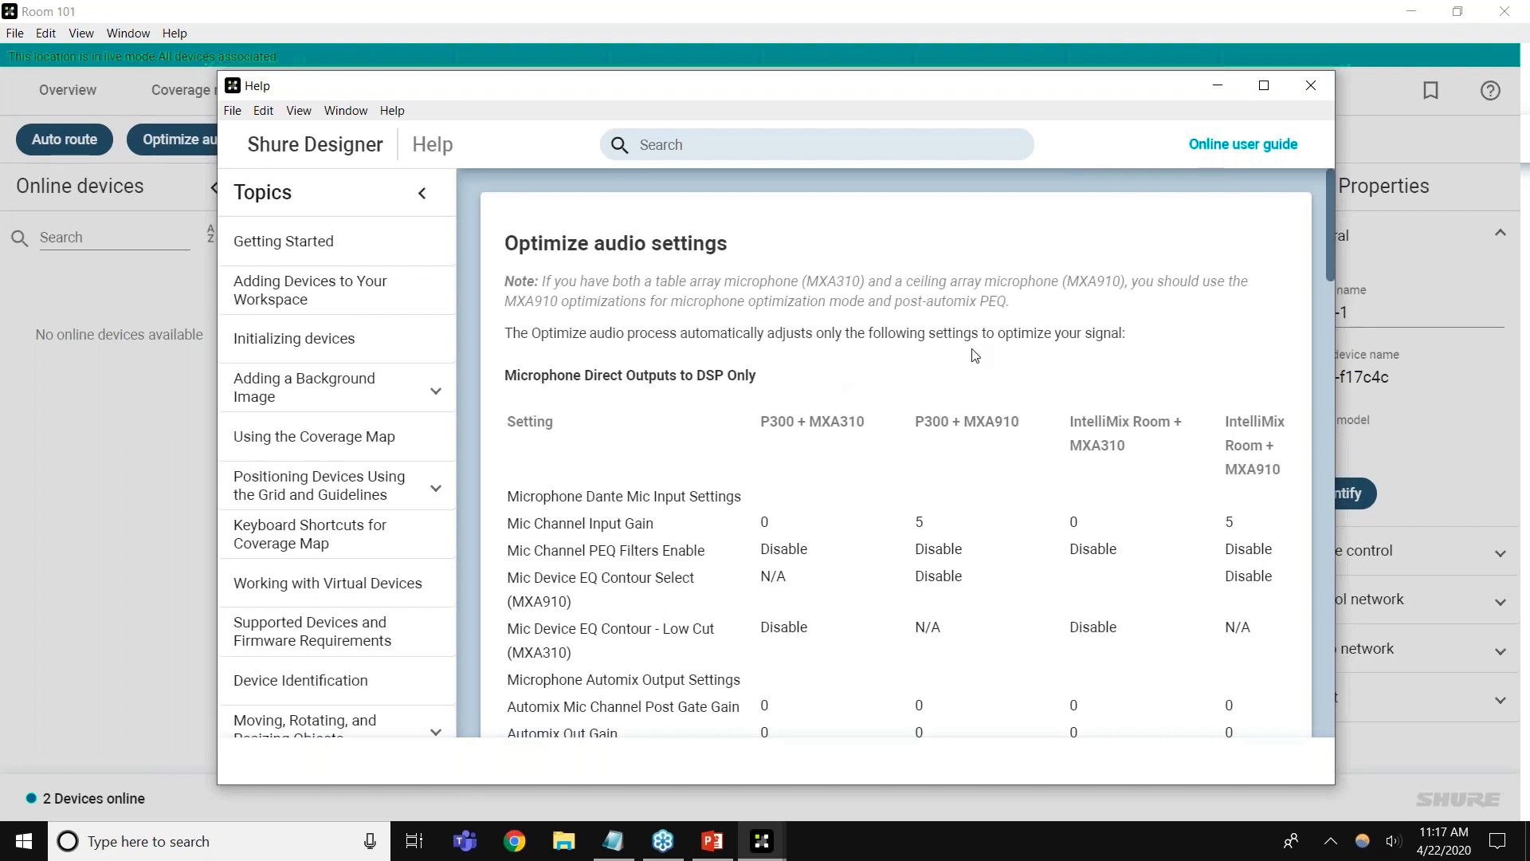
left_click(1312, 89)
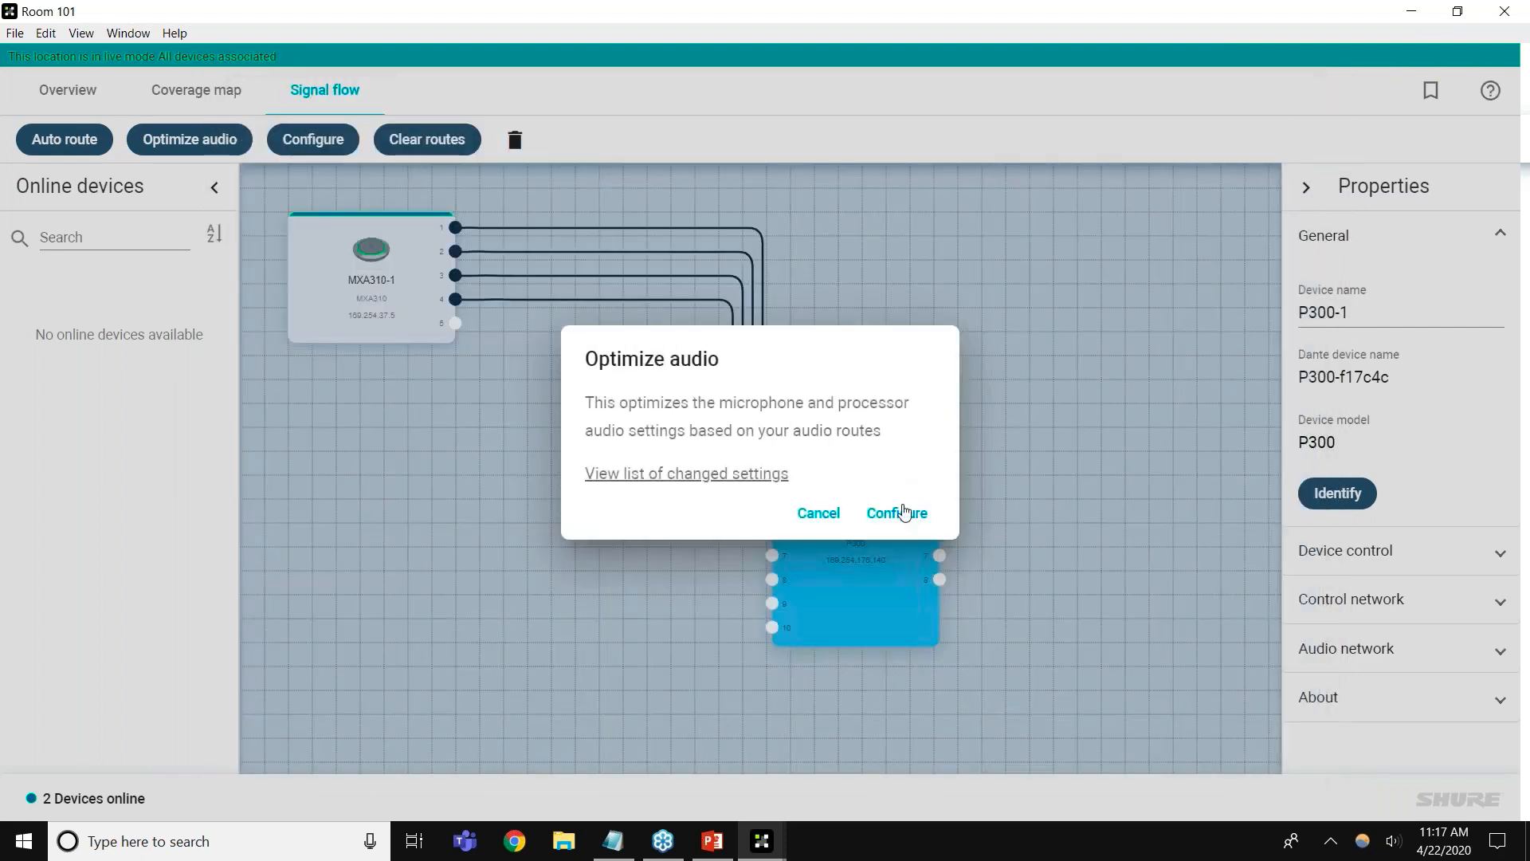
left_click(904, 512)
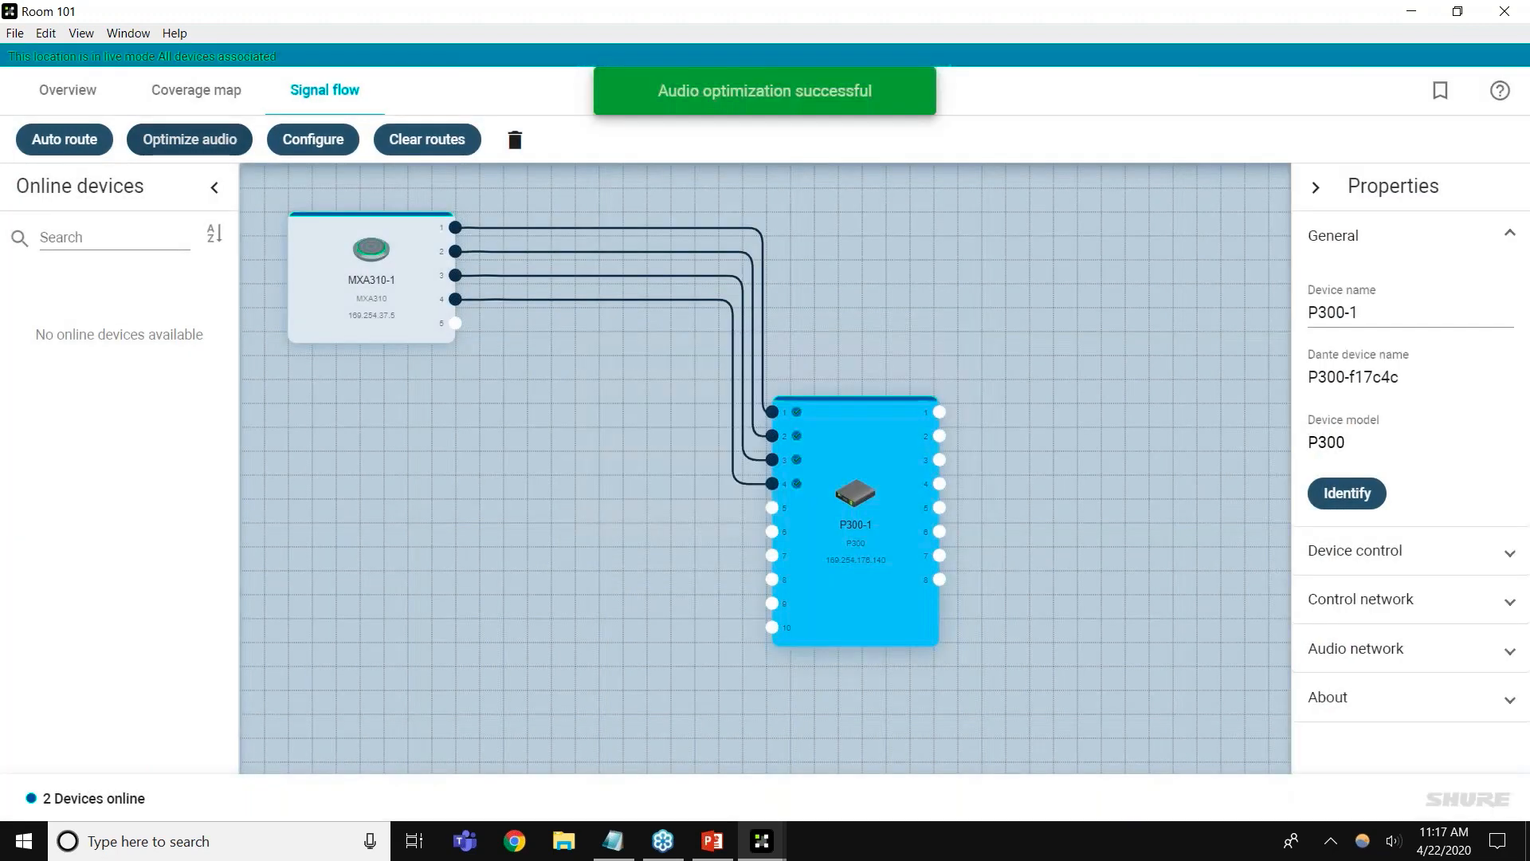
left_click(663, 444)
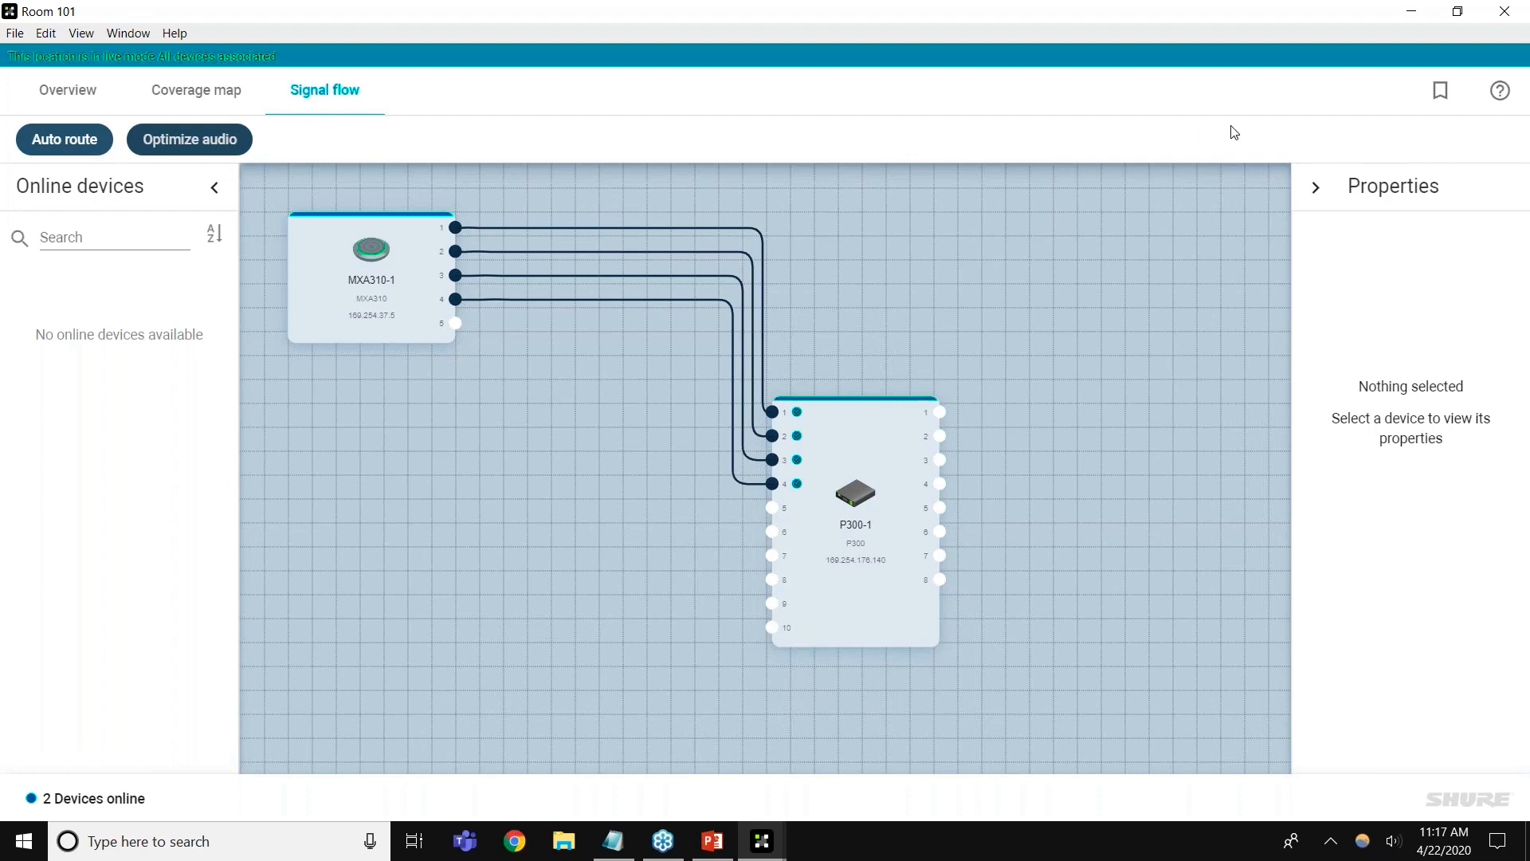
Save the current device settings into preset slot 2, renamed from '(EMPTY)' to 'Preset 2'
left_click(1441, 99)
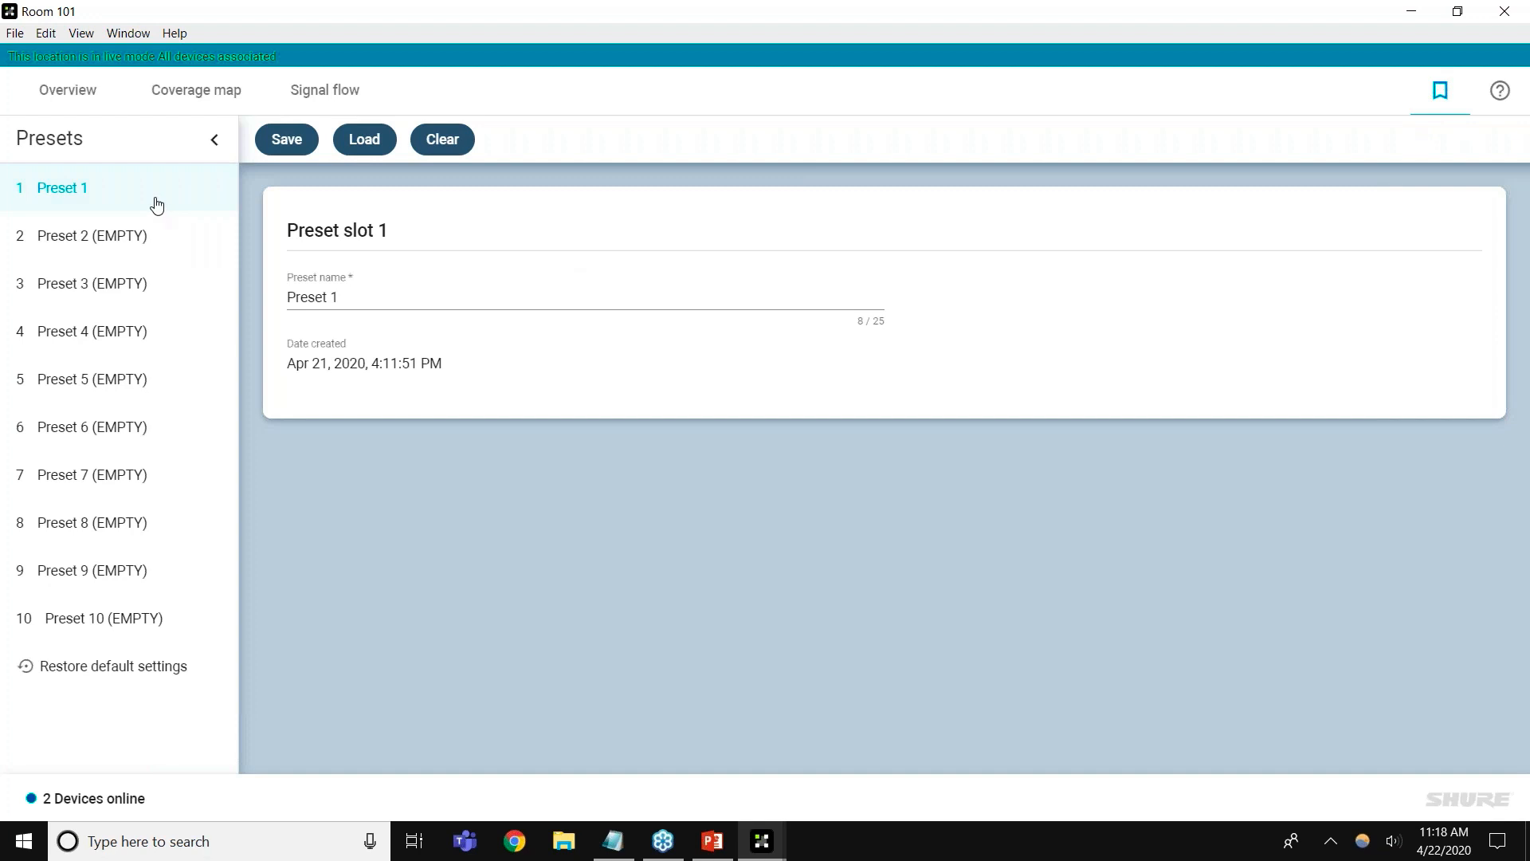
left_click(151, 236)
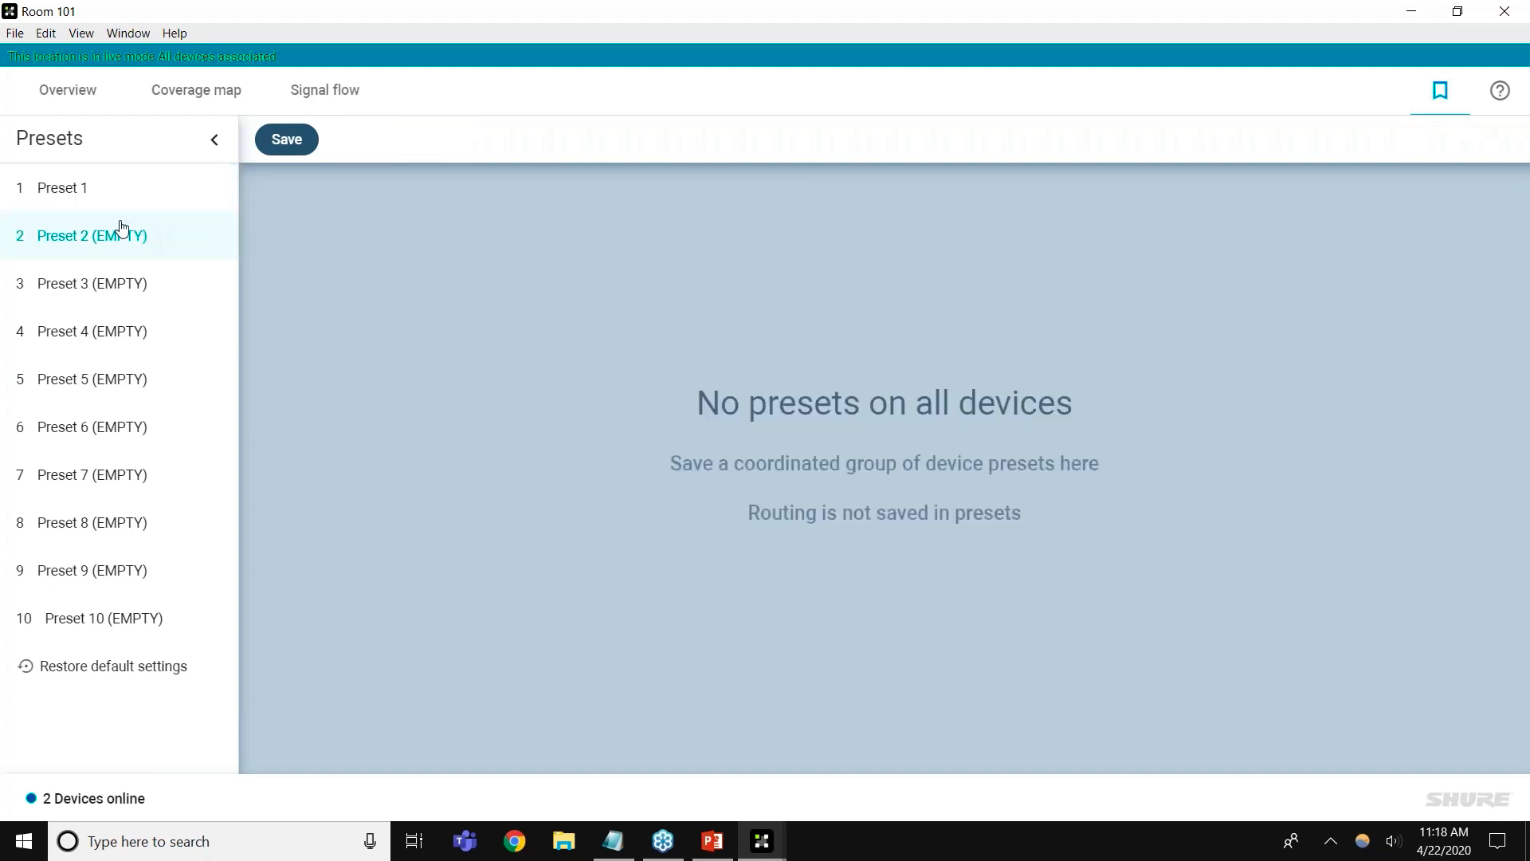
left_click(286, 142)
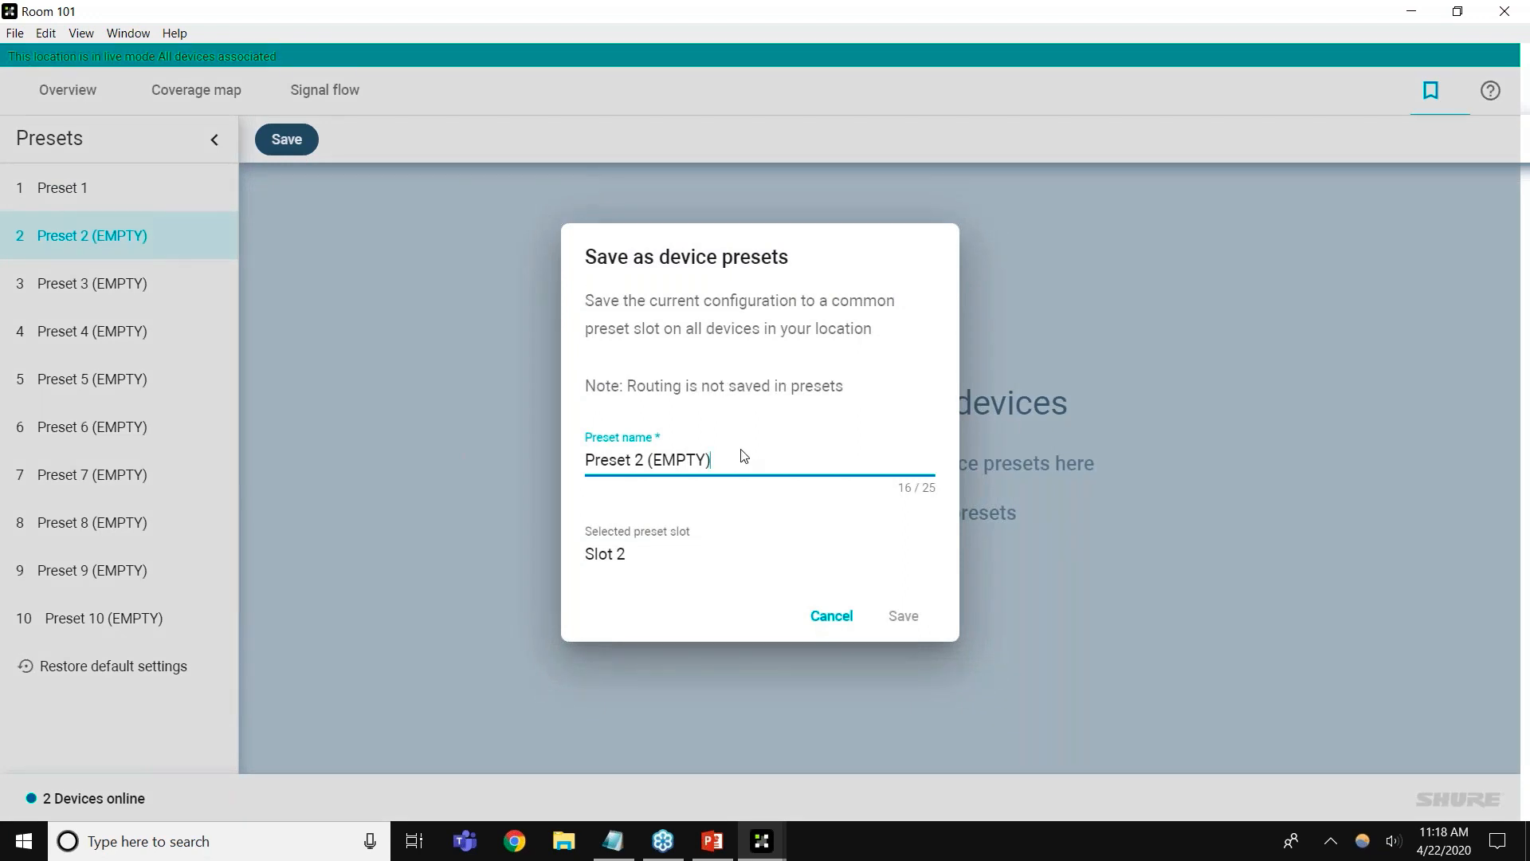
left_click_drag(648, 456, 752, 456)
key("BackSpace")
left_click(900, 625)
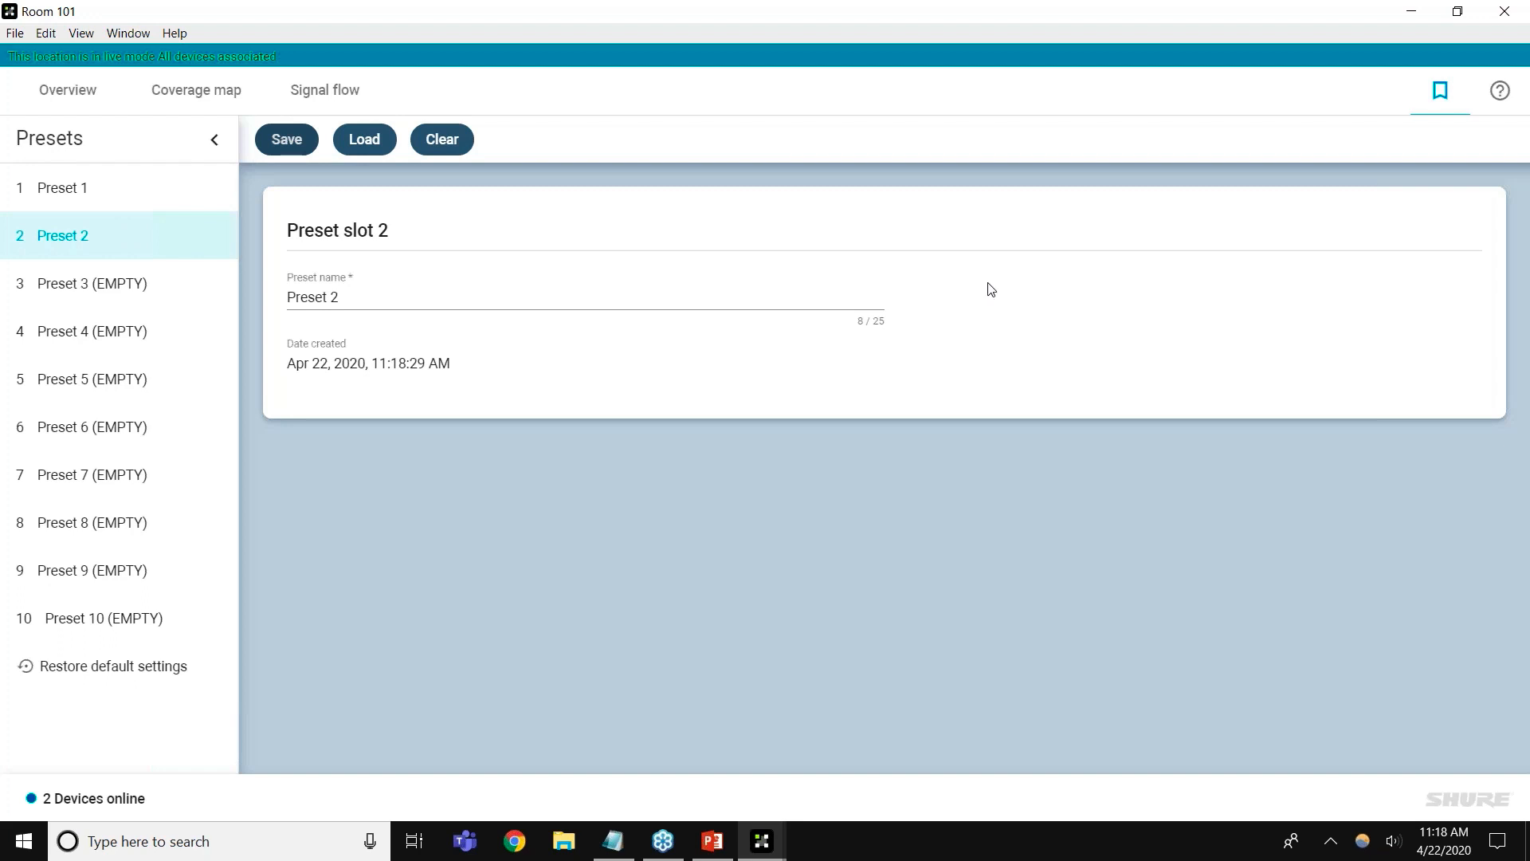
Go back to Room 101's Overview listing MXA310-1 and P300-1
left_click(51, 92)
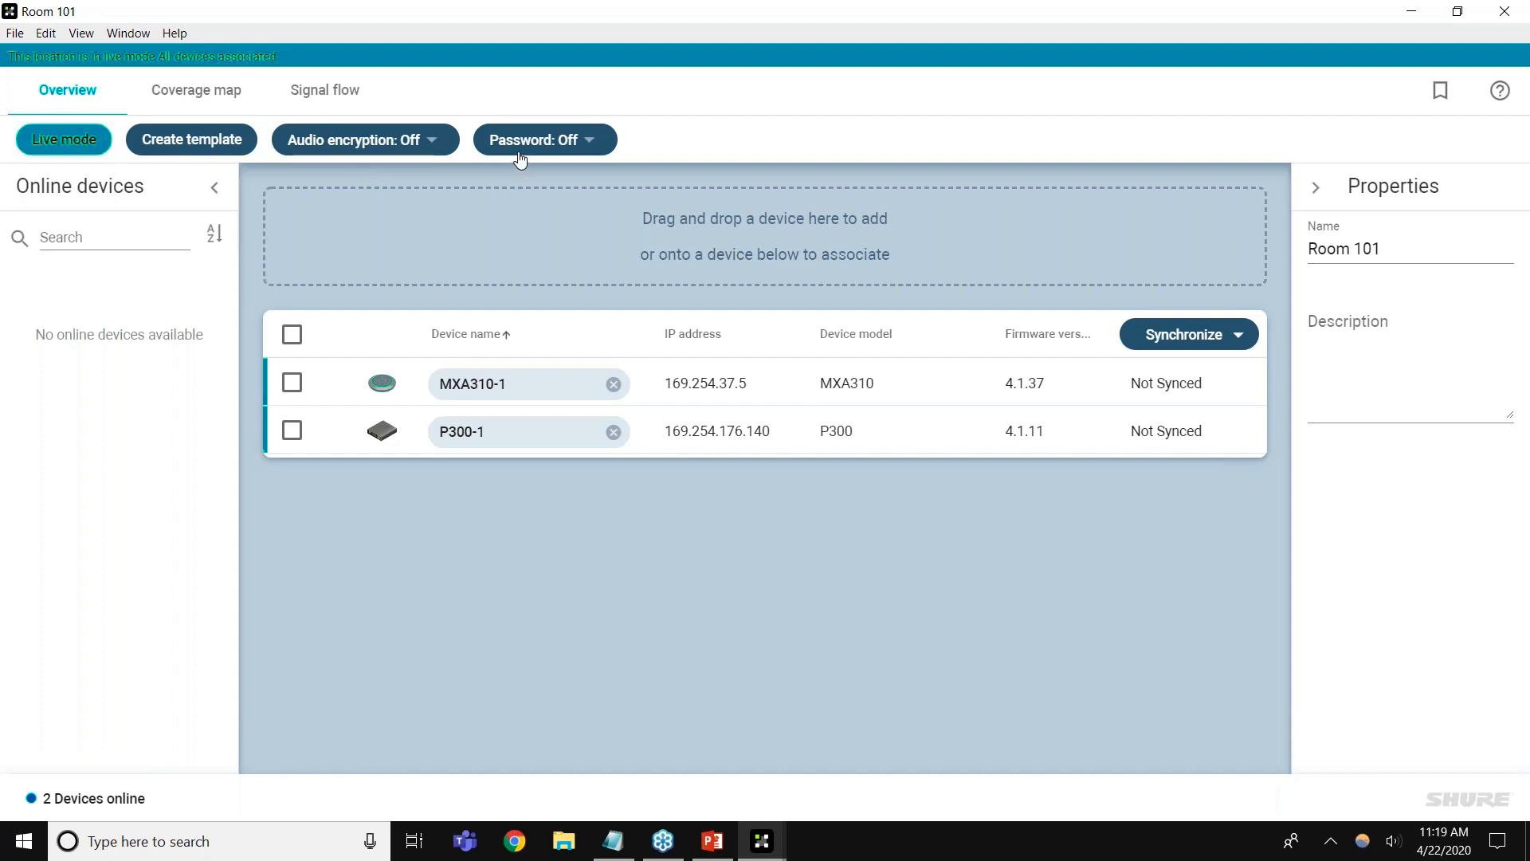
Begin enabling audio encryption, trying the Manual type before settling on an Auto-generate key
left_click(431, 142)
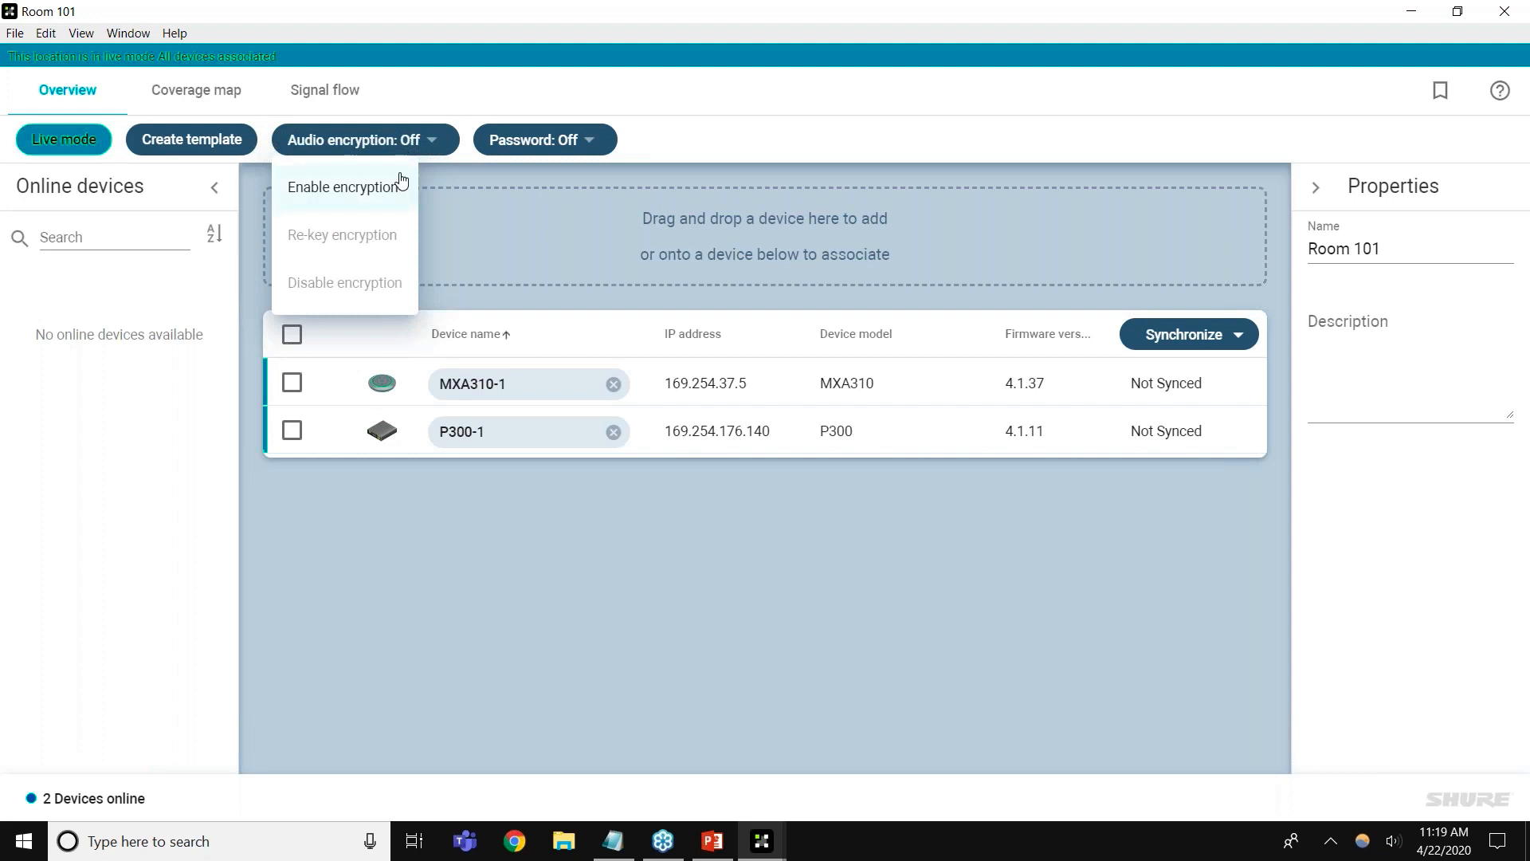
left_click(343, 187)
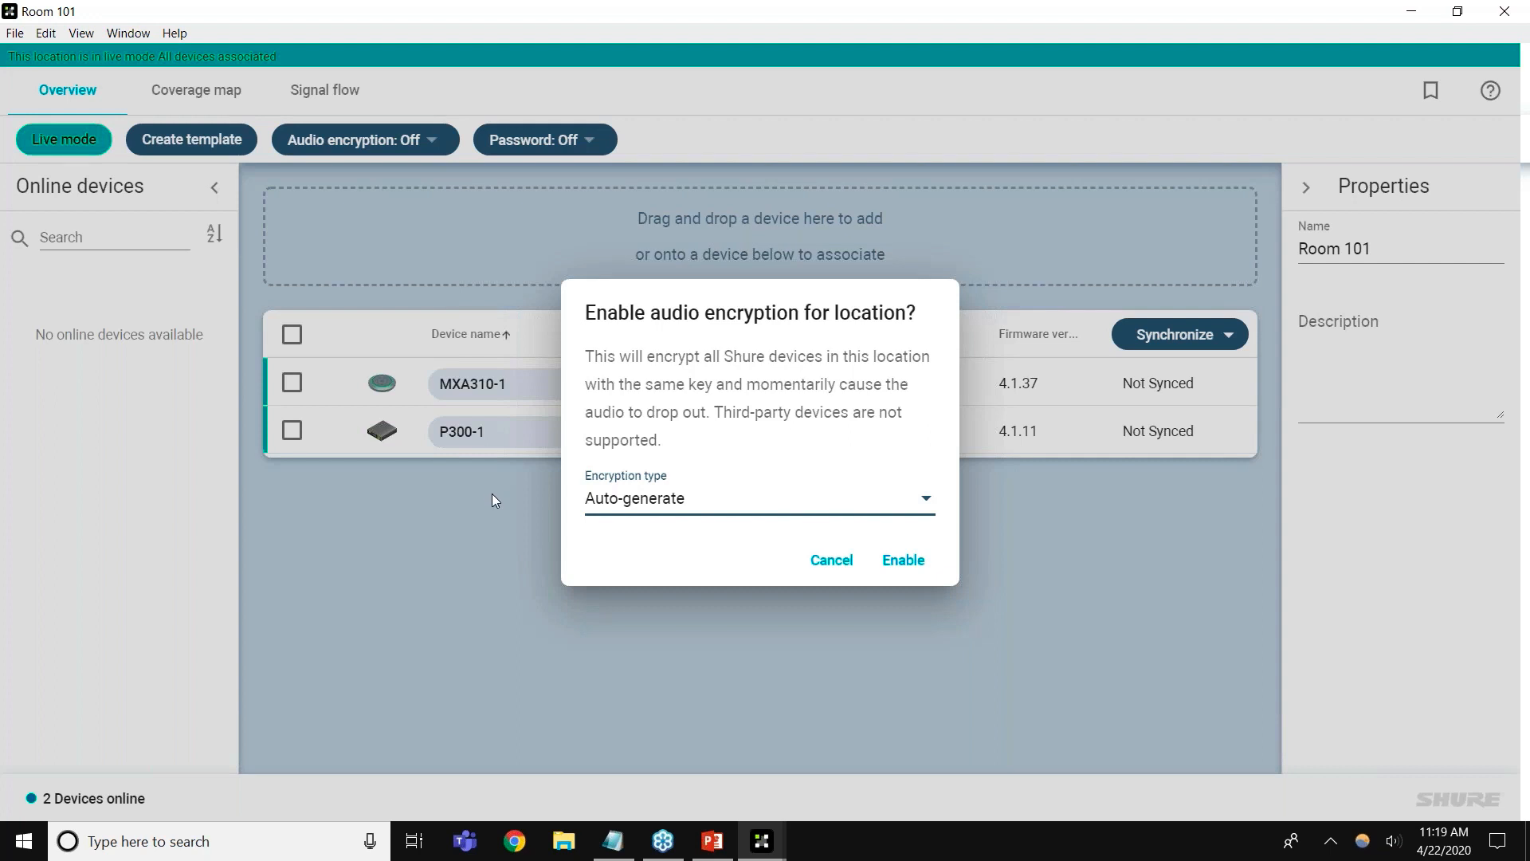
left_click(757, 504)
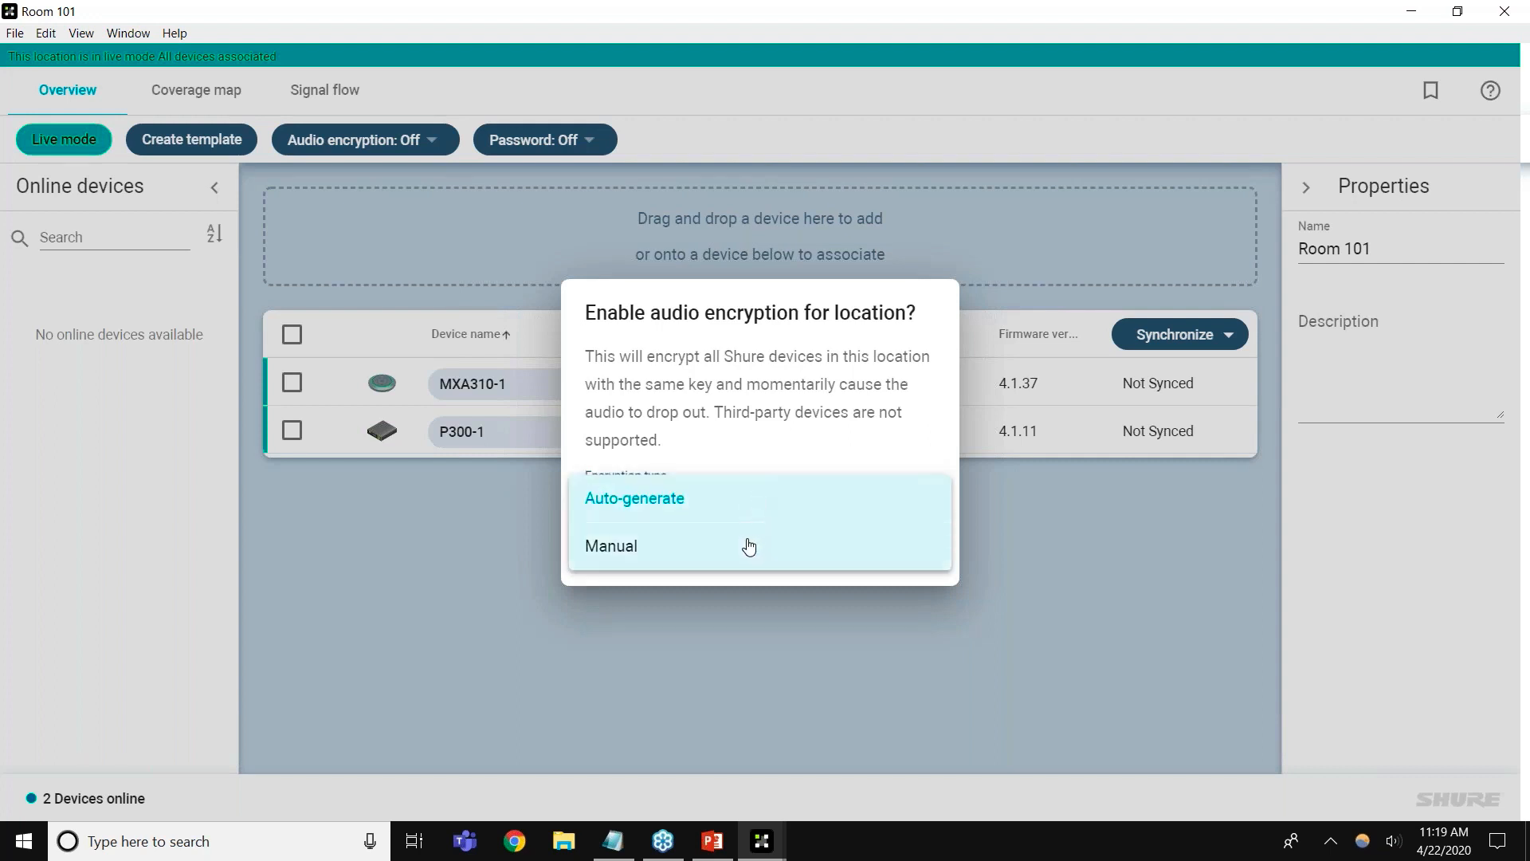
left_click(745, 542)
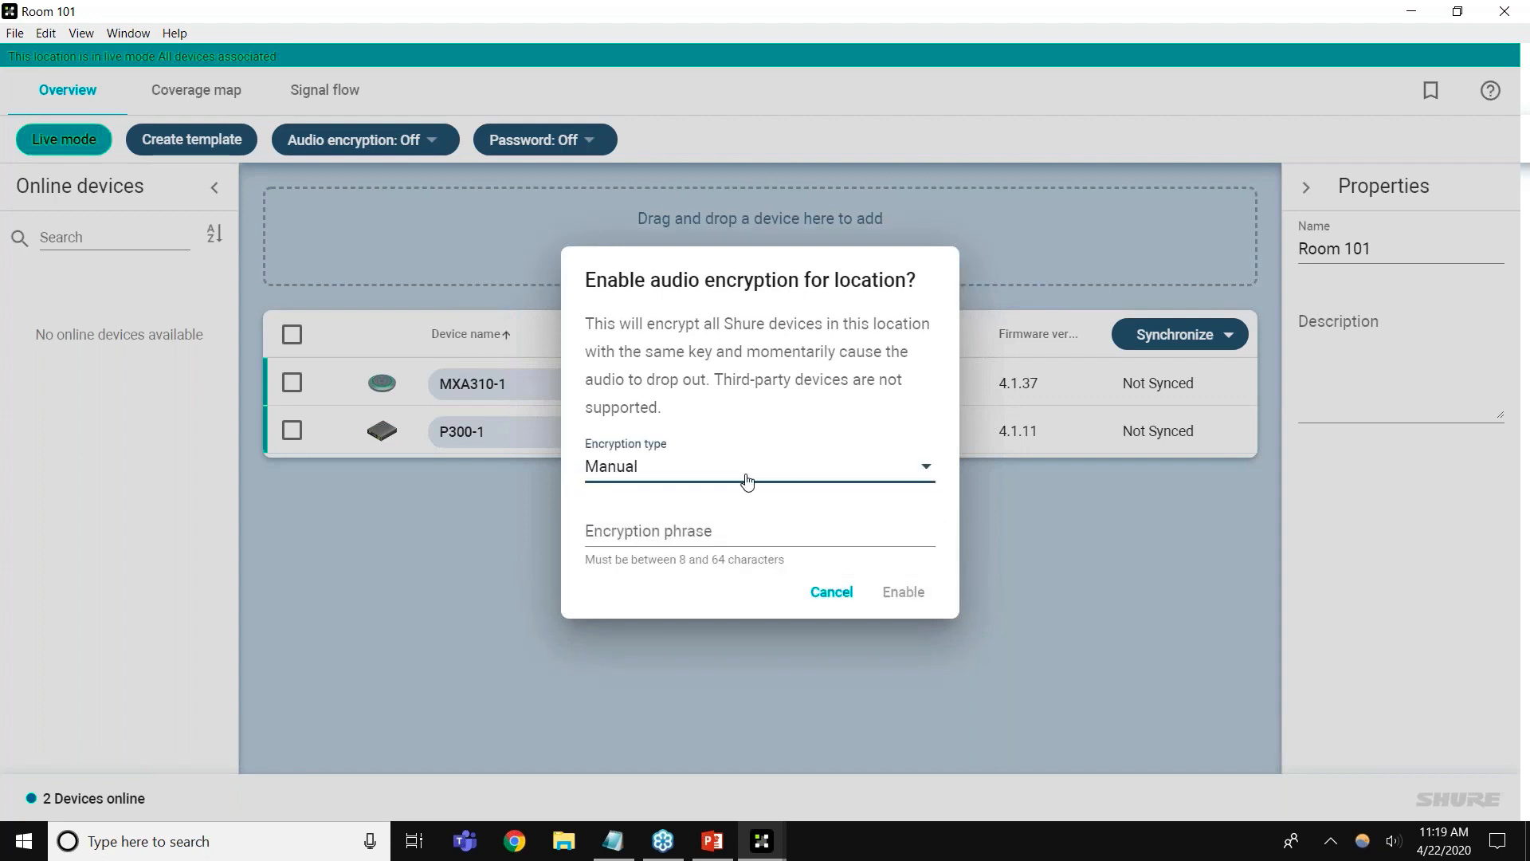
left_click(747, 480)
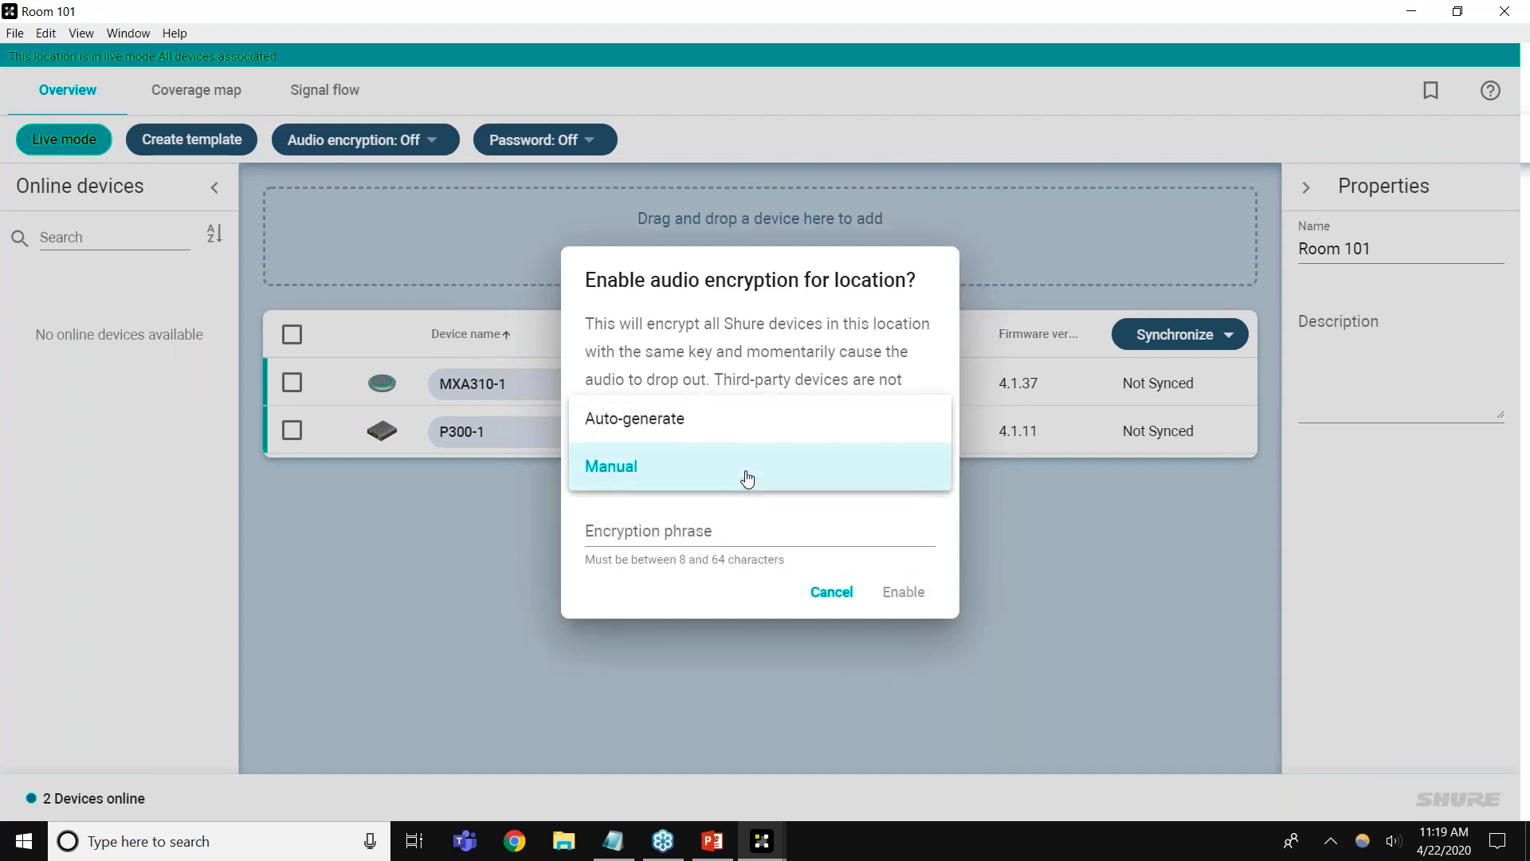
left_click(755, 427)
Enable auto-generated audio encryption and apply a confirmed device password to all location devices
left_click(899, 558)
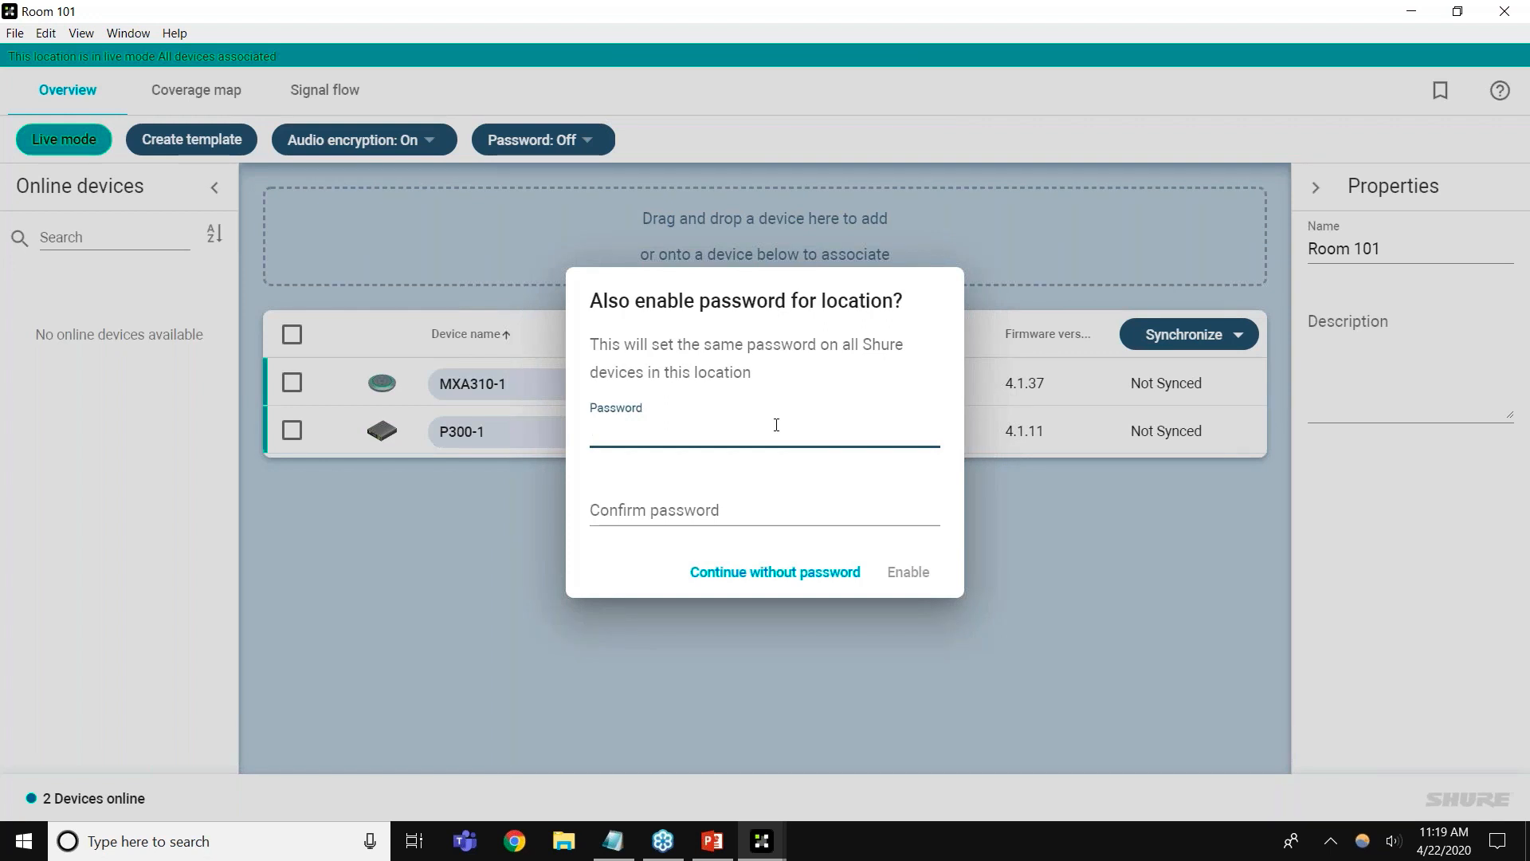
type("••••••••")
key("Tab")
type("•••••••••")
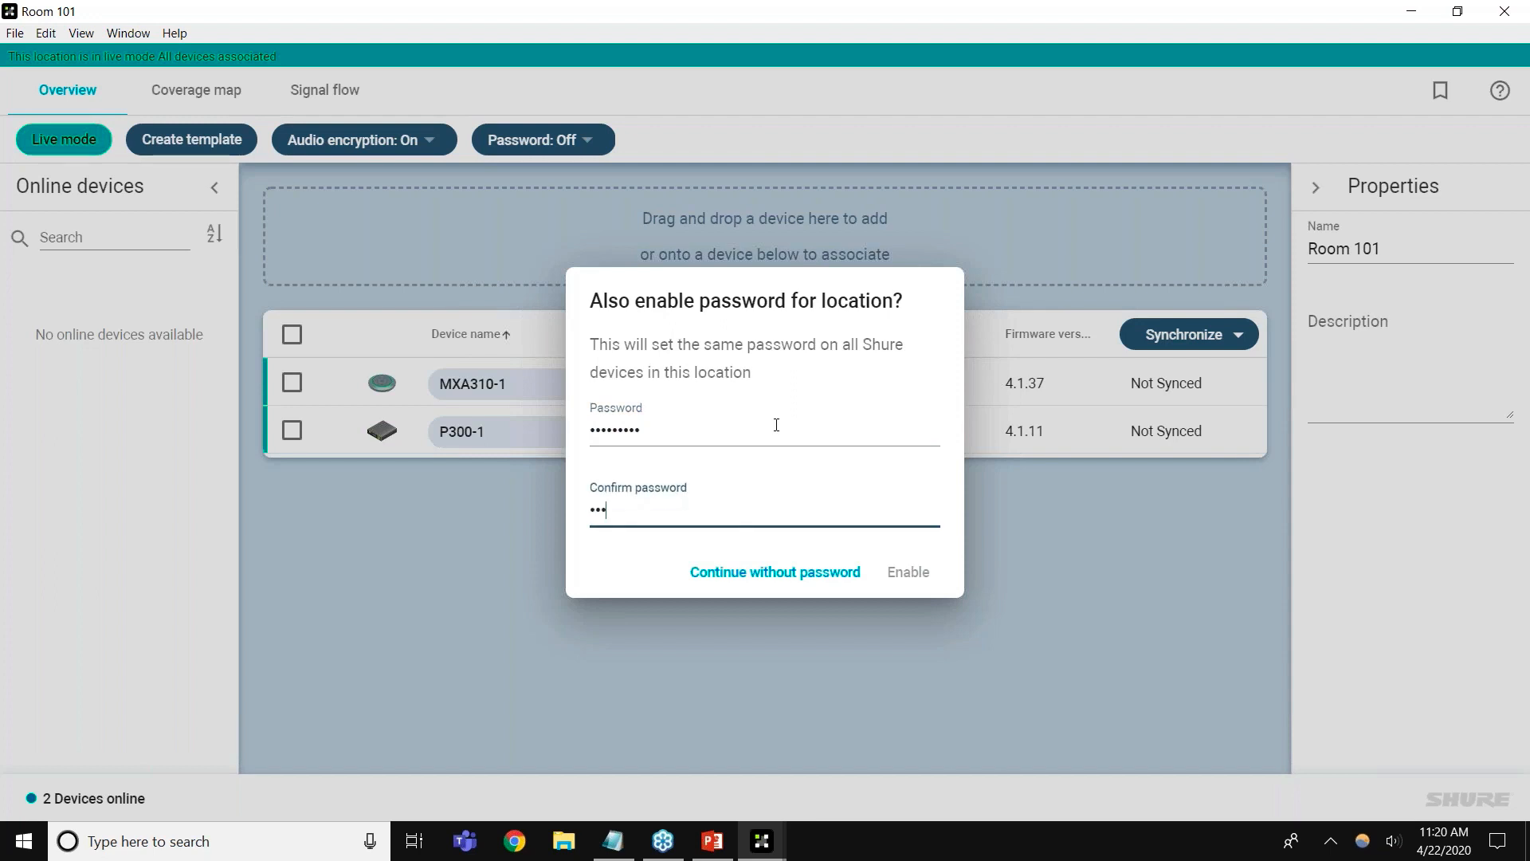
left_click(913, 572)
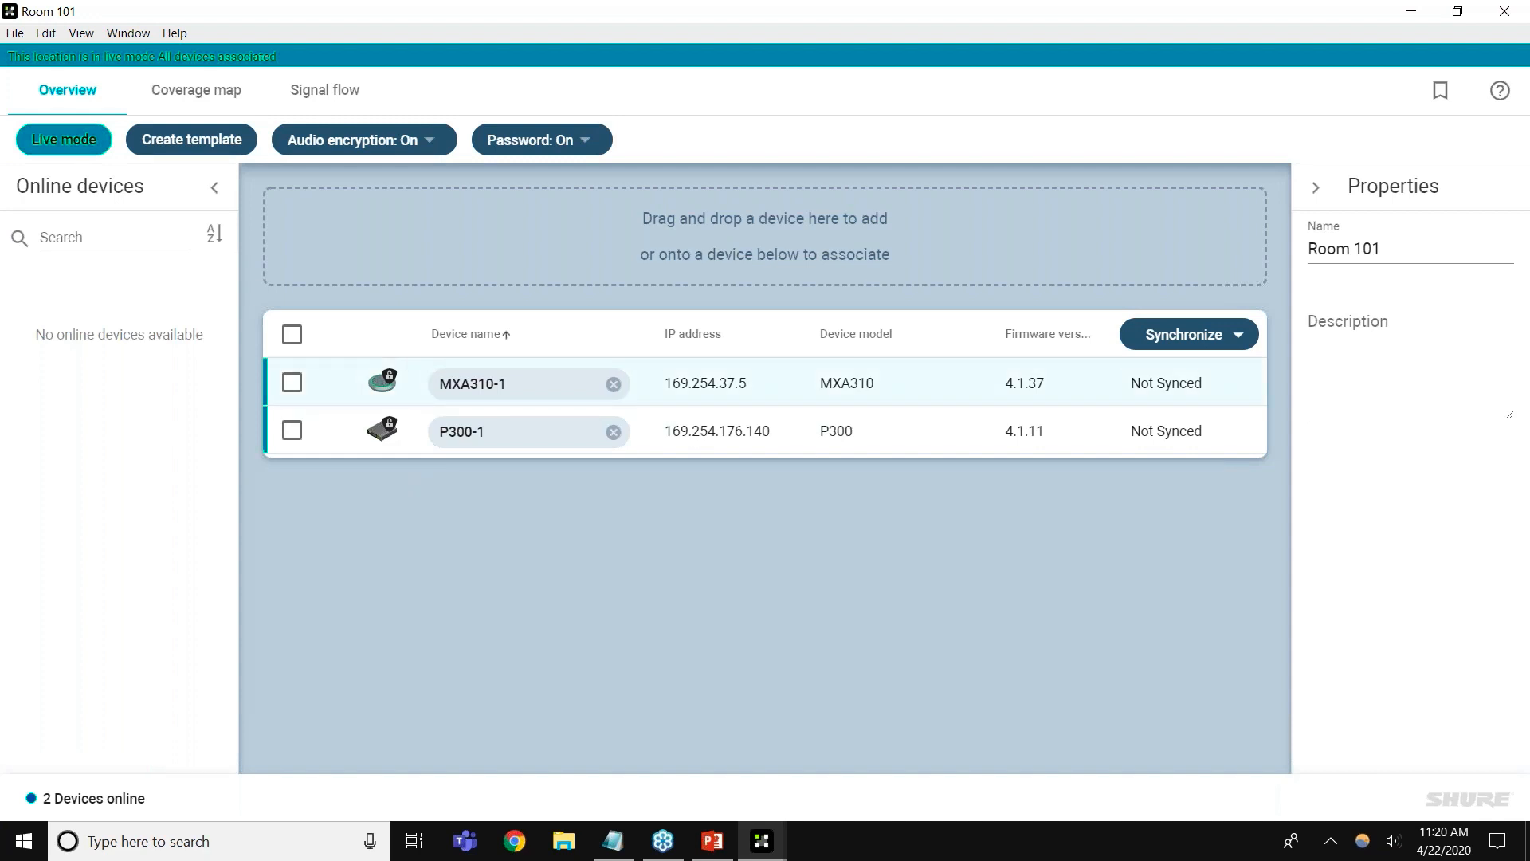
double_click(790, 391)
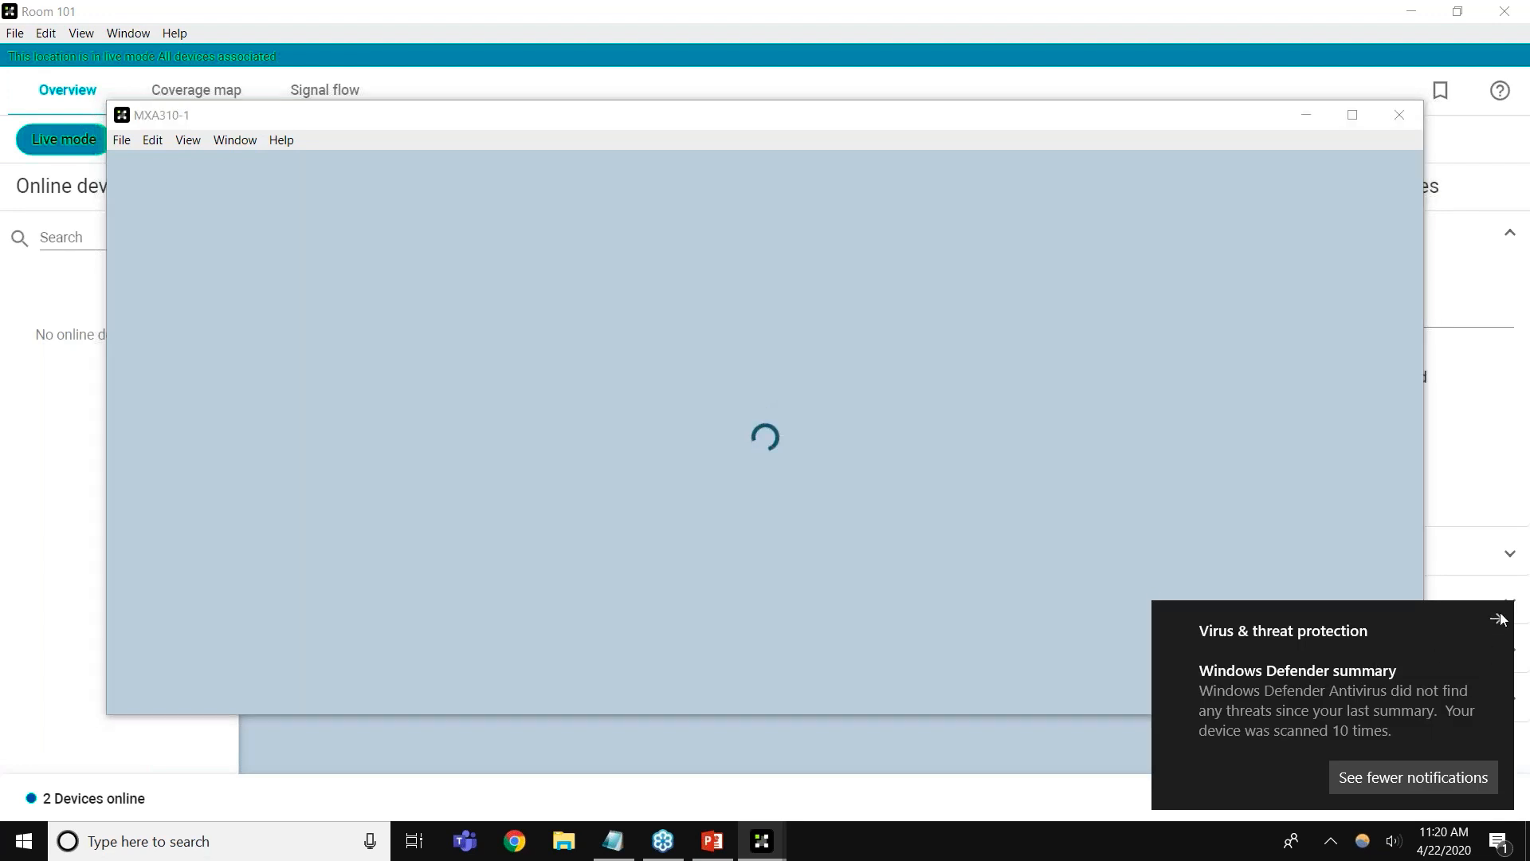
left_click(1500, 617)
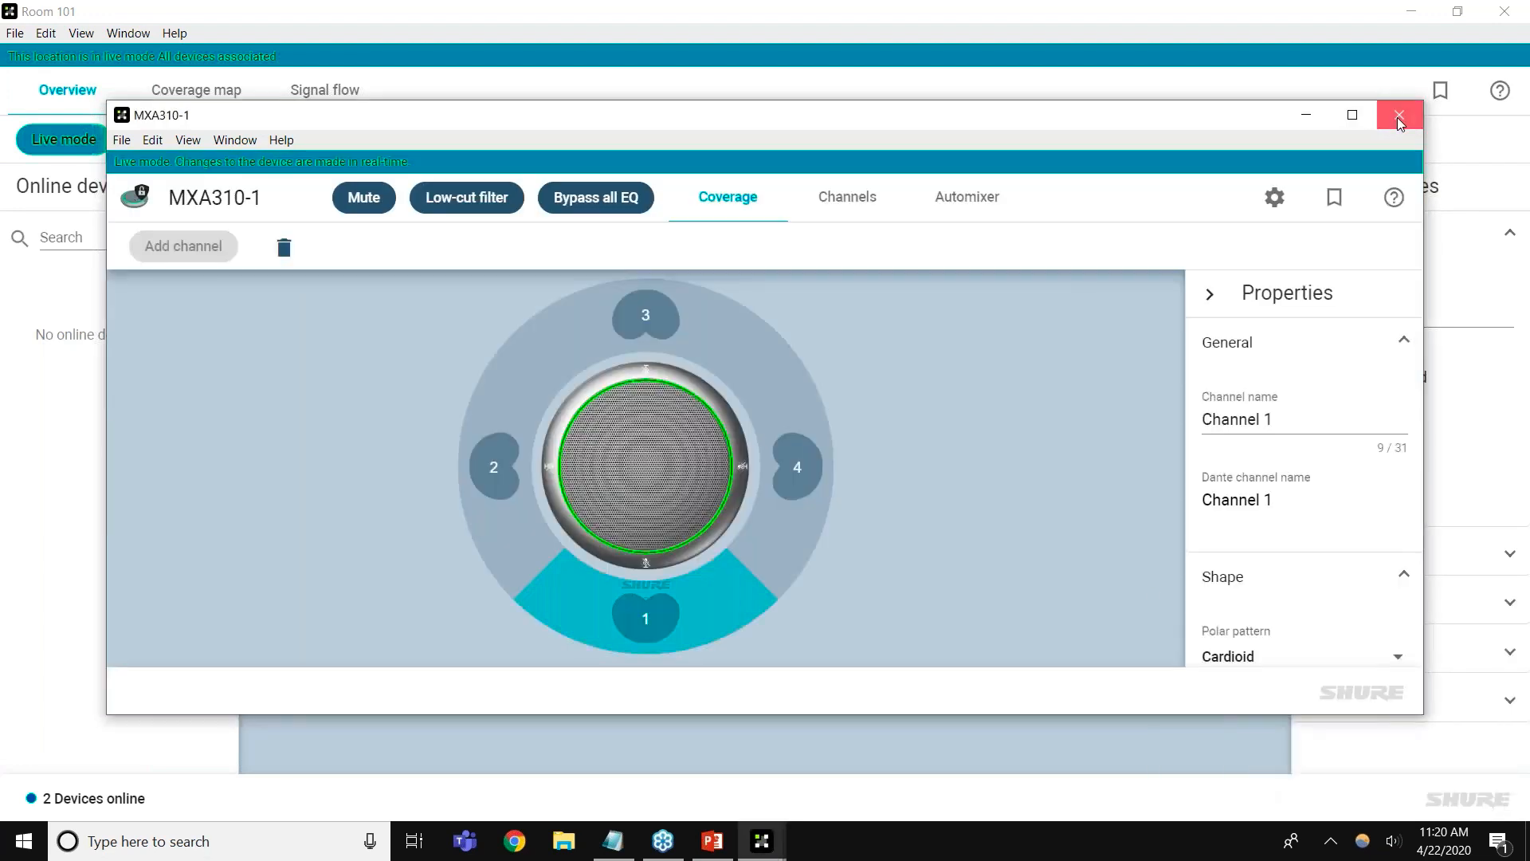
left_click(1398, 117)
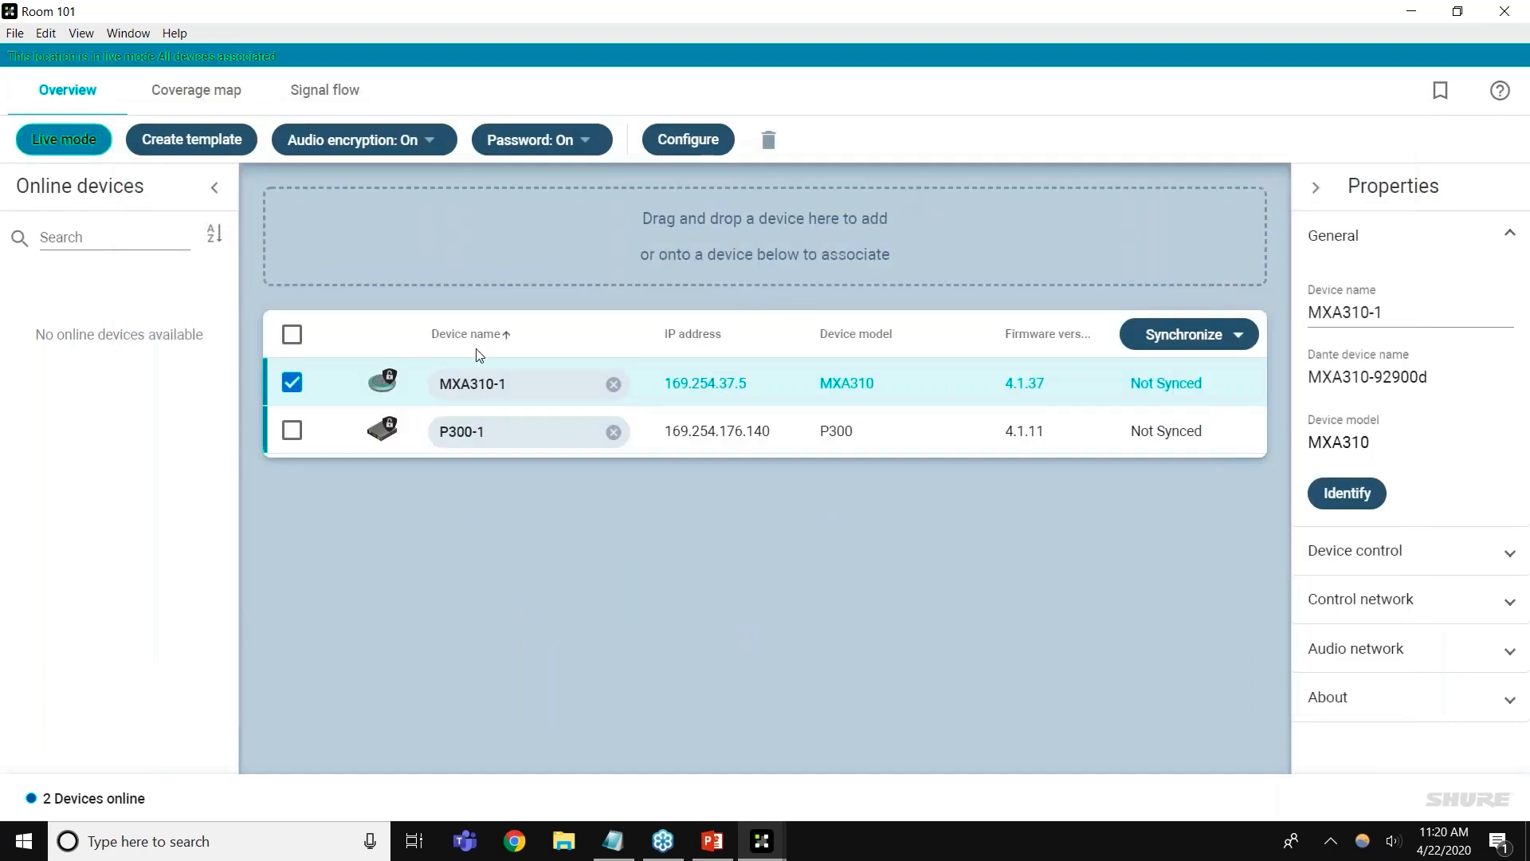
Remove MXA310-1 and P300-1 from Room 101 and switch Live mode off
left_click(292, 334)
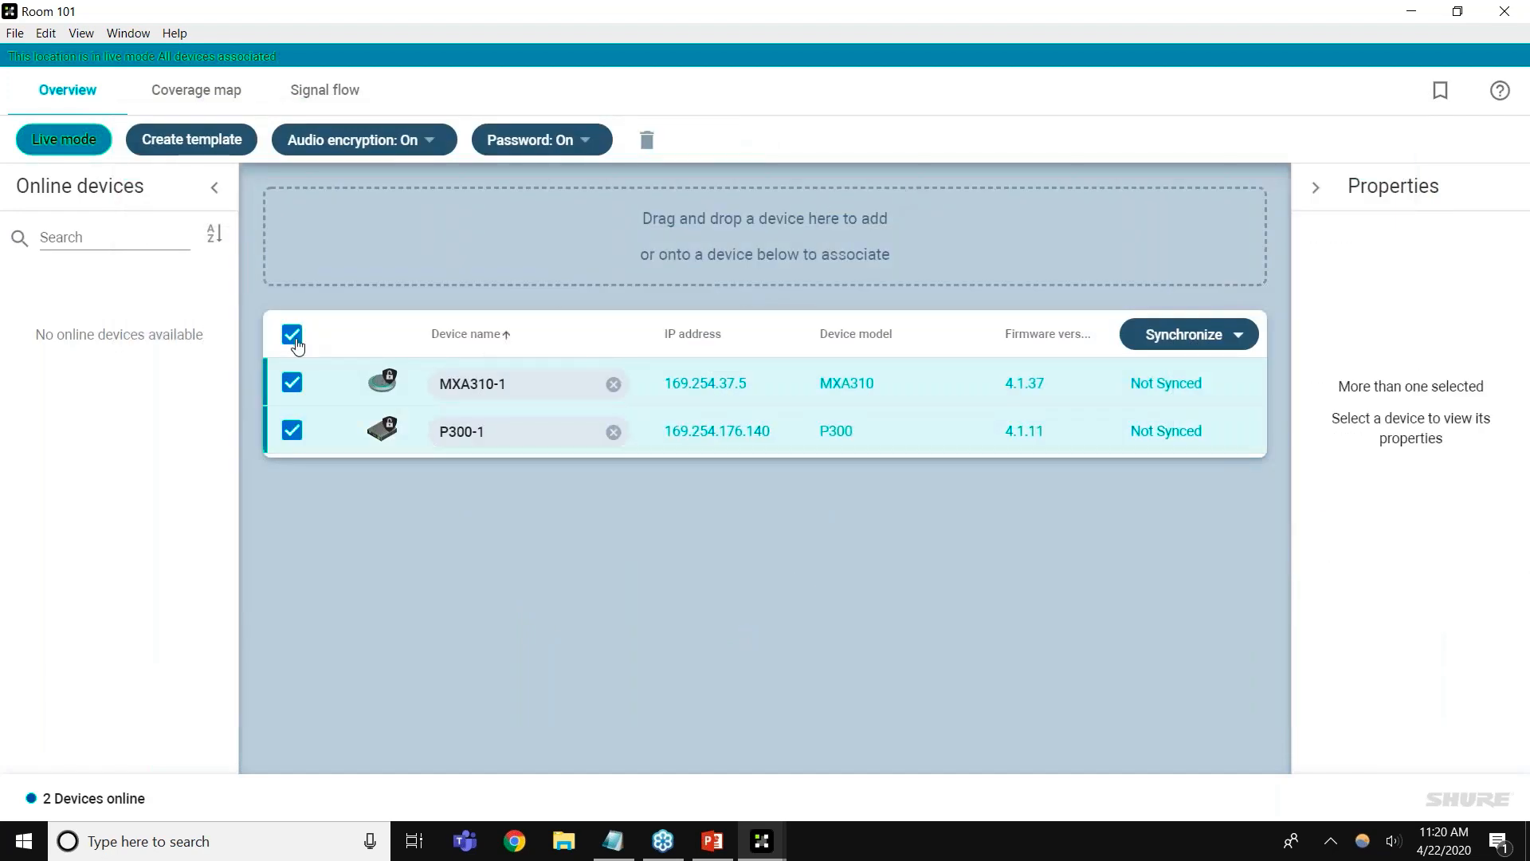
left_click(647, 143)
left_click(855, 517)
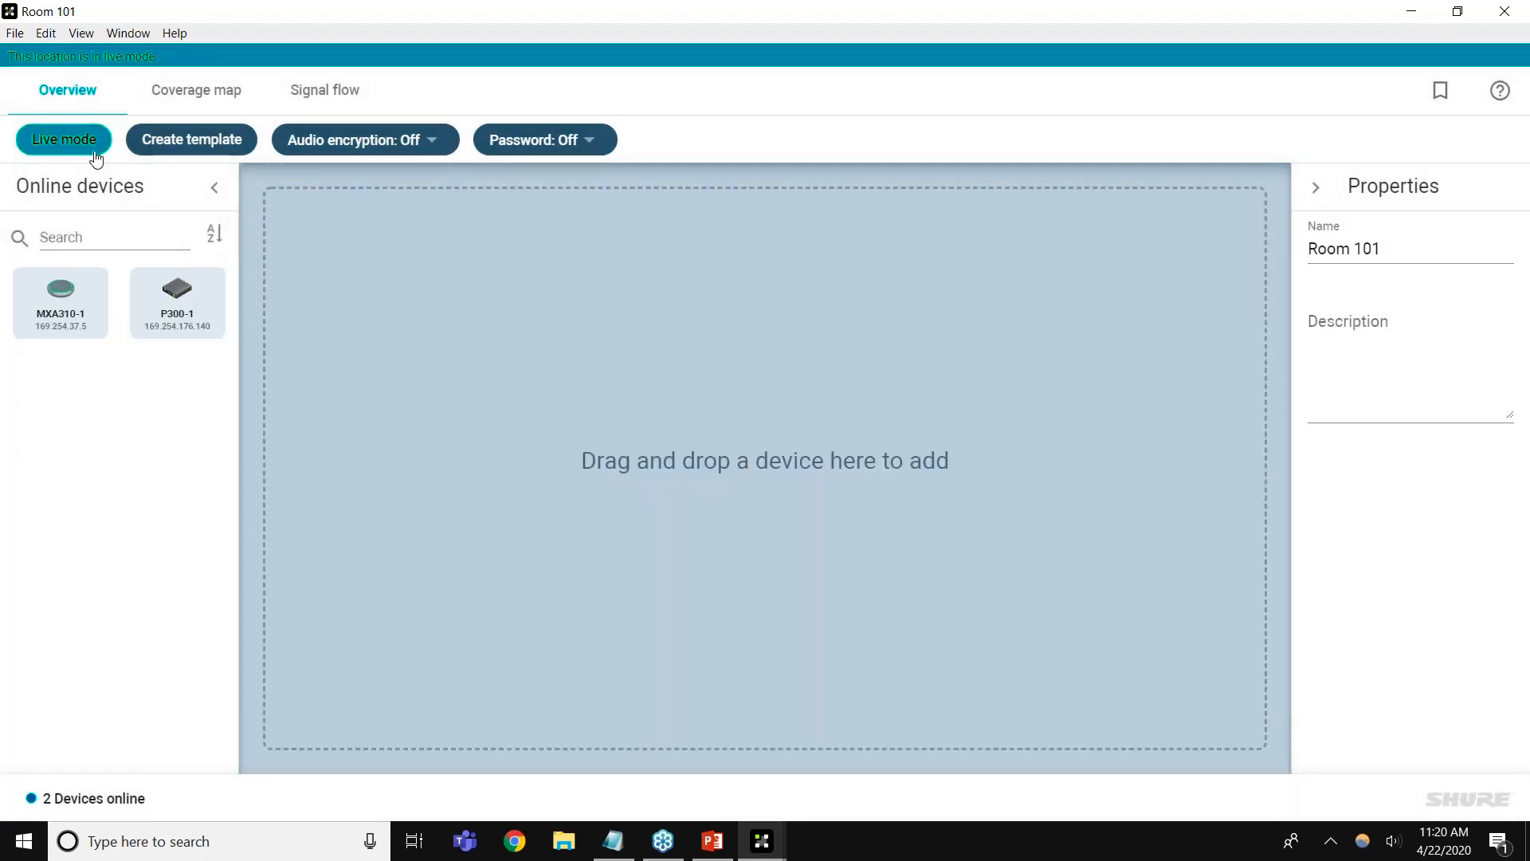
left_click(96, 147)
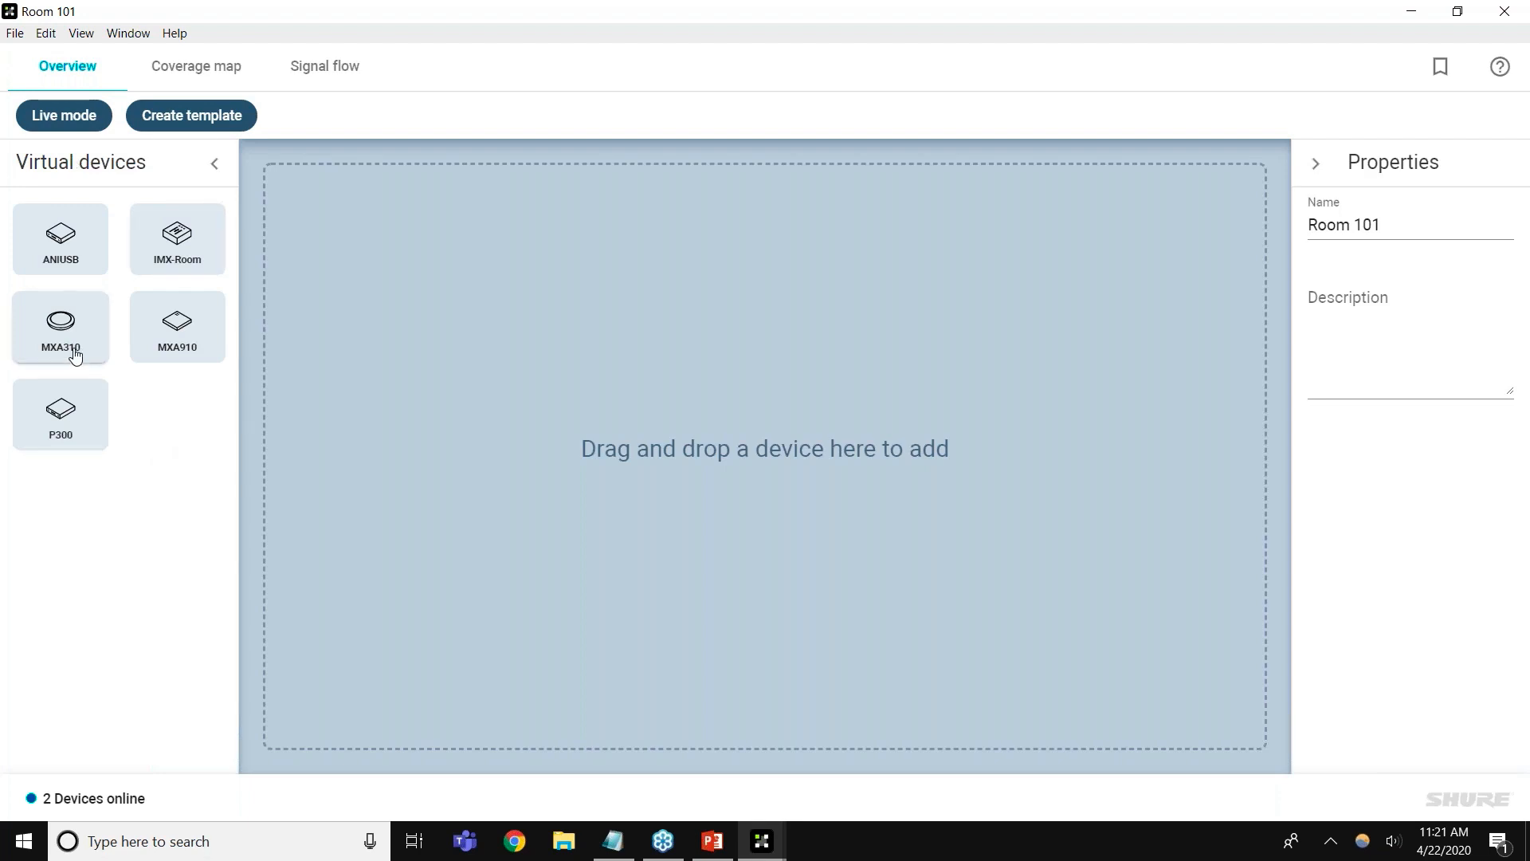
Add virtual MXA310 and P300 devices to Room 101, then review MXA310-1's channel strips
left_click_drag(75, 356, 799, 428)
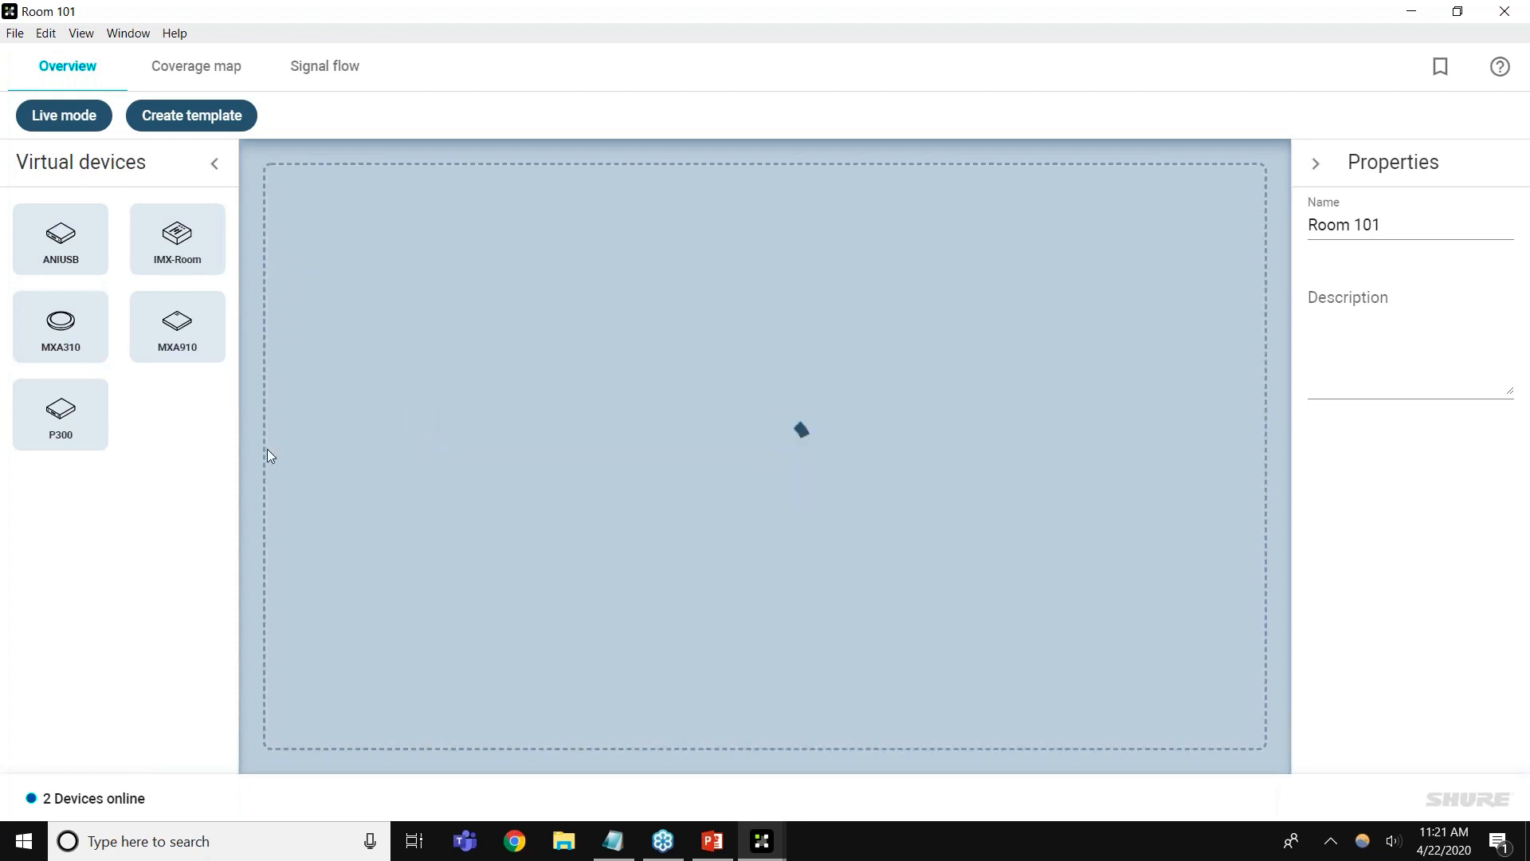
left_click_drag(72, 439, 584, 361)
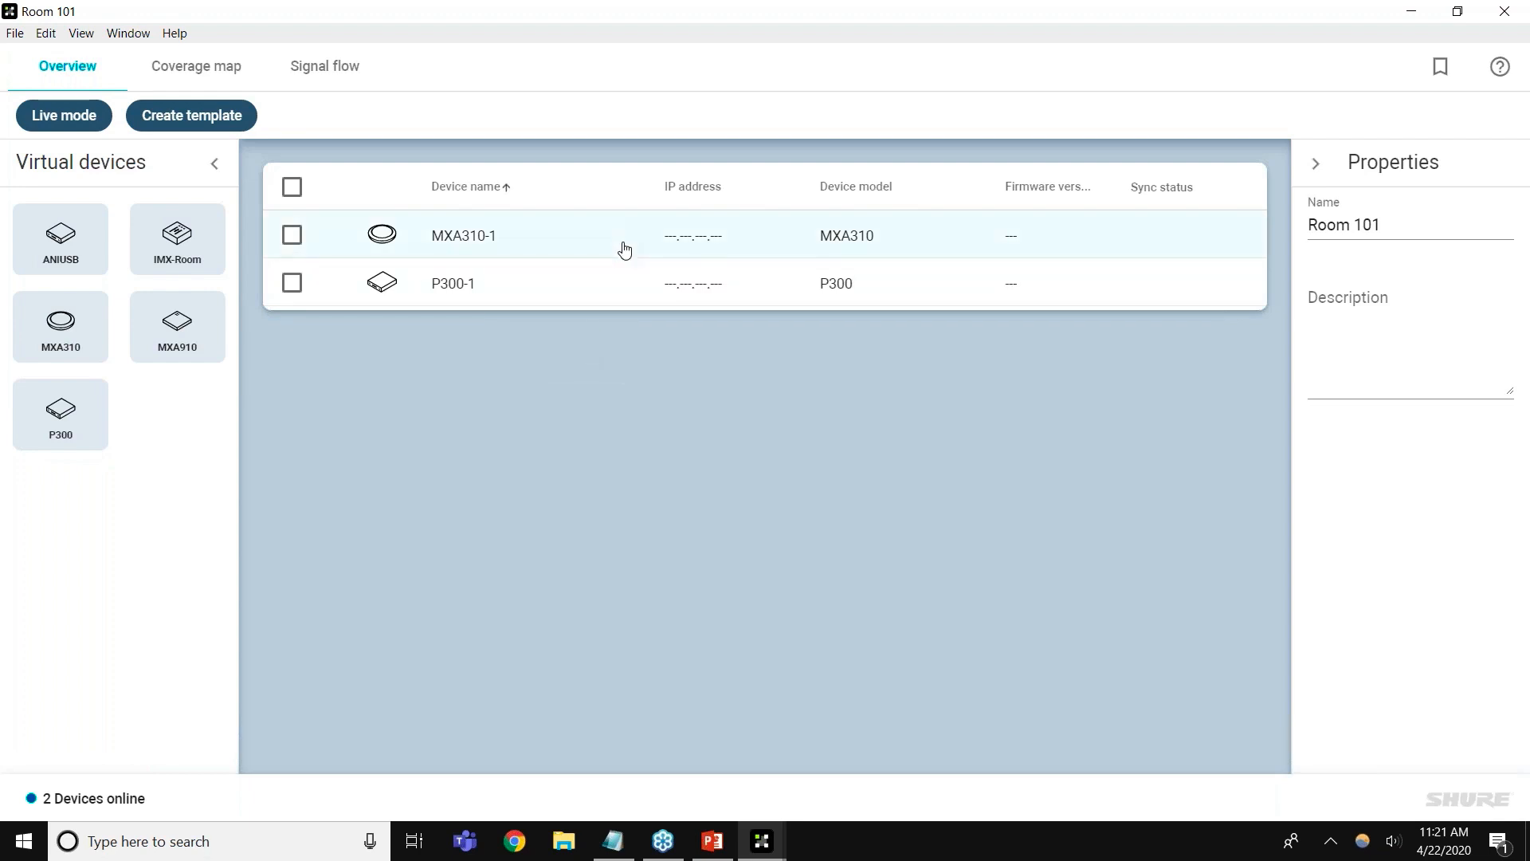
double_click(625, 250)
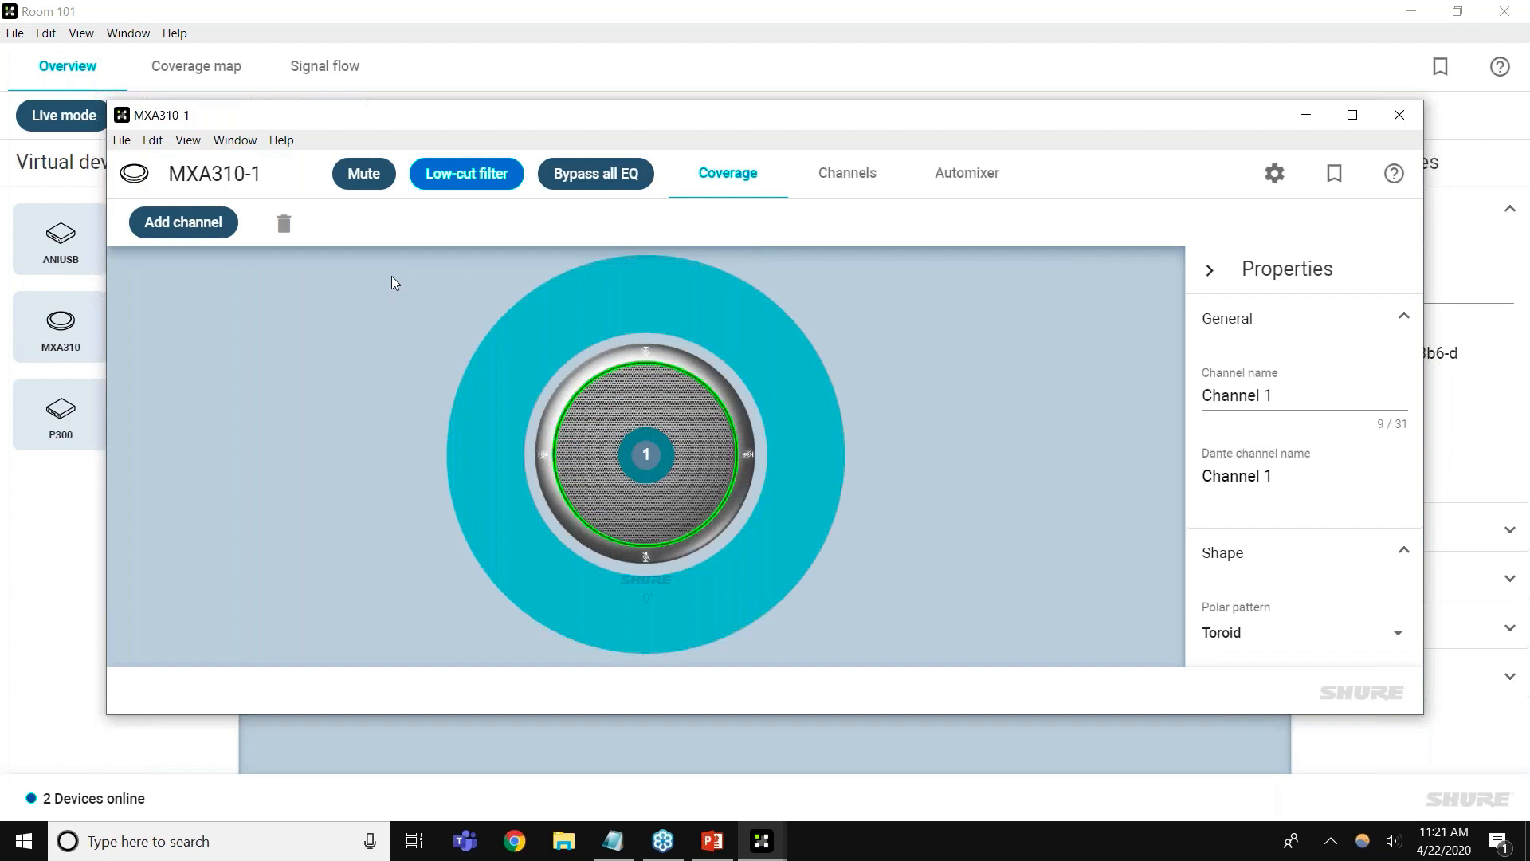
left_click(859, 192)
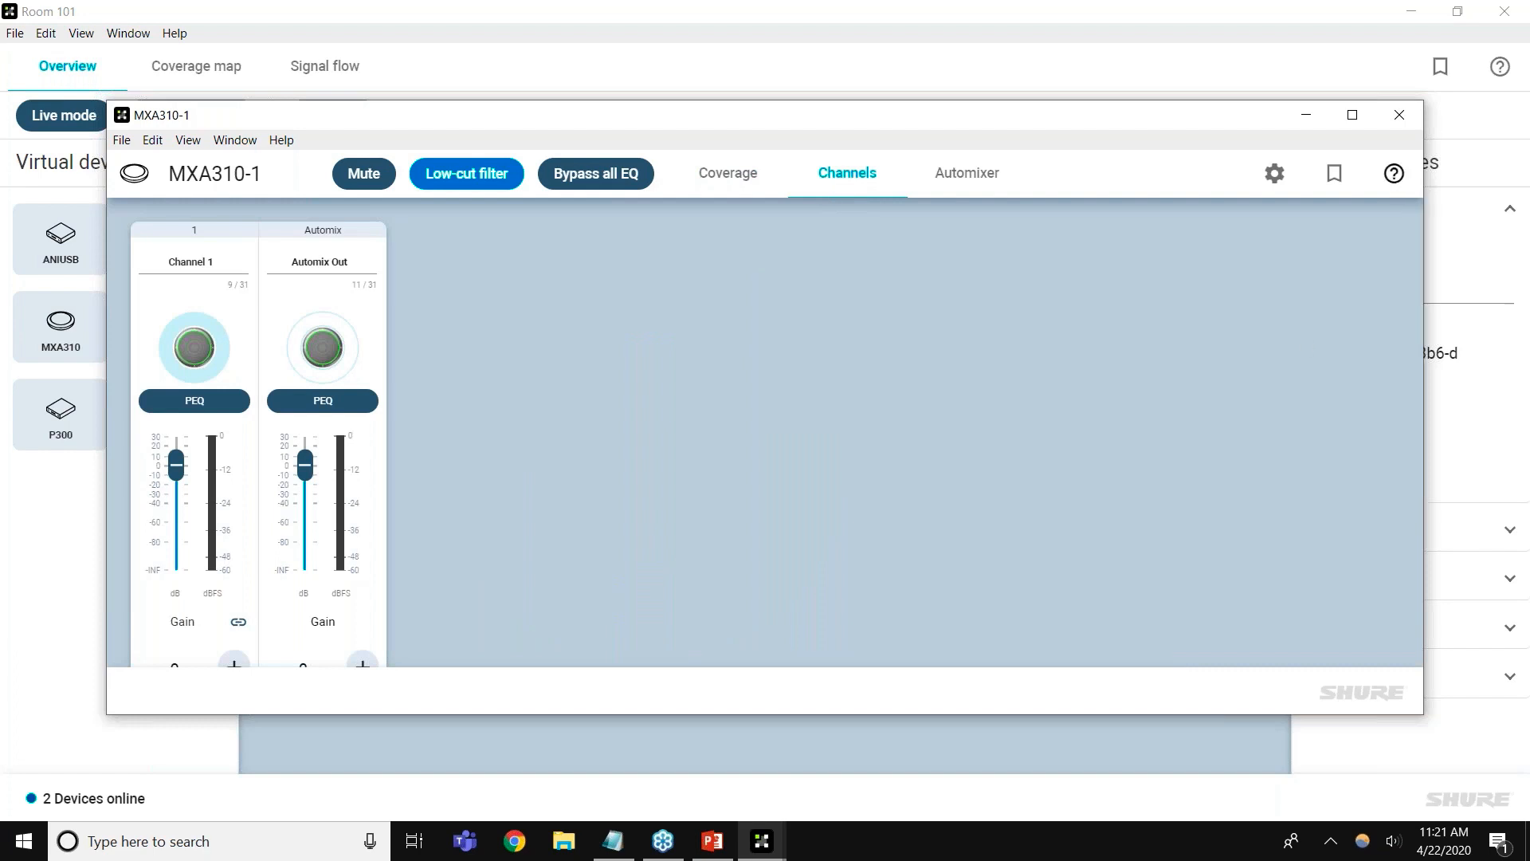
left_click(1400, 115)
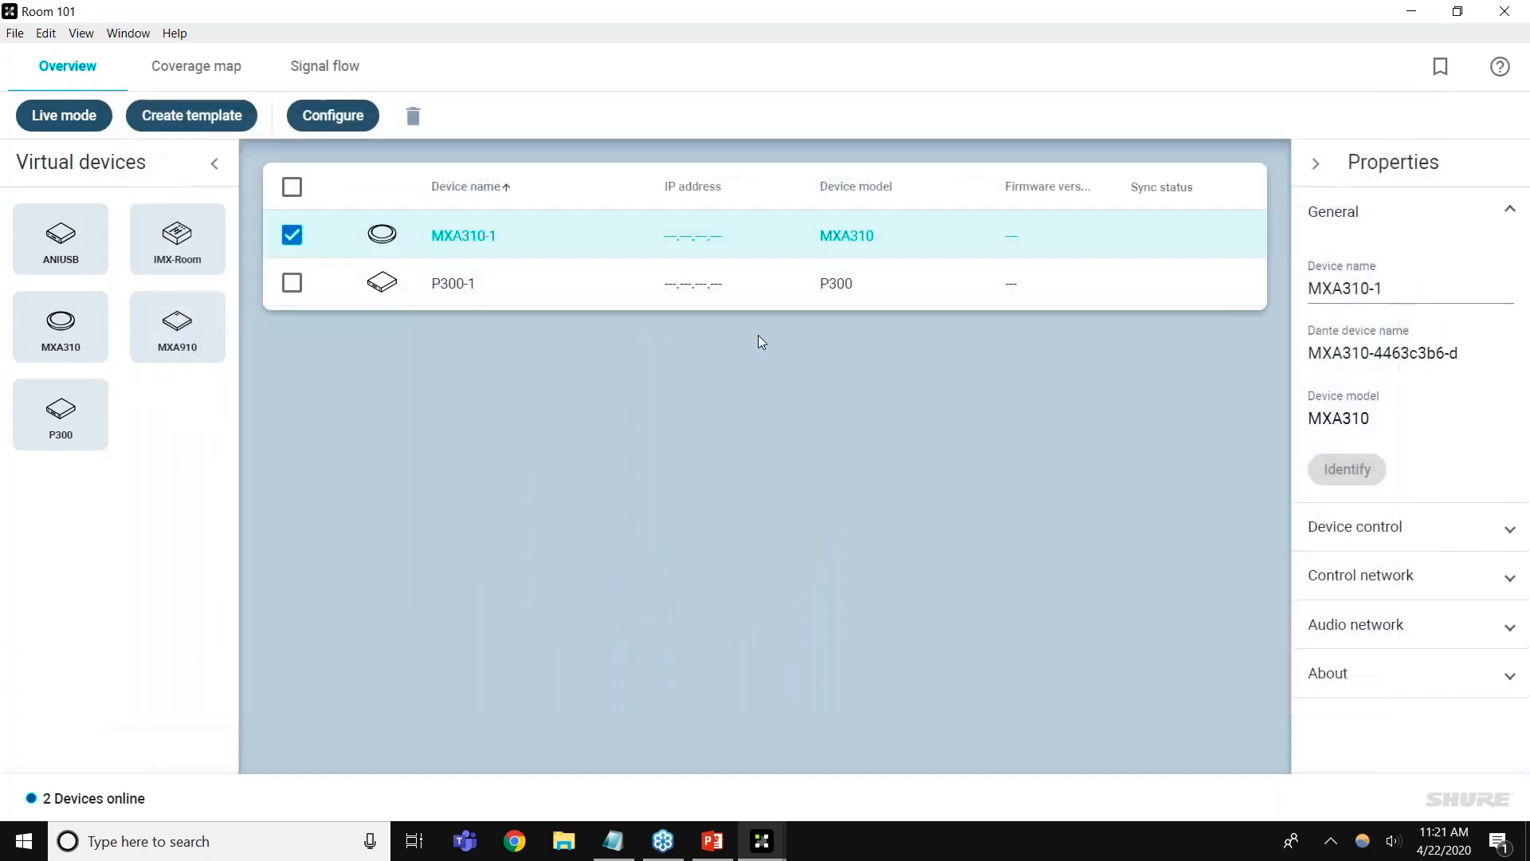
Add the Boardroom floor plan image to Room 101's coverage map
left_click(292, 235)
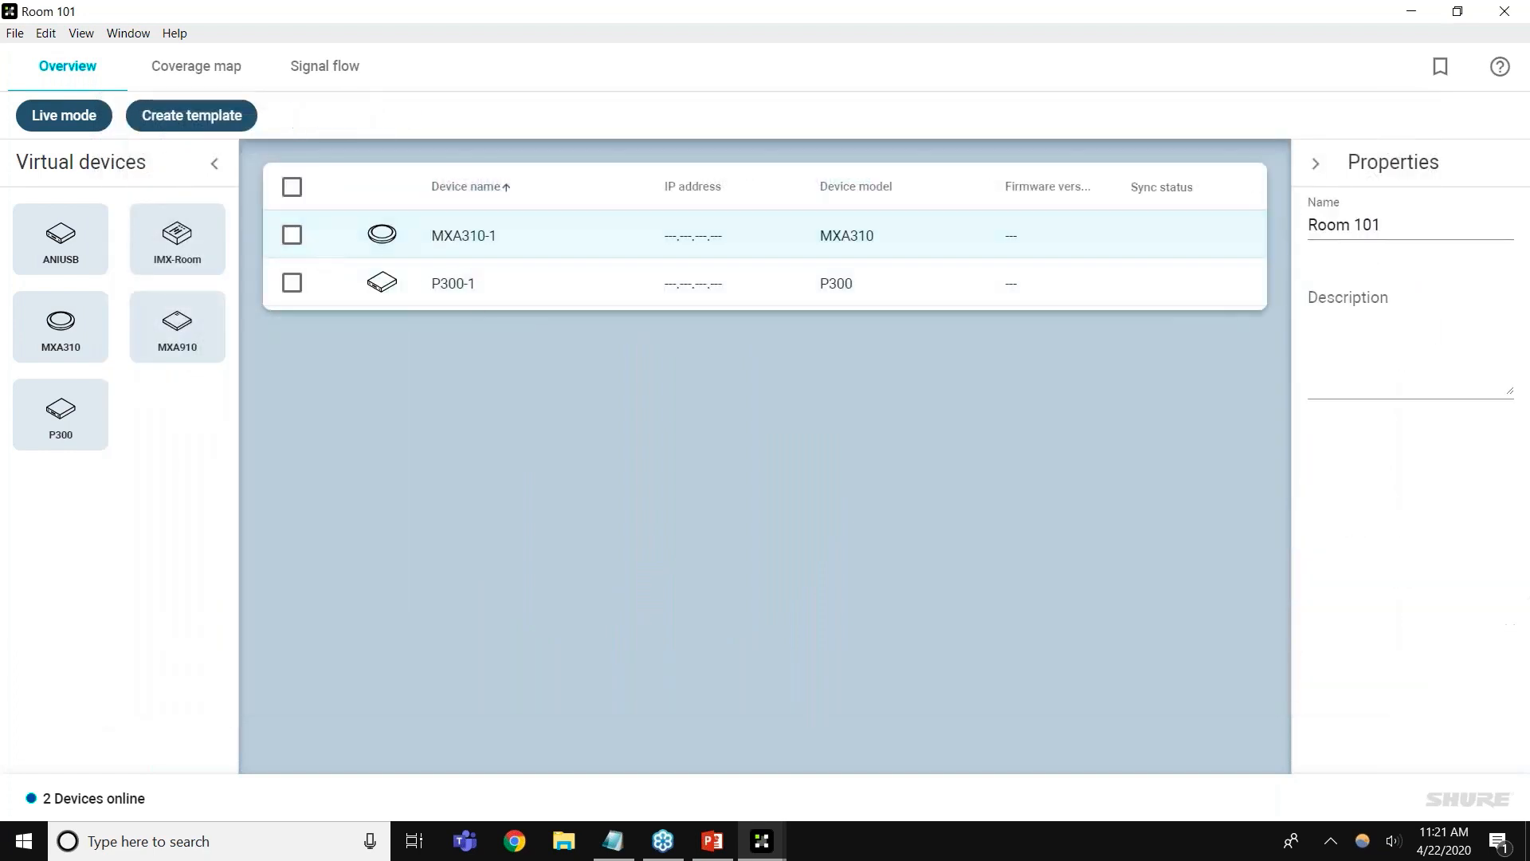
left_click(196, 67)
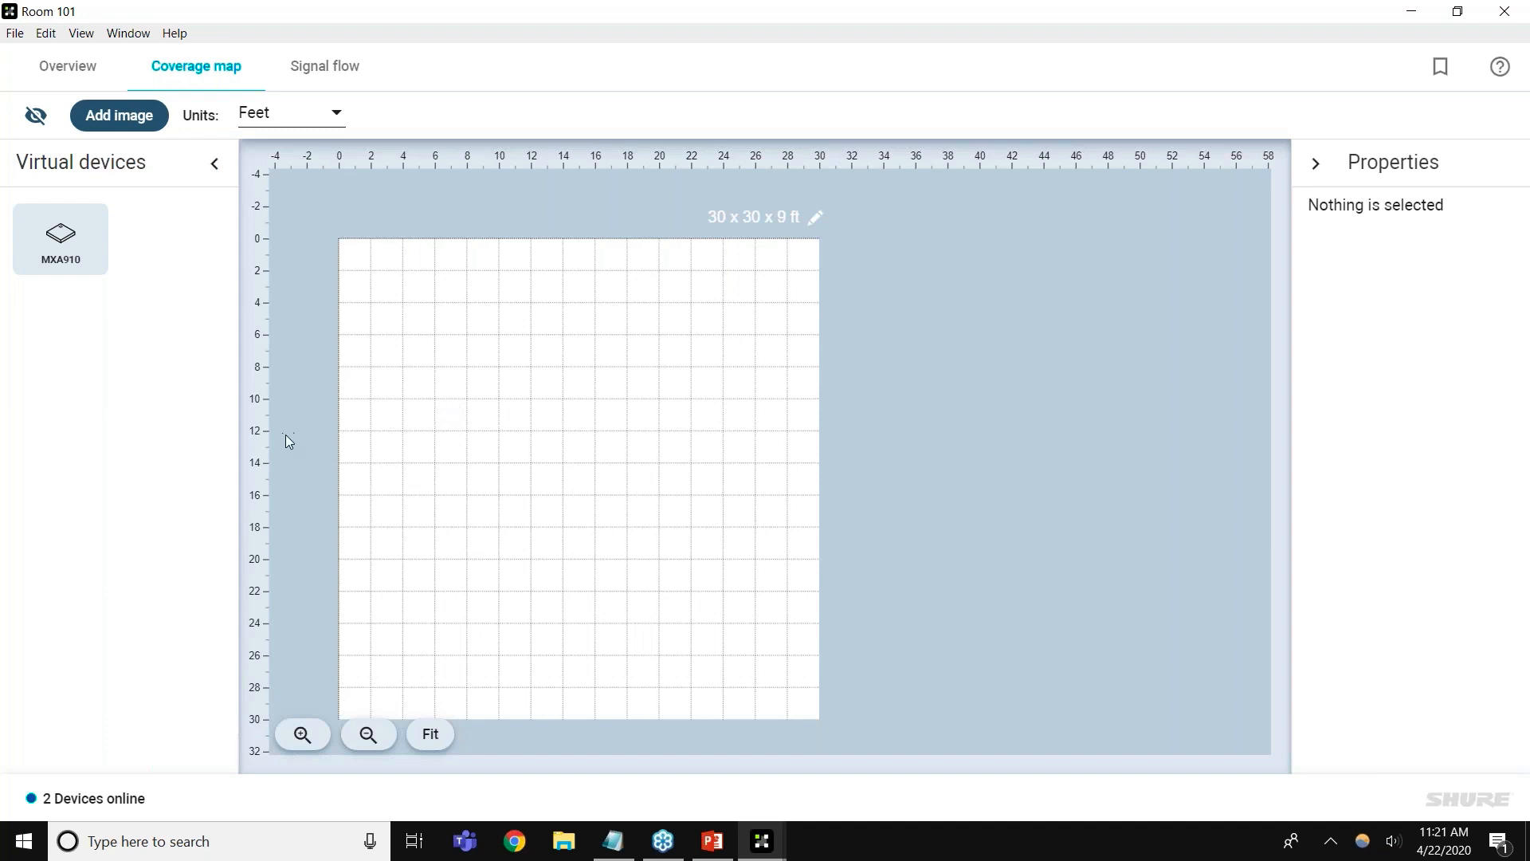
left_click(147, 126)
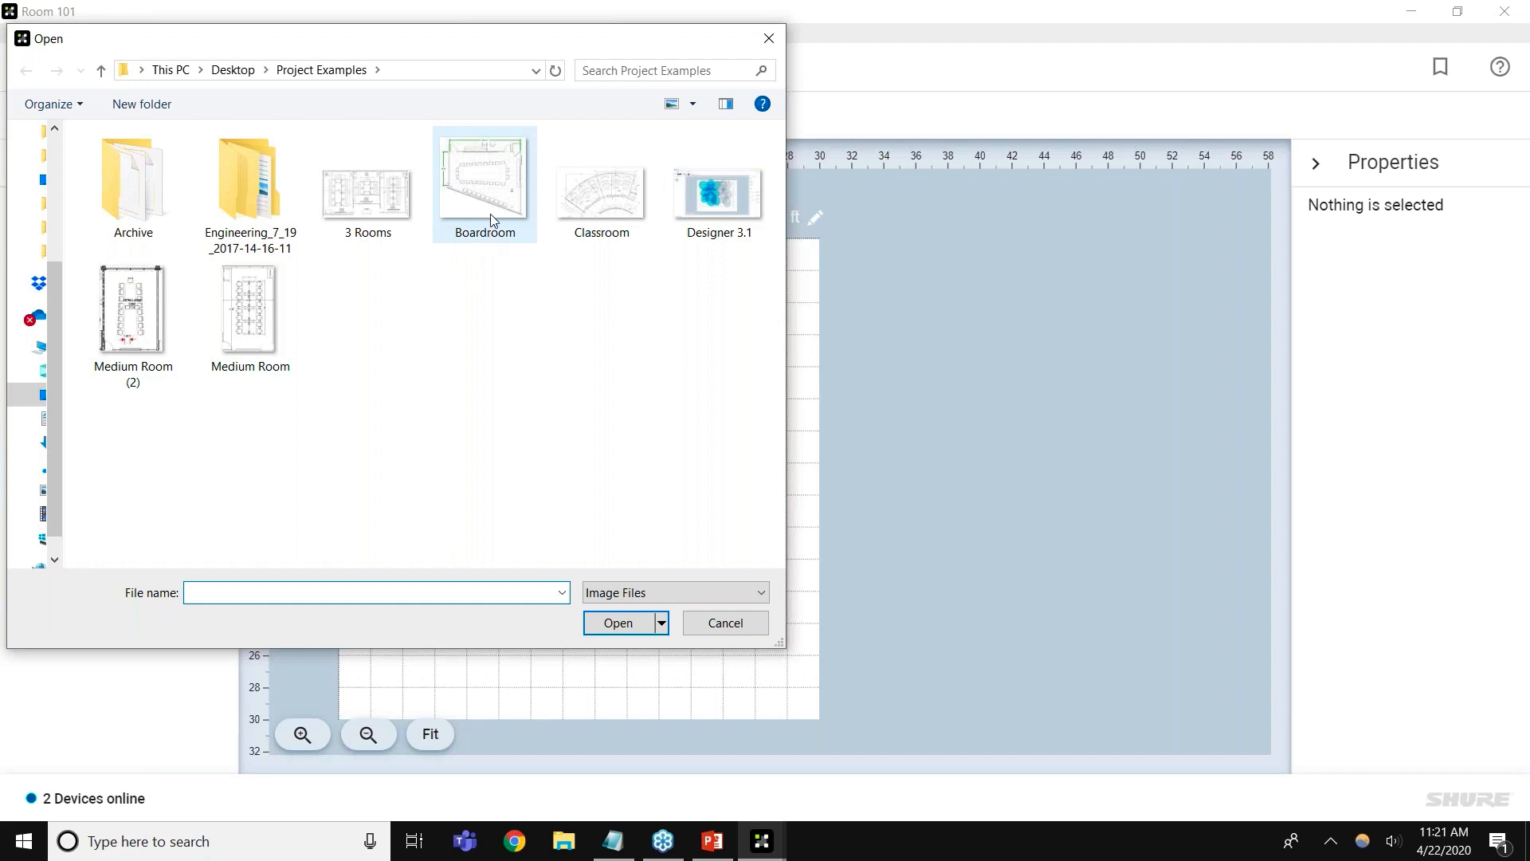
double_click(492, 210)
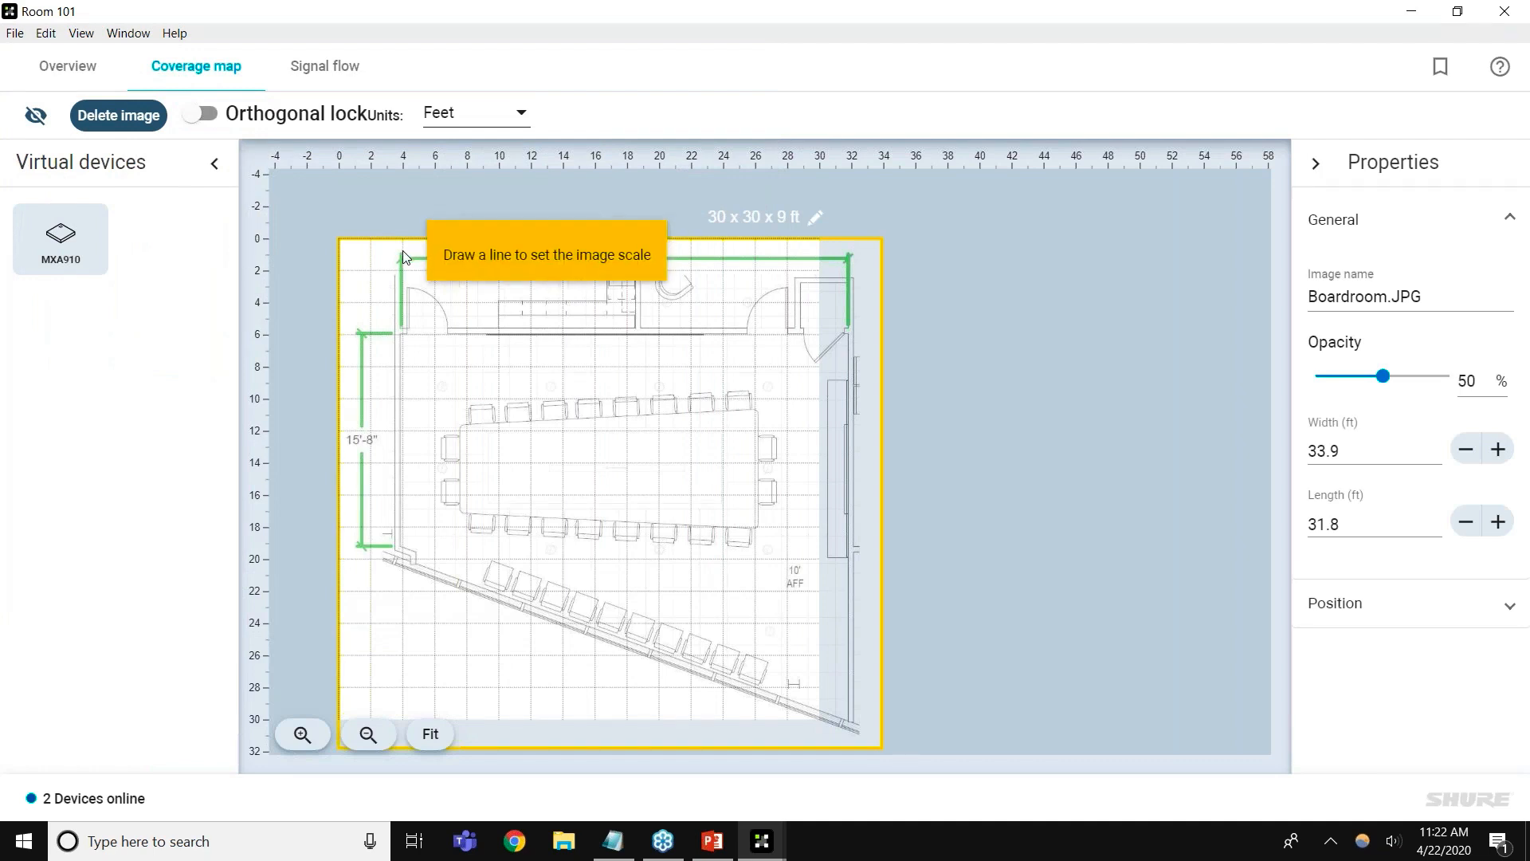
Scale the floor plan with a 3 ft reference line, make it fully opaque, and align it to the room grid
left_click_drag(410, 334, 447, 333)
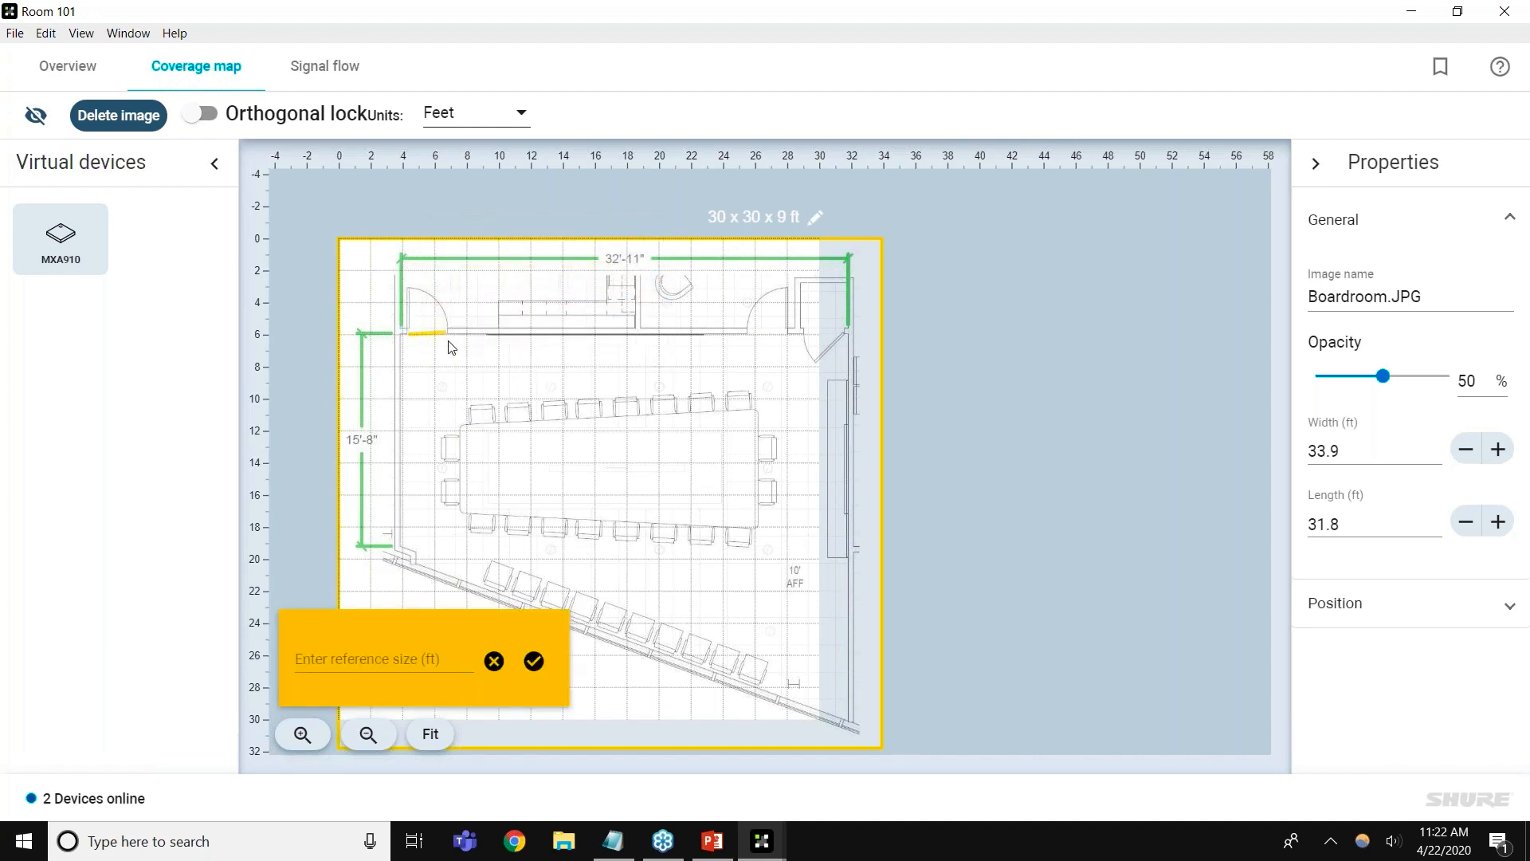
left_click(358, 659)
type("3")
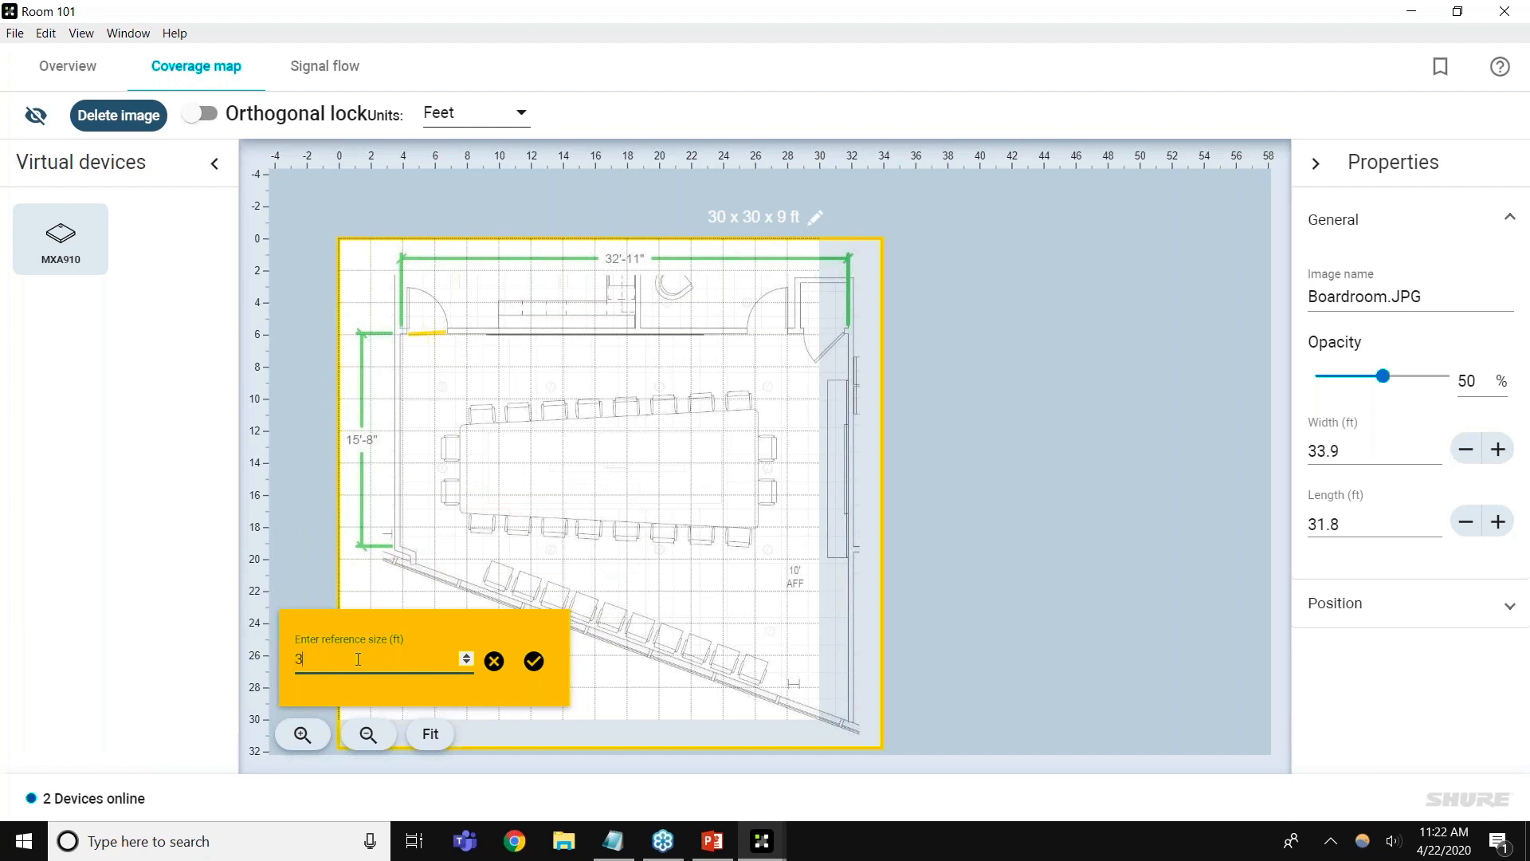
left_click(534, 661)
left_click_drag(1383, 375, 1450, 376)
left_click_drag(751, 439, 671, 327)
left_click(1022, 430)
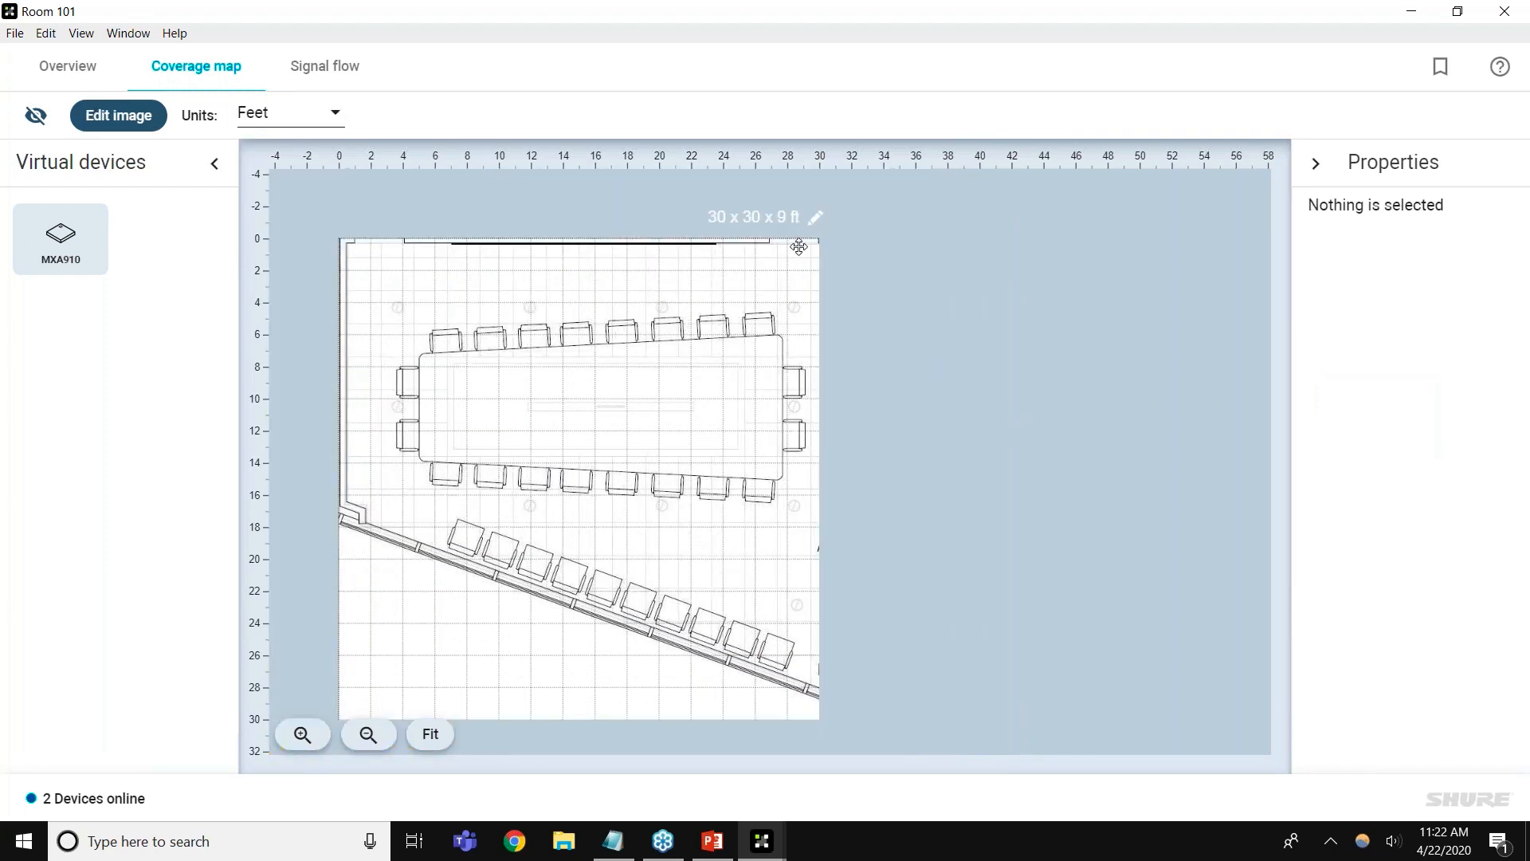
Widen the room outline so Room 101 measures 35.4 x 30 ft
left_click(789, 225)
left_click_drag(833, 479, 921, 481)
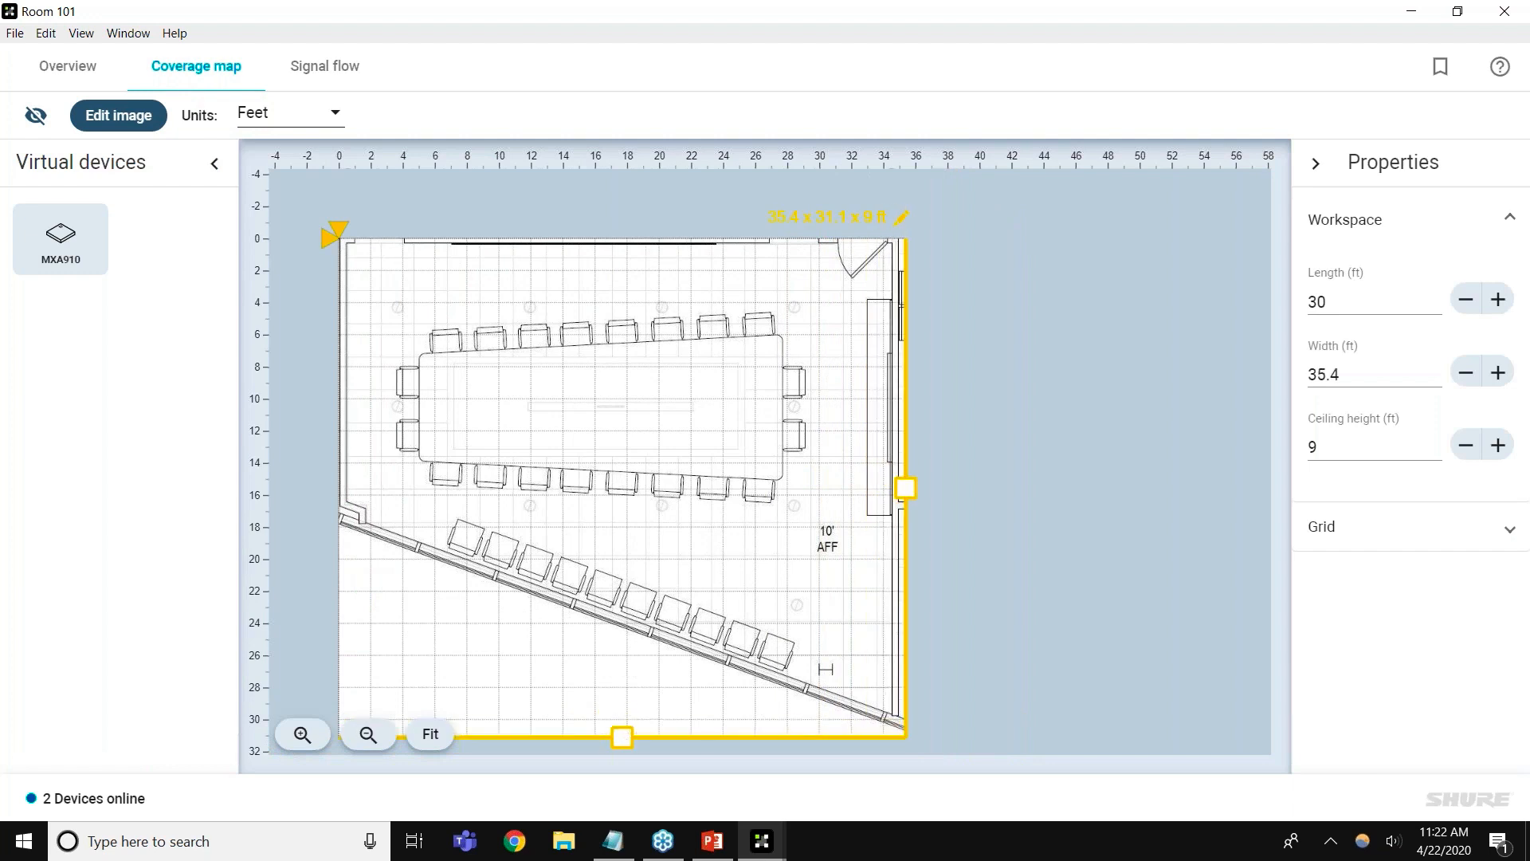
left_click(1061, 686)
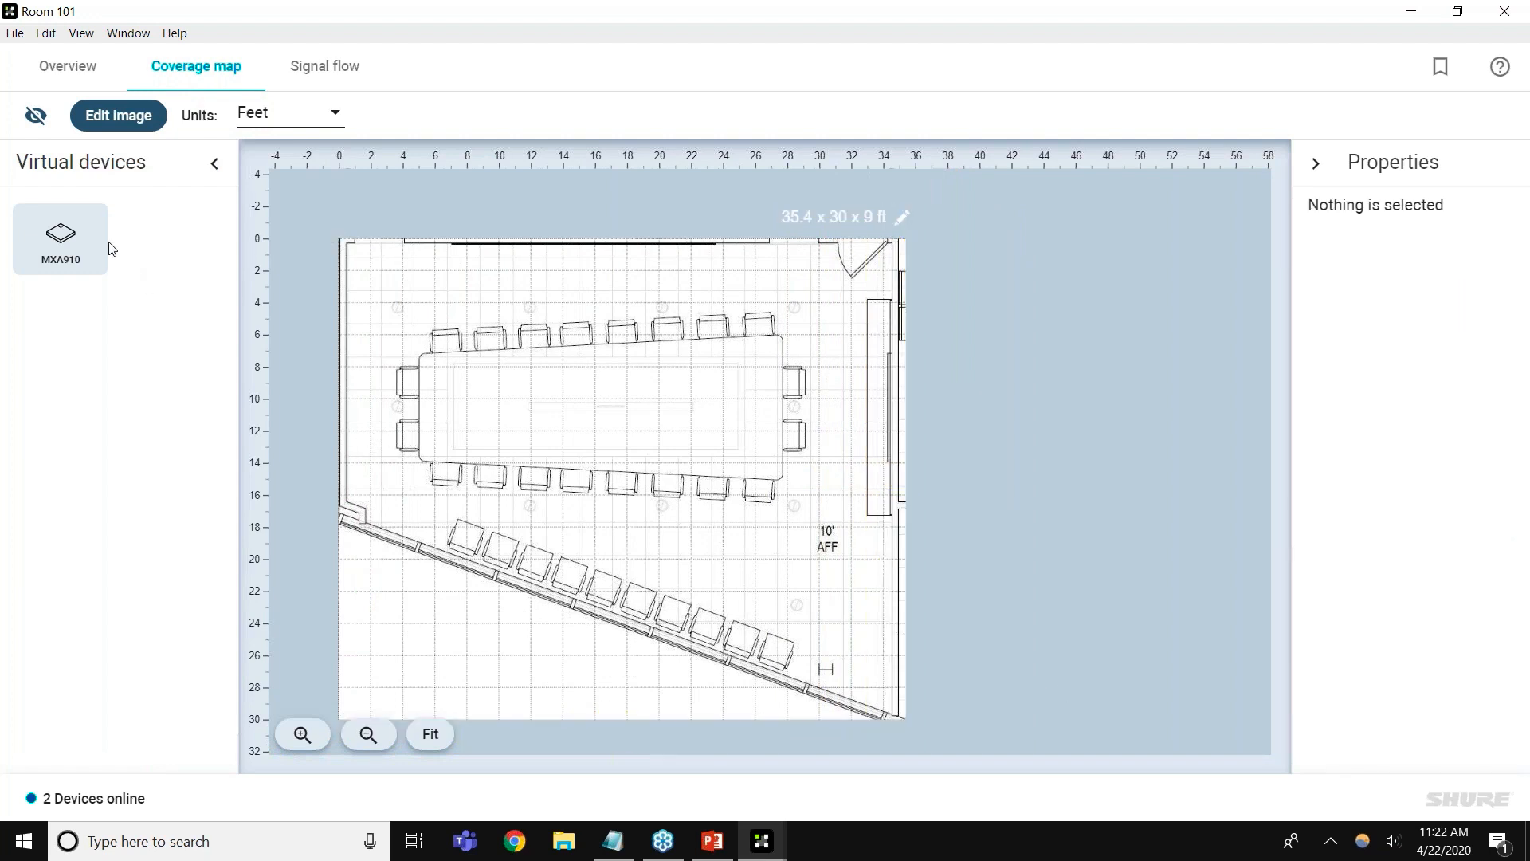
Turn off both Show grid and Snap to grid
left_click(37, 126)
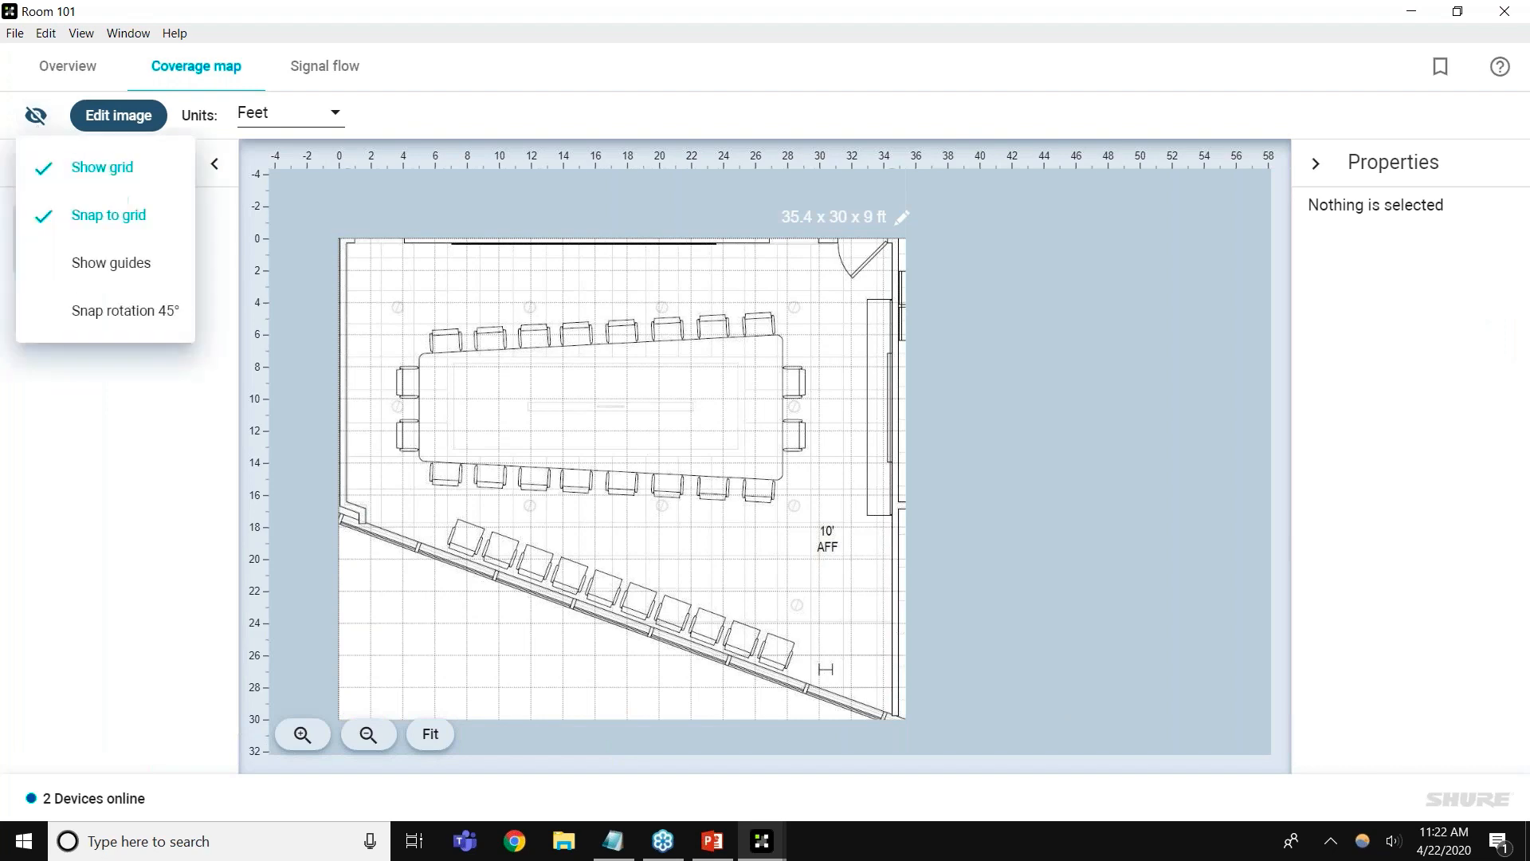
left_click(39, 171)
left_click(35, 117)
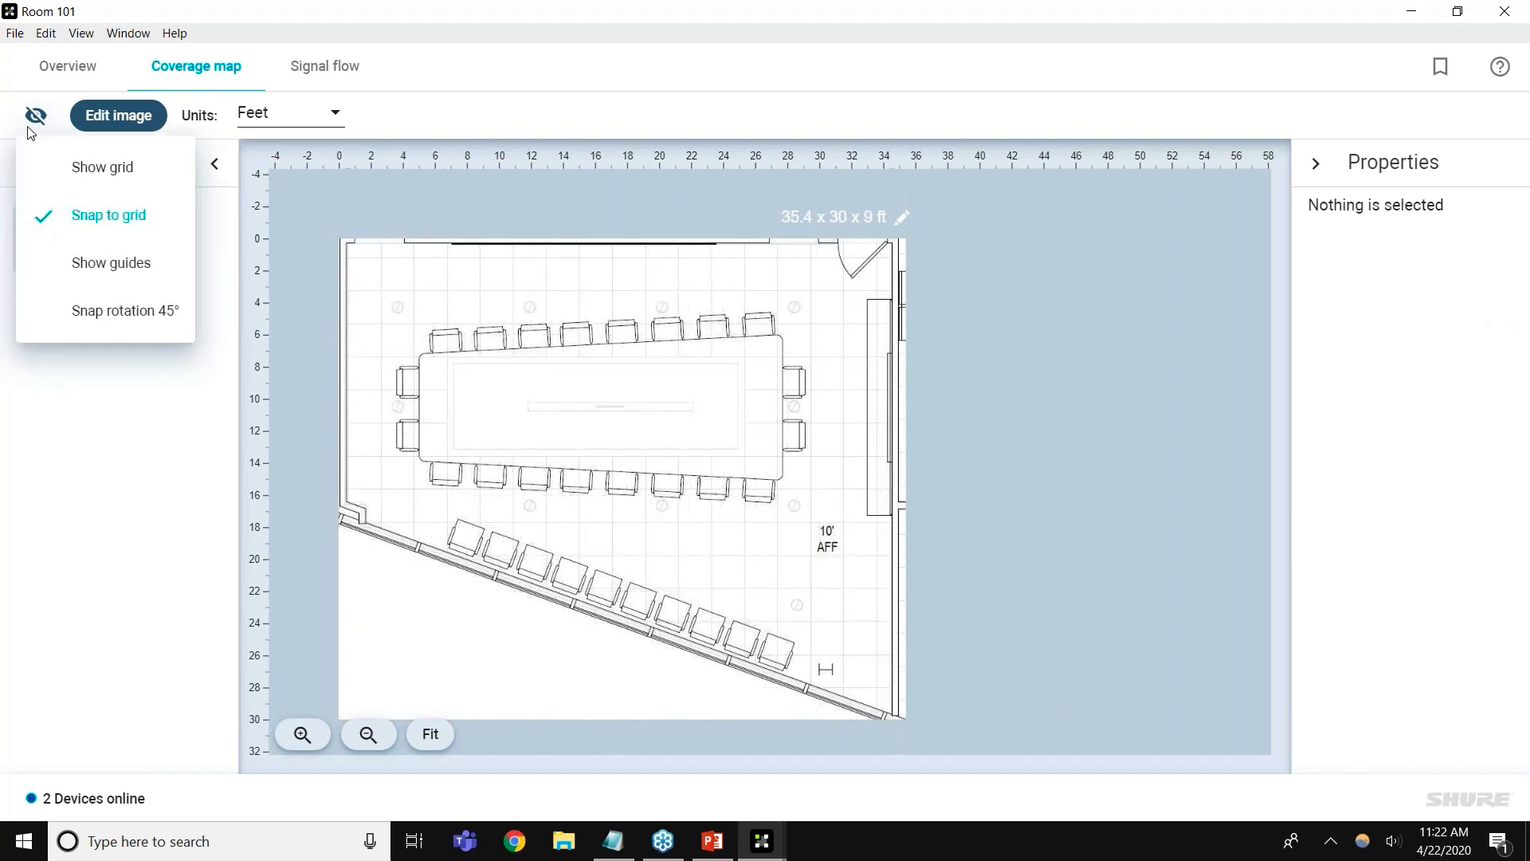
left_click(57, 227)
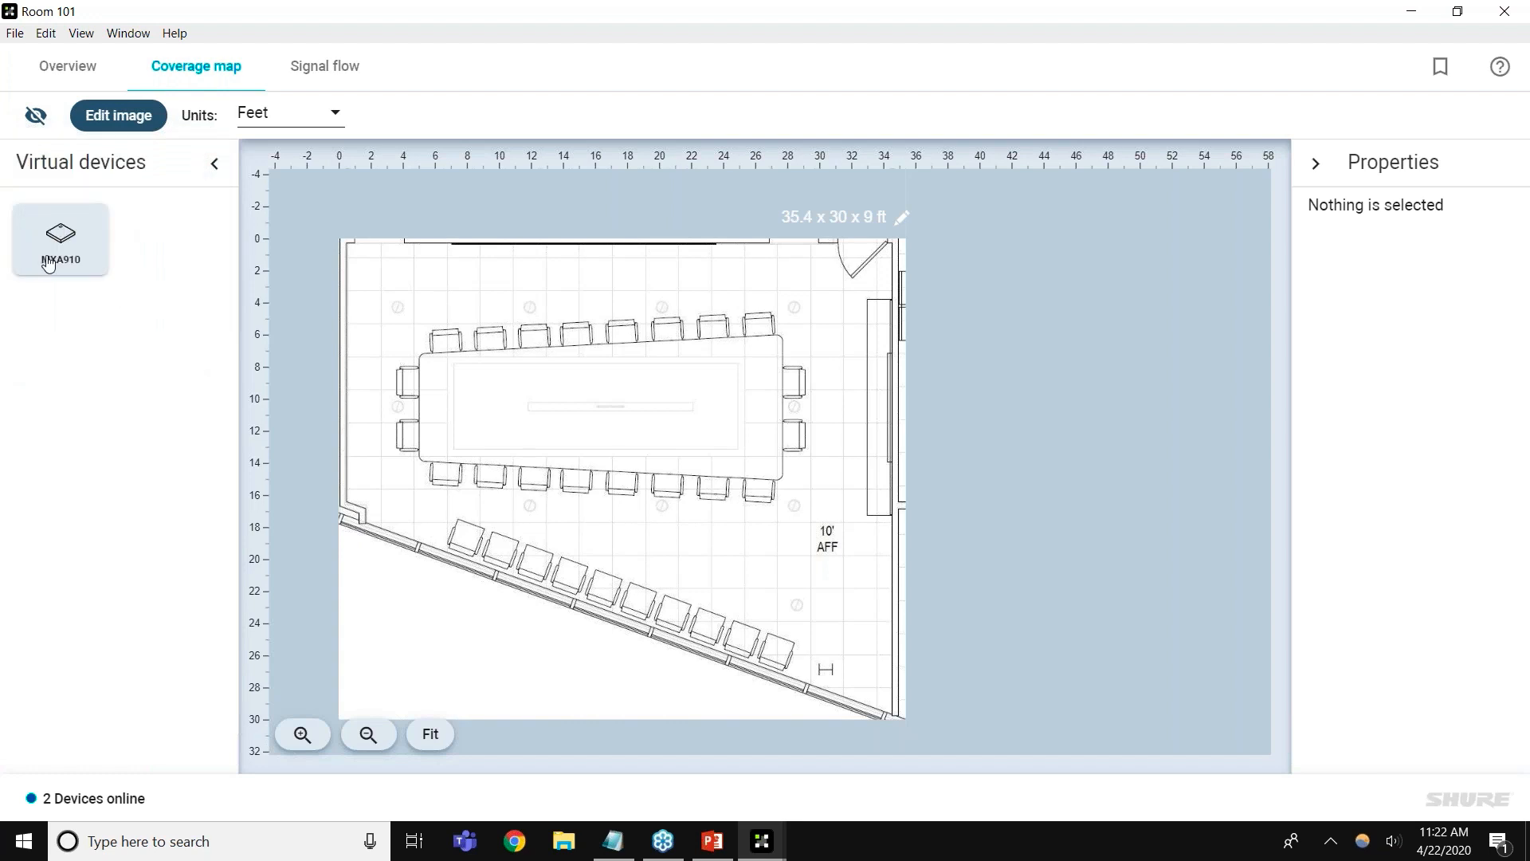
Place two MXA910 arrays on the floor plan, one at each end of the table
left_click_drag(48, 264, 478, 413)
left_click_drag(68, 263, 542, 330)
left_click_drag(354, 255, 937, 373)
left_click_drag(355, 267, 483, 403)
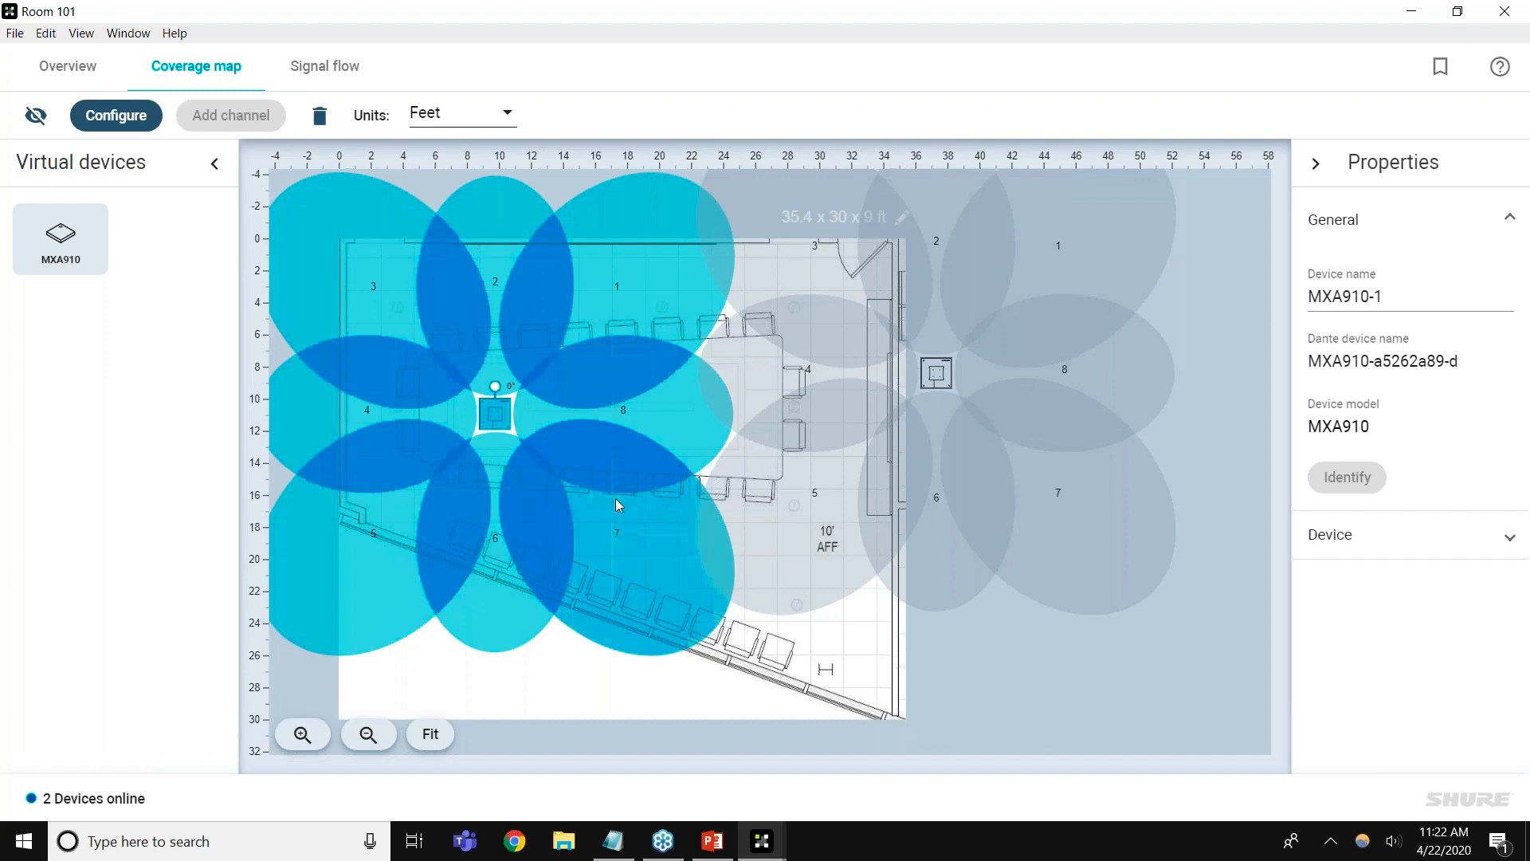
On the first MXA910, delete lobes 7 and 3 and reposition lobes 4, 2, 5 and 6 over the seats
left_click(615, 500)
key("Delete")
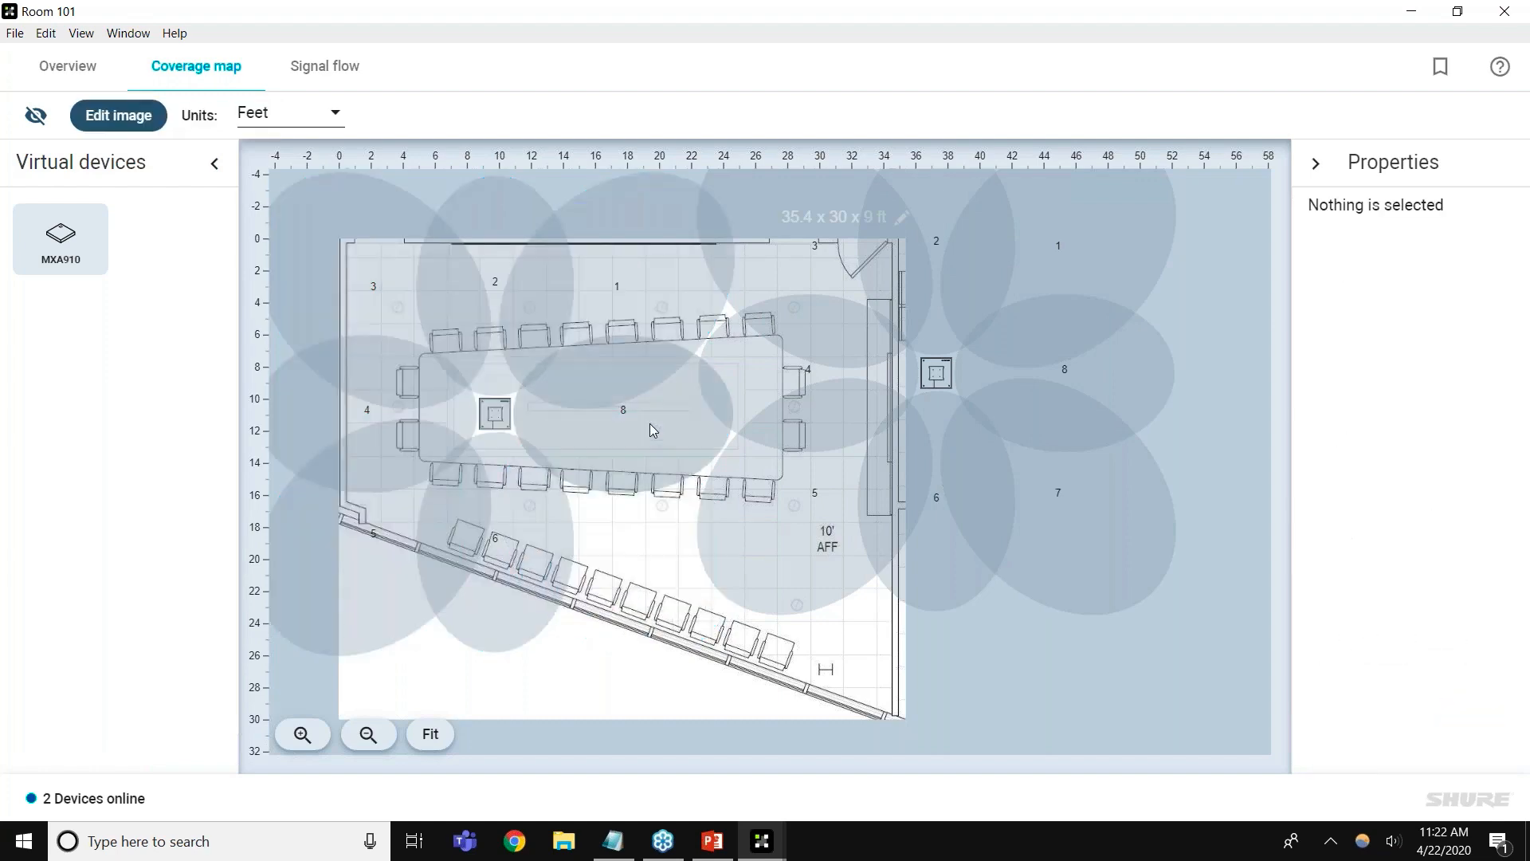
left_click(643, 329)
left_click(383, 327)
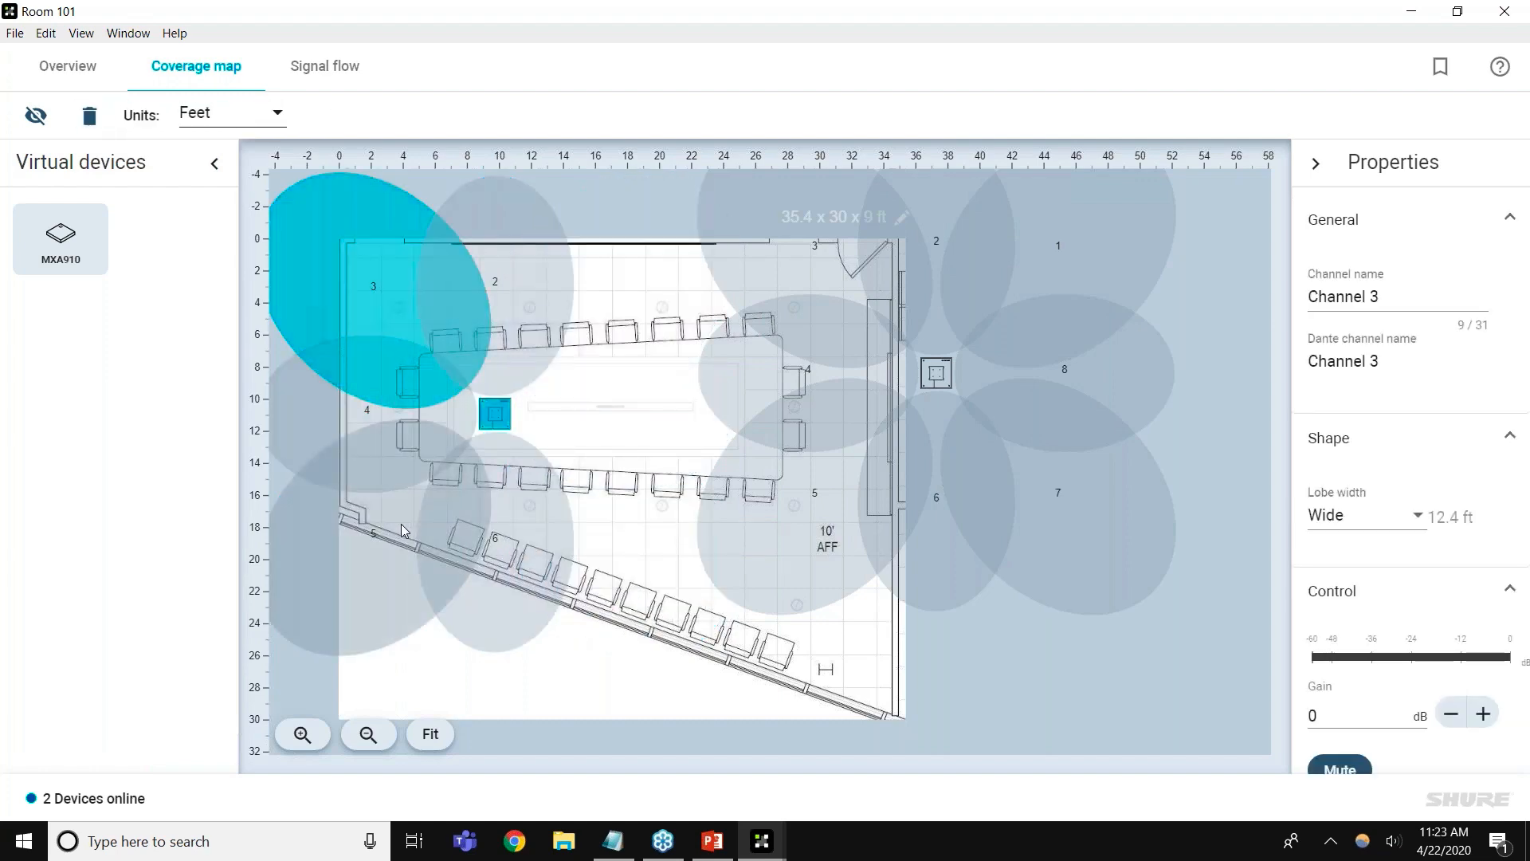
key("Delete")
left_click_drag(384, 414, 414, 412)
left_click_drag(498, 293, 482, 355)
left_click_drag(413, 548, 653, 574)
left_click_drag(467, 584, 448, 562)
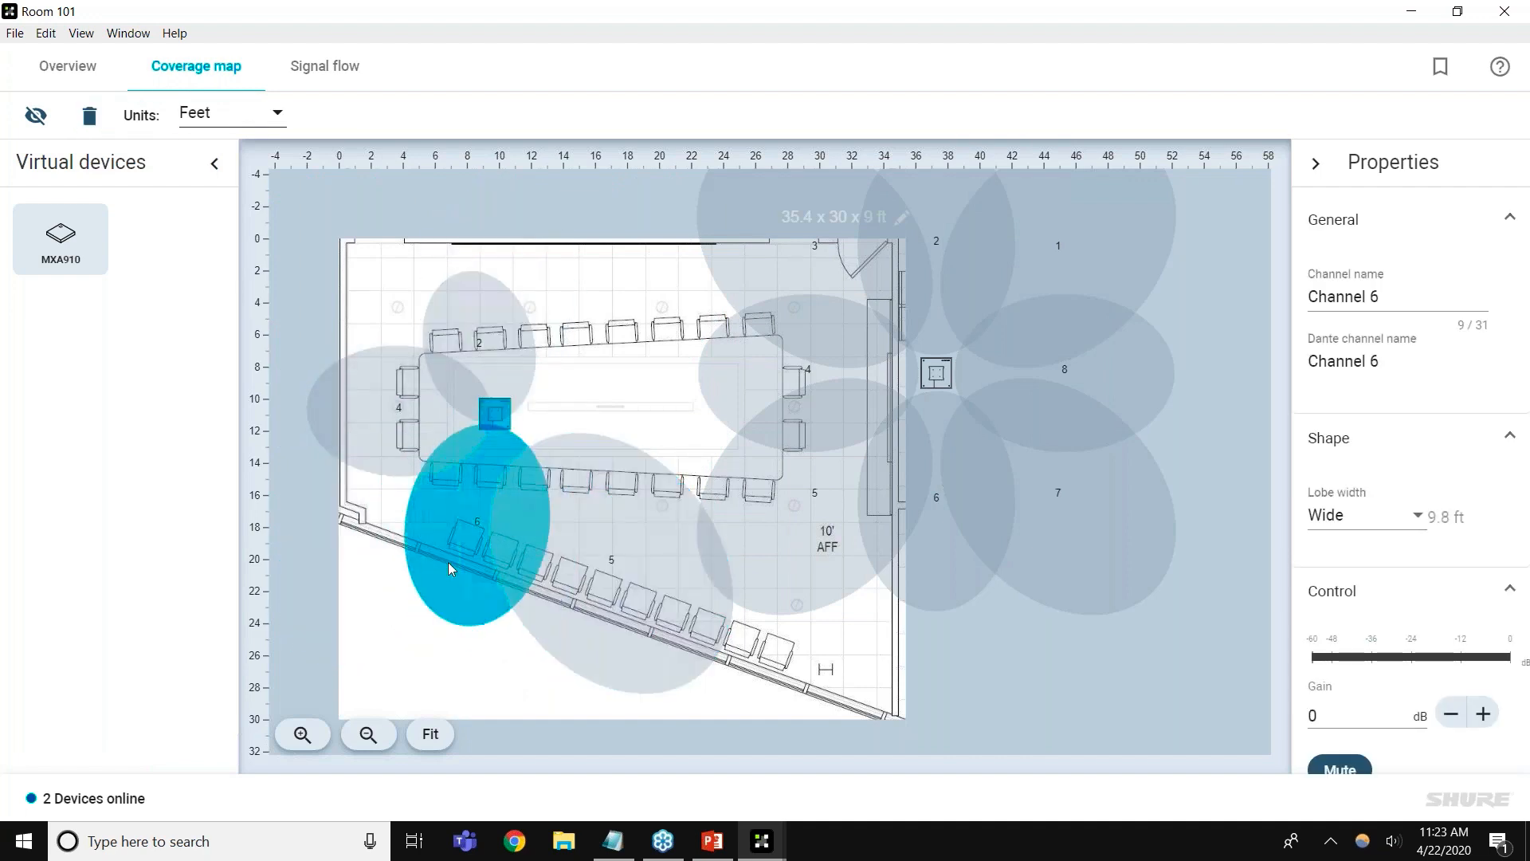
left_click_drag(591, 571, 550, 542)
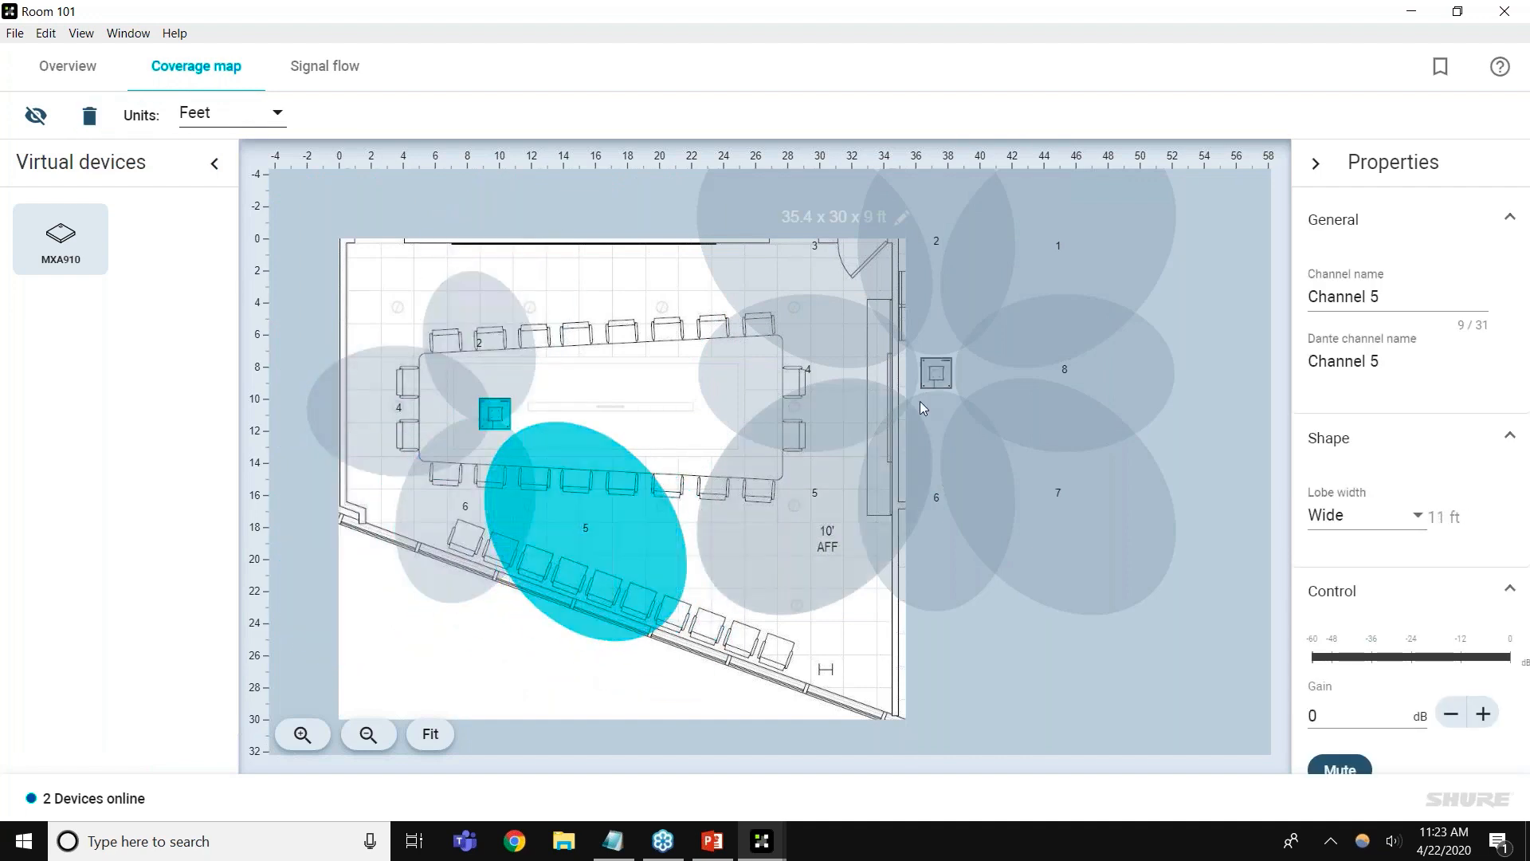
Move the second MXA910 over the table's right end, delete lobes 7, 4 and 5, and reposition lobes 2, 1, 8 and 6
left_click_drag(936, 375, 718, 413)
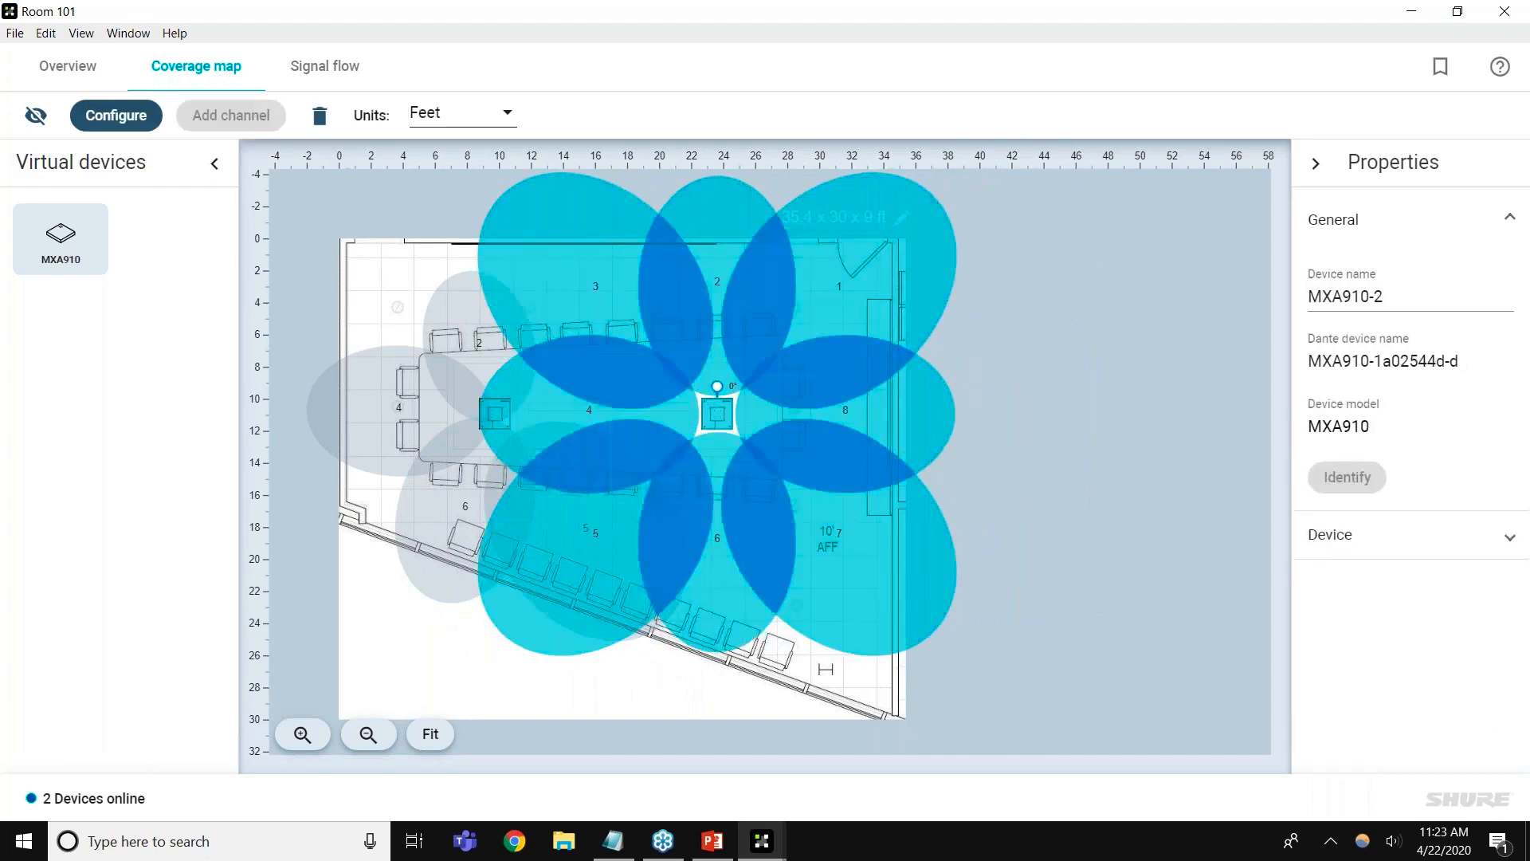
left_click(605, 300)
left_click(858, 503)
left_click(858, 504)
key("Delete")
left_click(675, 417)
key("Delete")
left_click(524, 624)
key("Delete")
left_click_drag(691, 309, 624, 332)
left_click_drag(827, 289, 734, 337)
left_click_drag(815, 425, 795, 419)
left_click_drag(711, 533, 725, 563)
left_click(979, 570)
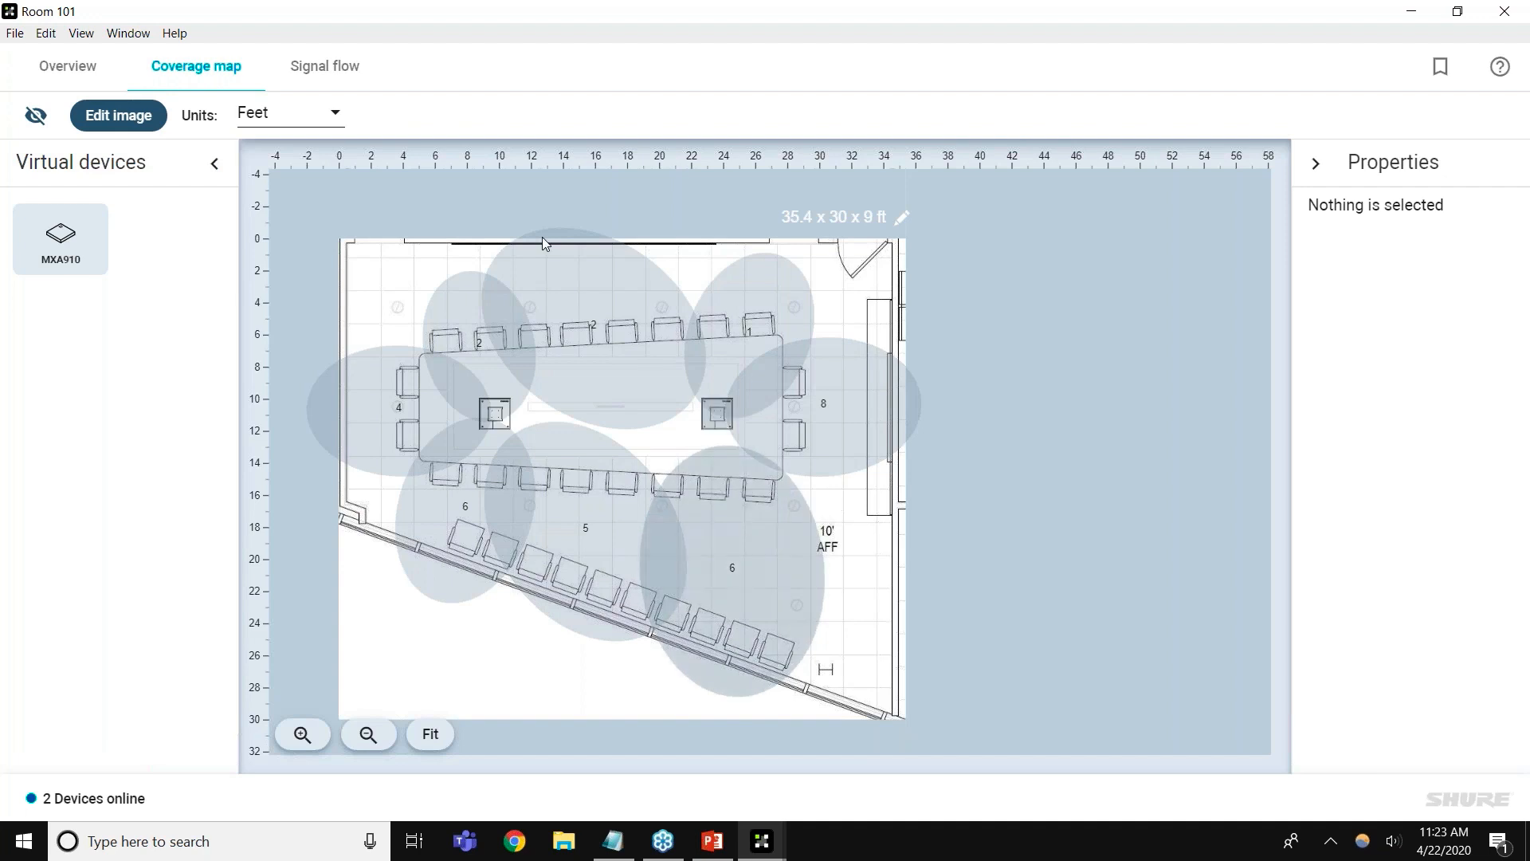
Delete the left and right MXA910 arrays, confirming Remove, and return to the Room 101 Overview
left_click(495, 414)
key("Delete")
left_click(840, 496)
left_click(758, 438)
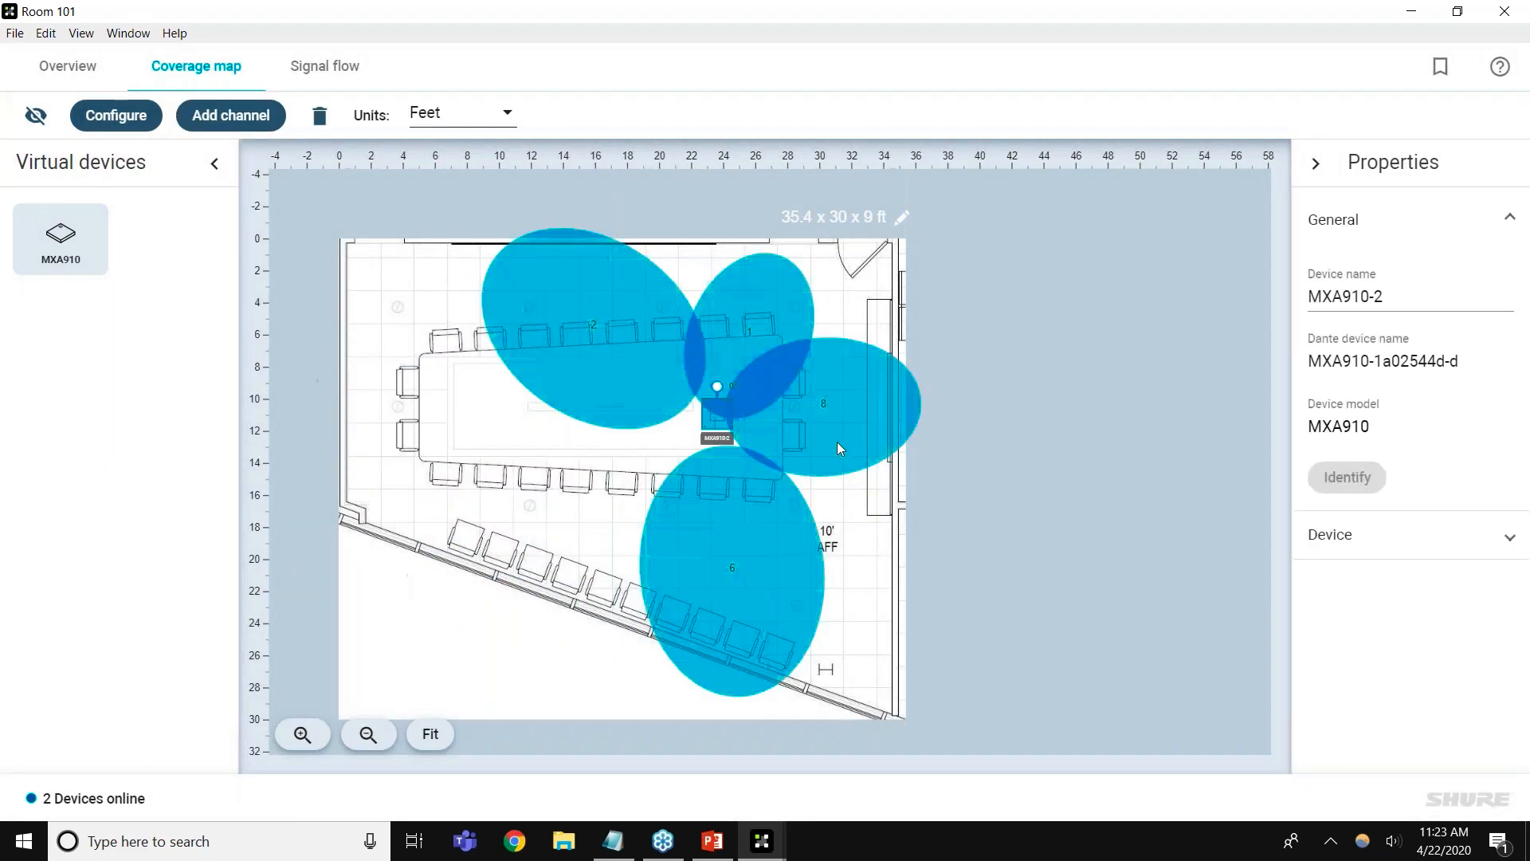
key("Delete")
left_click(848, 502)
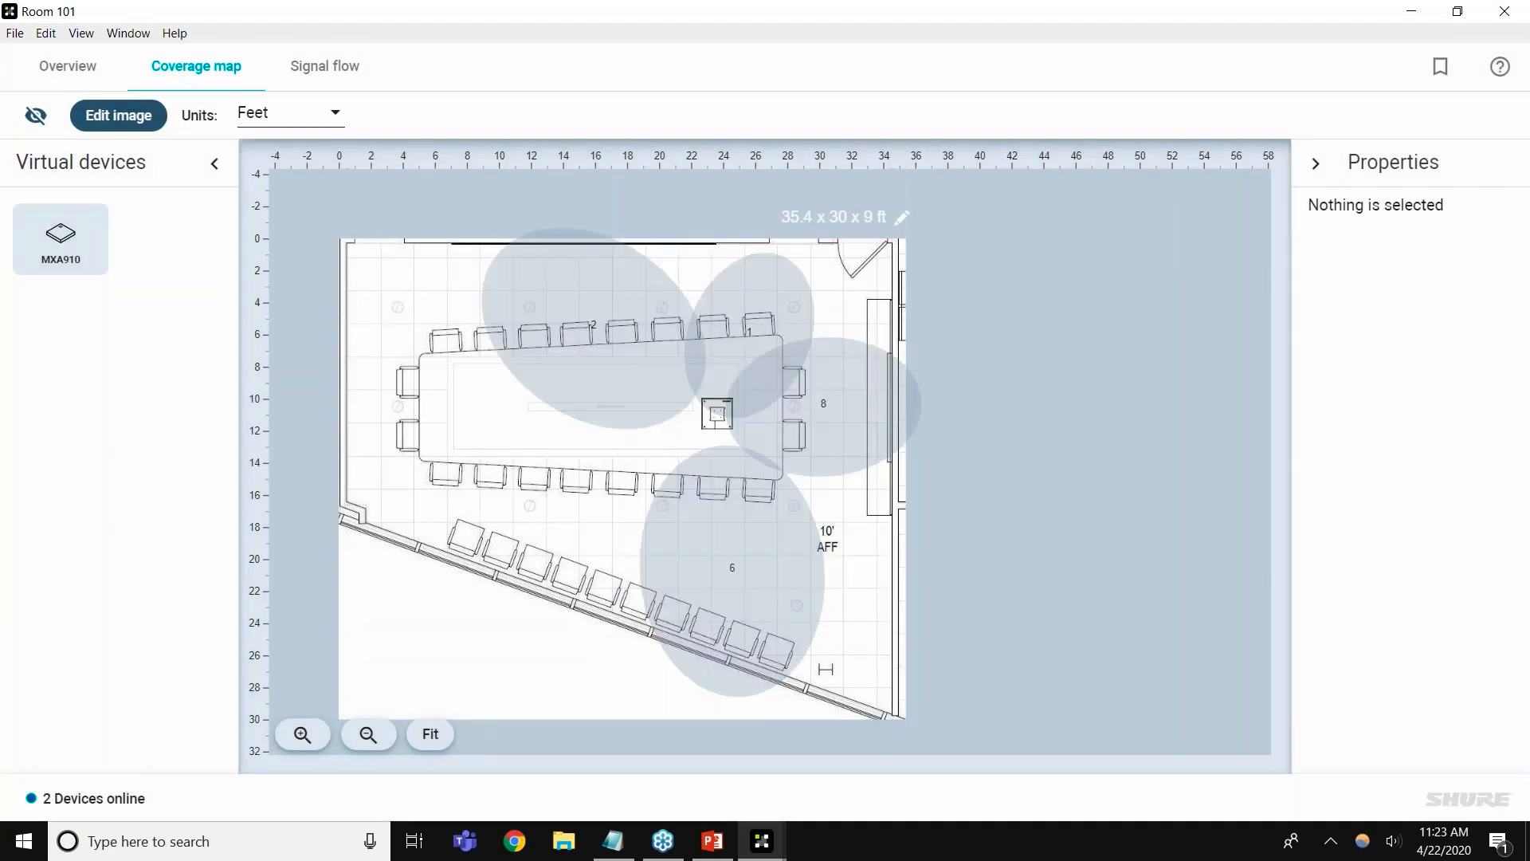
left_click(67, 65)
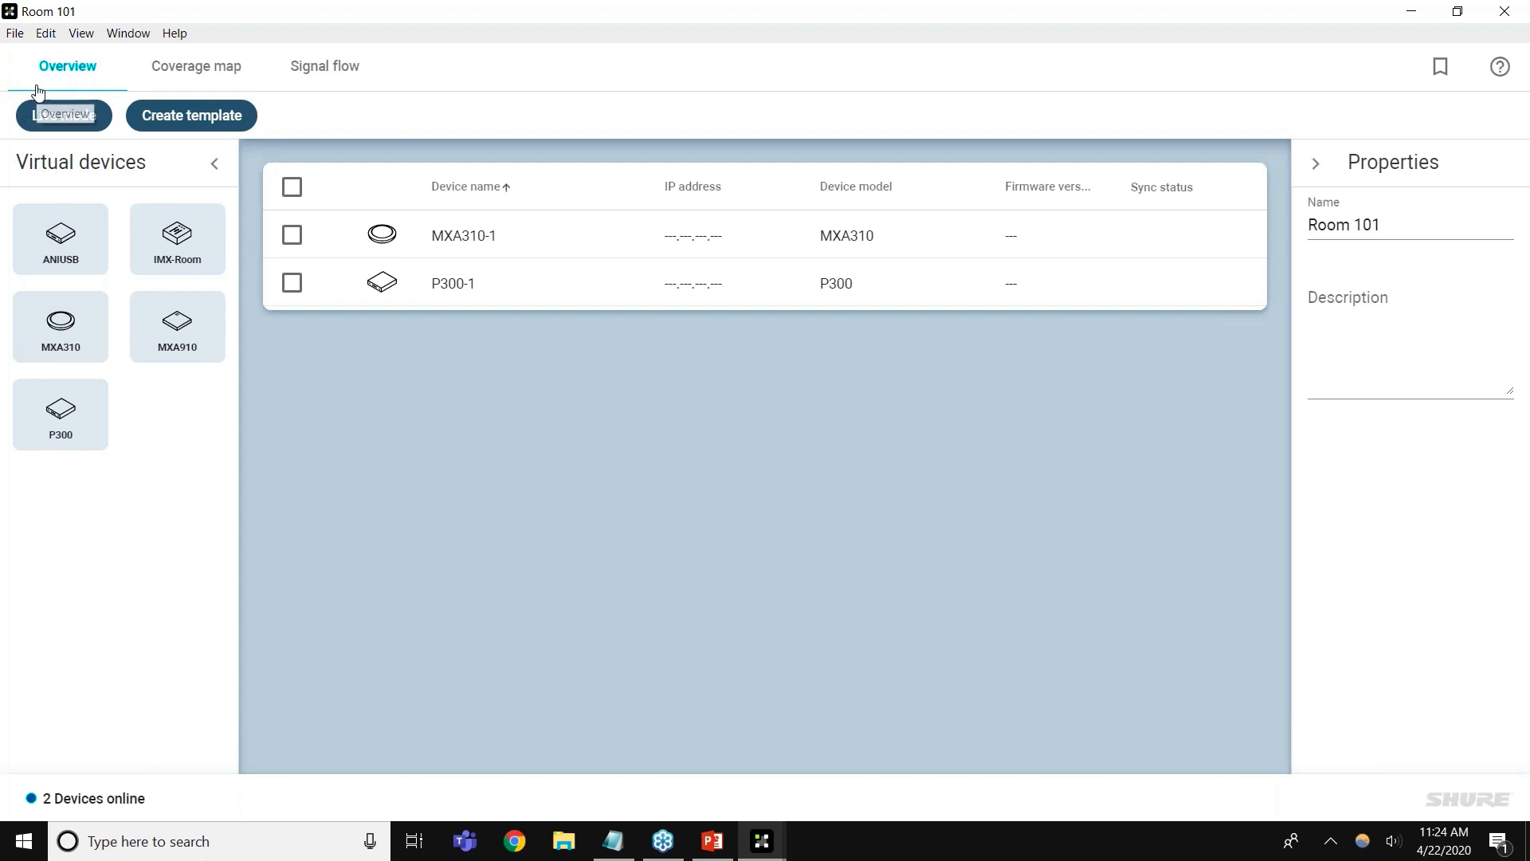
Switch Room 101 to live mode and associate online MXA310-1 and P300-1 with their design rows
left_click(40, 116)
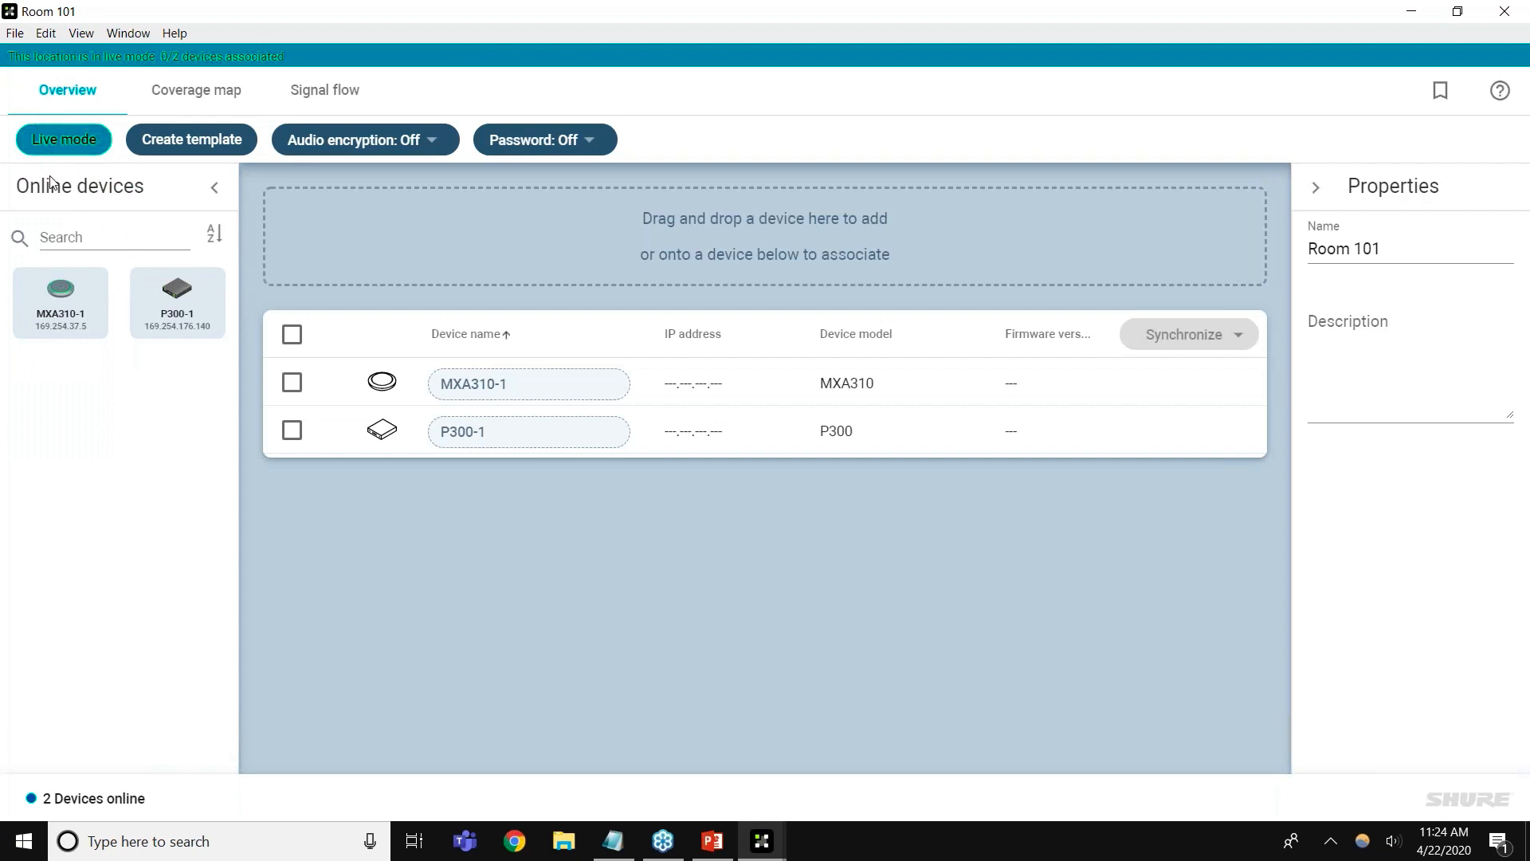
mouse_move(62, 305)
left_click_drag(36, 325, 502, 391)
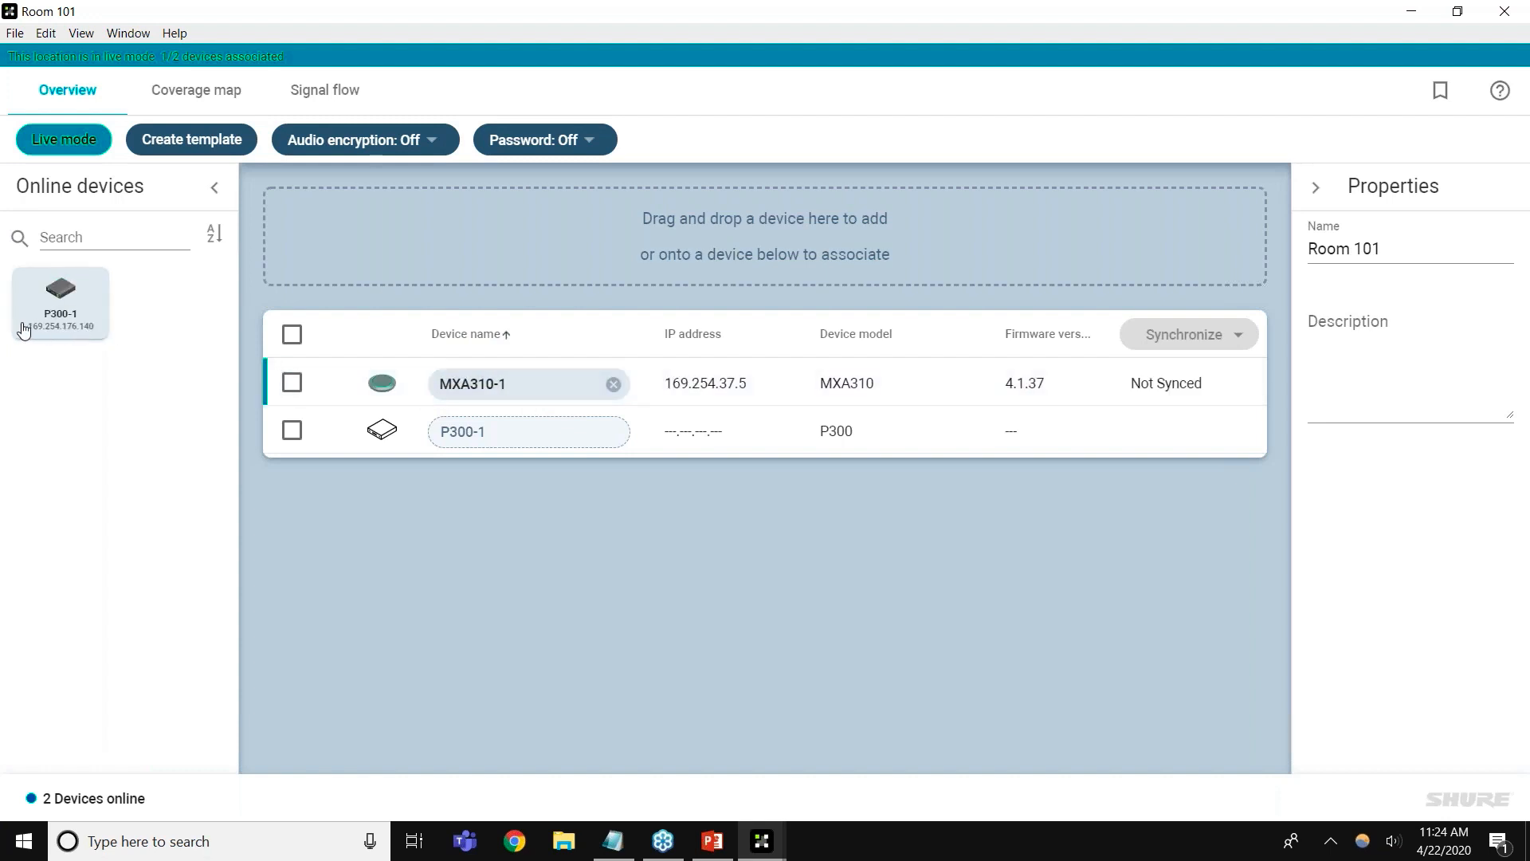
left_click_drag(24, 331, 503, 431)
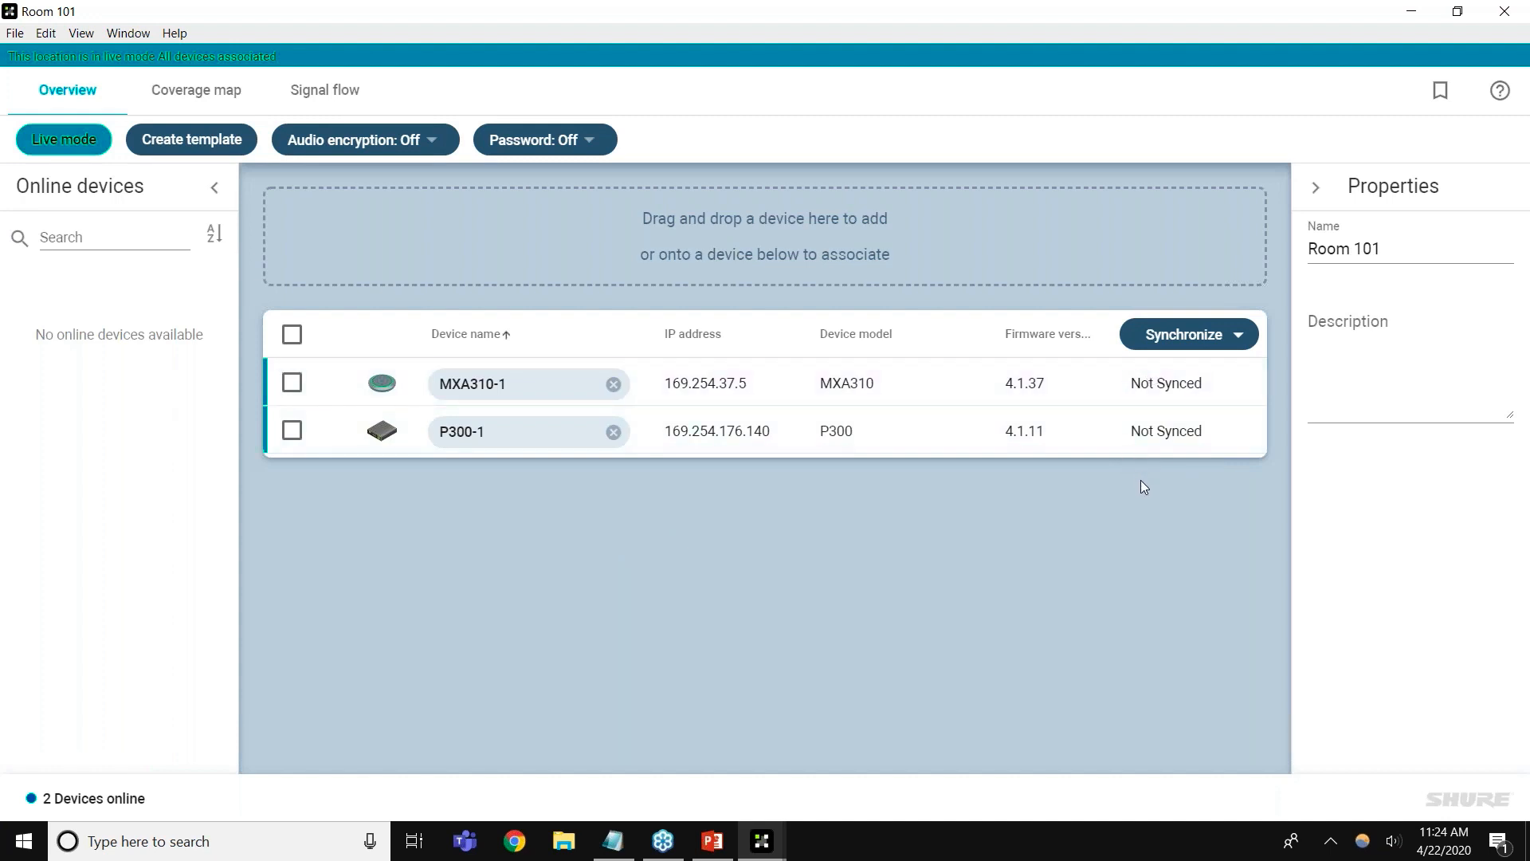
Push the design with Dante routes to MXA310-1 and P300-1 and dismiss the preset reminder
left_click(1231, 335)
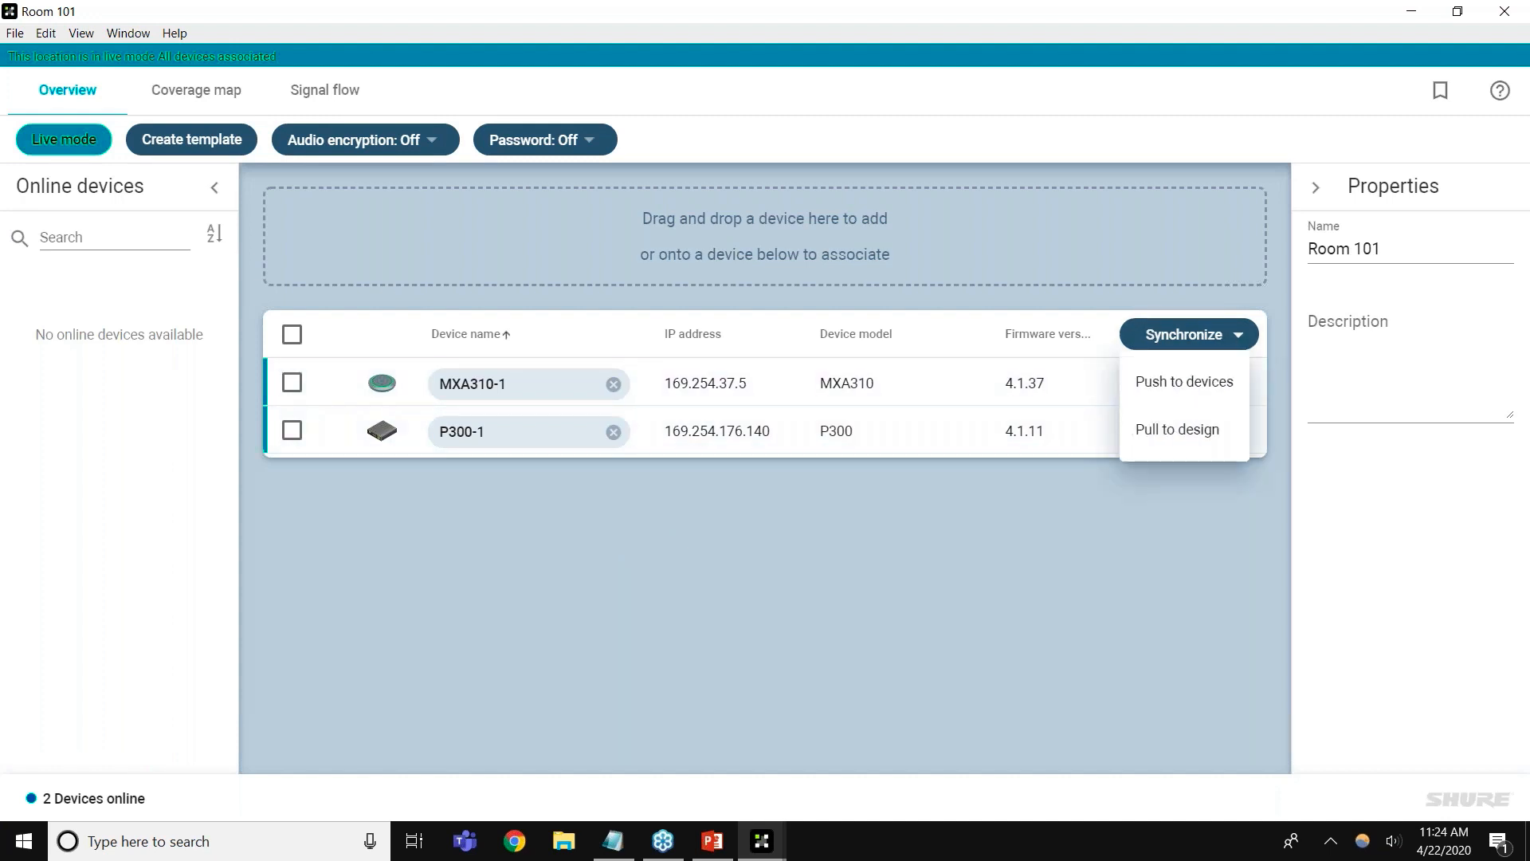
left_click(1188, 398)
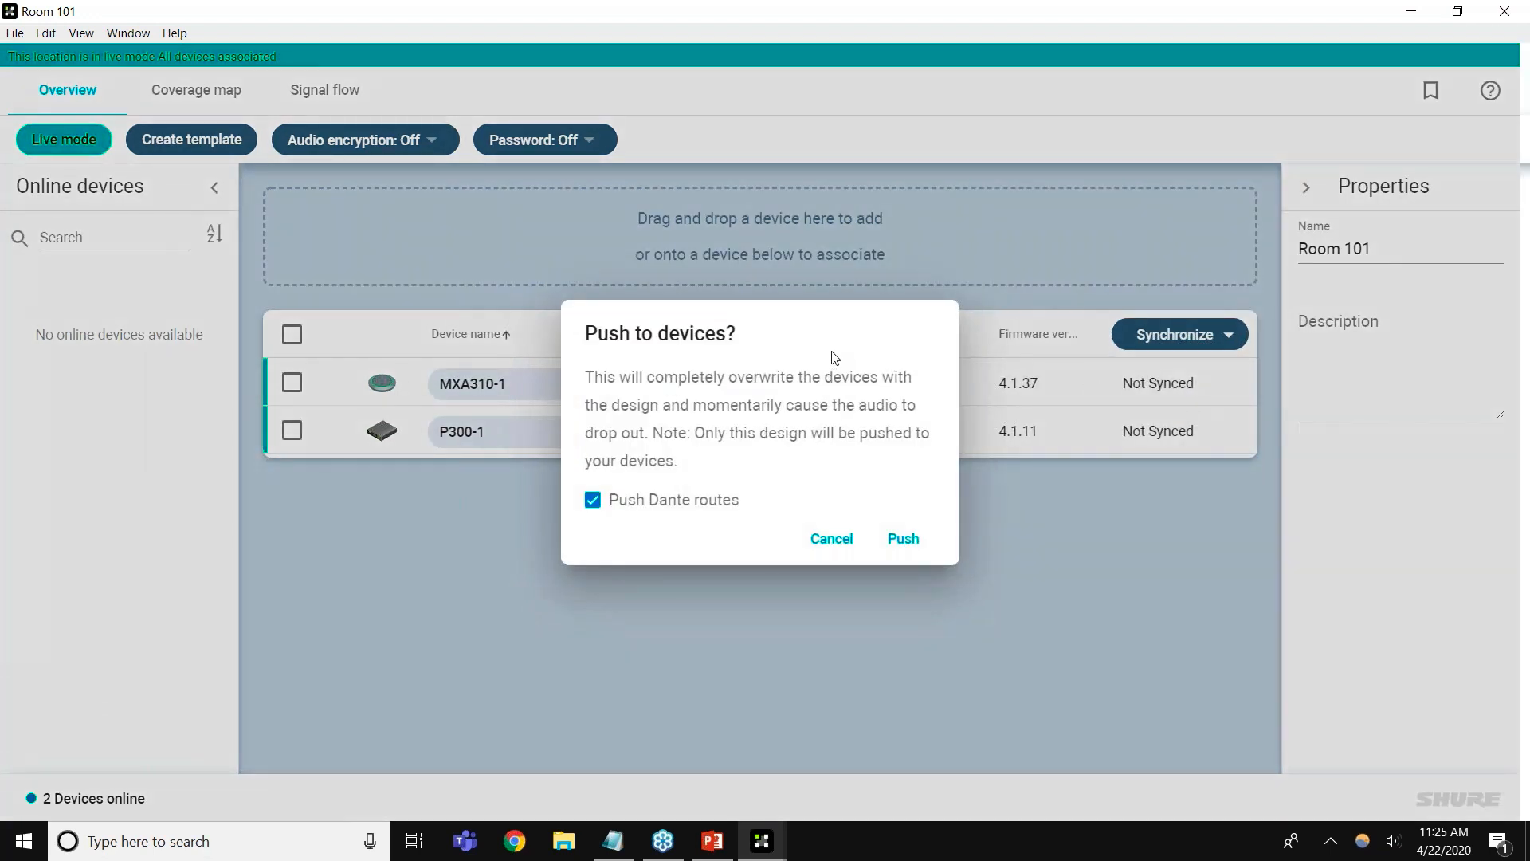
left_click(898, 545)
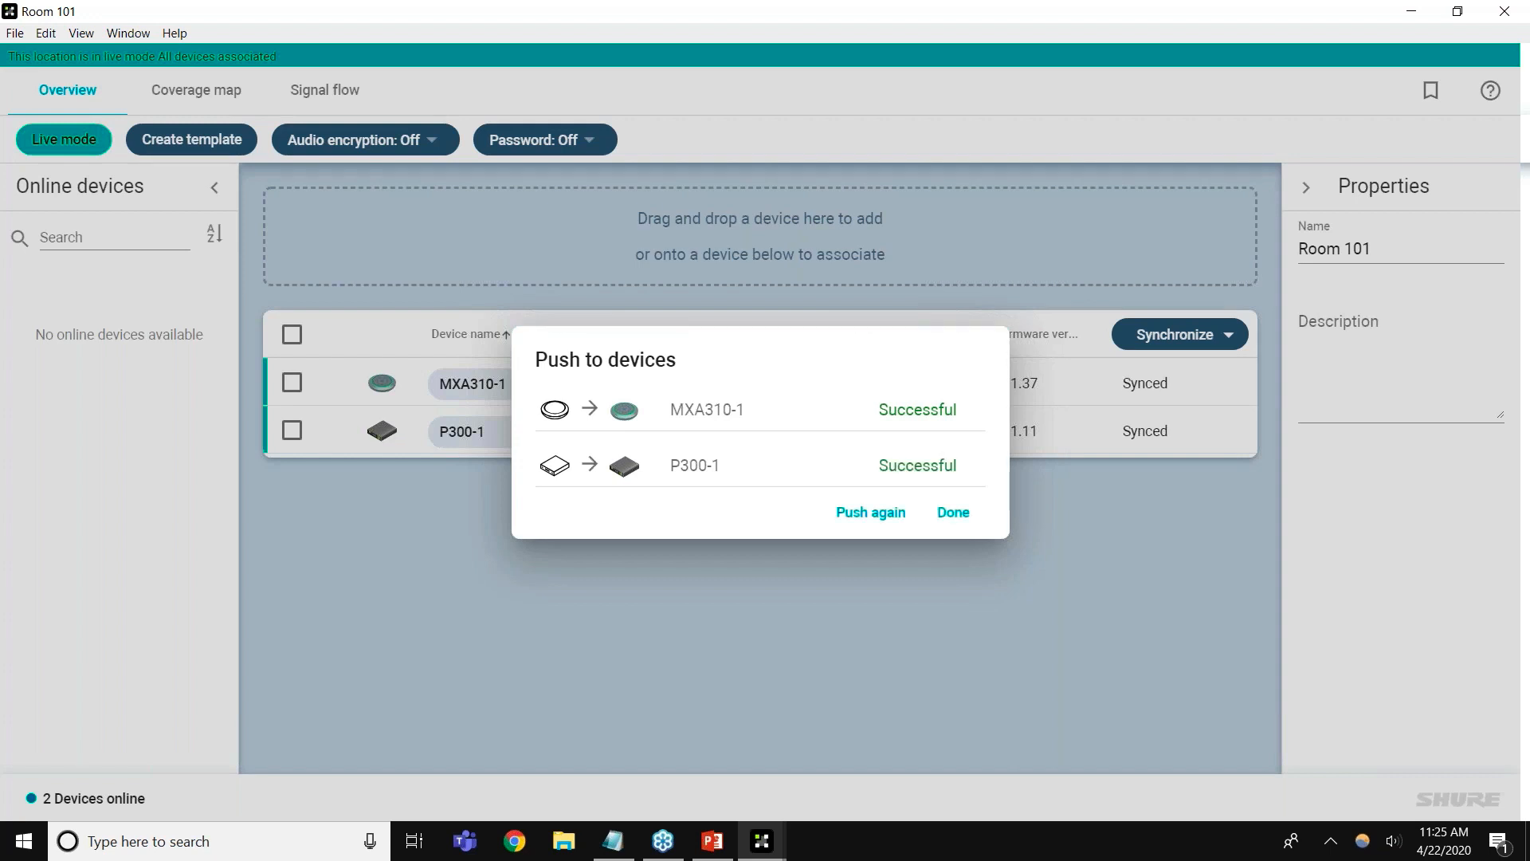
left_click(963, 522)
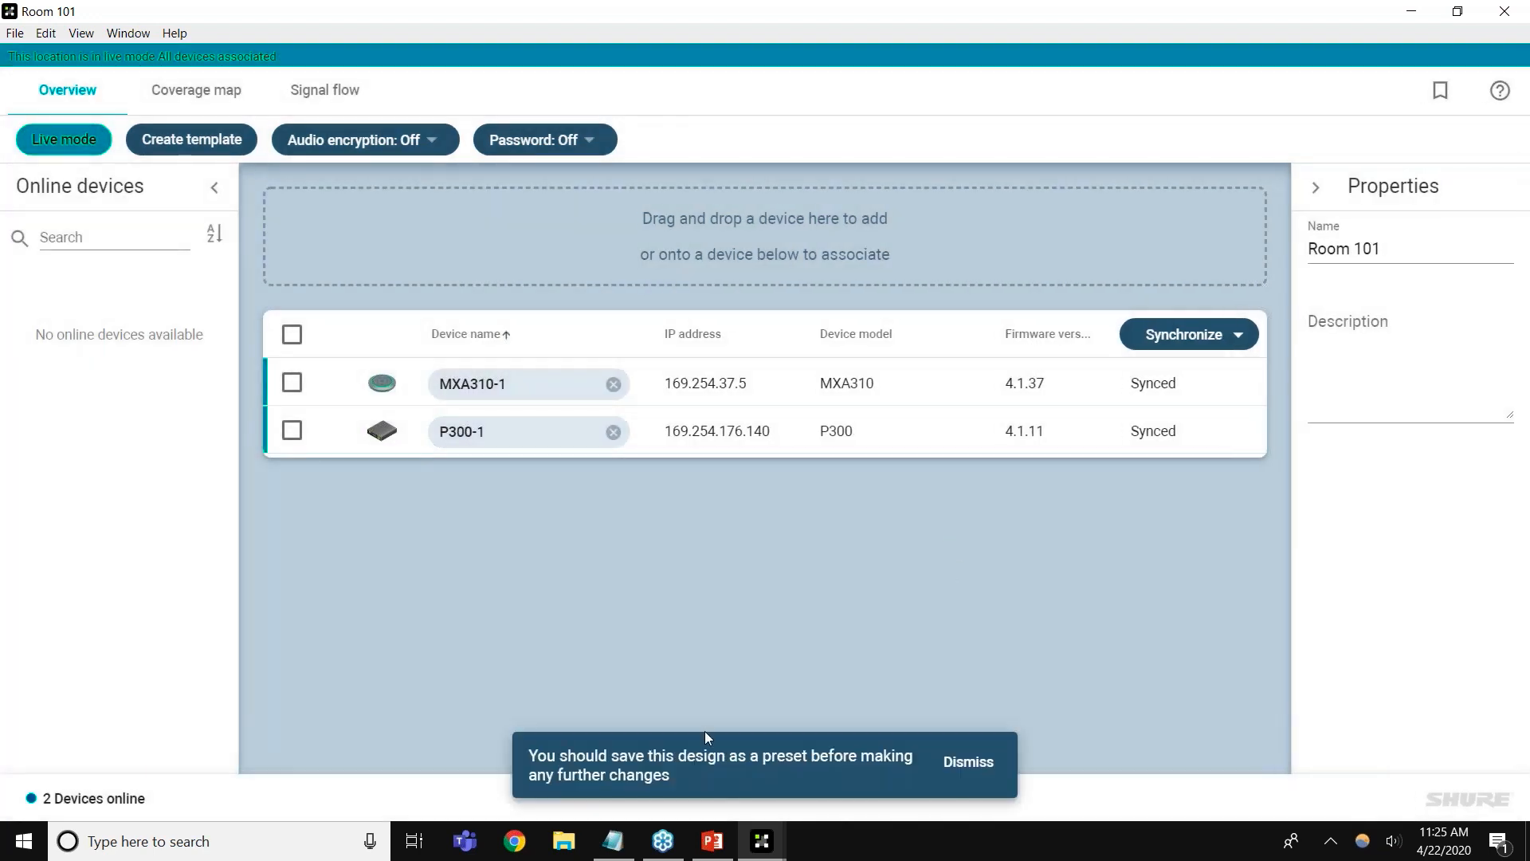
left_click(971, 764)
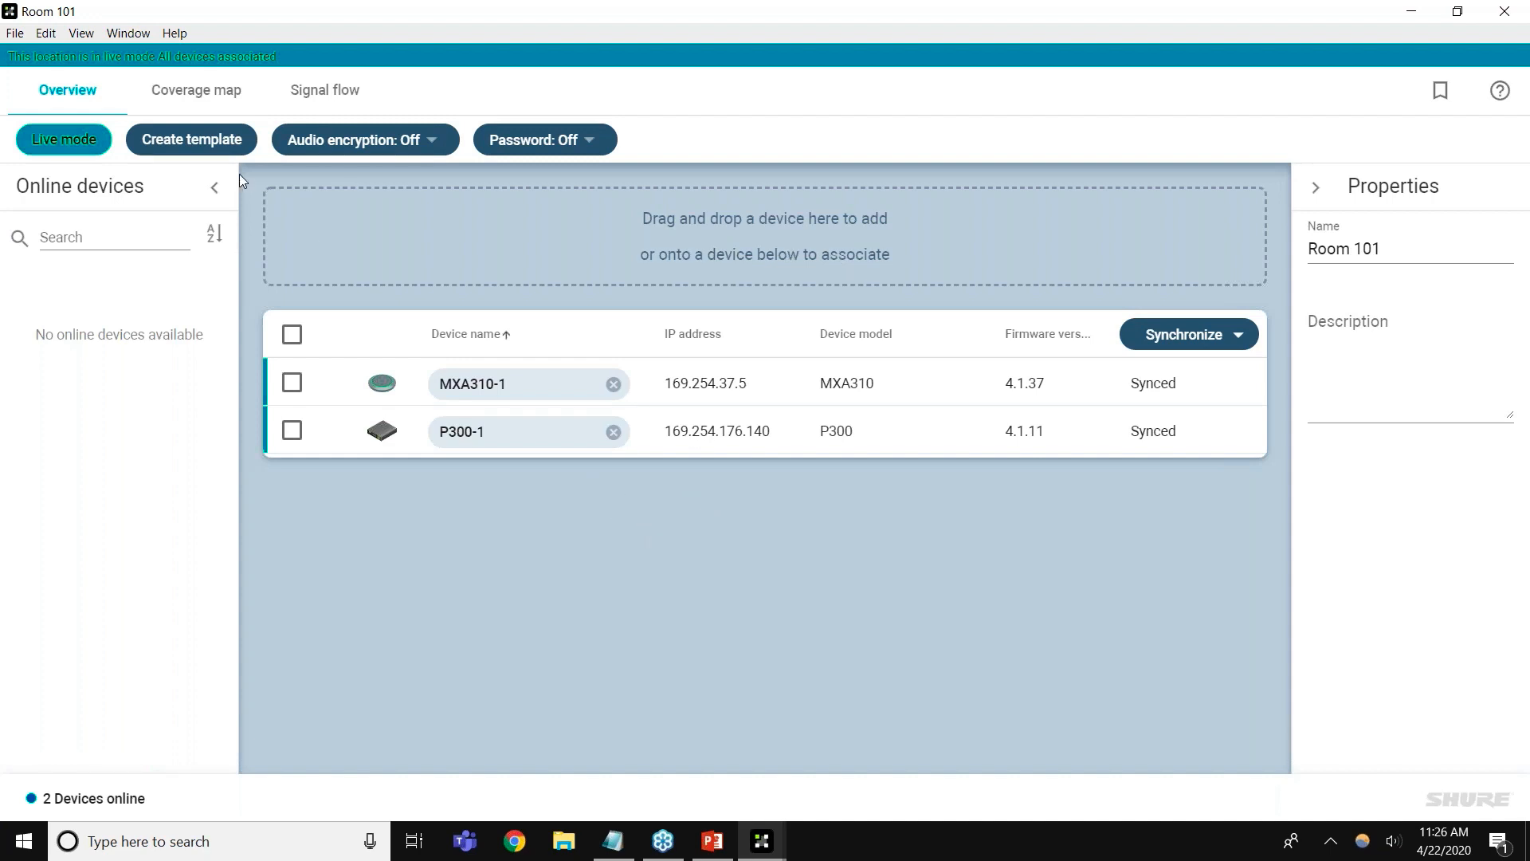
Create a template from Room 101 named 'Small Room Template'
left_click(227, 147)
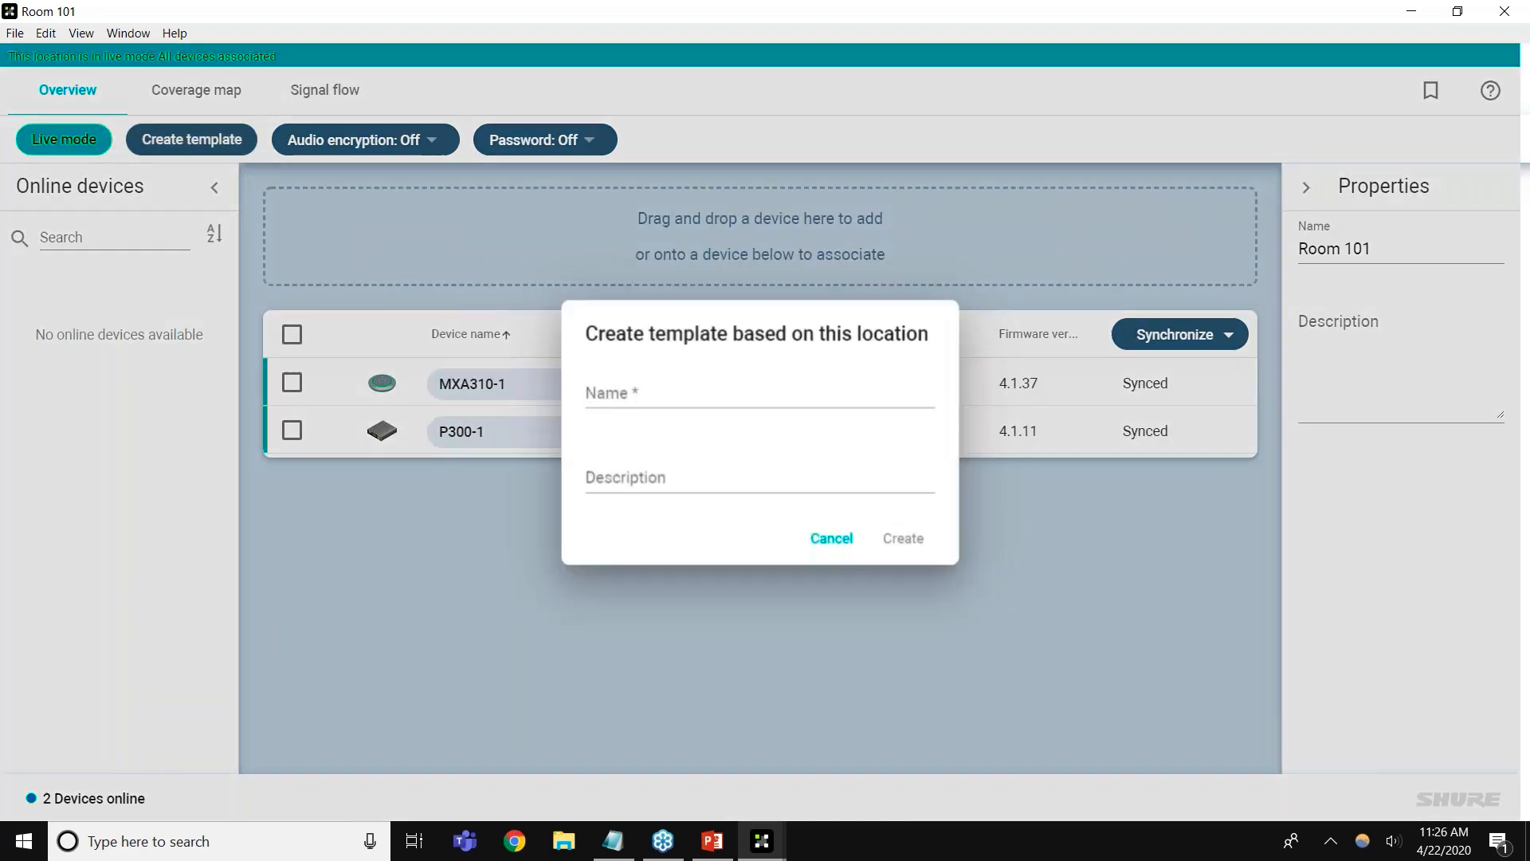
type("Small Room Template")
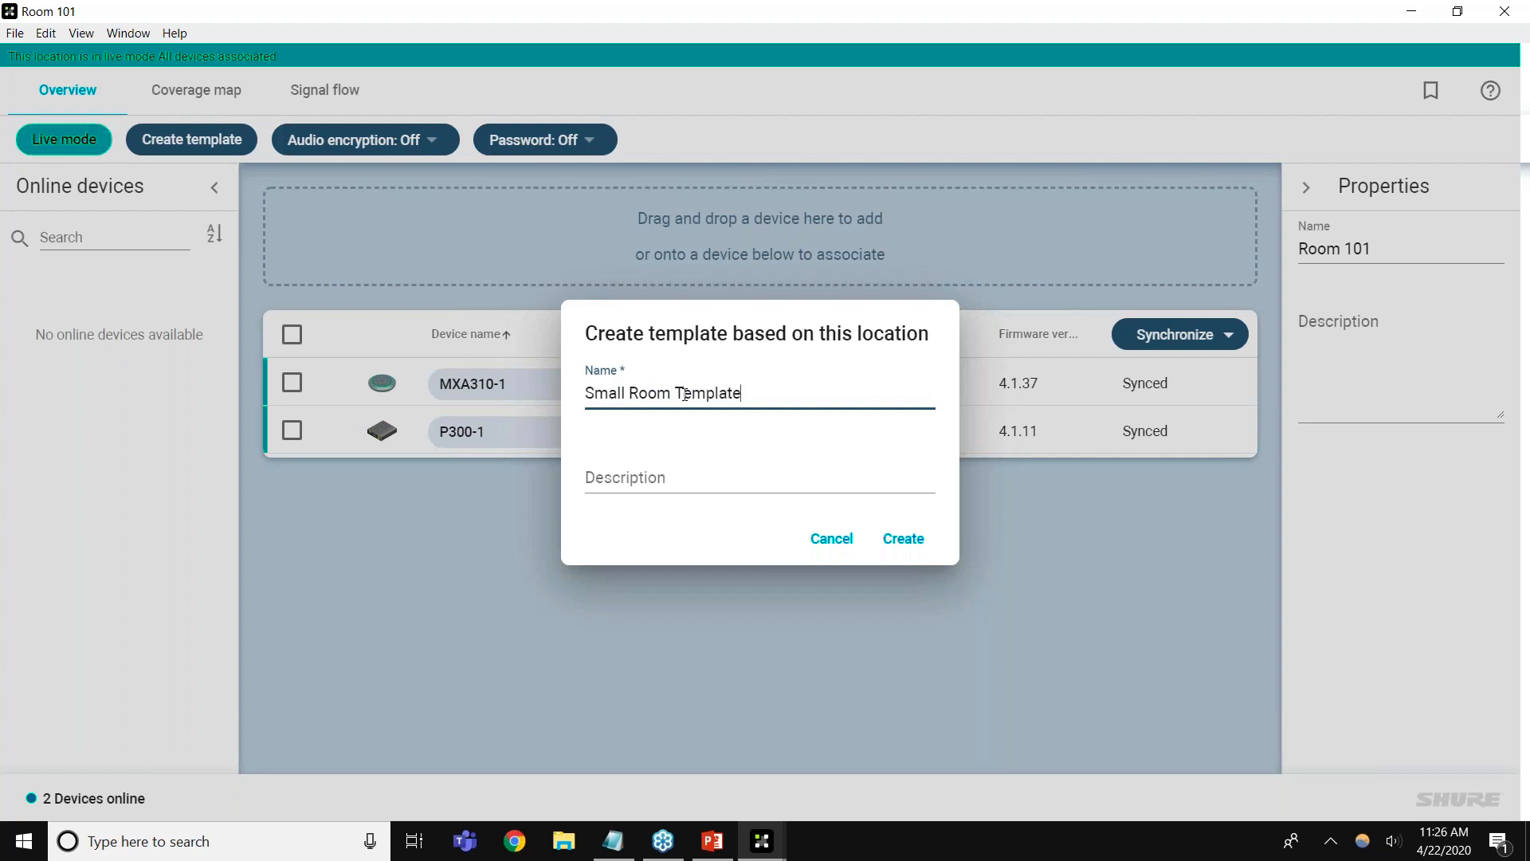
key("Return")
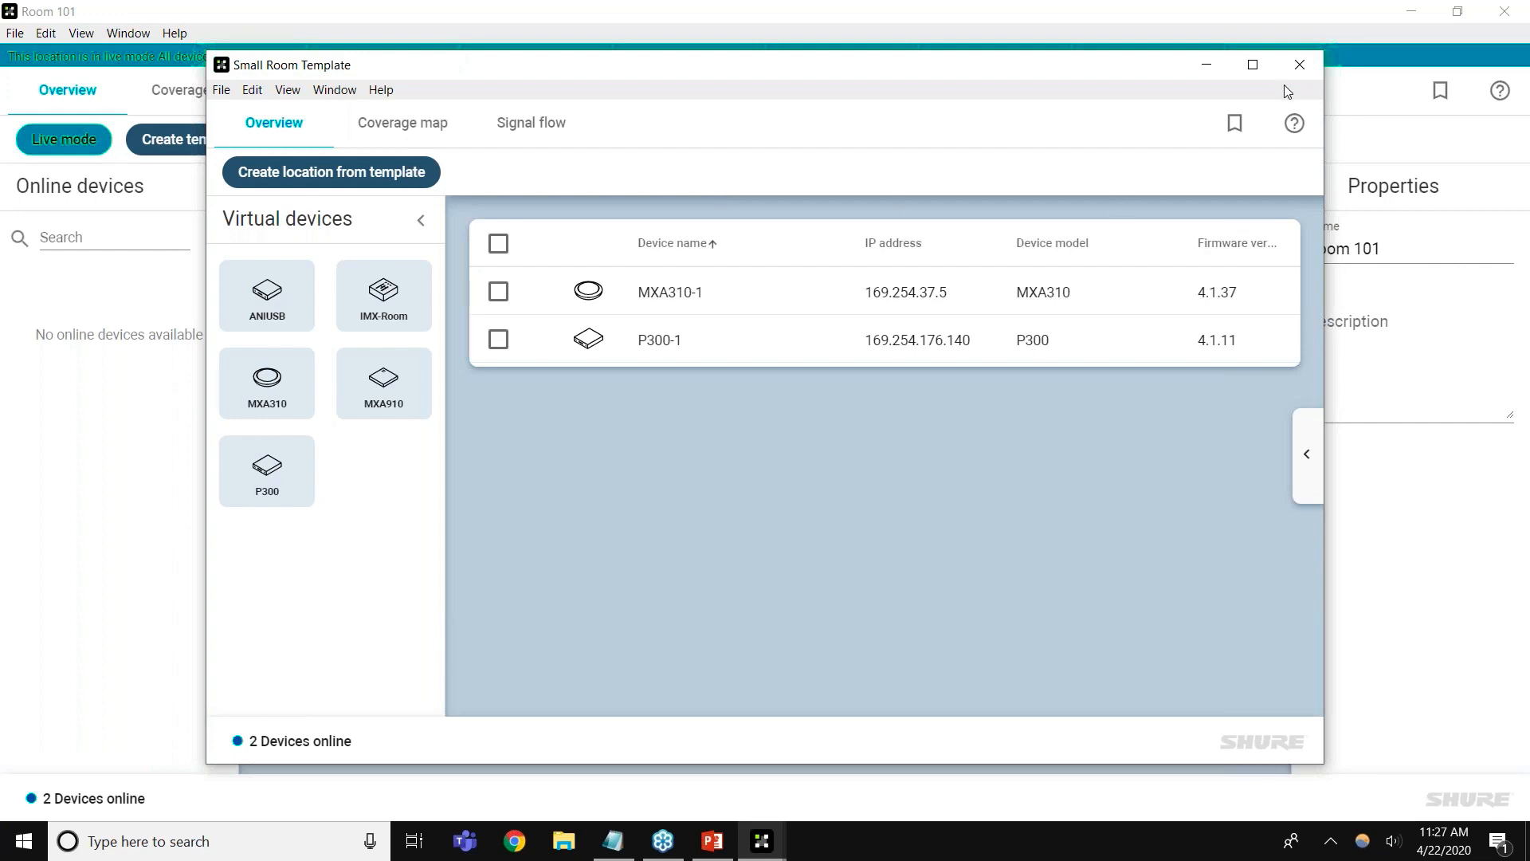
left_click(1298, 66)
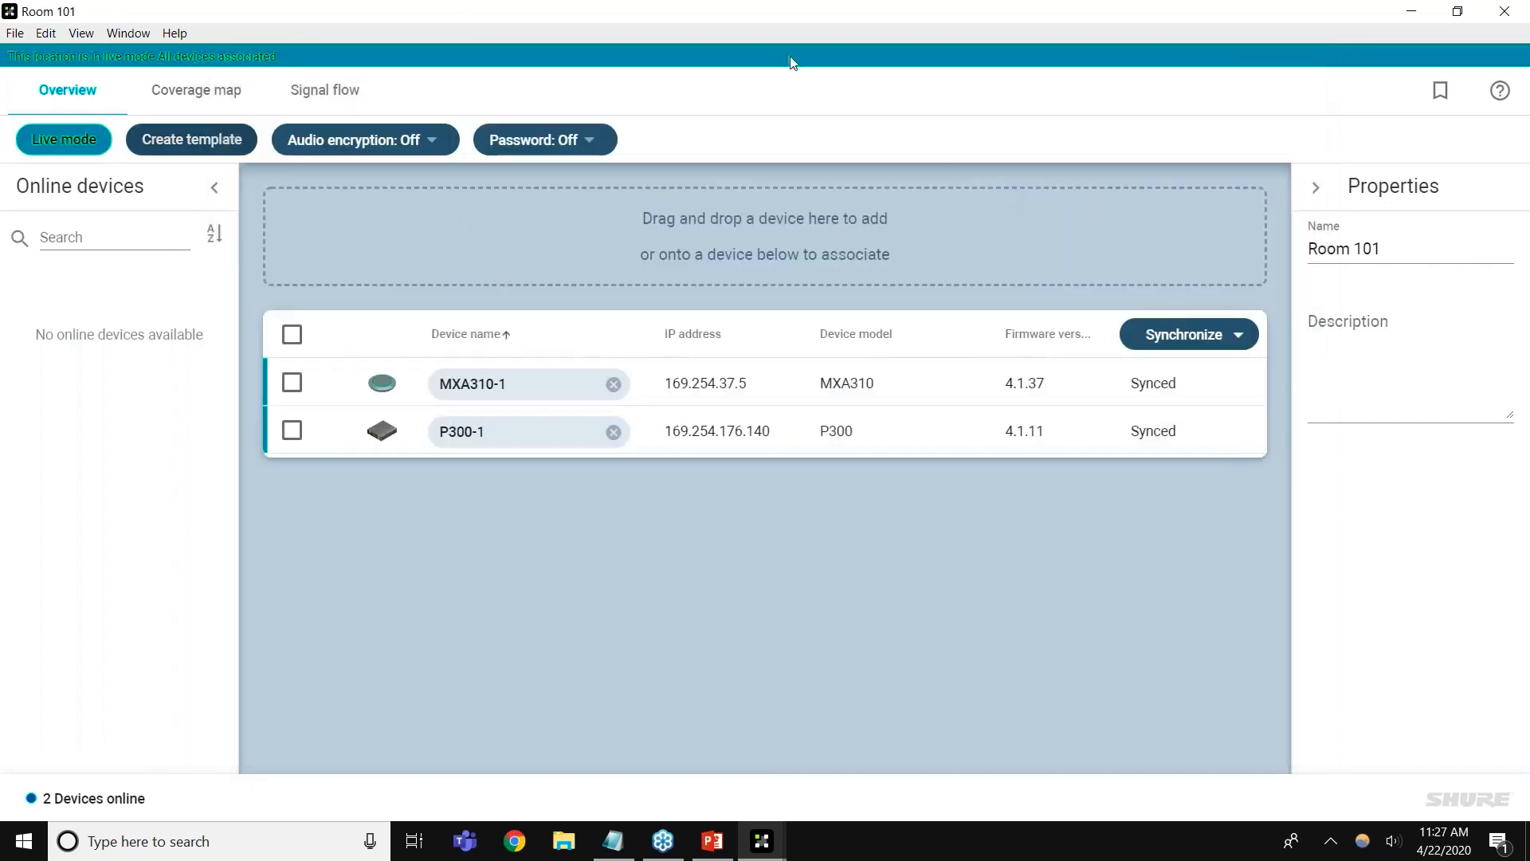
left_click_drag(716, 98, 694, 202)
left_click(1138, 204)
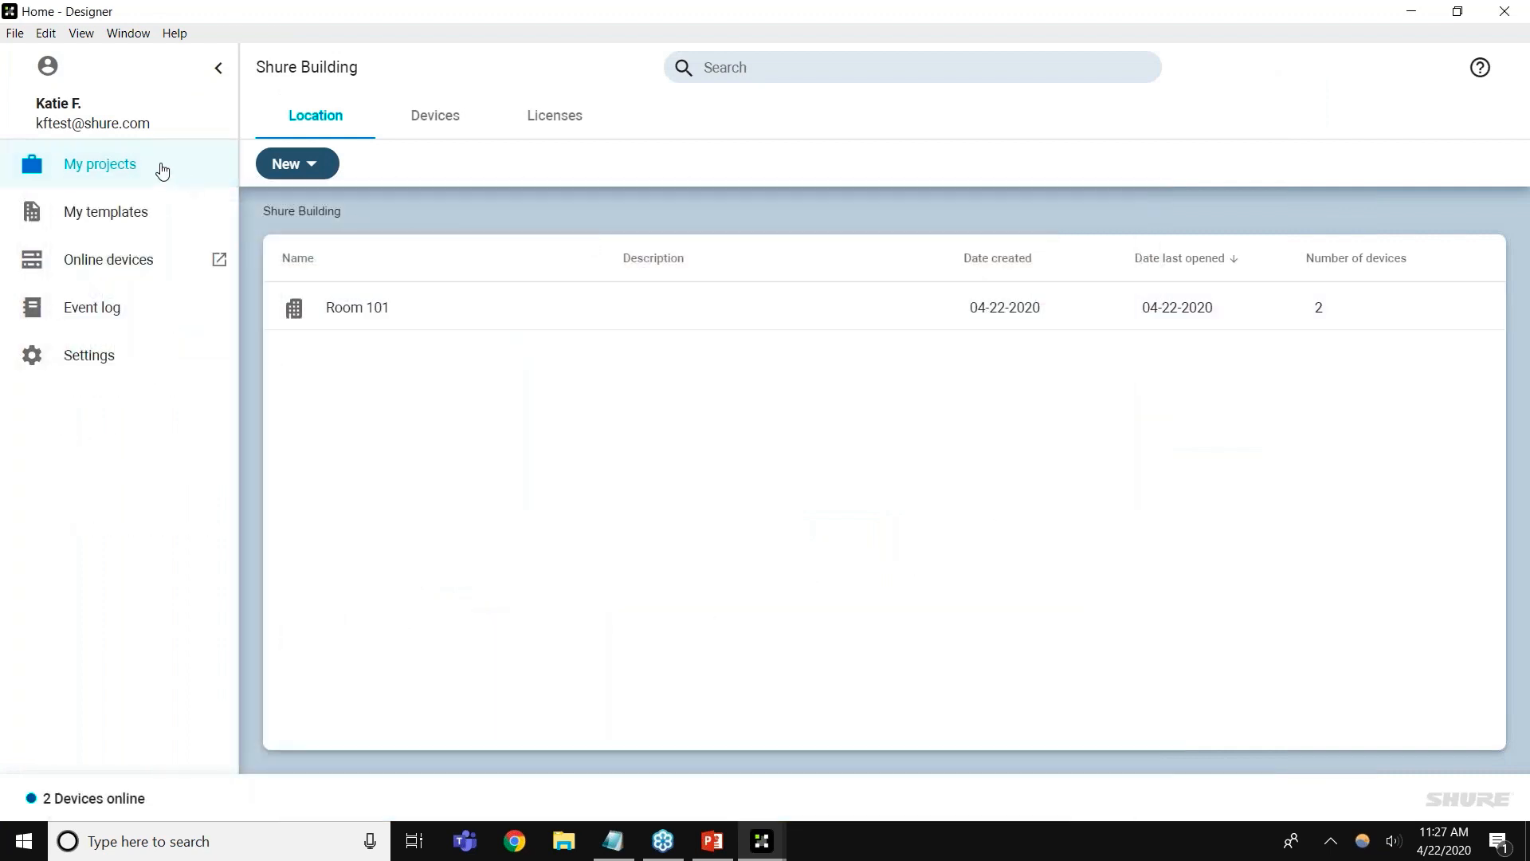
left_click(159, 172)
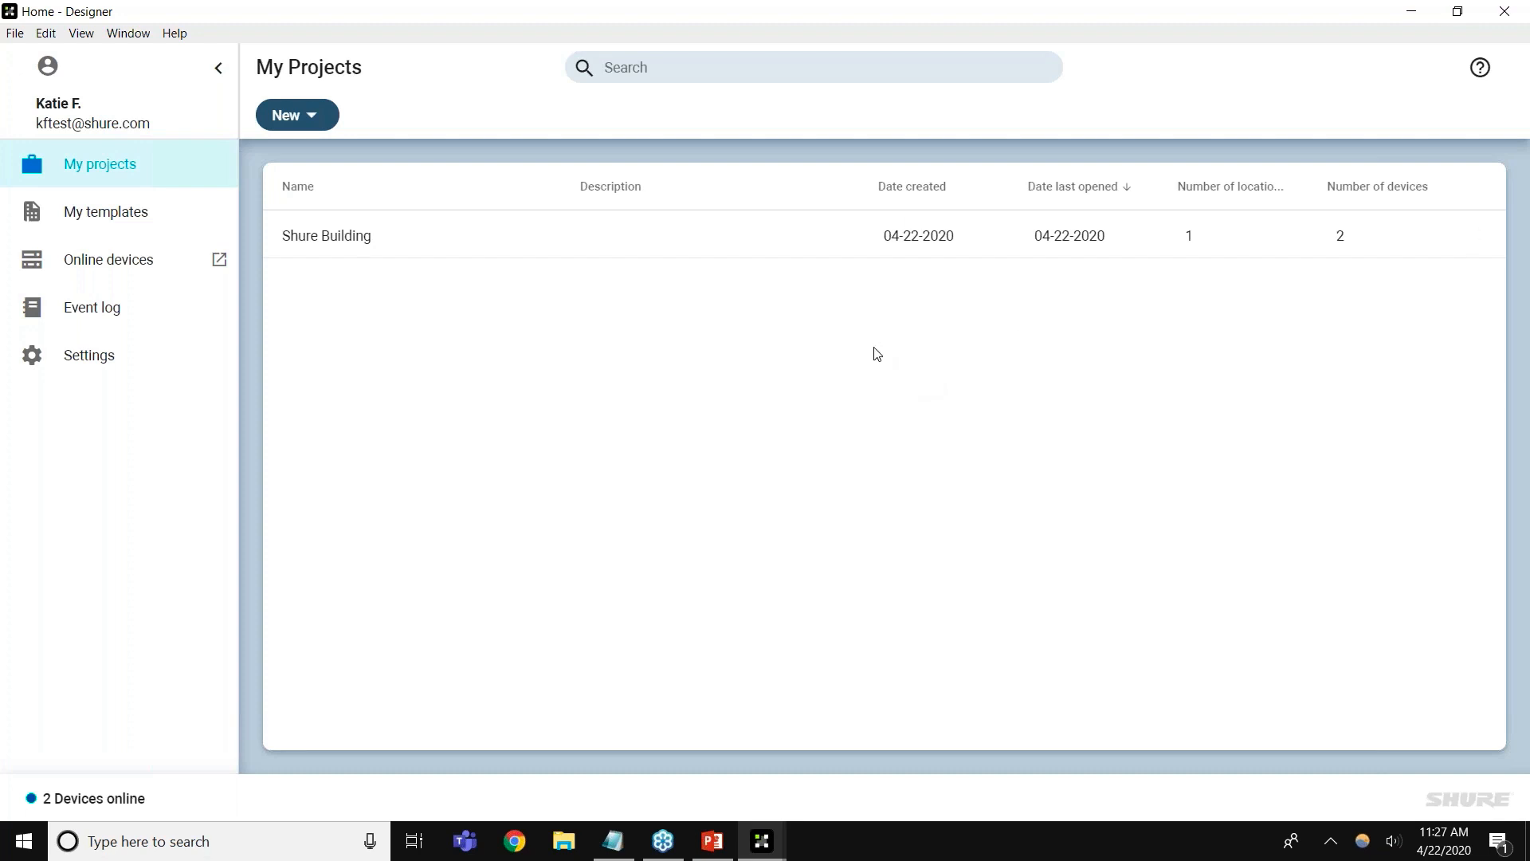
left_click(1475, 239)
left_click(1431, 265)
mouse_move(1480, 240)
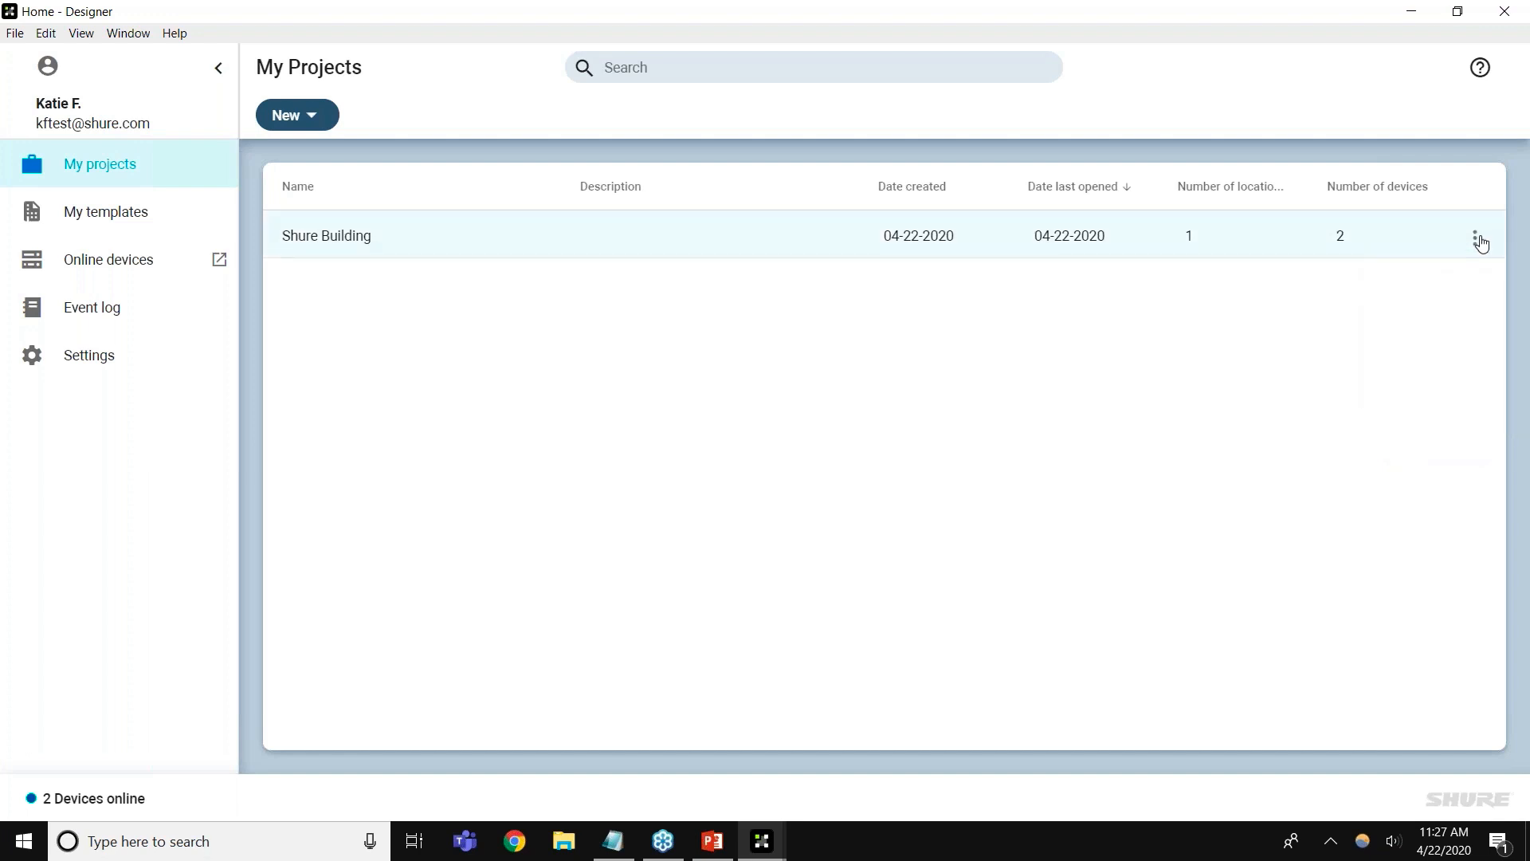
left_click(1476, 239)
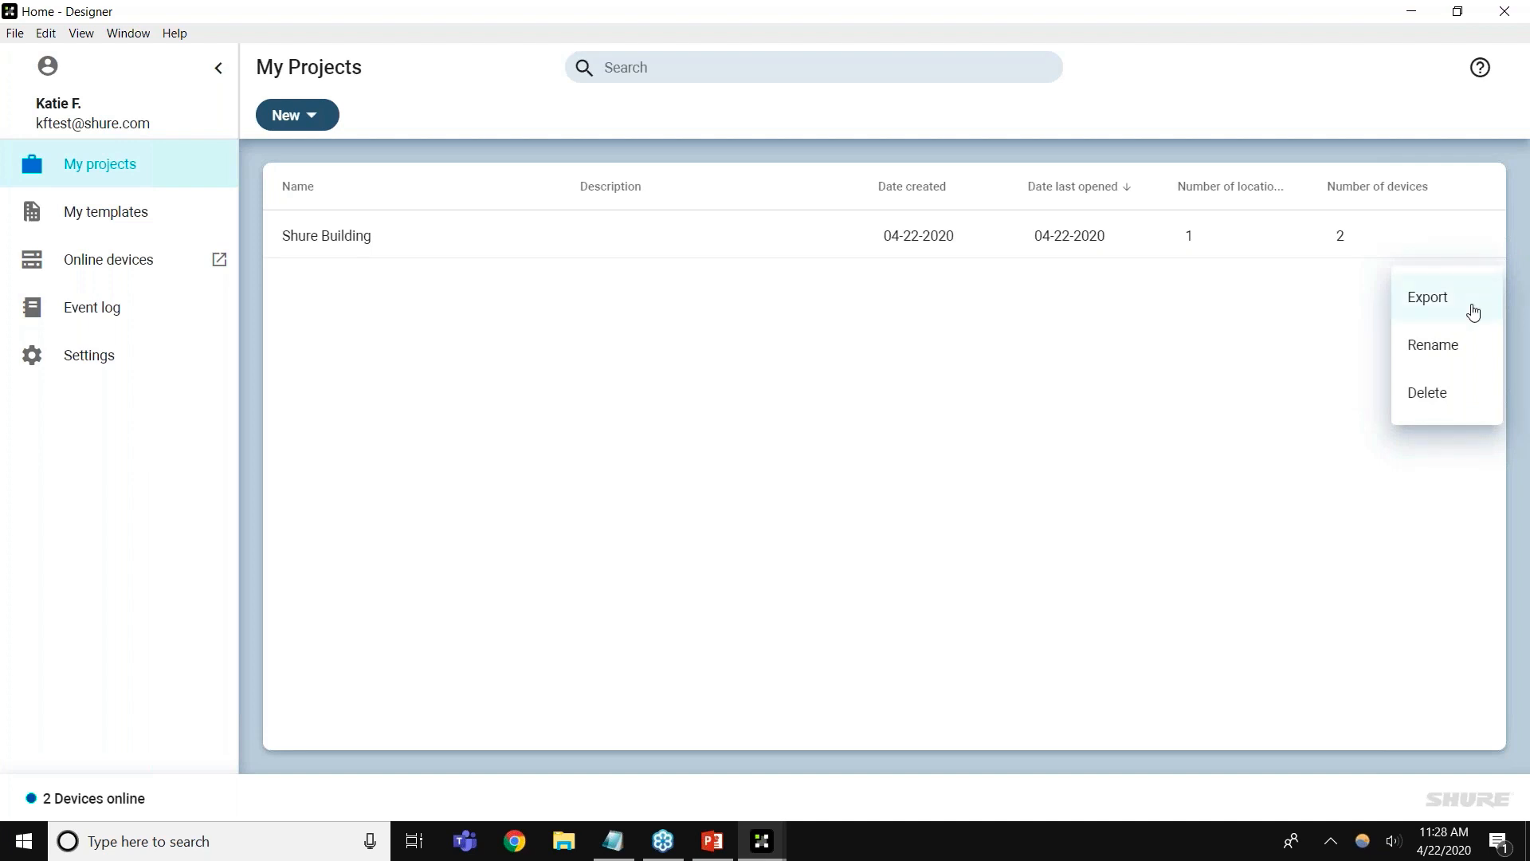
left_click(1064, 339)
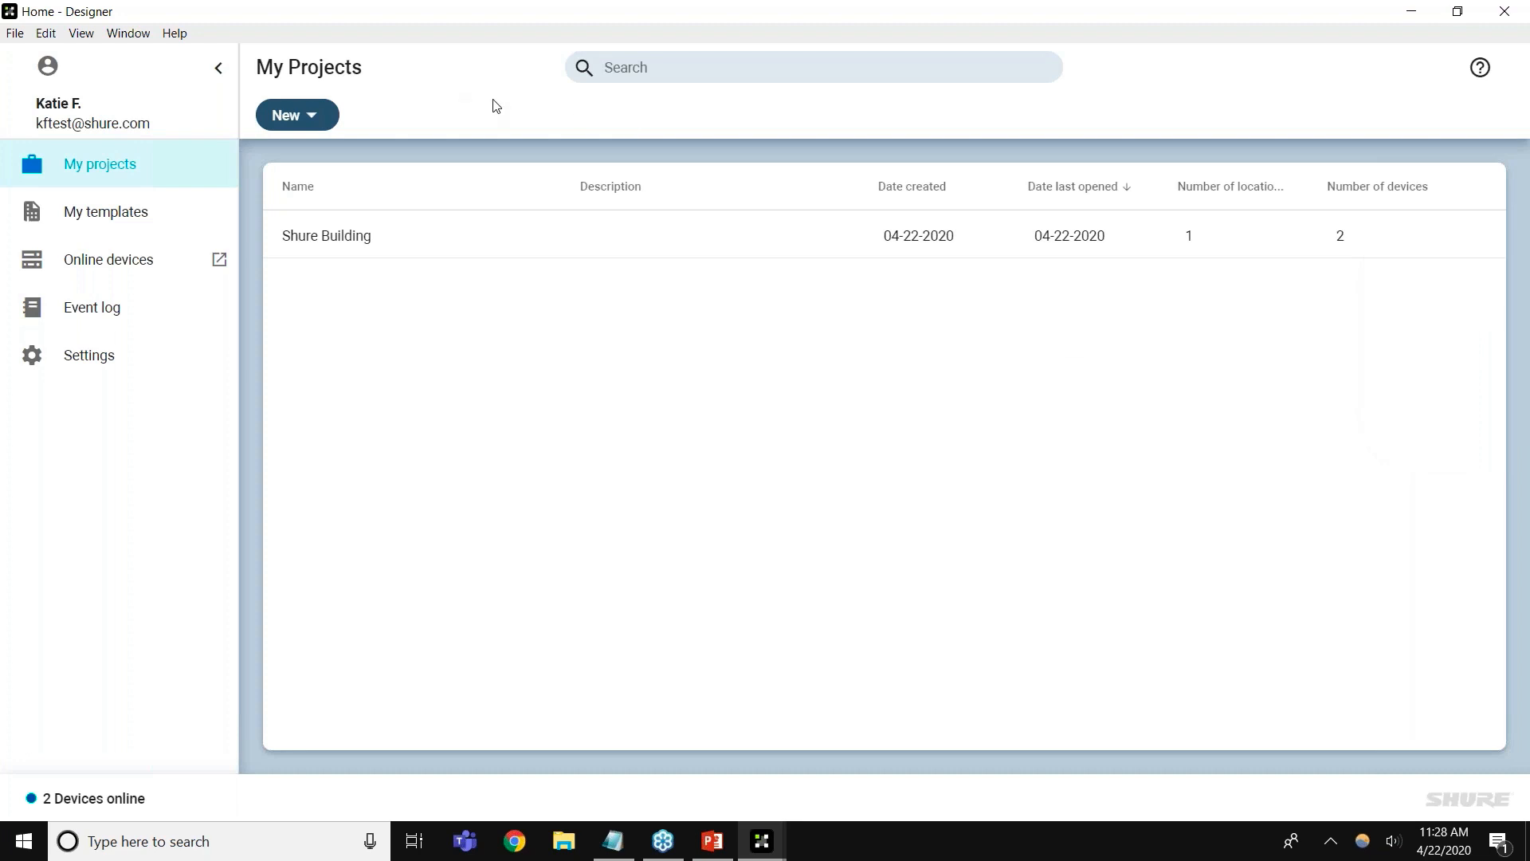
left_click(307, 117)
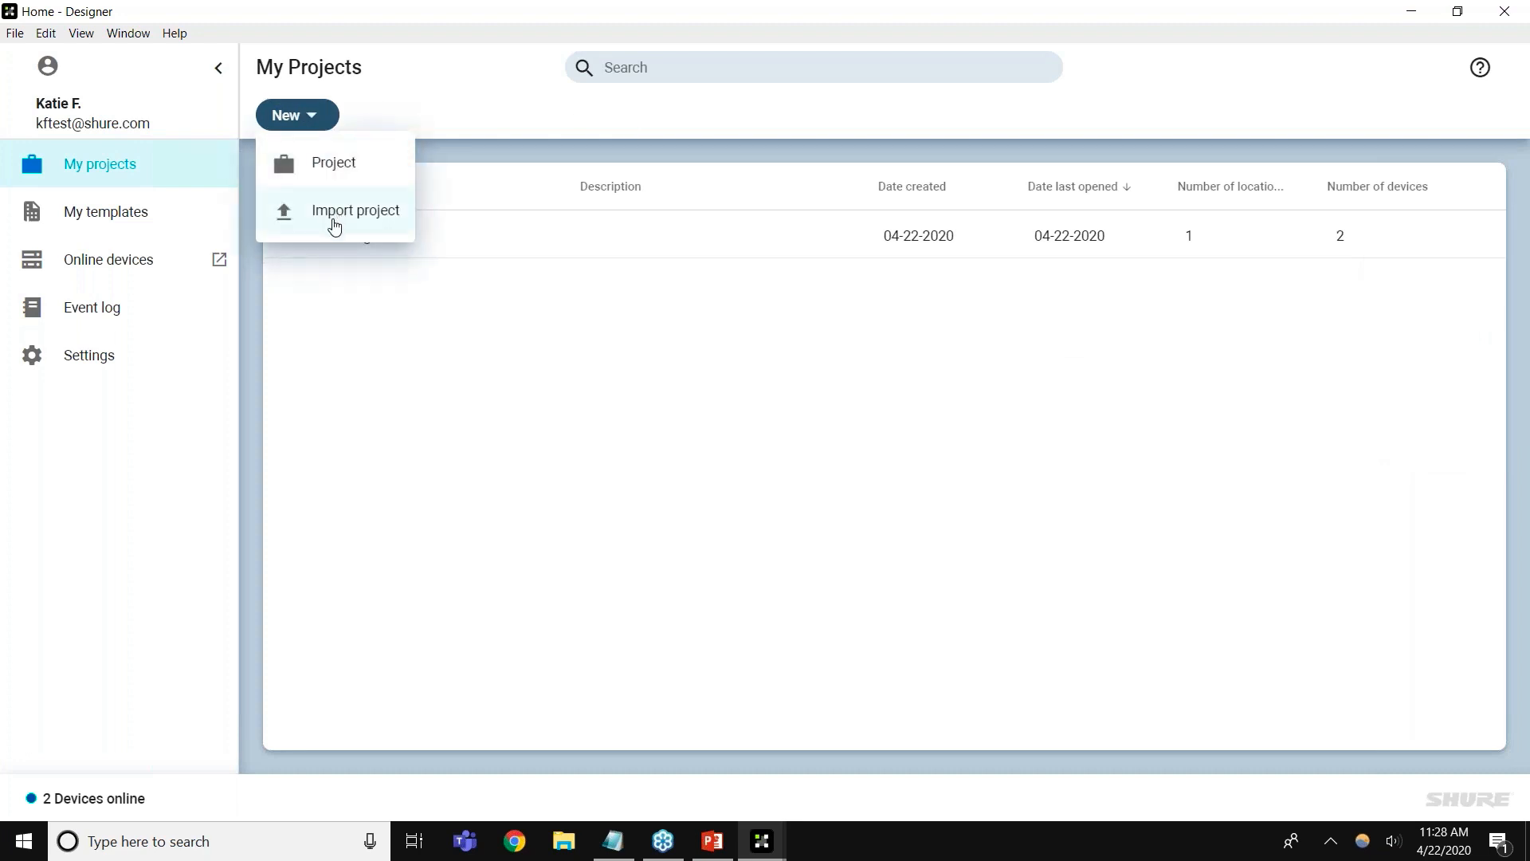
left_click(462, 348)
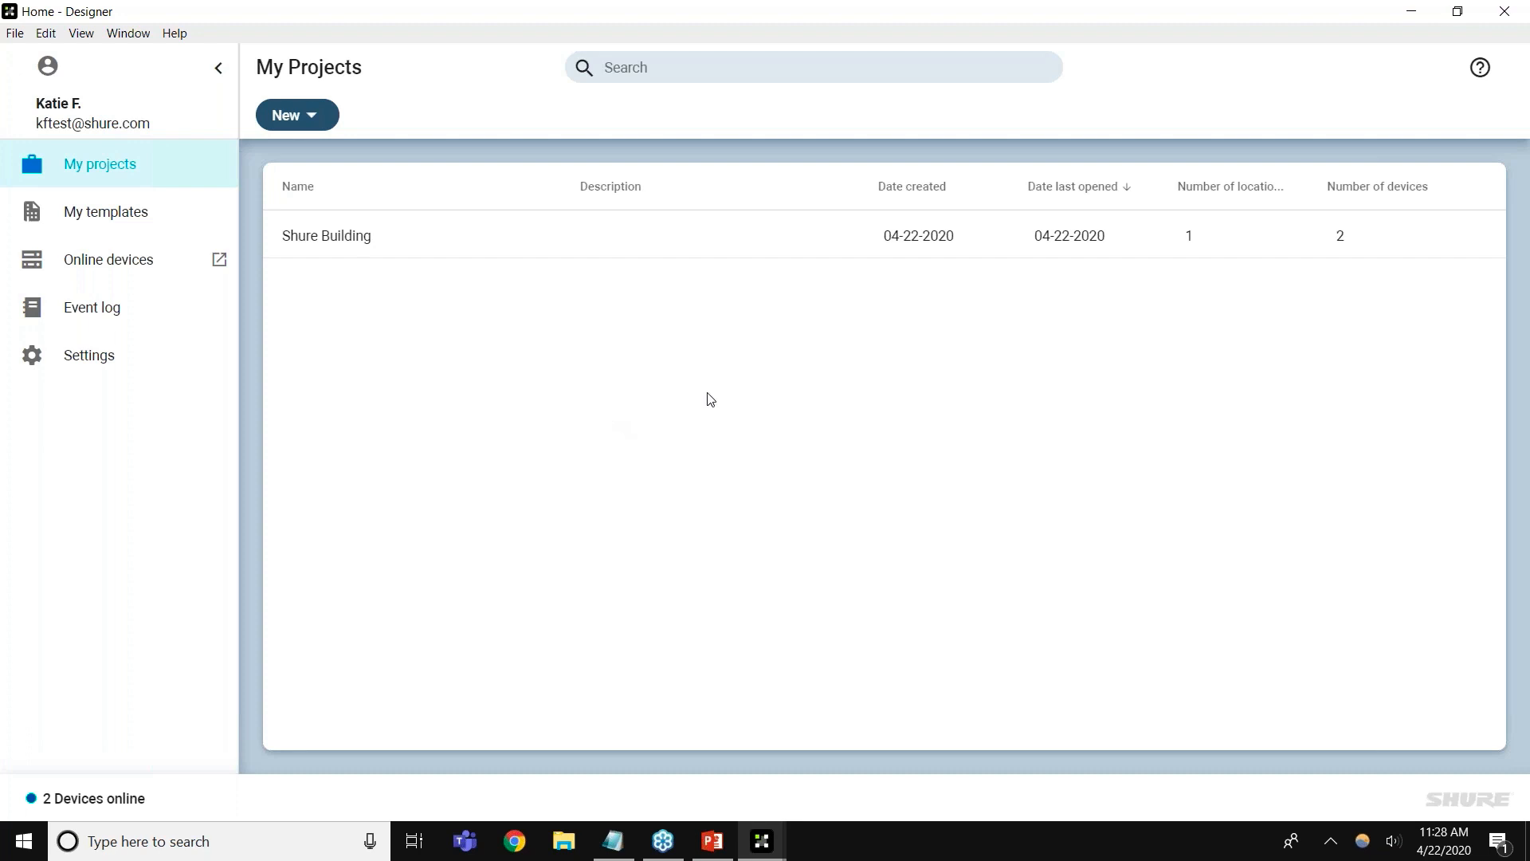
left_click(1518, 101)
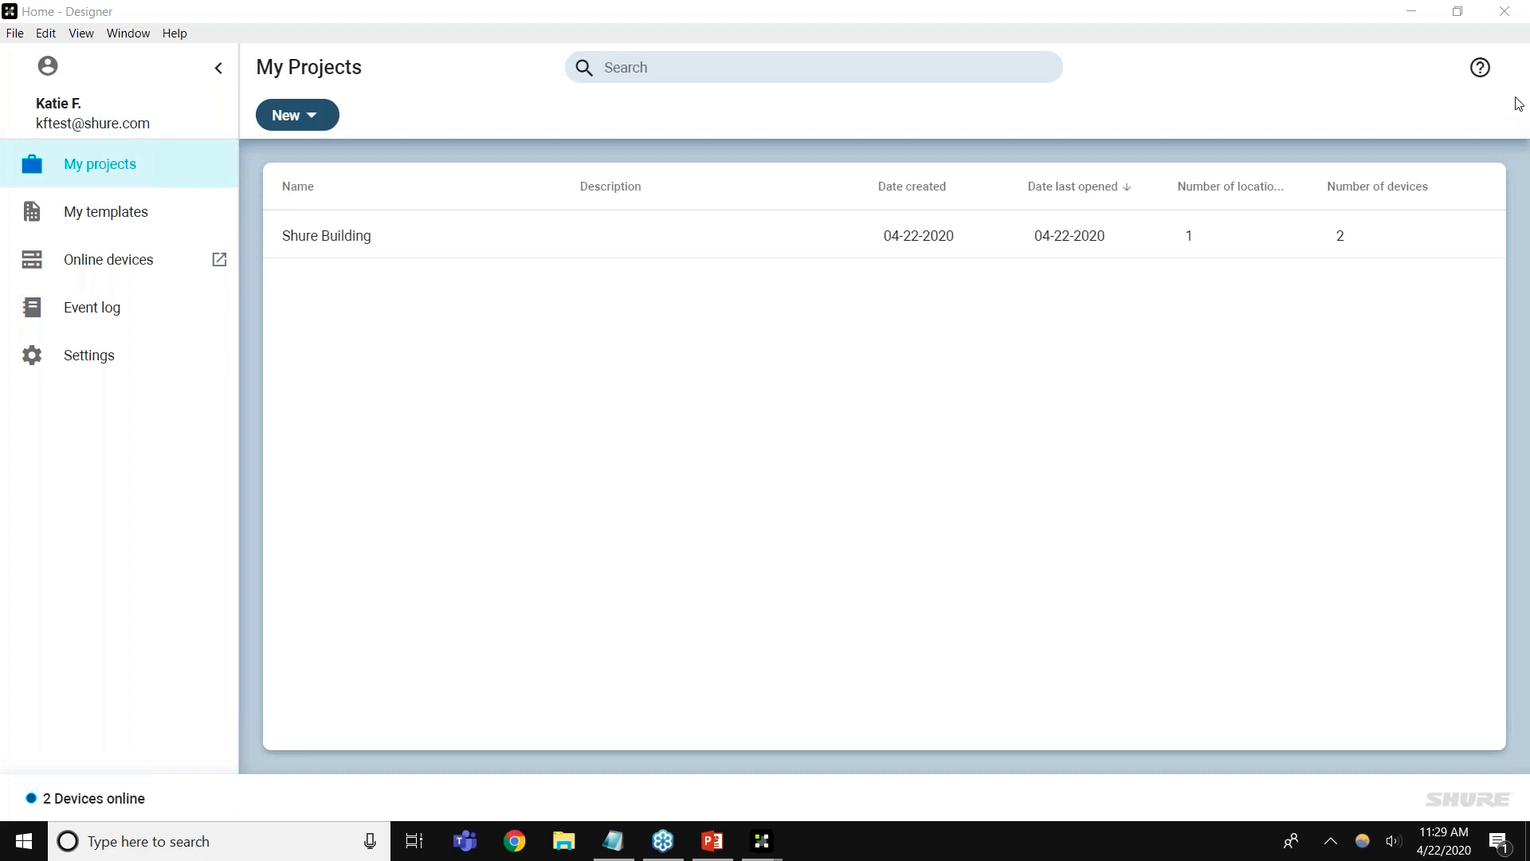
Open Room 101 from Shure Building in an enlarged window and spread MXA310-1 and P300-1 apart in signal flow
left_click(636, 246)
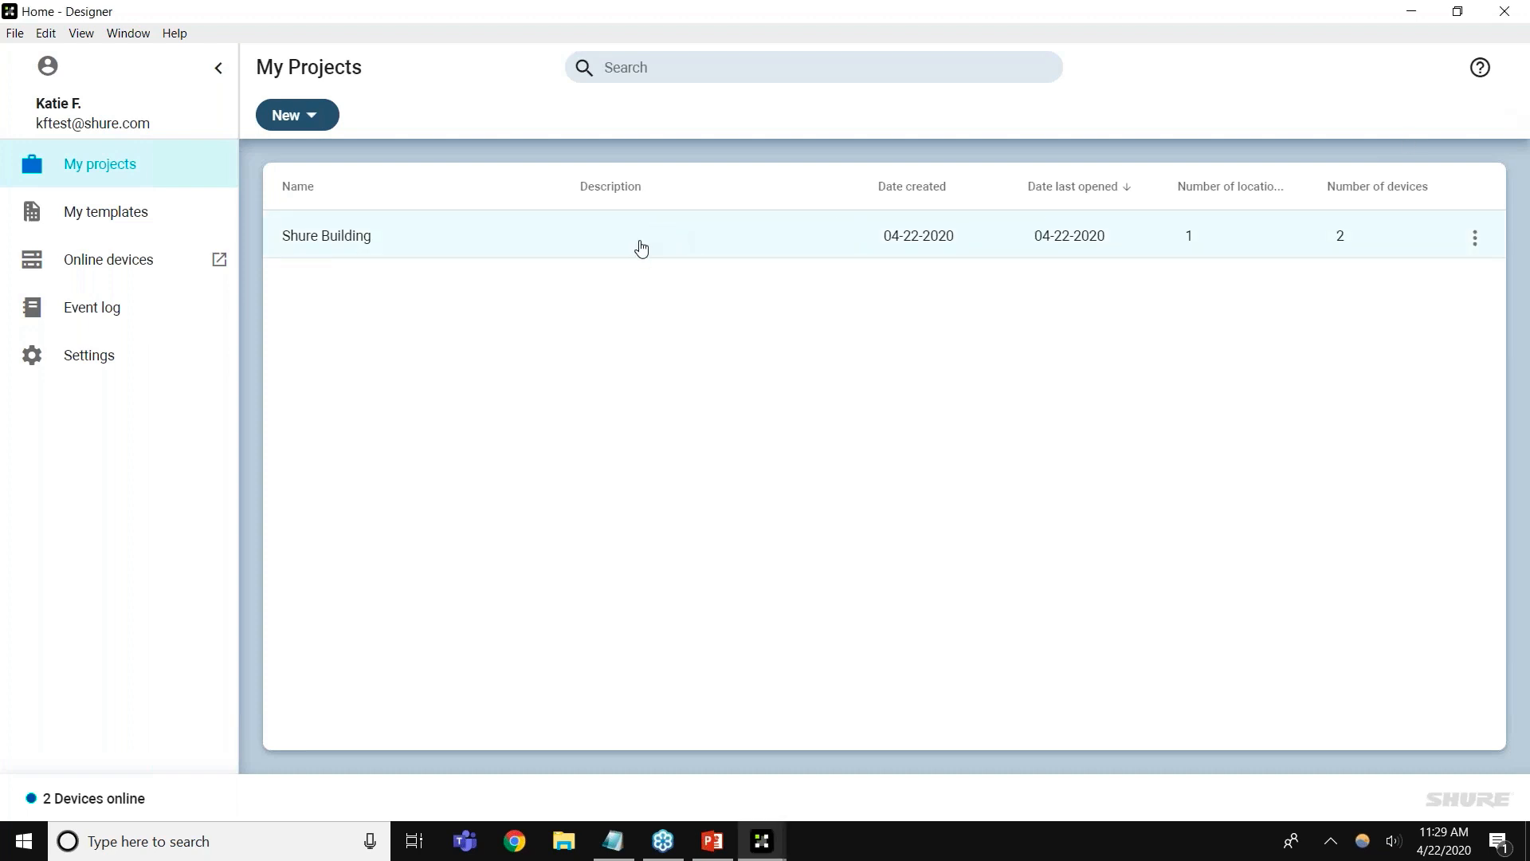
double_click(629, 308)
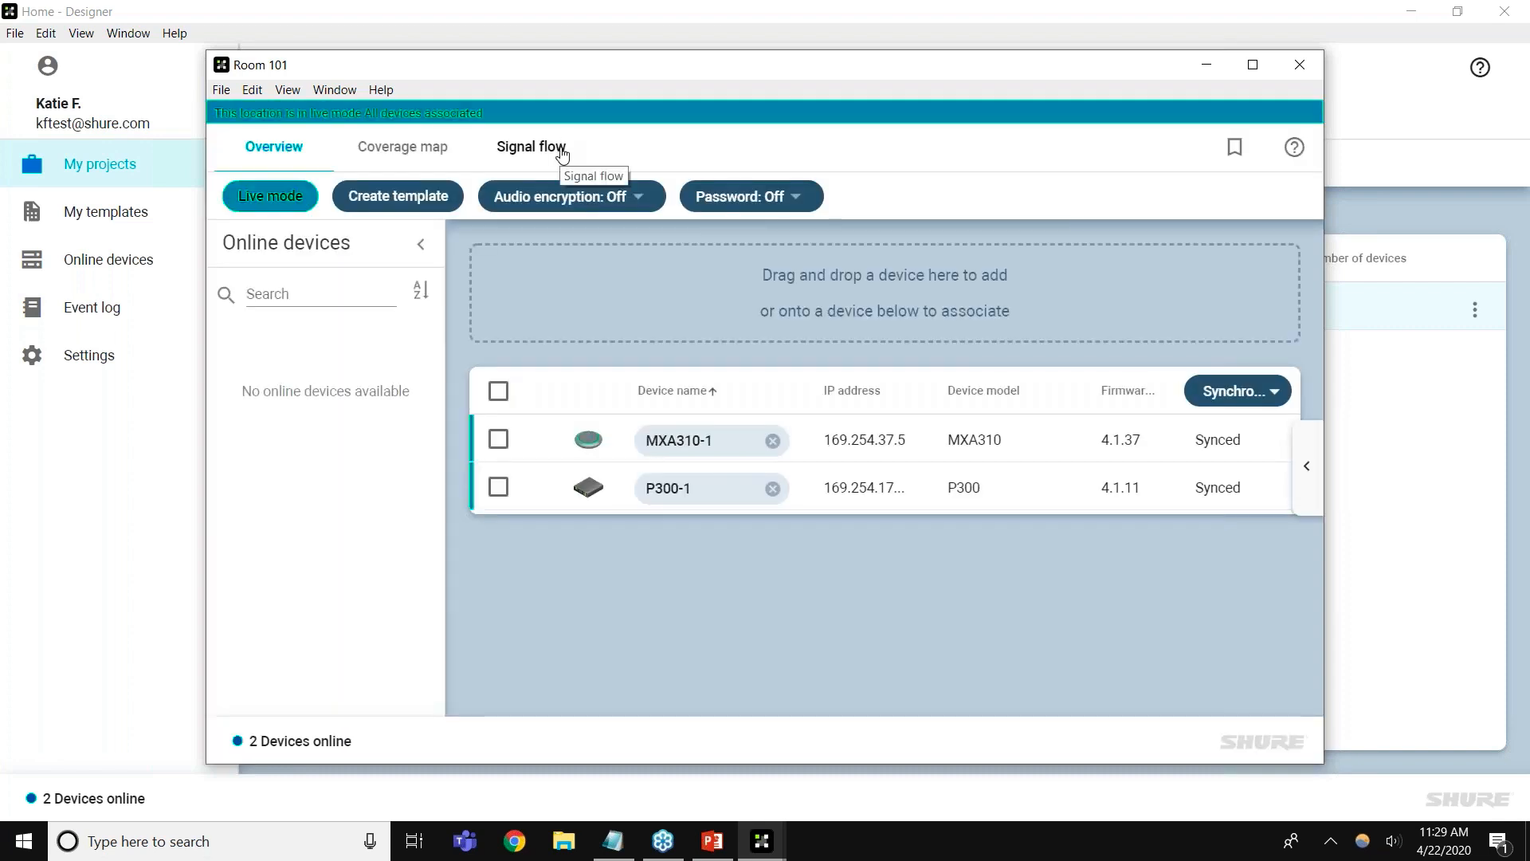
left_click(560, 150)
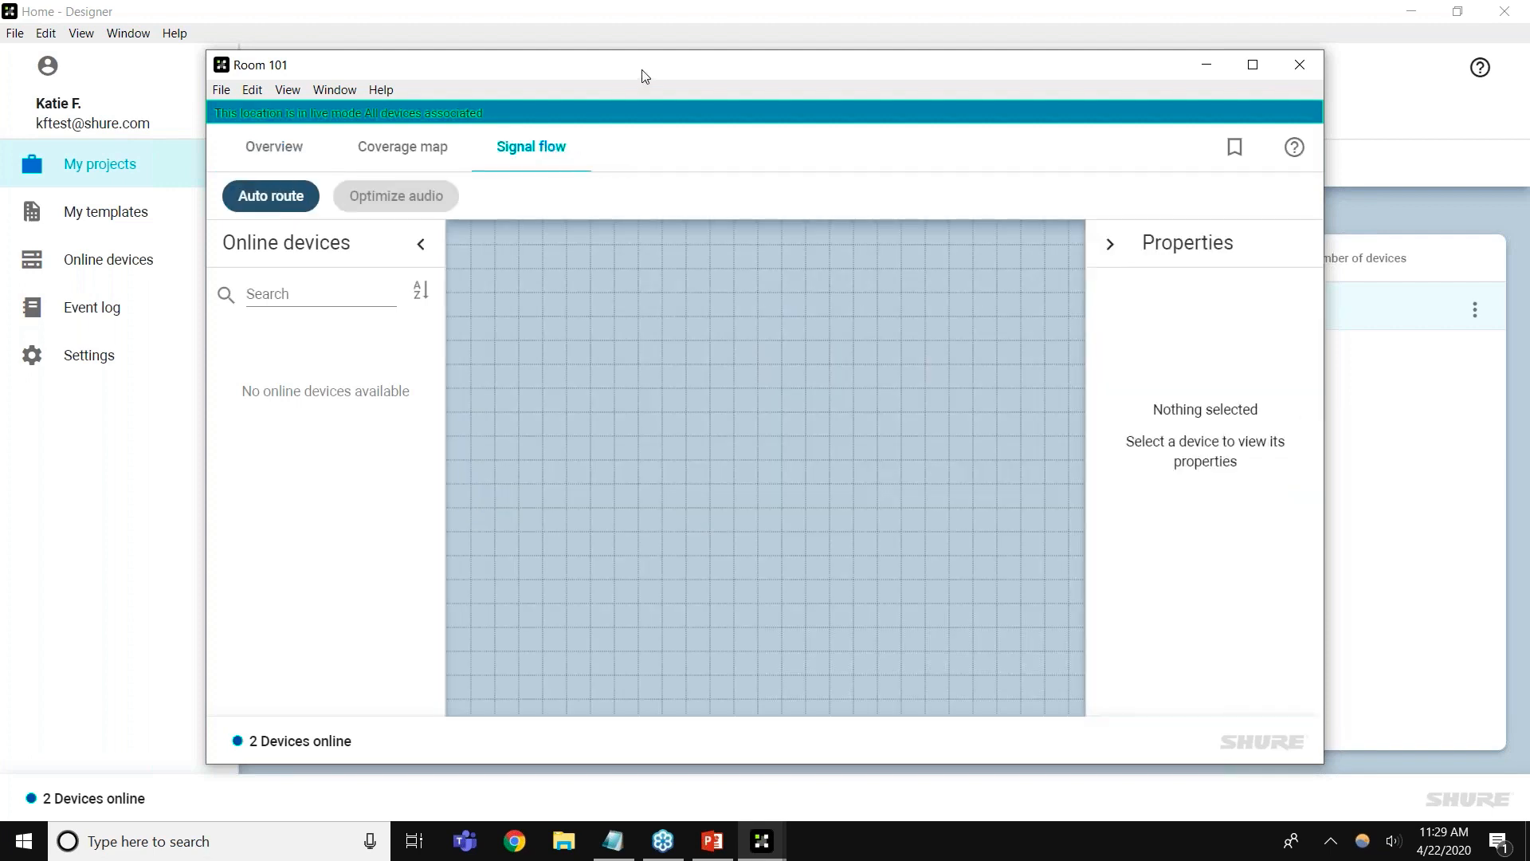
left_click_drag(646, 76, 611, 61)
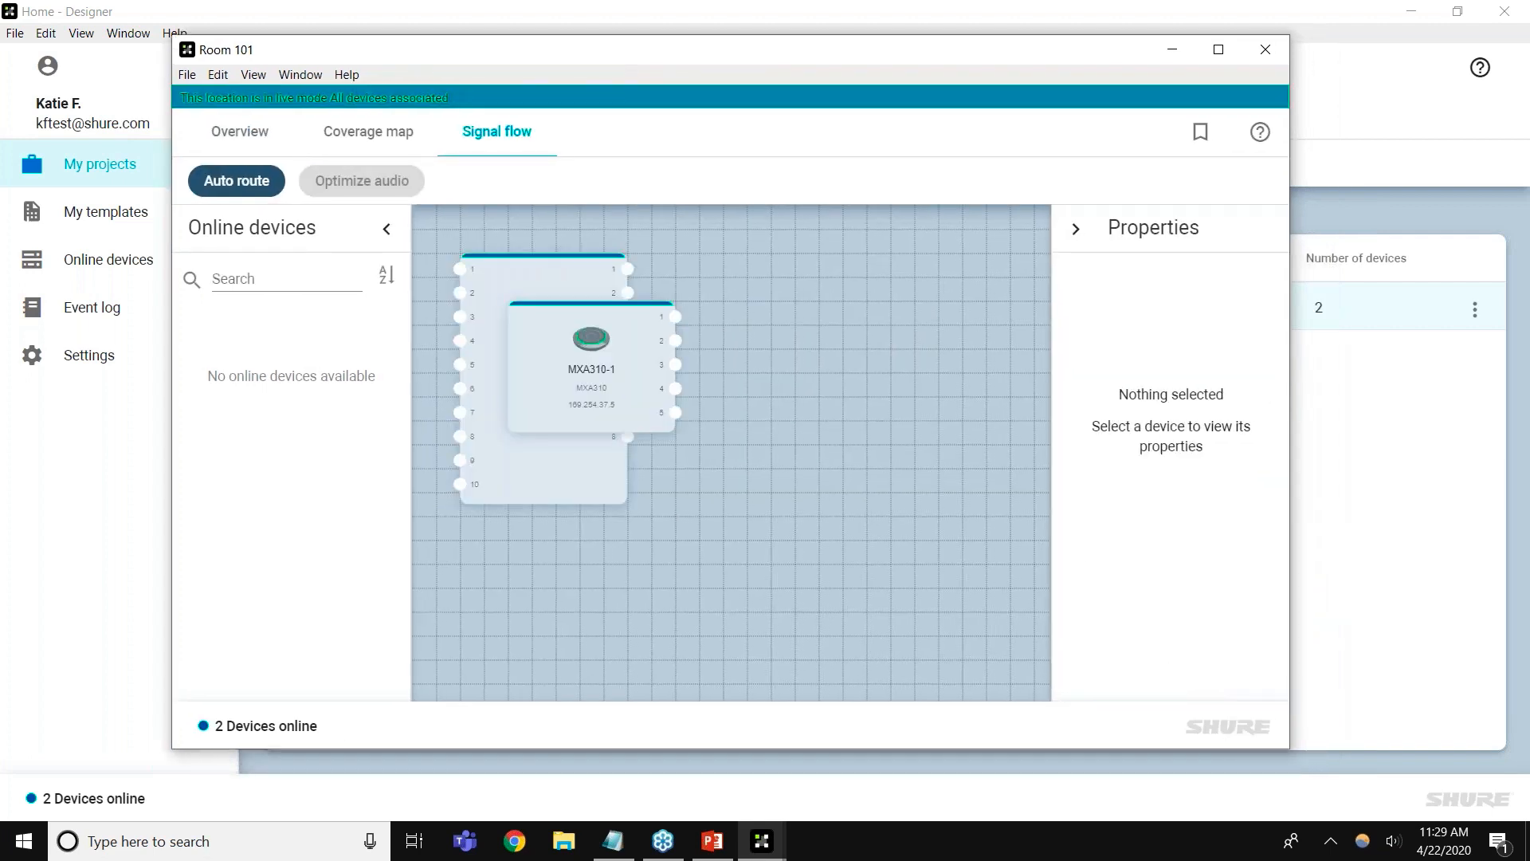
left_click_drag(1351, 769, 1475, 796)
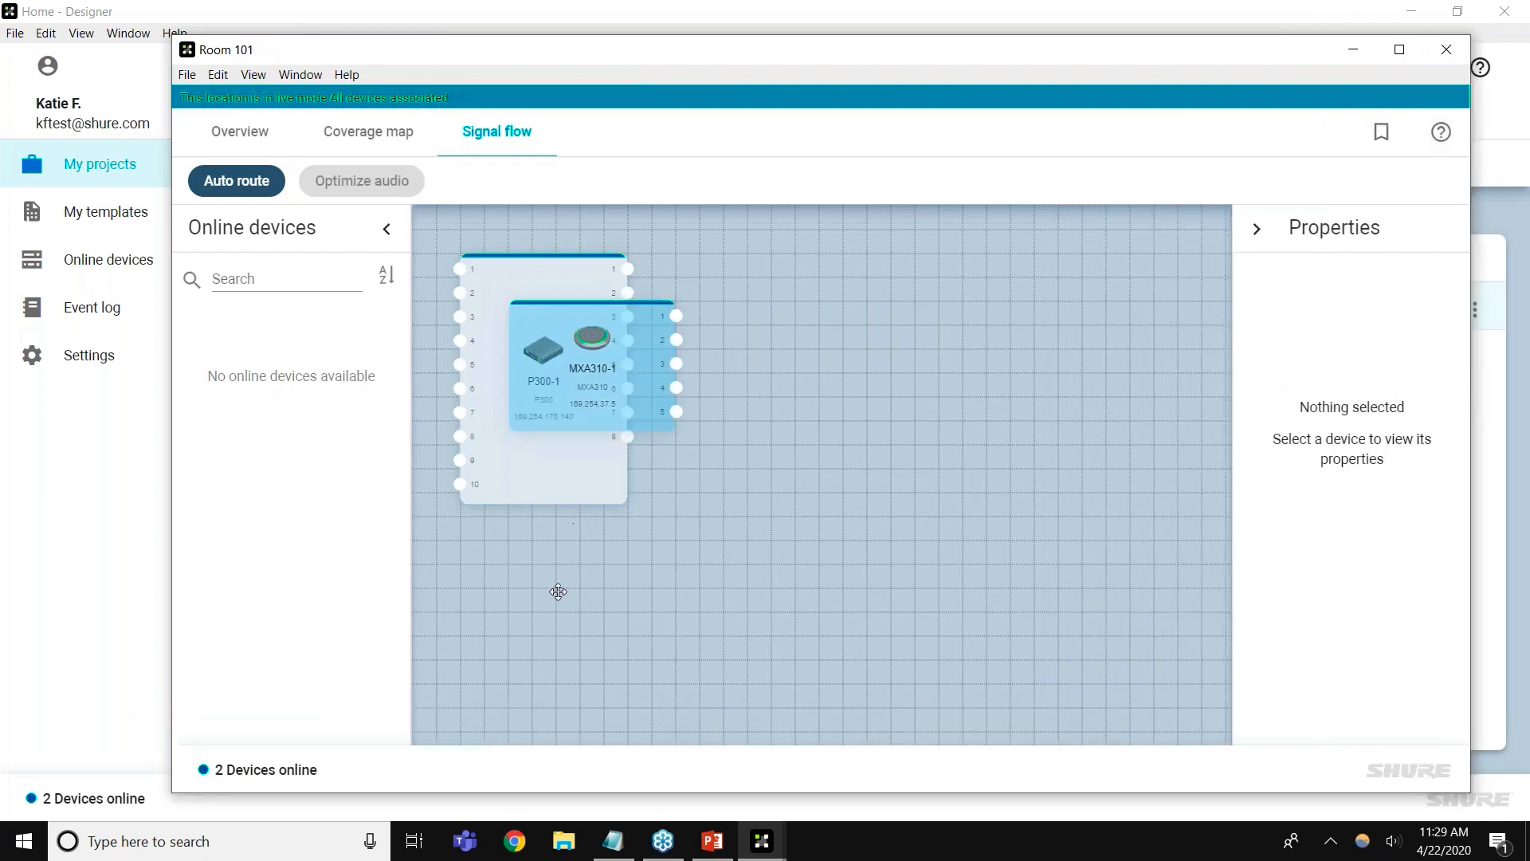
left_click_drag(585, 361, 558, 592)
left_click_drag(593, 464, 1104, 634)
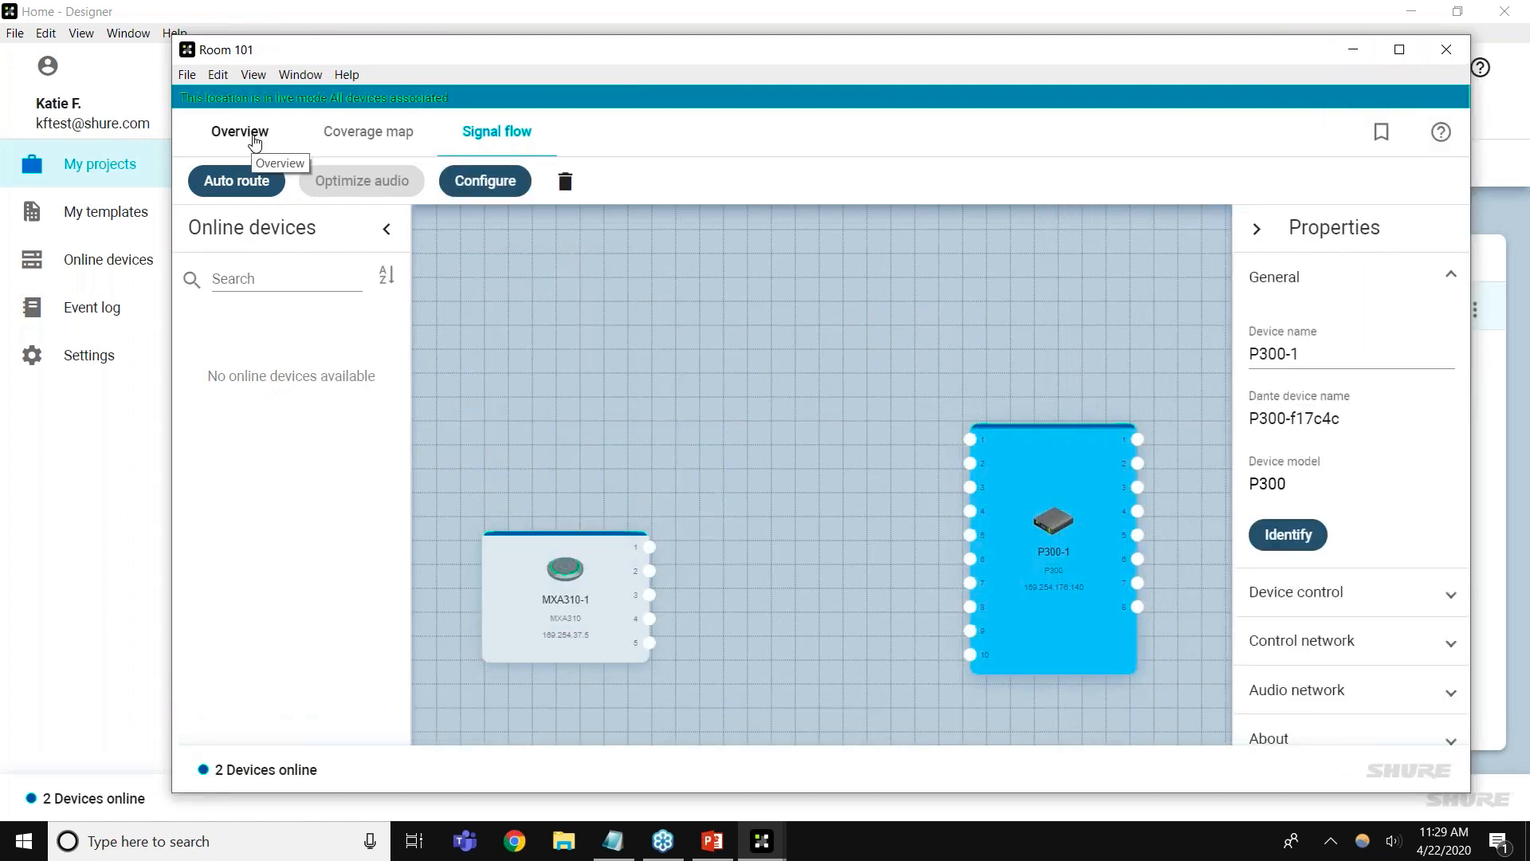
left_click(228, 140)
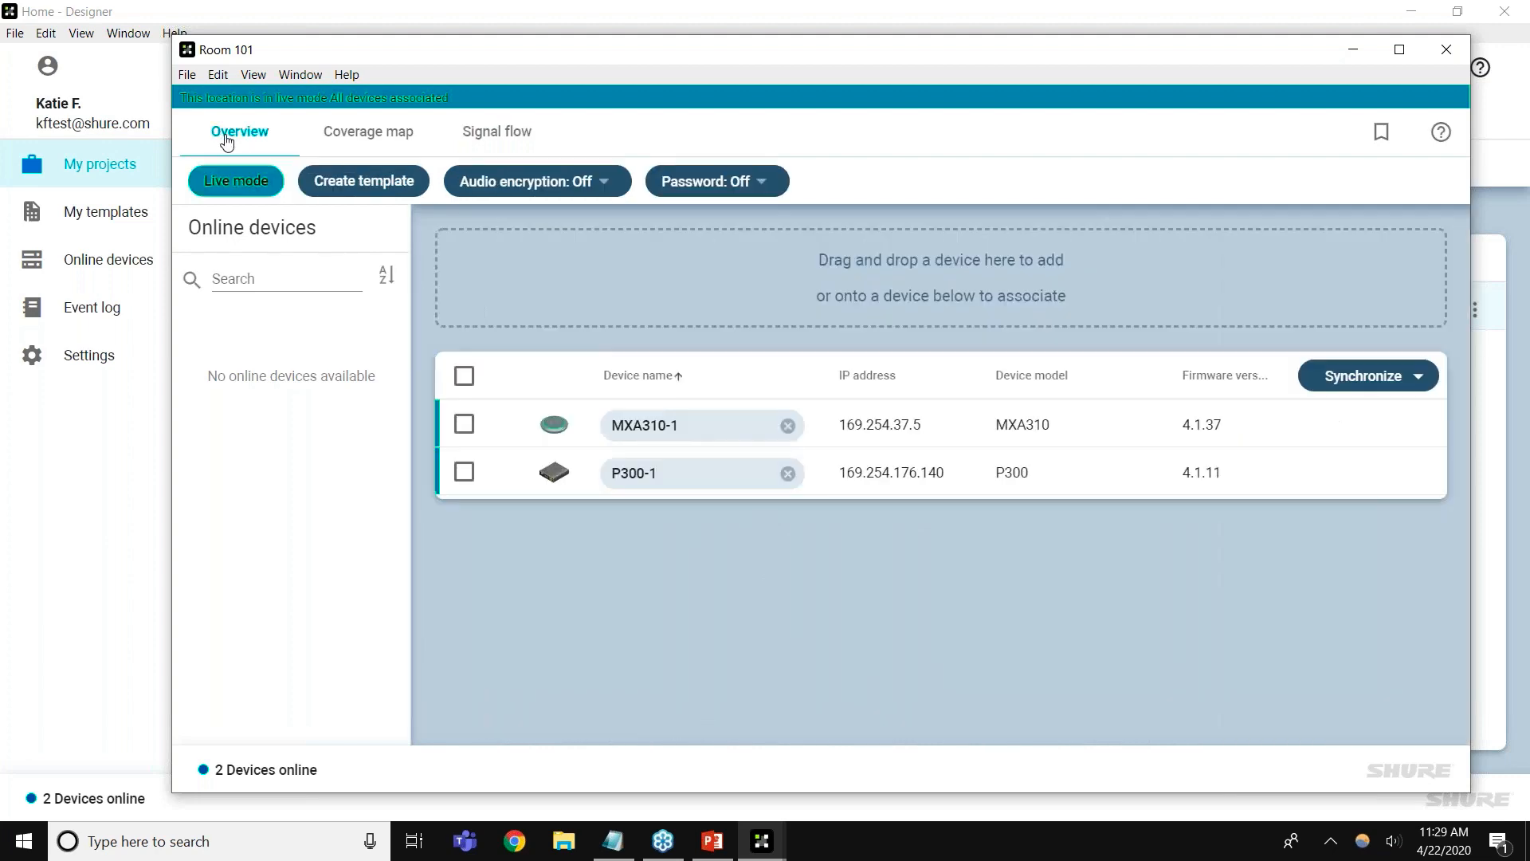
Turn off live mode, rearrange MXA310-1 and P300-1, and place an MXA910-1 at the upper left of the signal flow
left_click(241, 183)
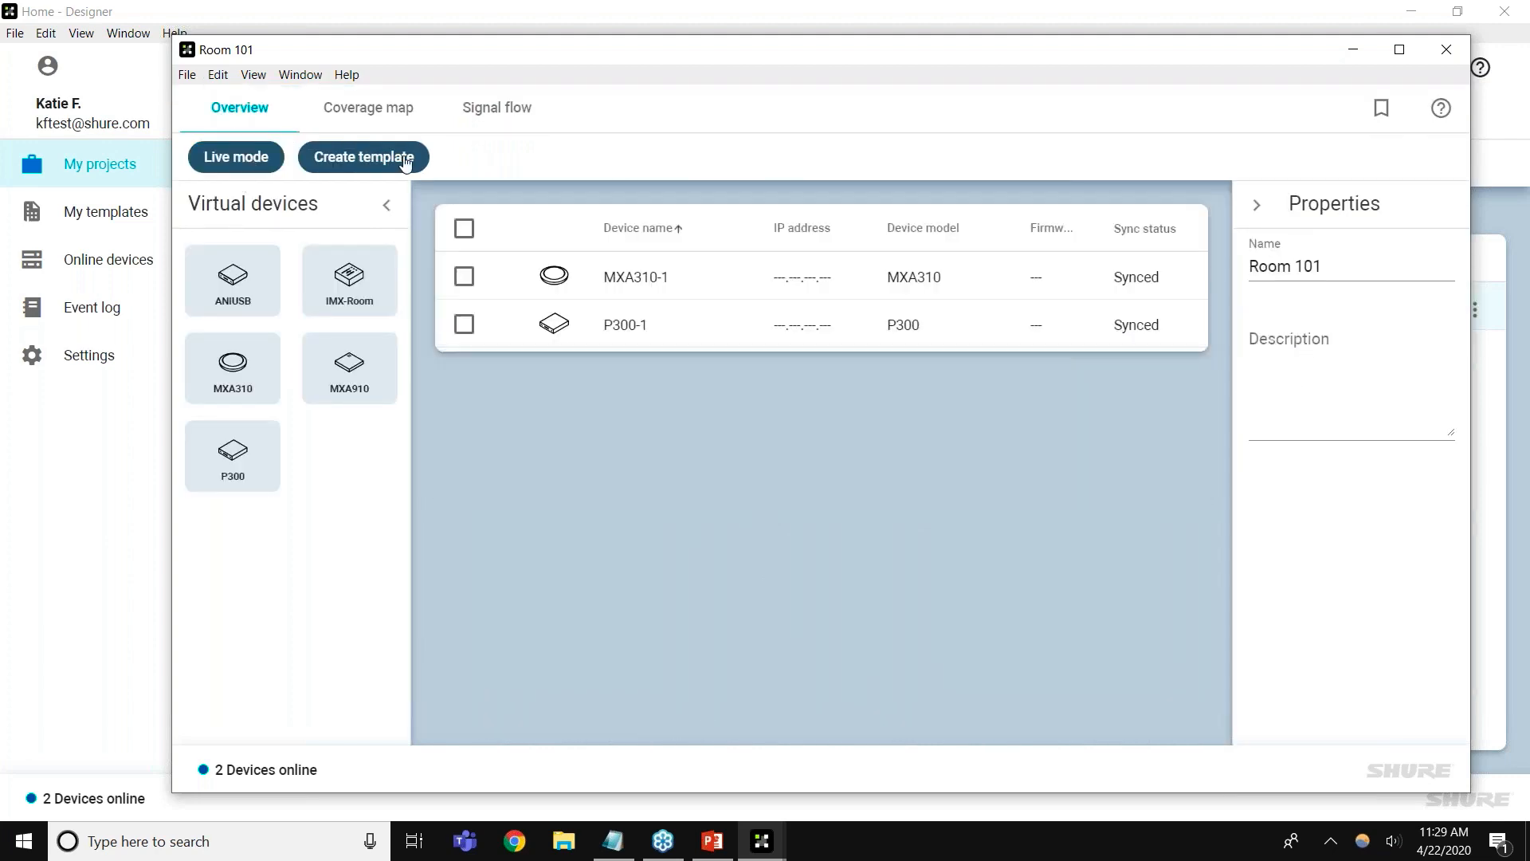
left_click(490, 122)
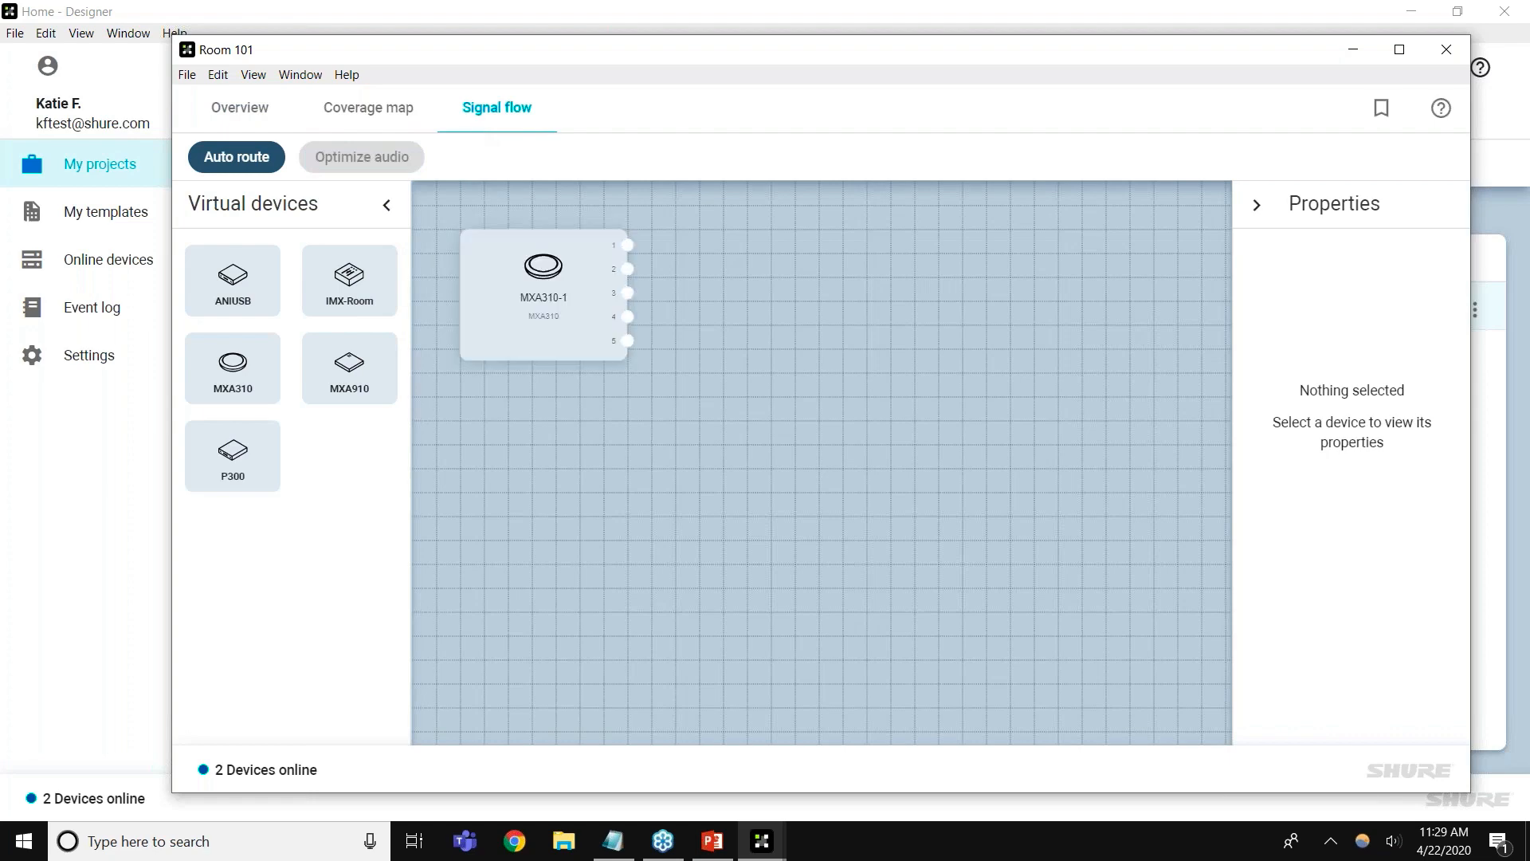
left_click_drag(576, 275, 554, 655)
left_click_drag(591, 444, 898, 399)
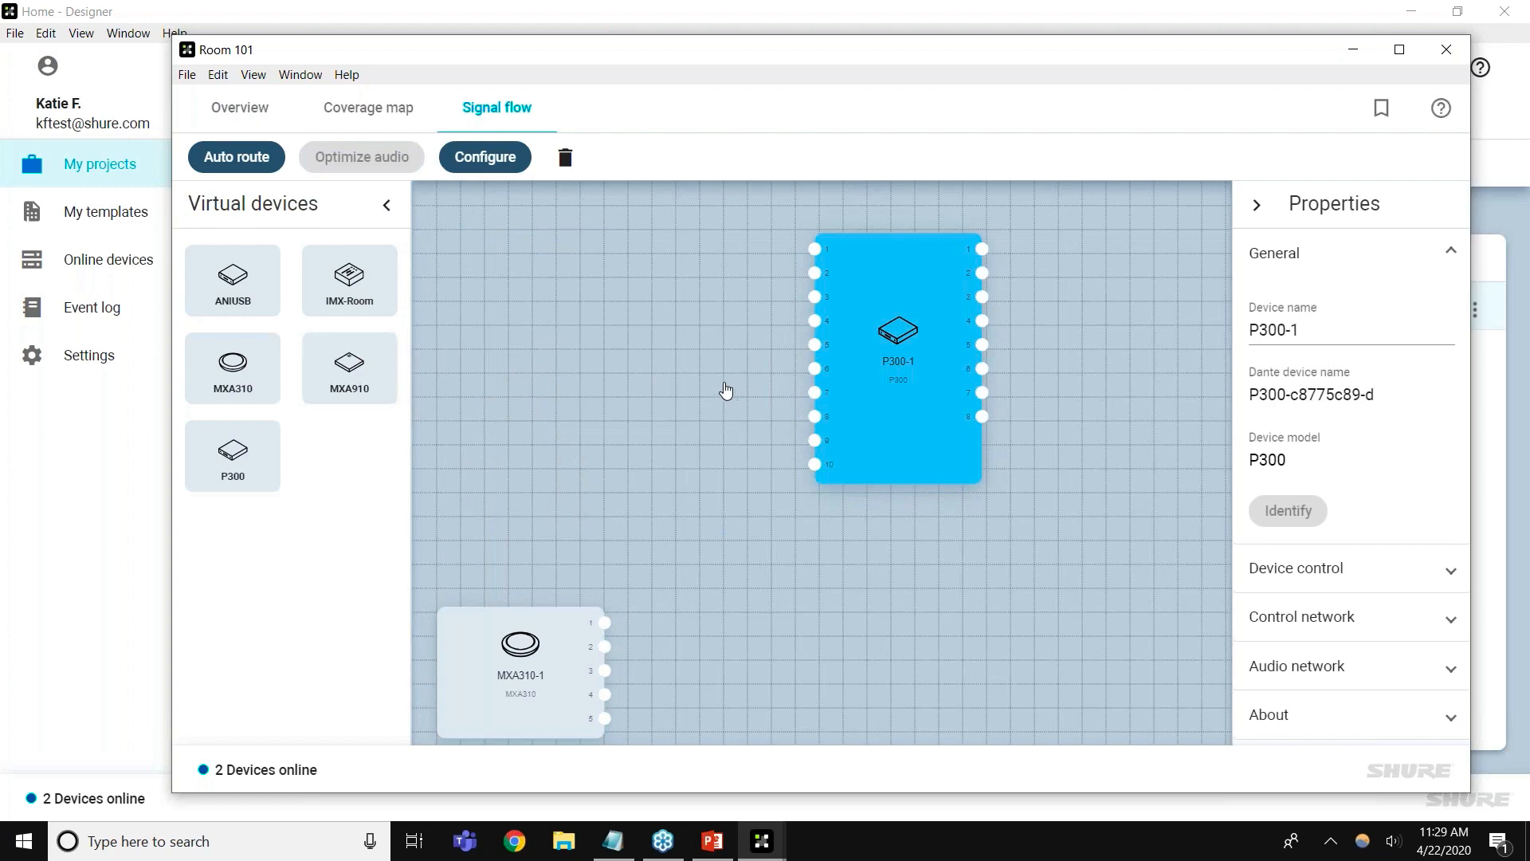
left_click_drag(641, 490, 624, 378)
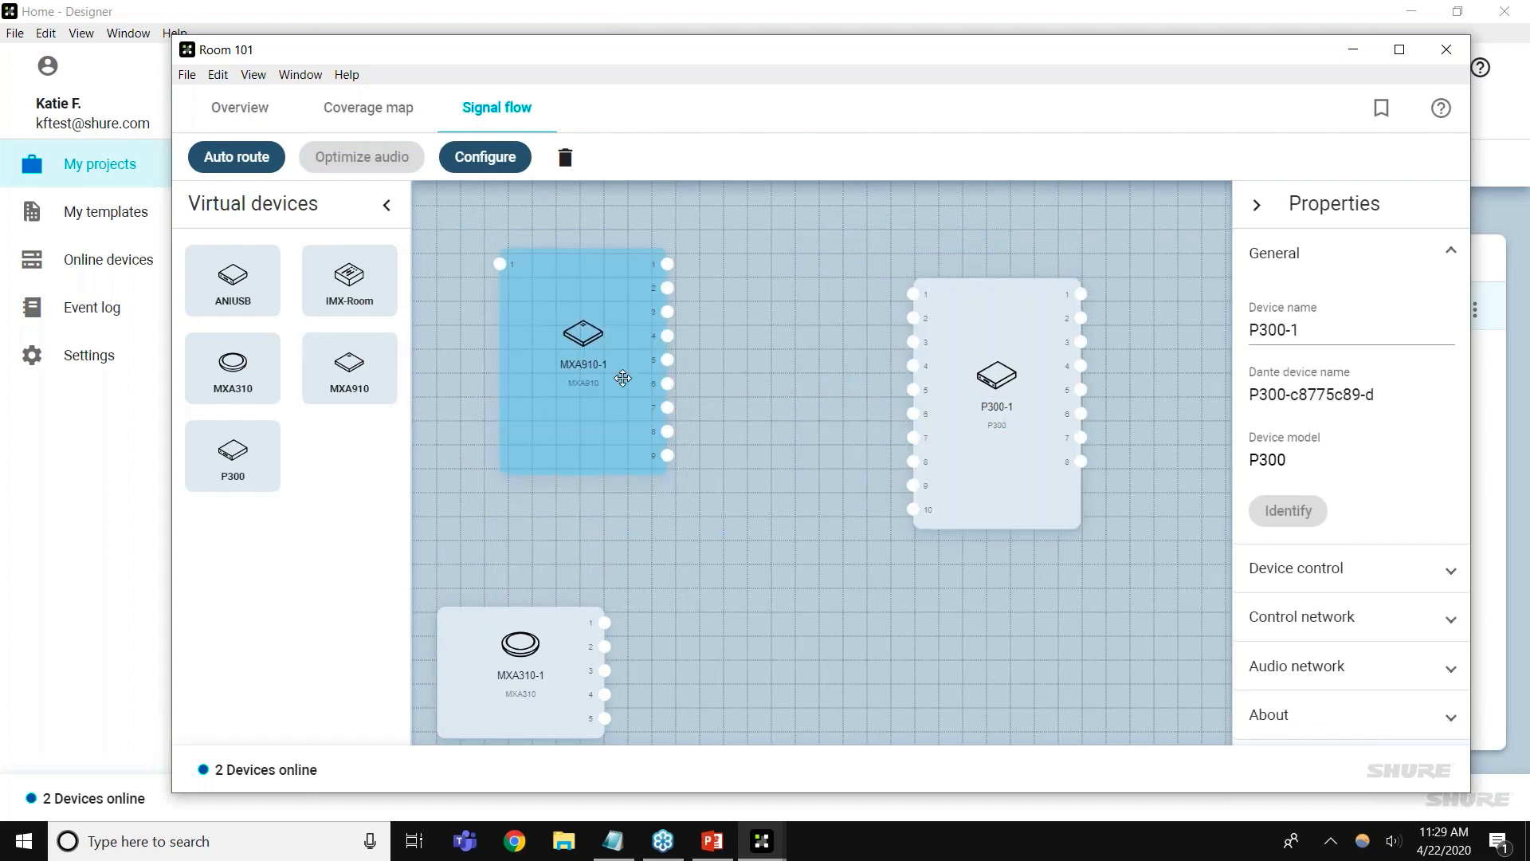
Route P300-1 output 1 to MXA910-1 input 1, then delete that route
left_click_drag(1082, 293, 499, 264)
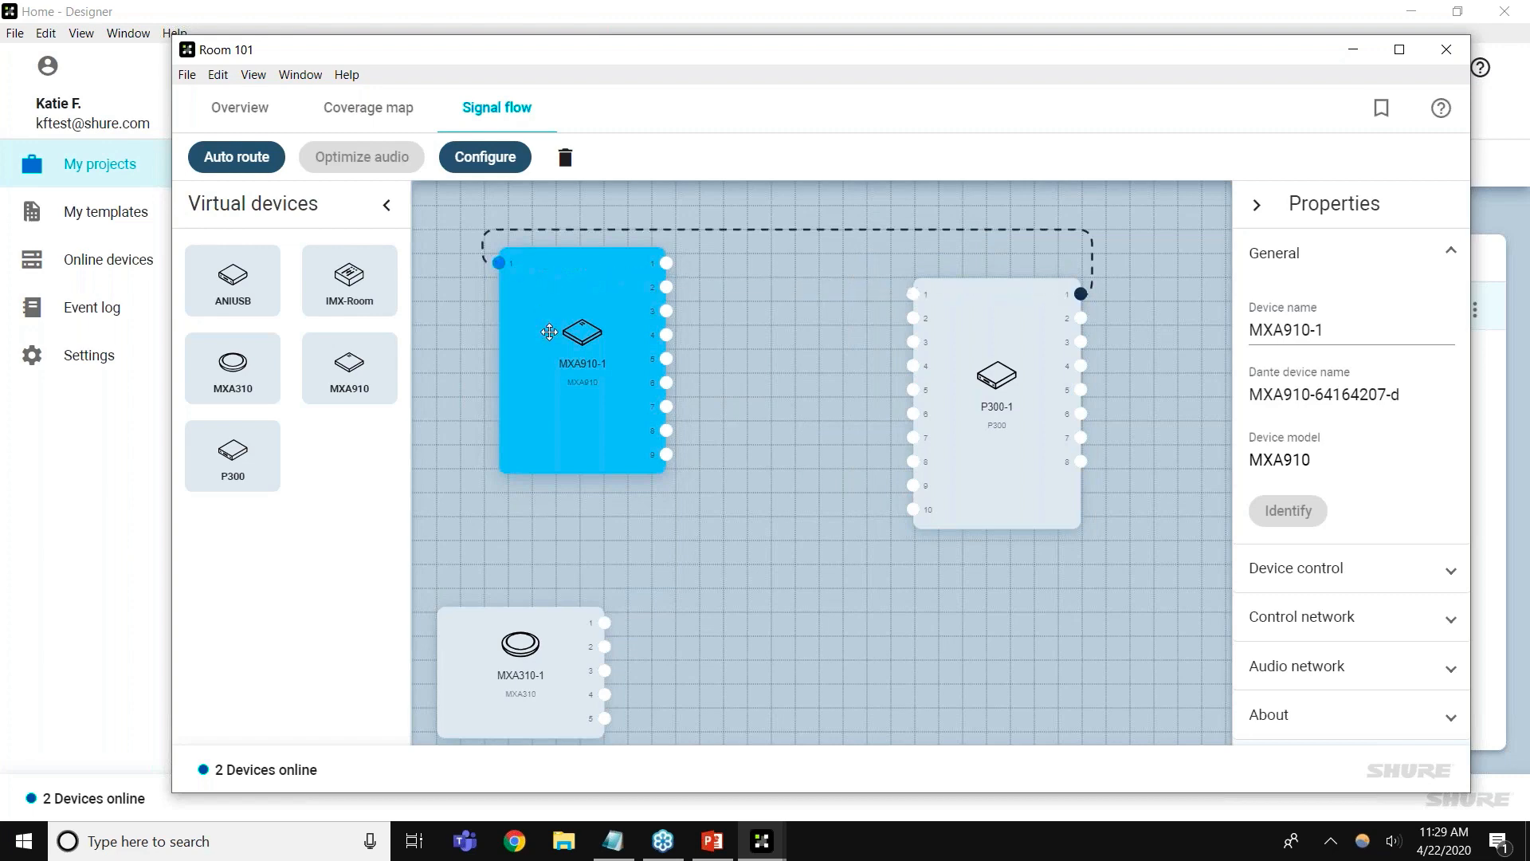
left_click_drag(553, 360, 550, 332)
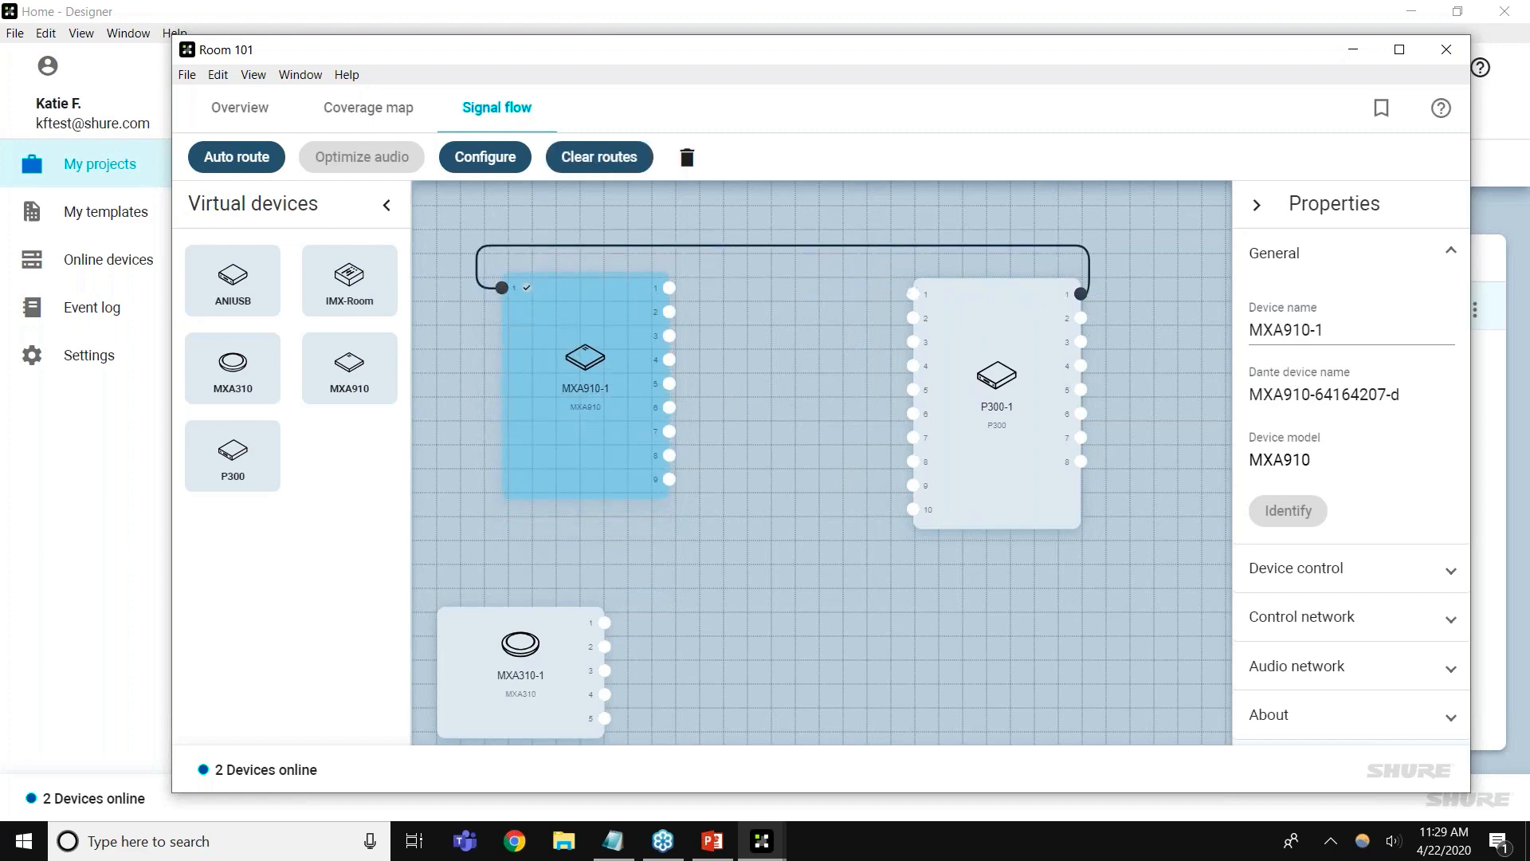
left_click(741, 377)
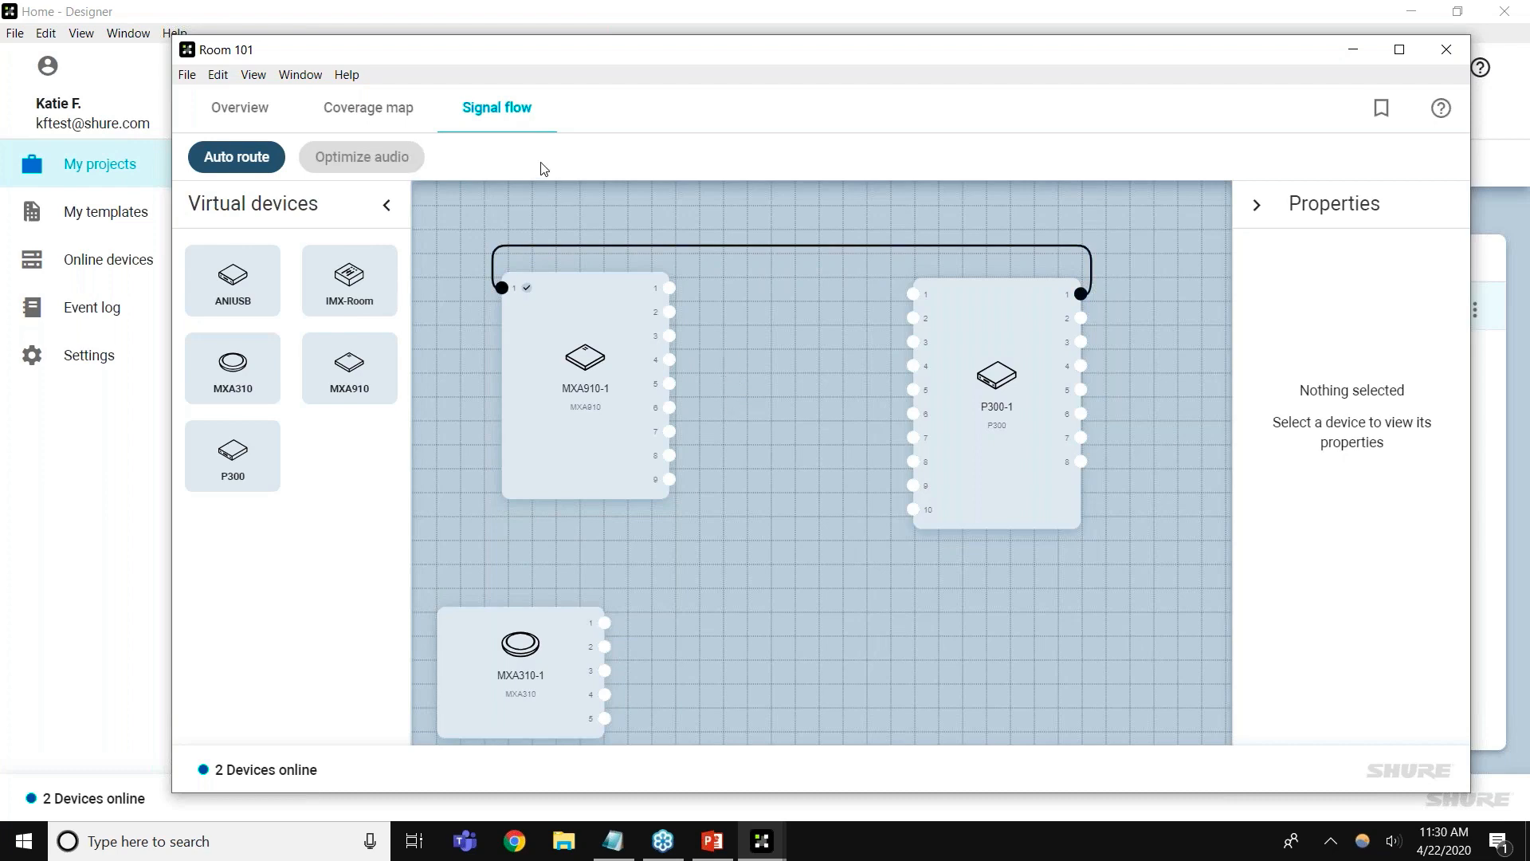
left_click(650, 247)
key("Delete")
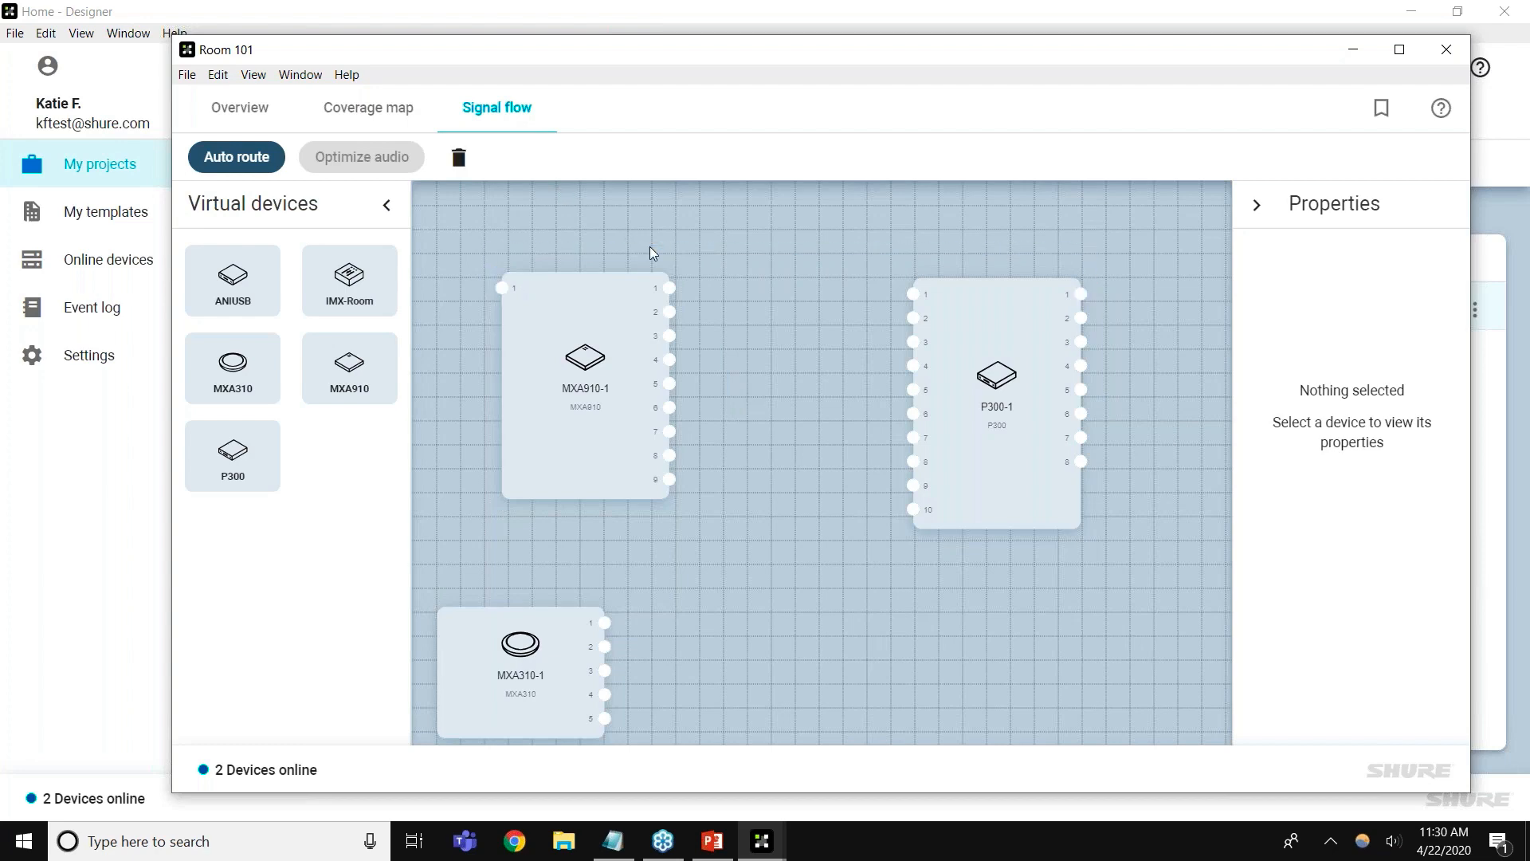
left_click_drag(550, 678, 614, 666)
left_click(709, 666)
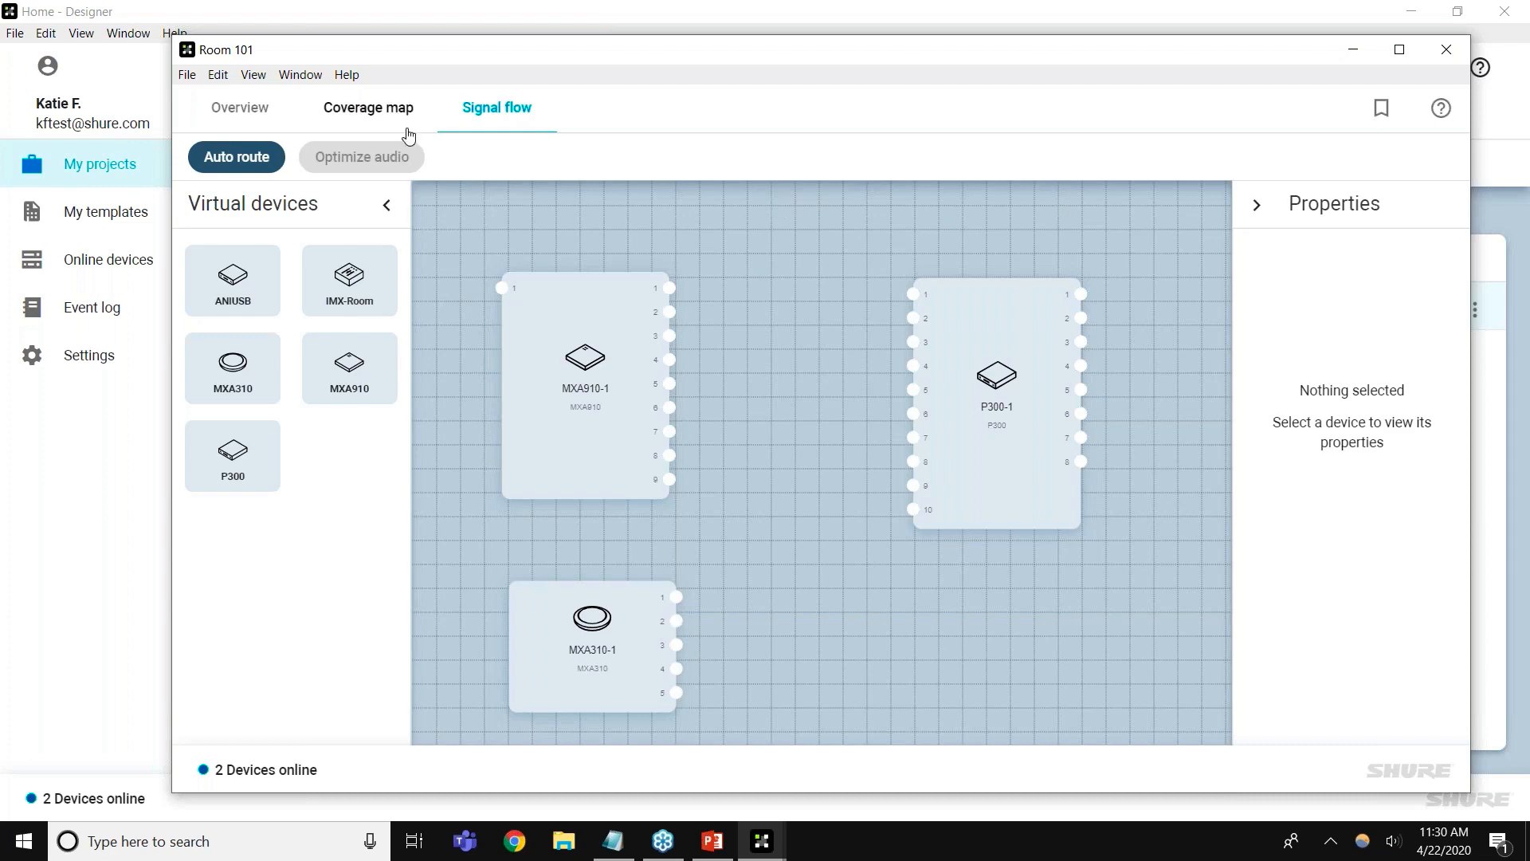
Centre MXA910-1 over the table on the coverage map and shorten lobe 5 to 10.6 ft
left_click(410, 126)
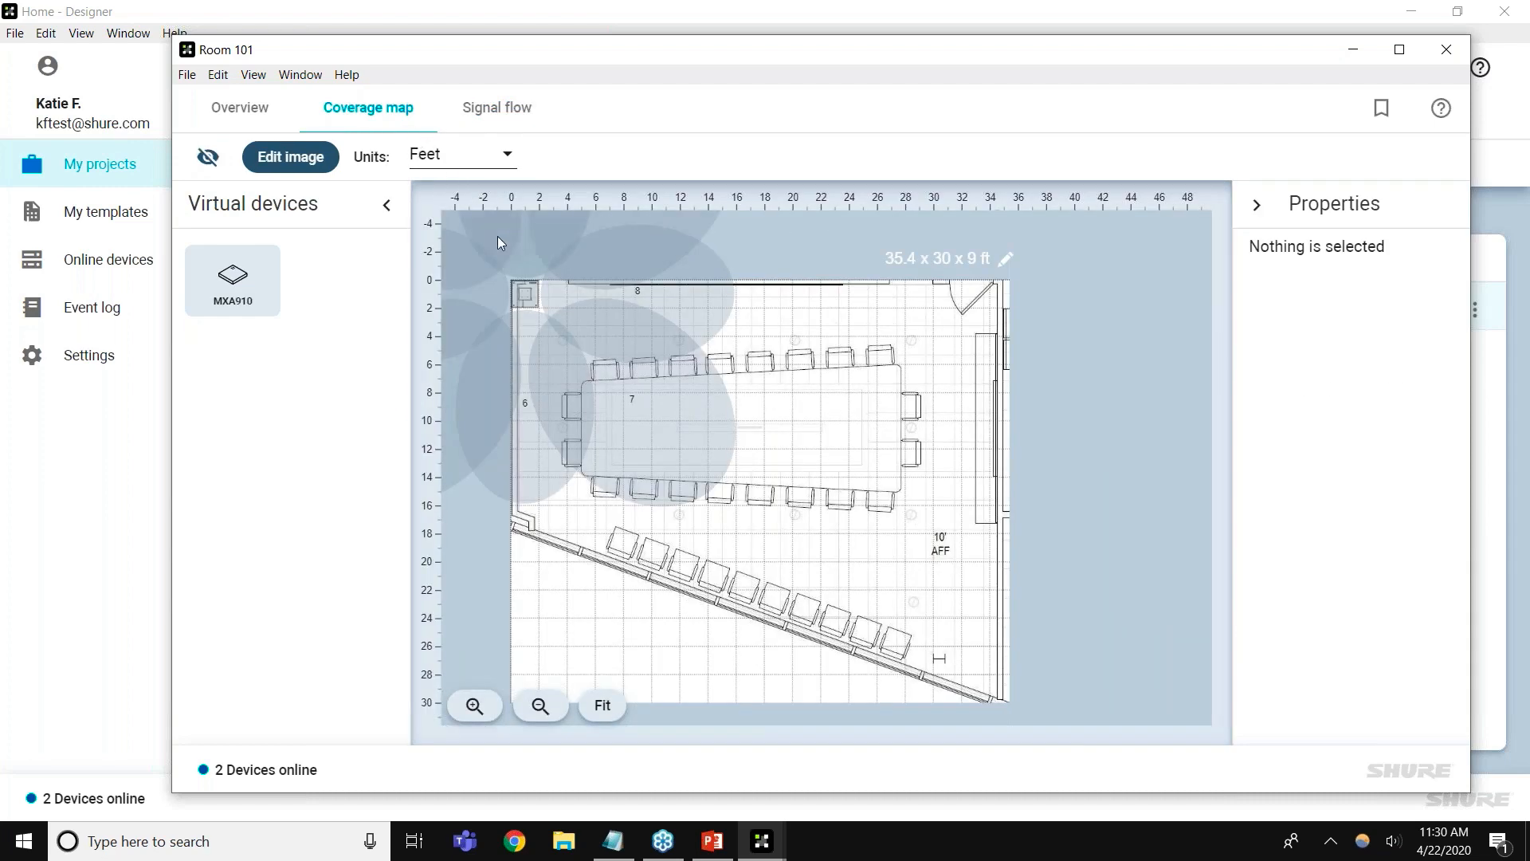
left_click_drag(525, 294, 779, 434)
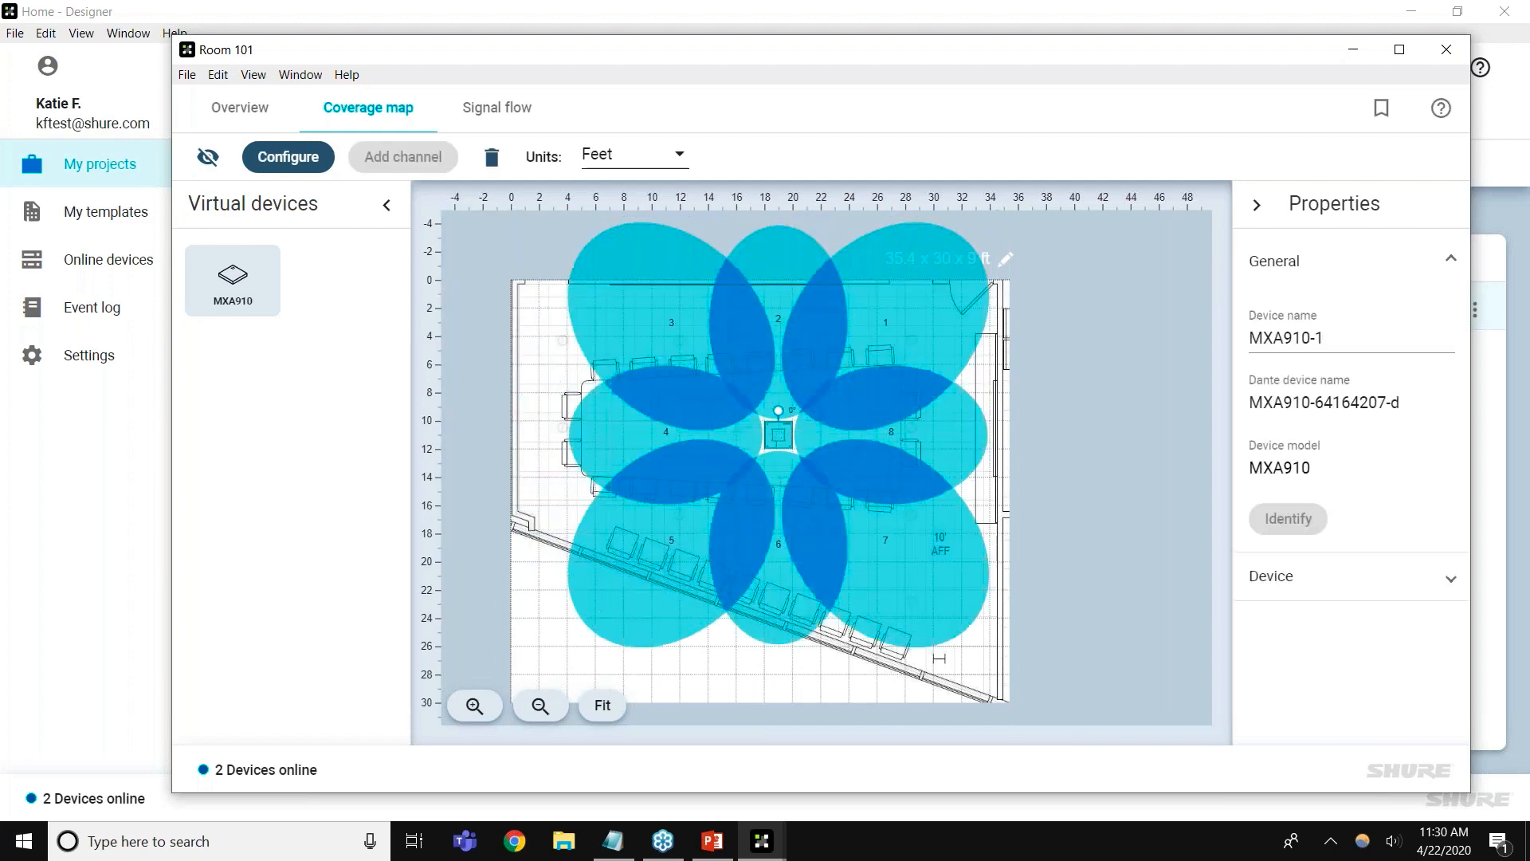
left_click(633, 426)
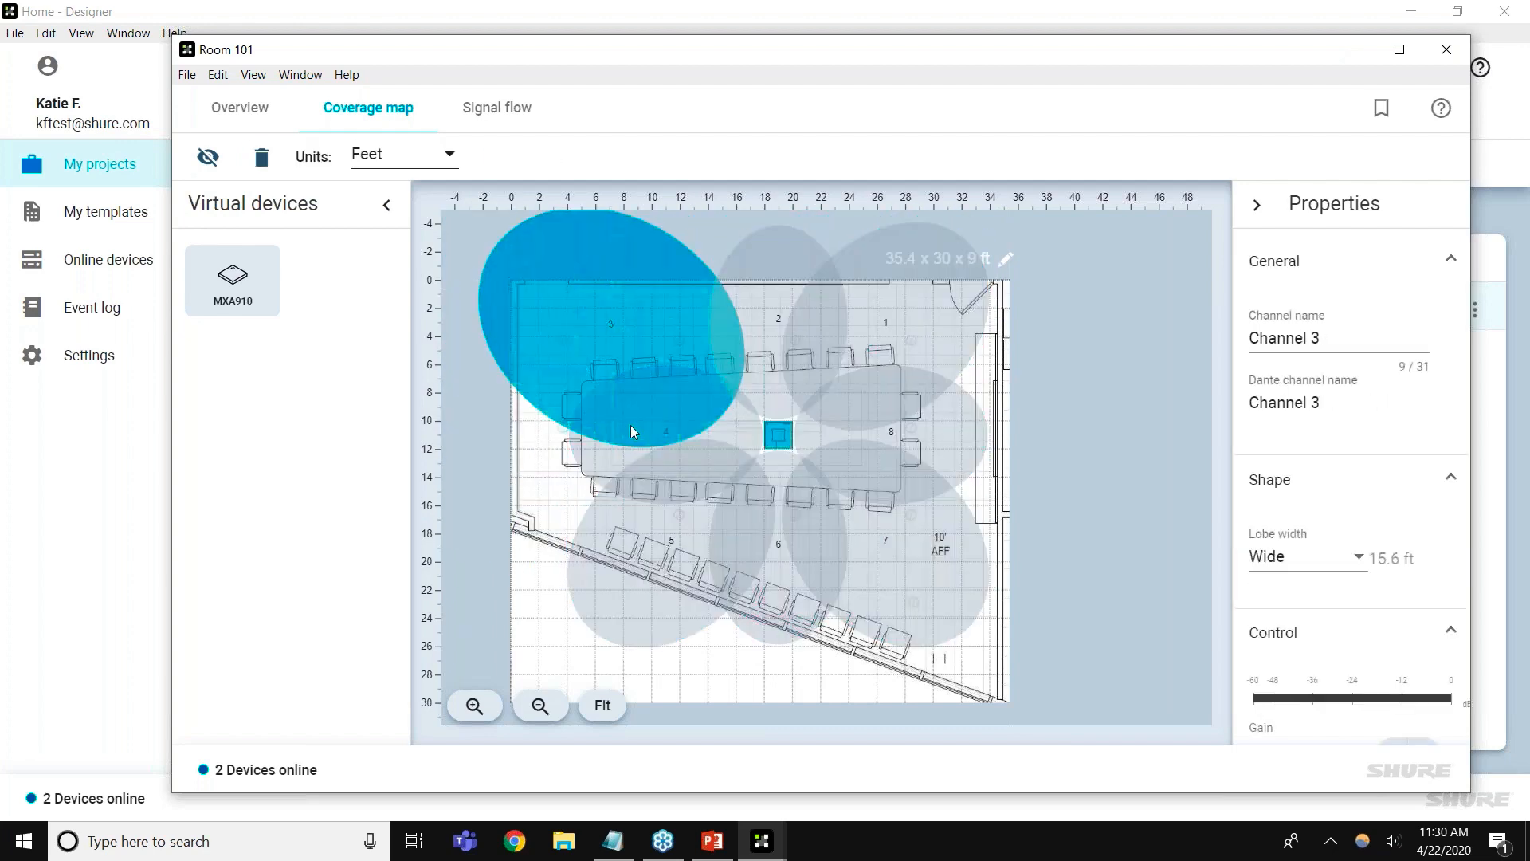
left_click(566, 468)
left_click_drag(629, 579, 641, 545)
left_click(931, 337)
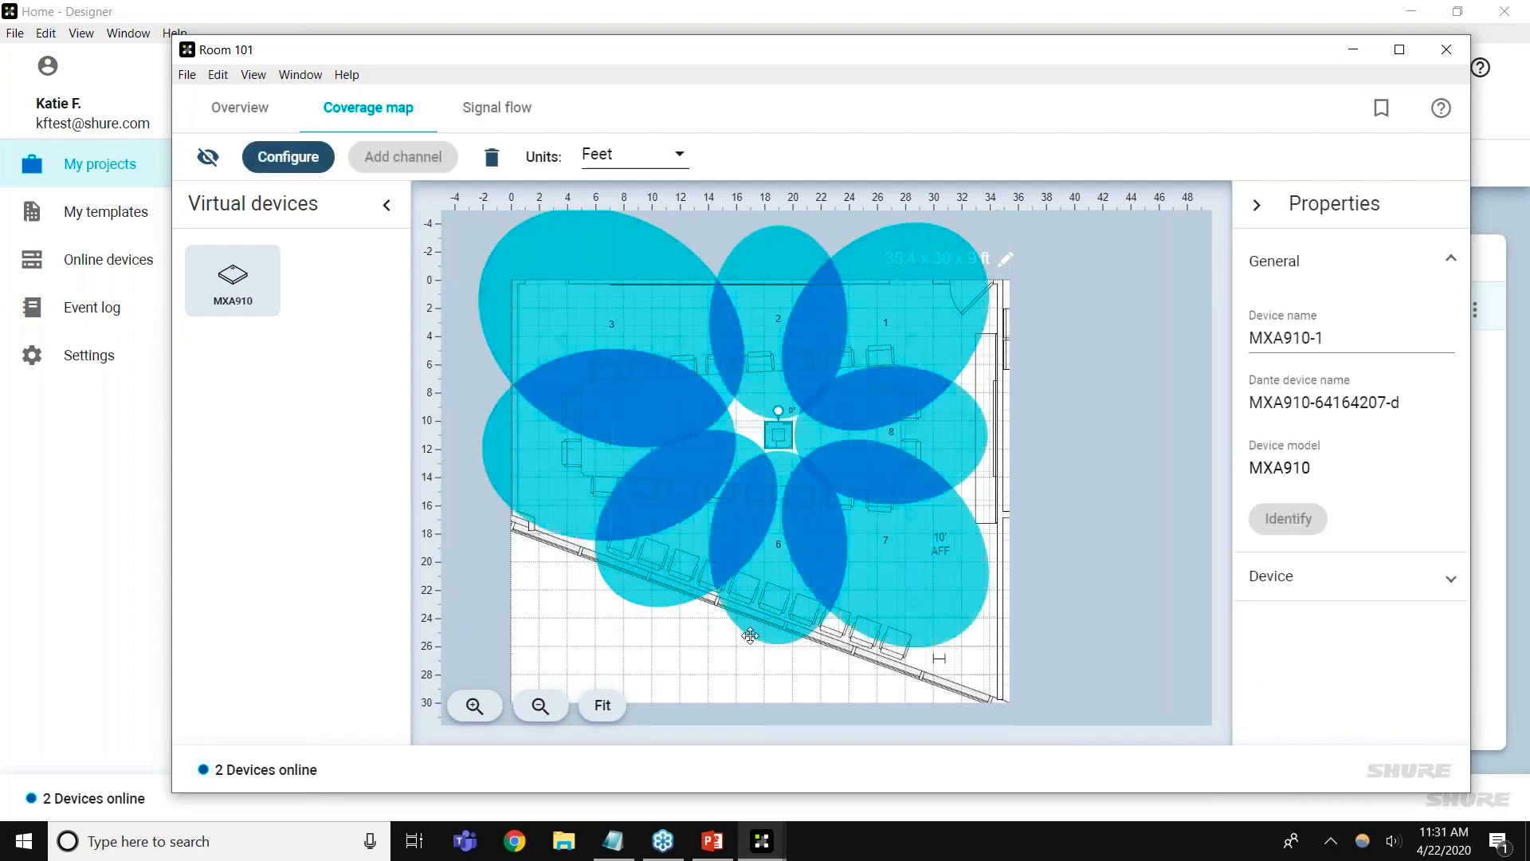
left_click(690, 542)
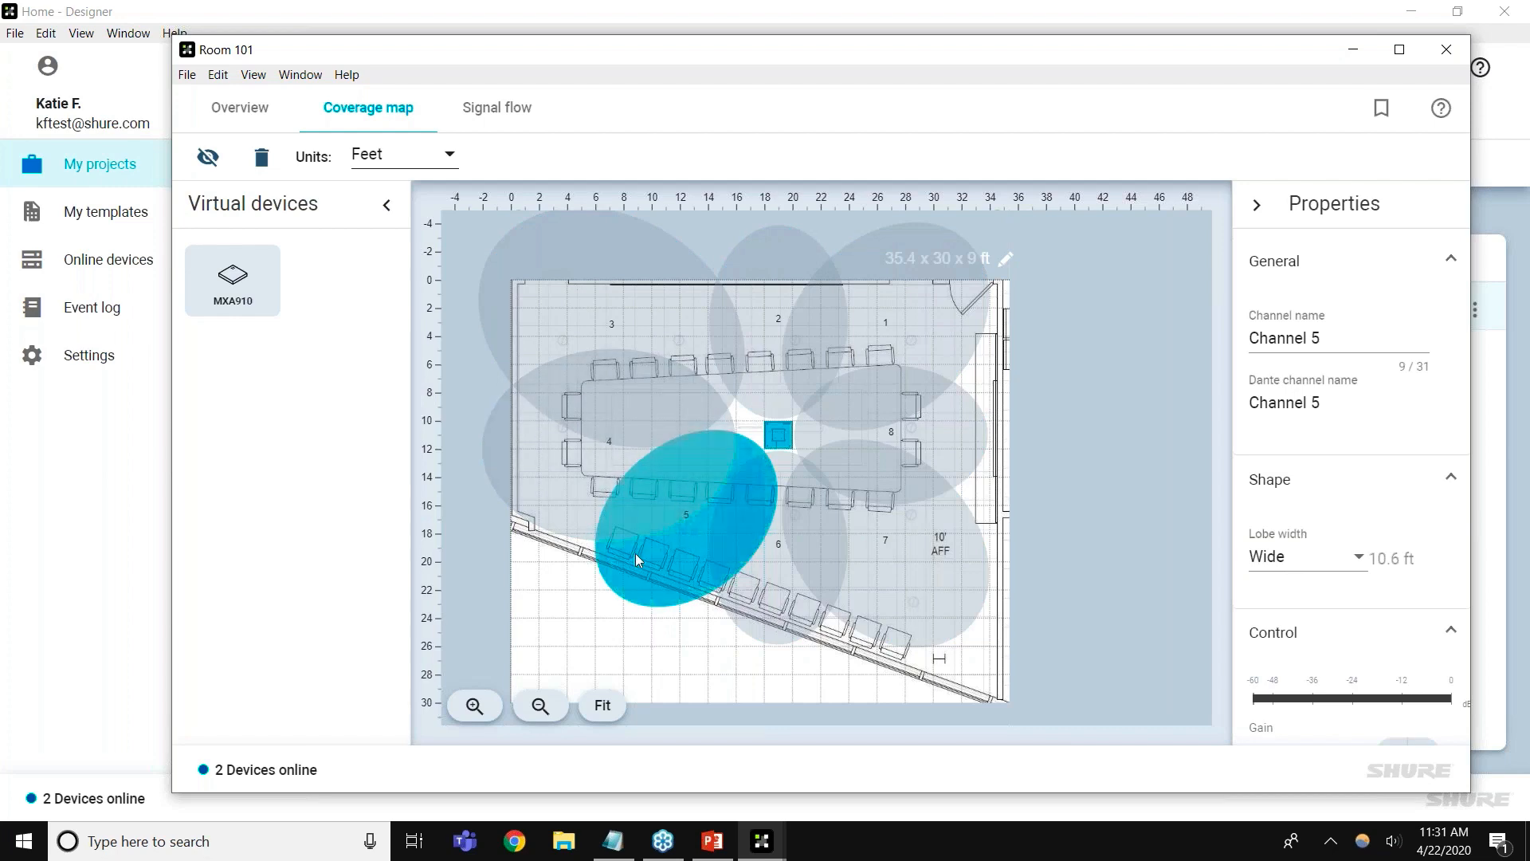
left_click(579, 562)
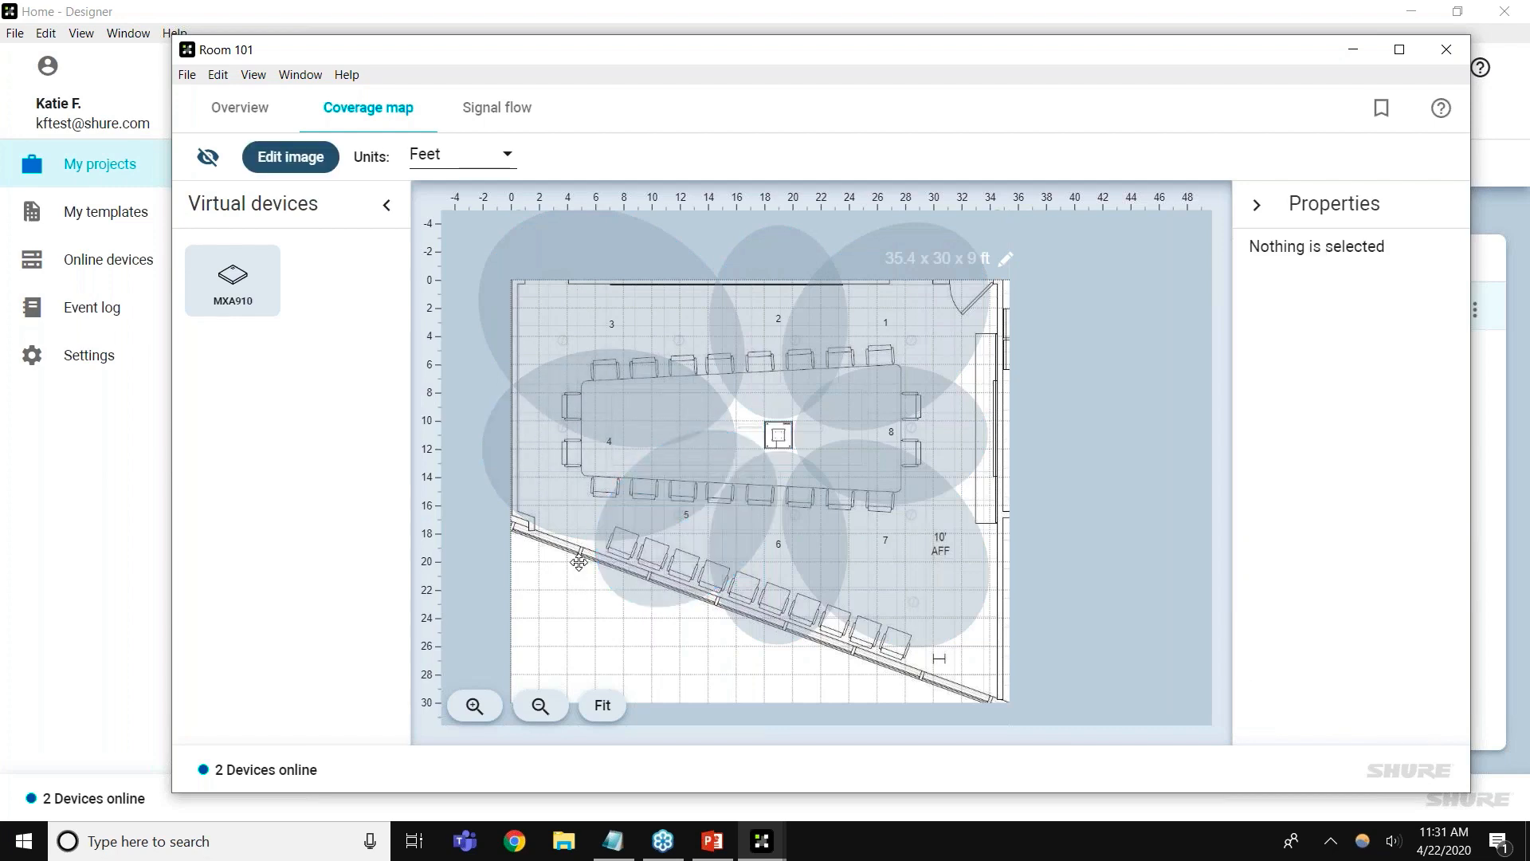
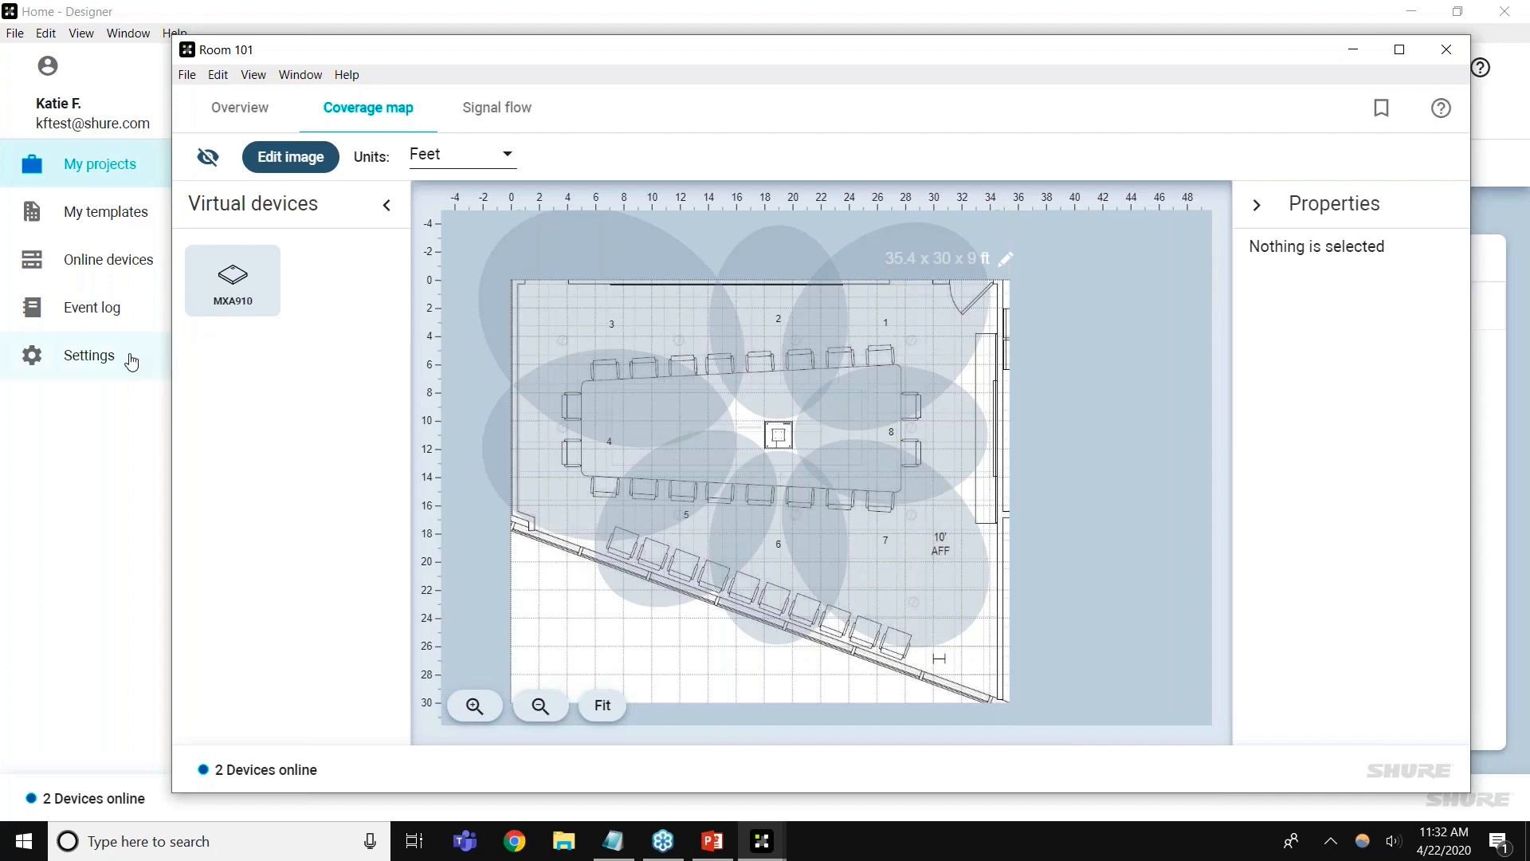
Open Settings from the Home window, then go back to Shure Building's My projects list
left_click(131, 363)
left_click(132, 364)
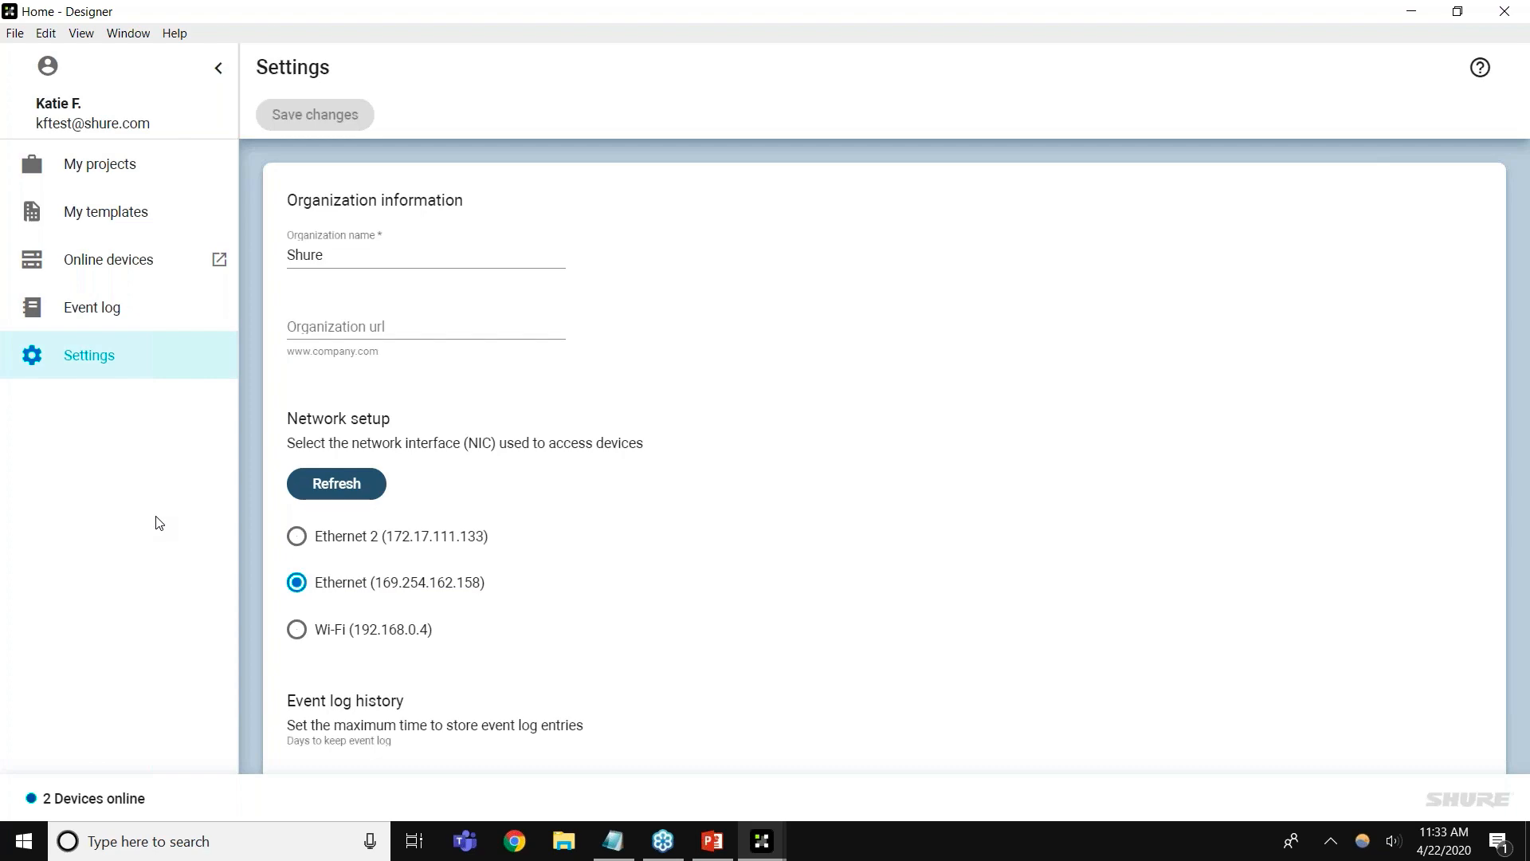
left_click(143, 180)
Open Shure Building's Room 101, turn live mode off in Overview, and show the coverage map
left_click(342, 239)
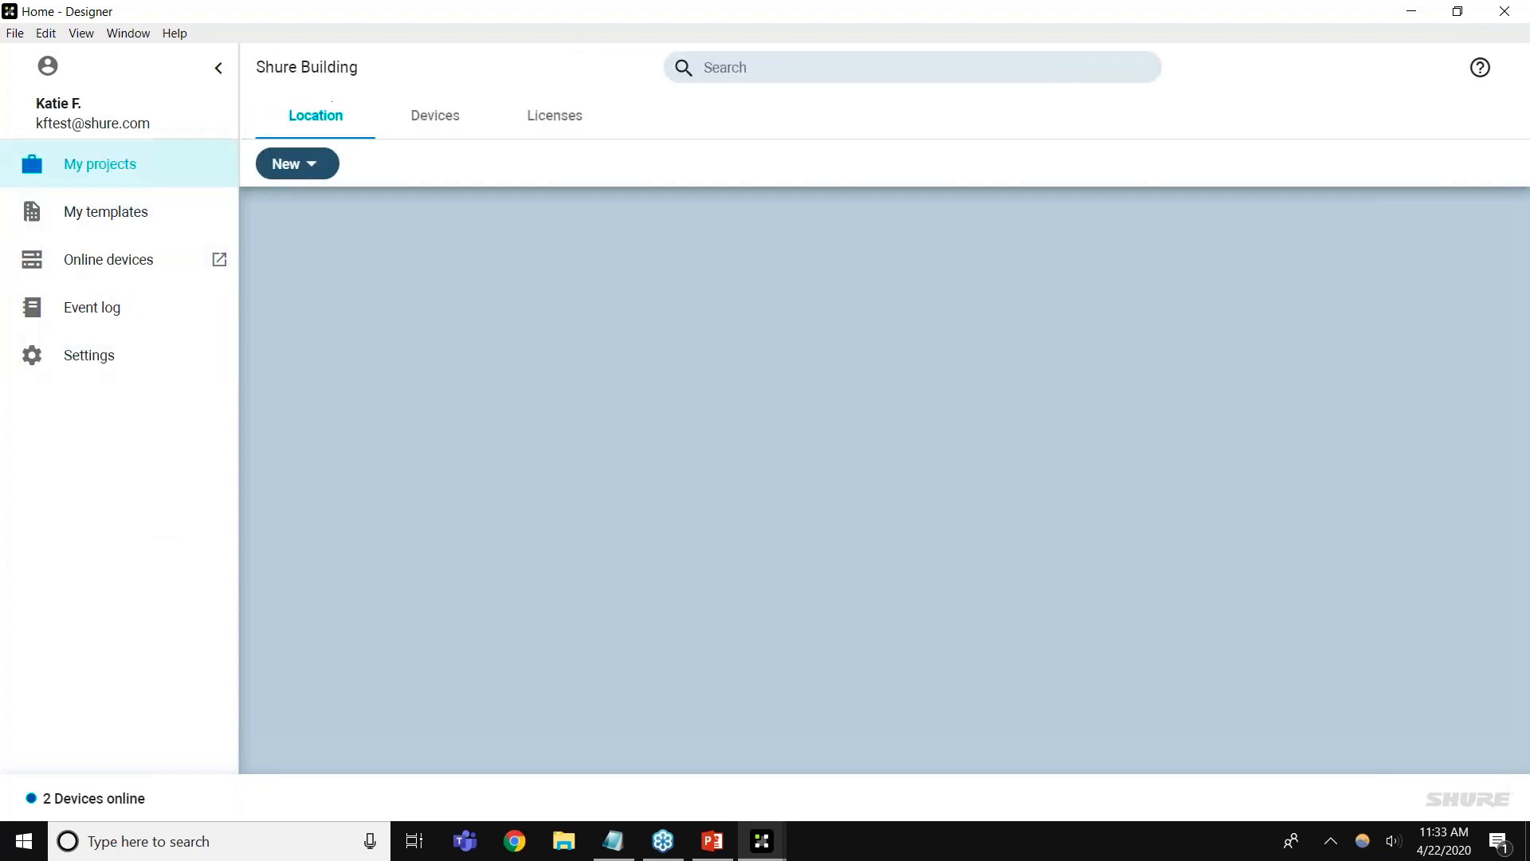
left_click(367, 307)
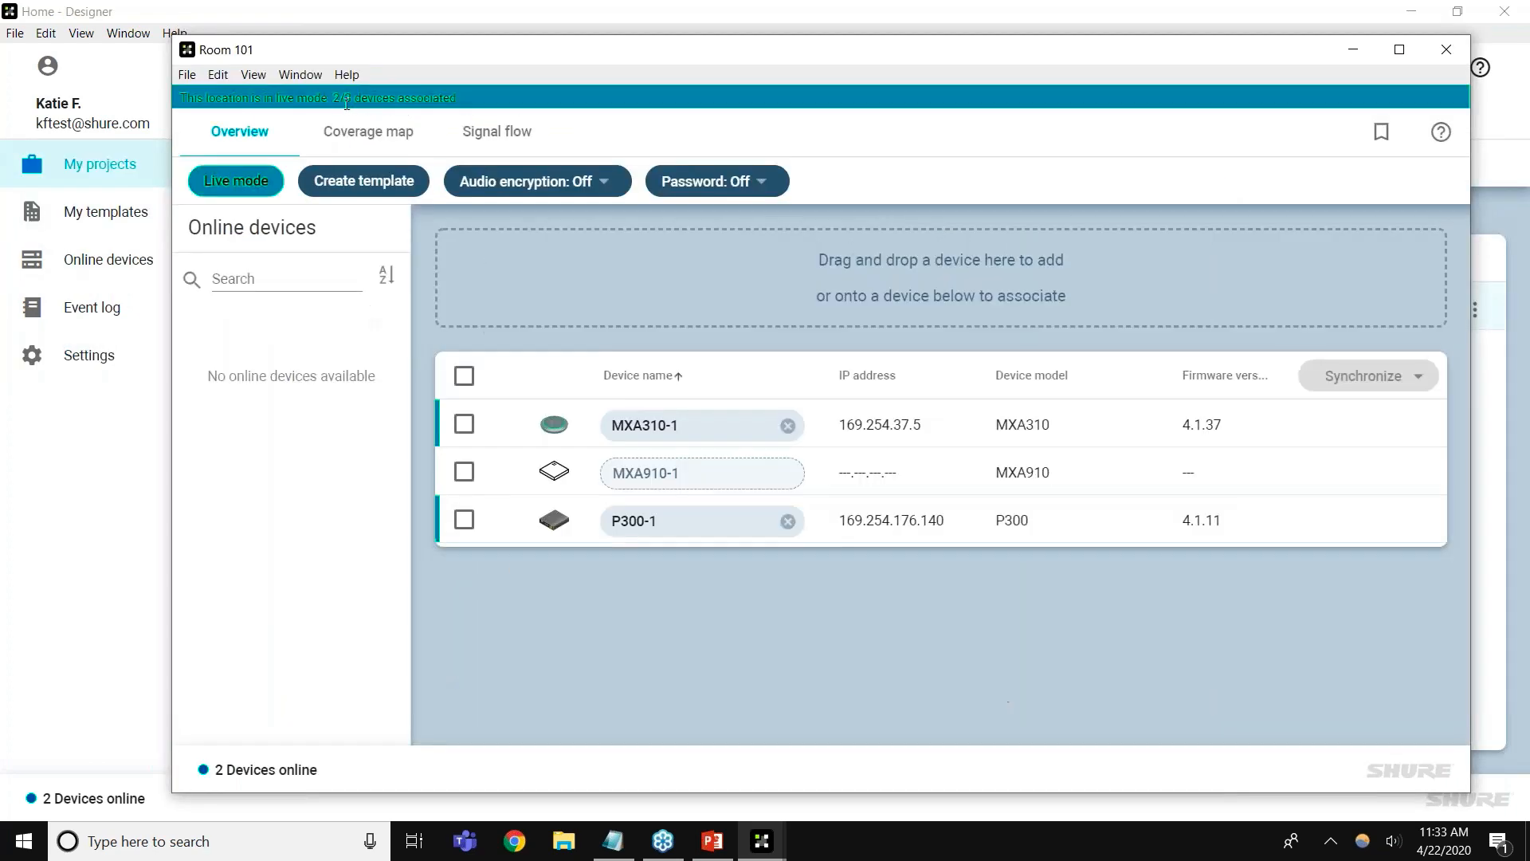
left_click(363, 145)
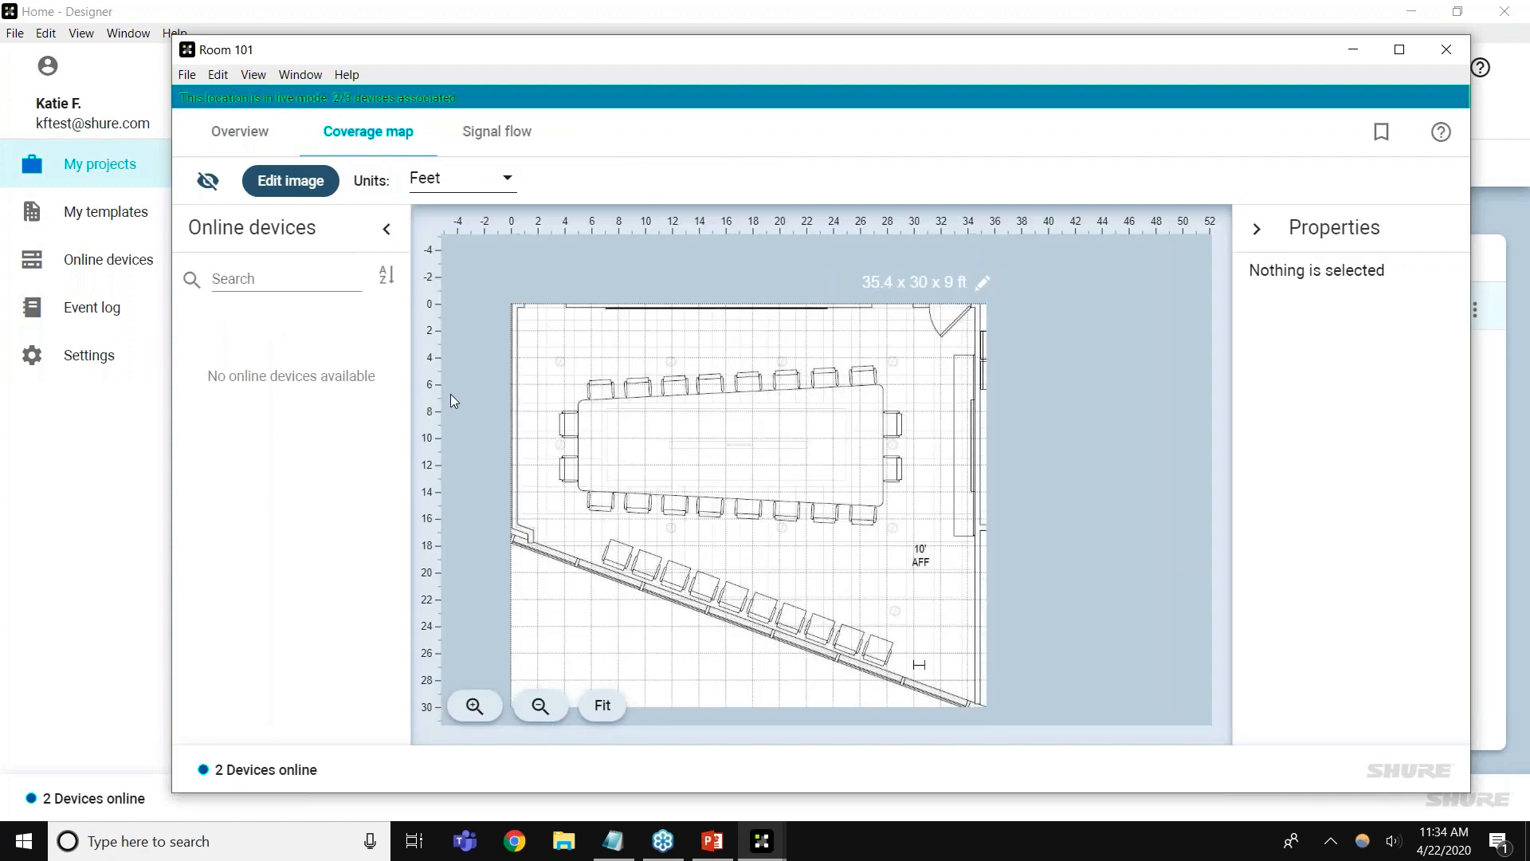
left_click_drag(463, 408, 504, 419)
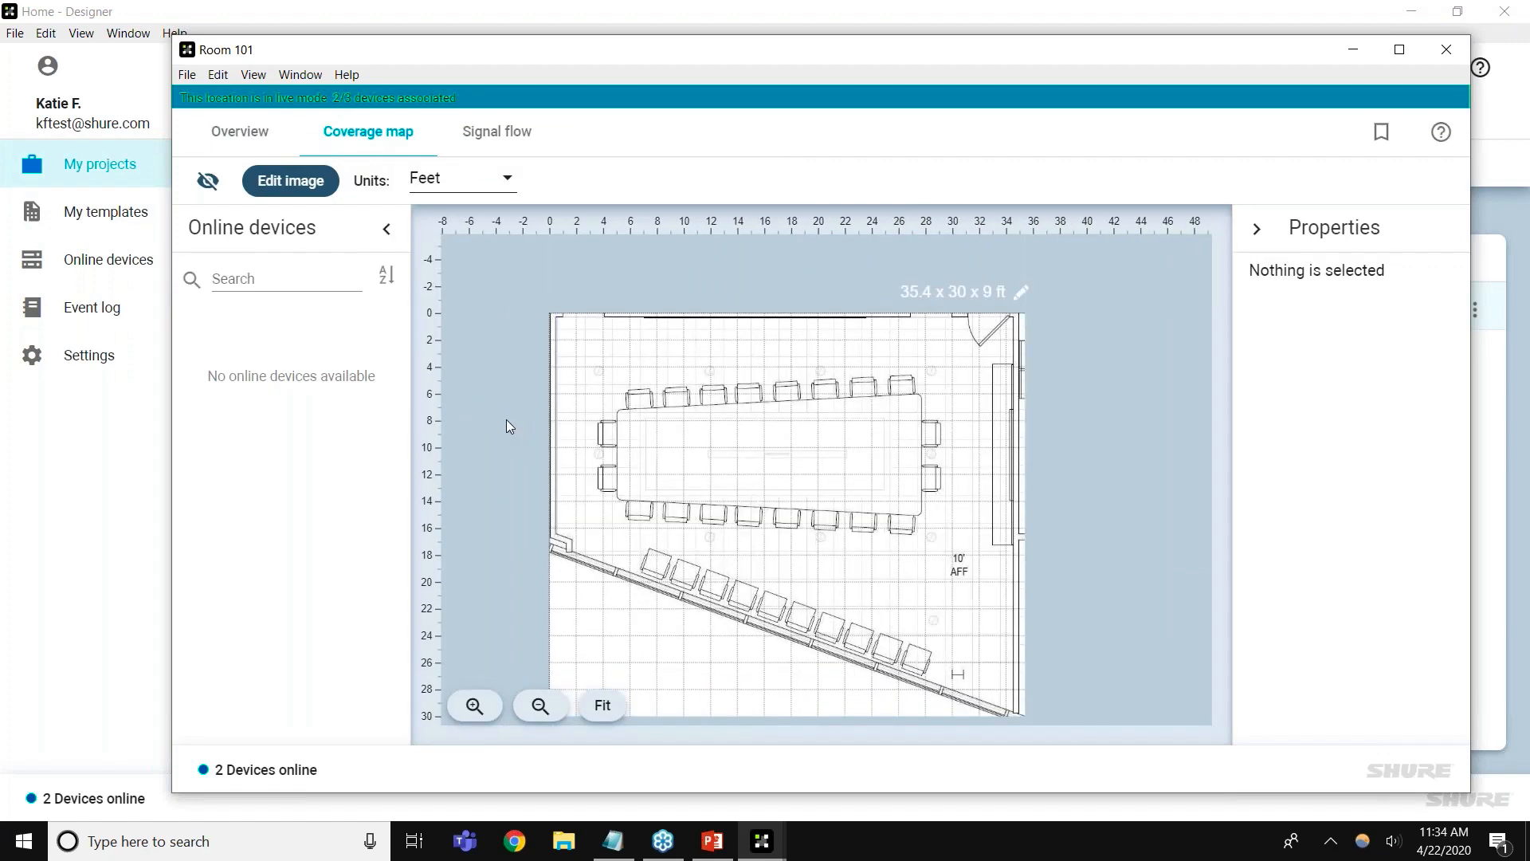
left_click(263, 130)
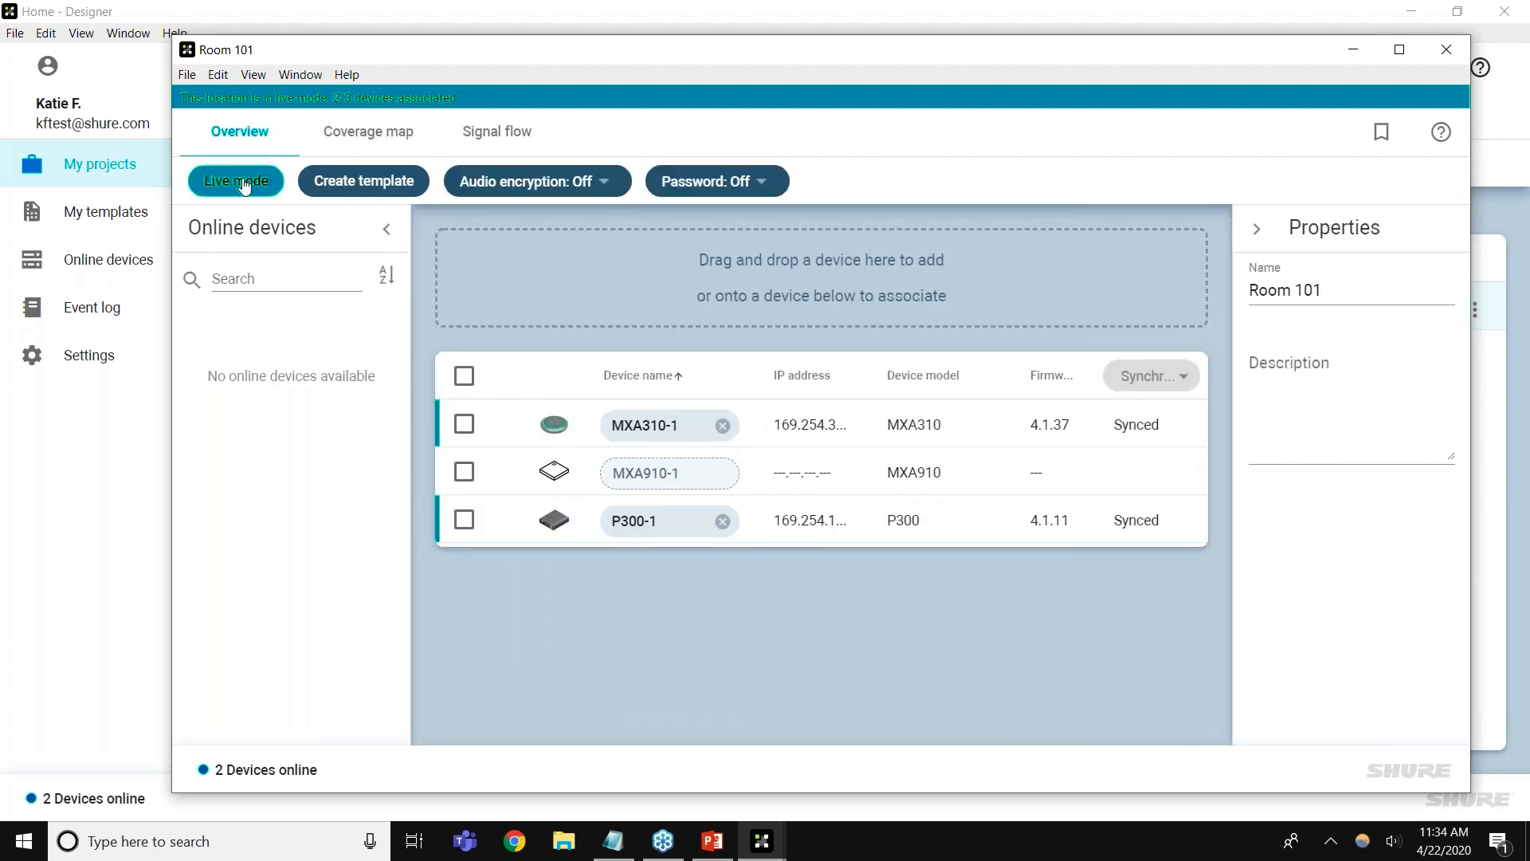
left_click(244, 184)
left_click(354, 112)
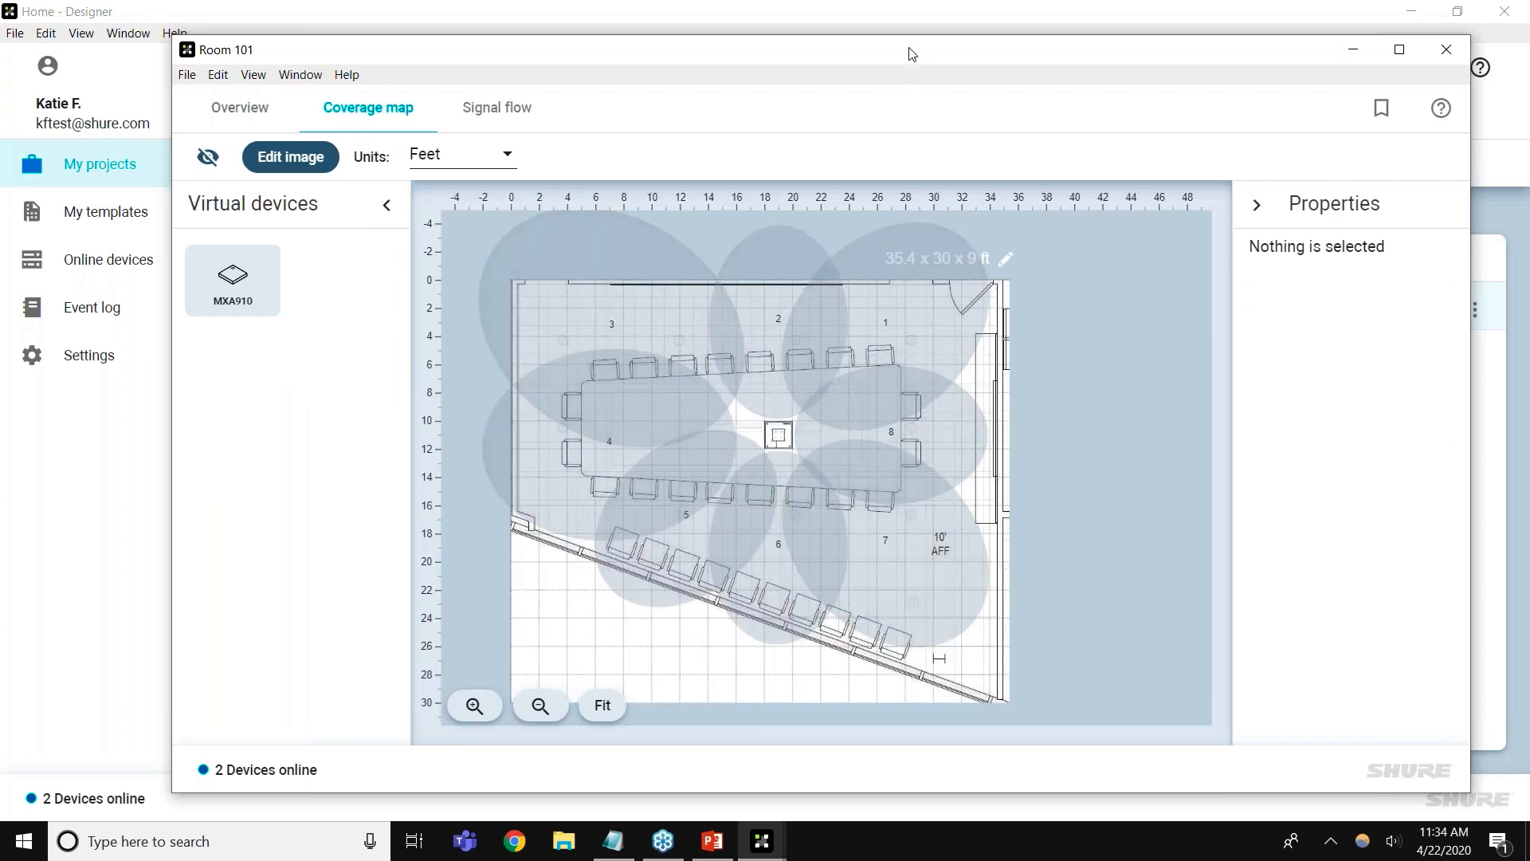
left_click_drag(821, 48, 777, 45)
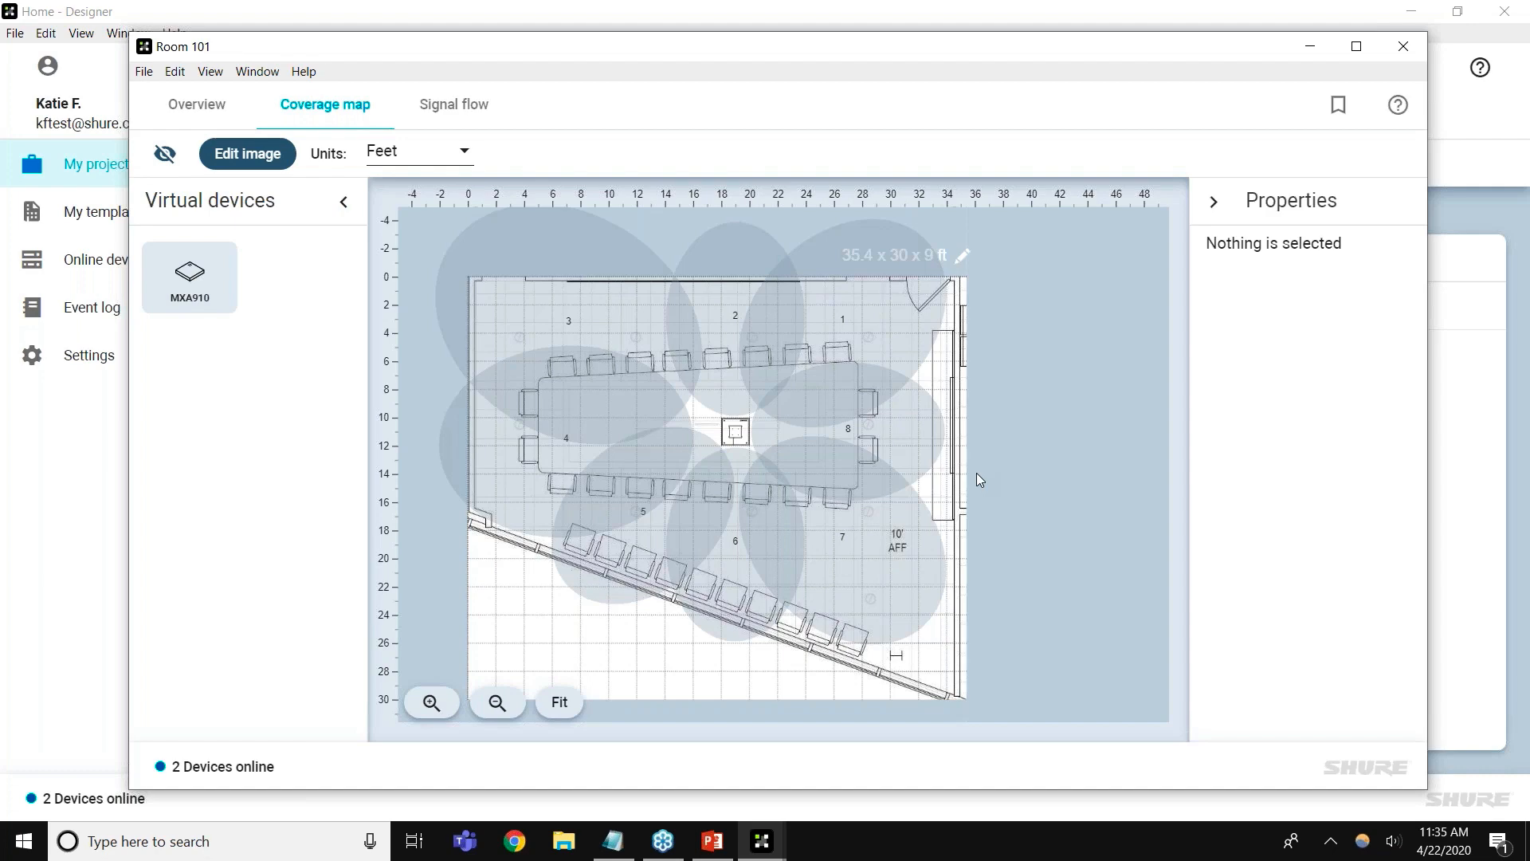
Rotate the MXA910 and its lobes to about 178° and nudge it slightly up-left
left_click(751, 431)
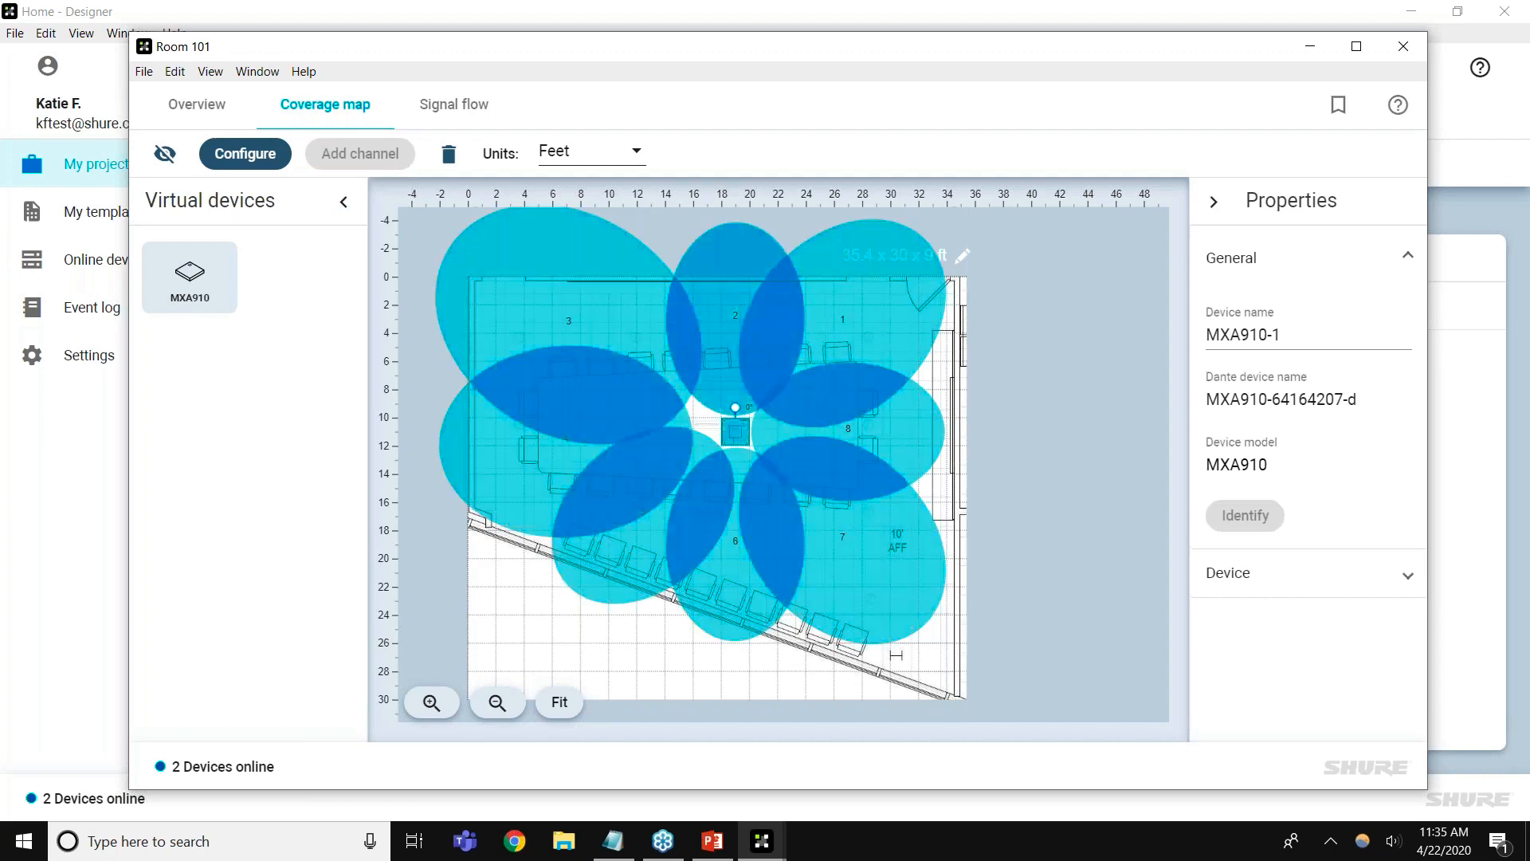
left_click_drag(750, 418, 737, 436)
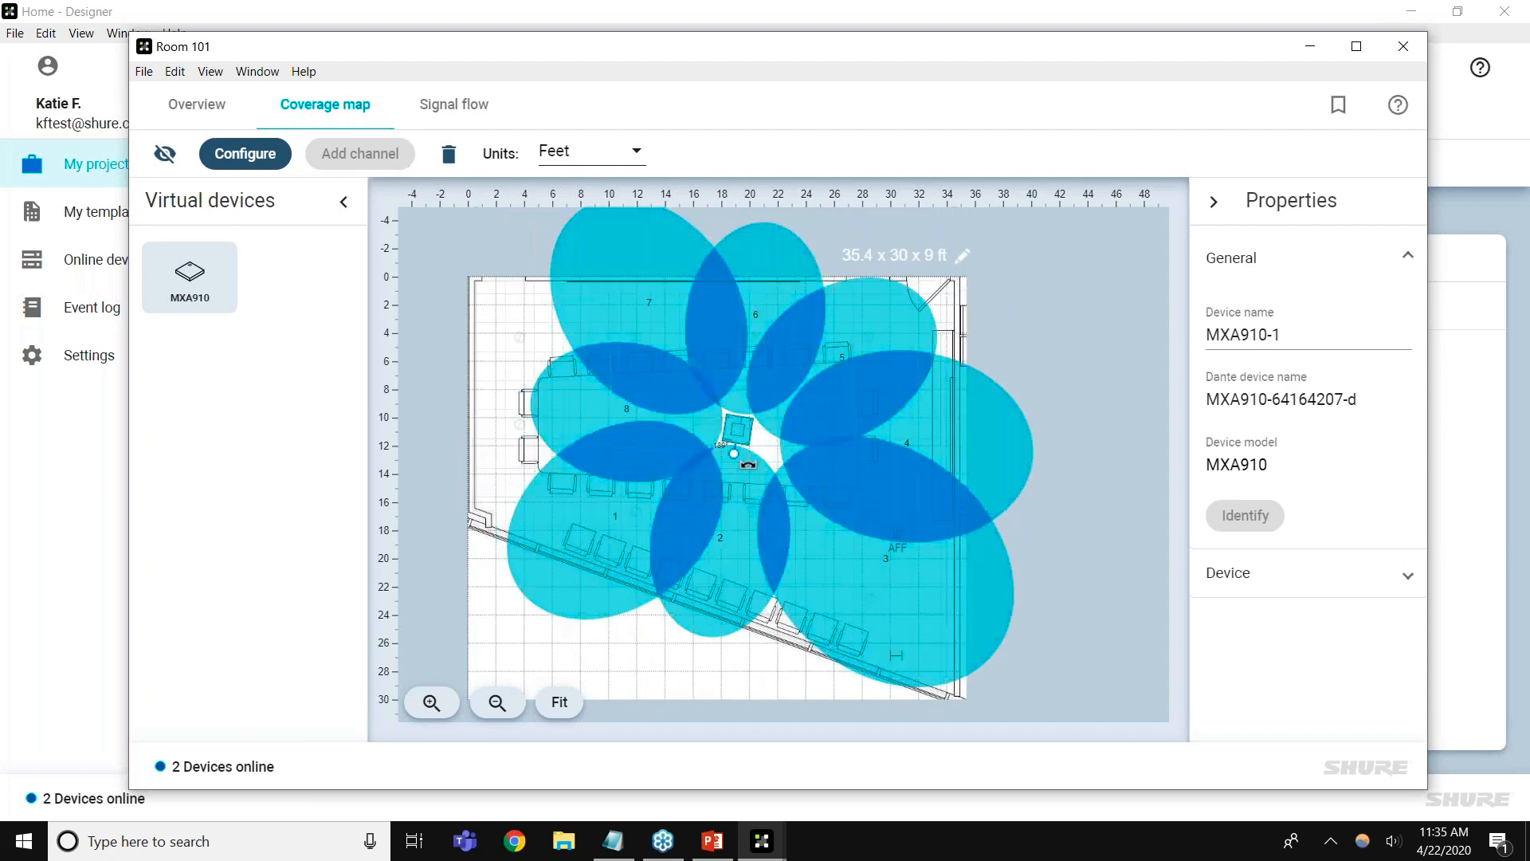
left_click_drag(748, 463, 758, 461)
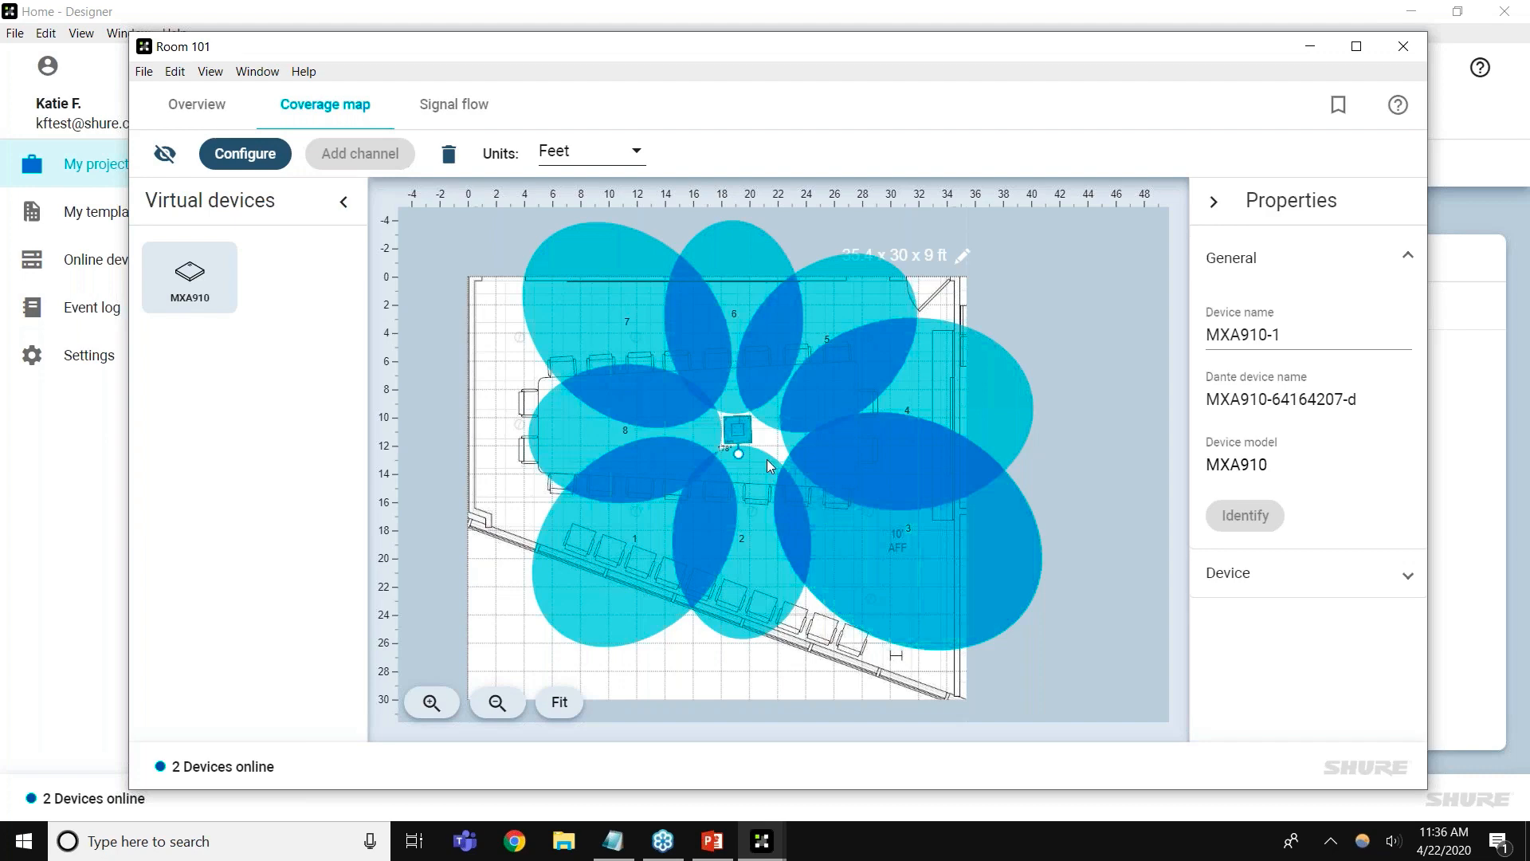
left_click_drag(727, 436, 591, 413)
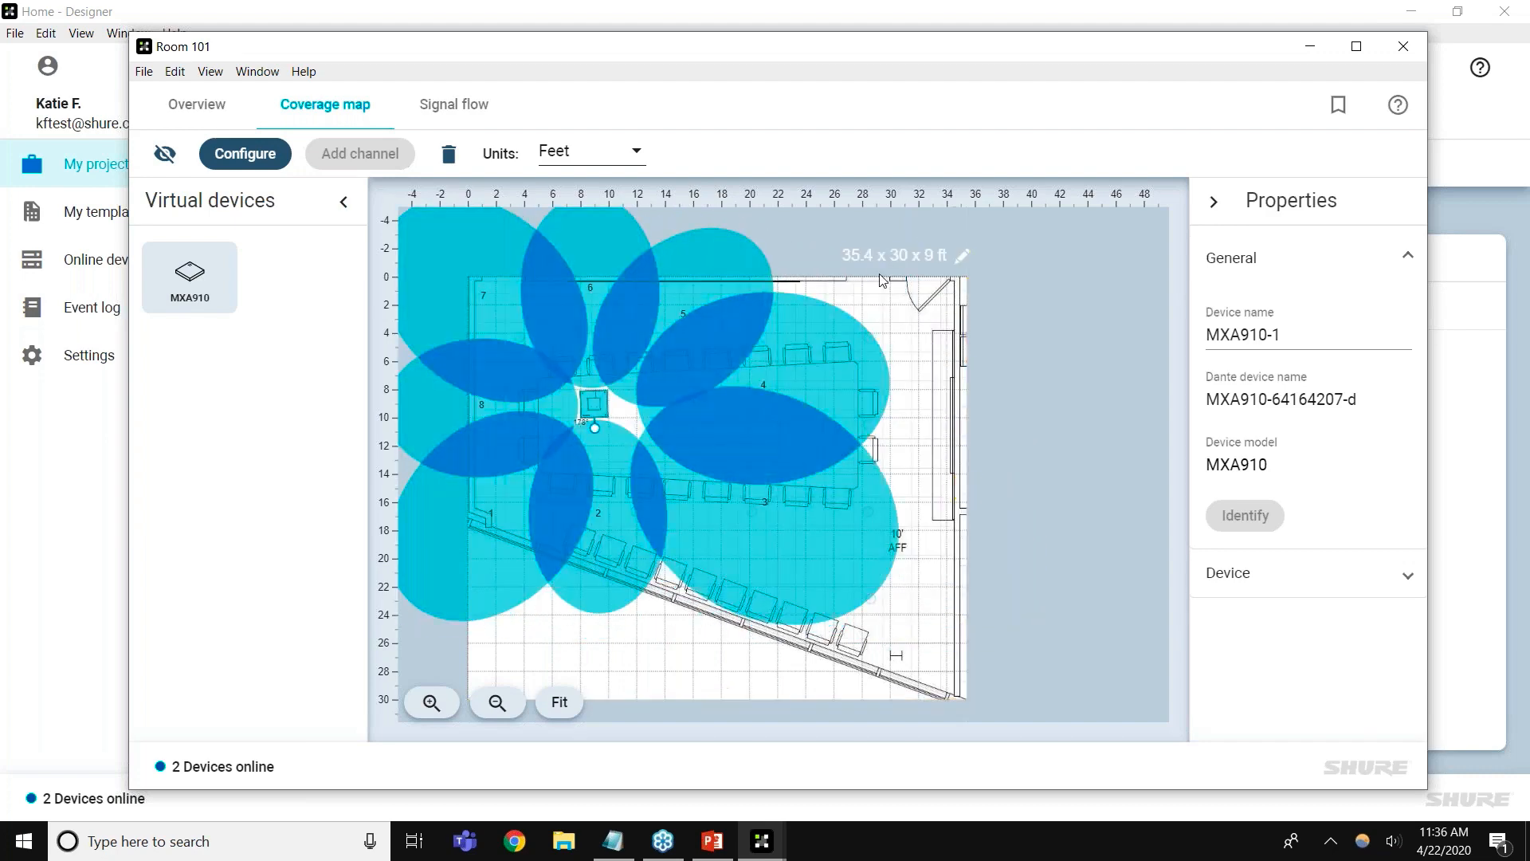
Crop Room 101's floor plan to 30.7 x 21.8 ft by dragging its edges inward
left_click(926, 271)
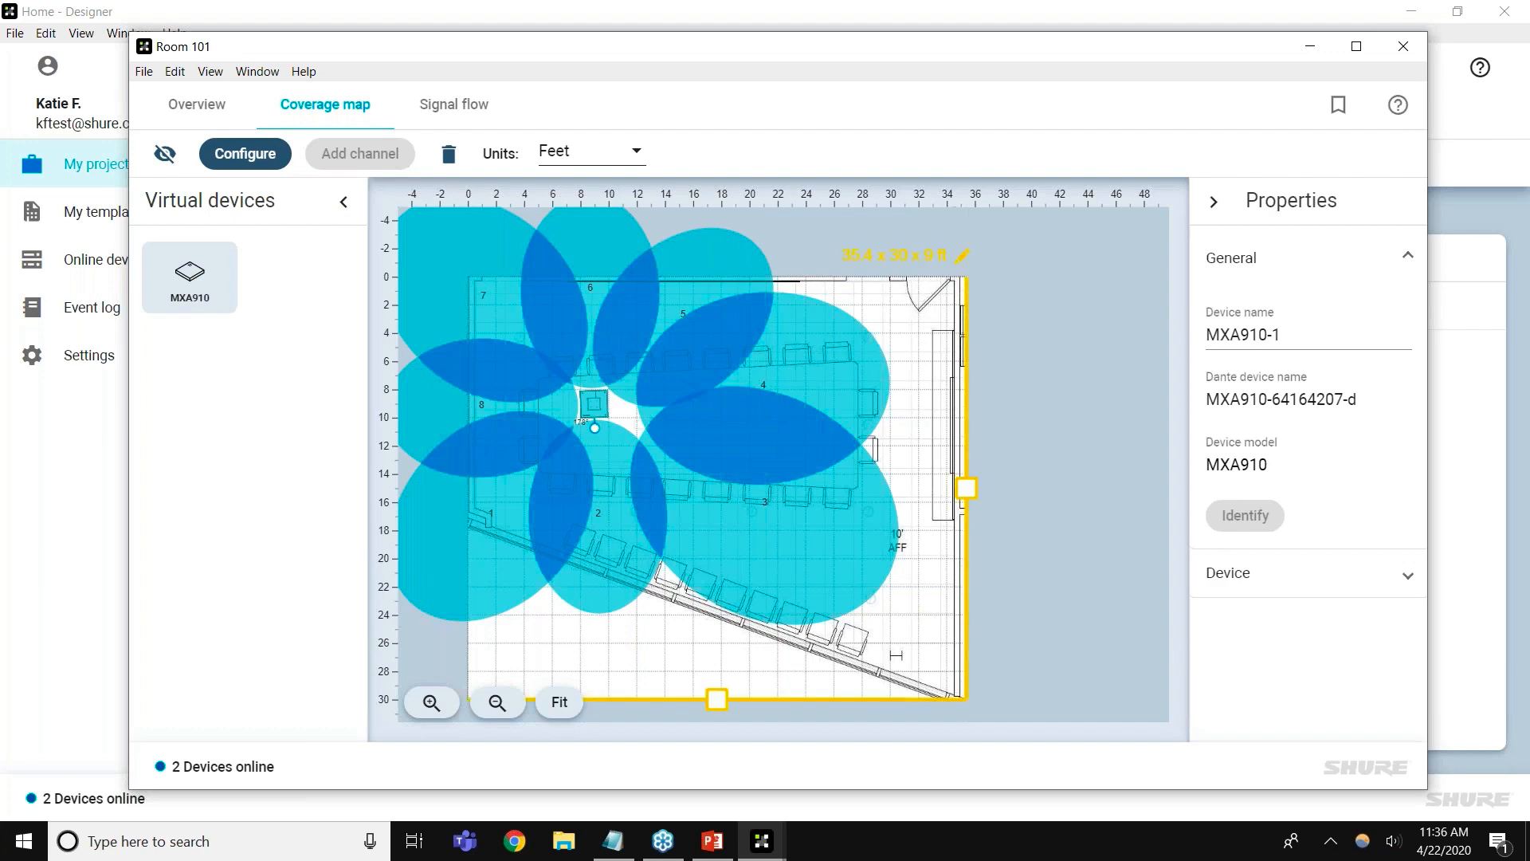
left_click(927, 257)
left_click_drag(726, 693, 738, 584)
left_click_drag(966, 433, 902, 433)
left_click(1038, 451)
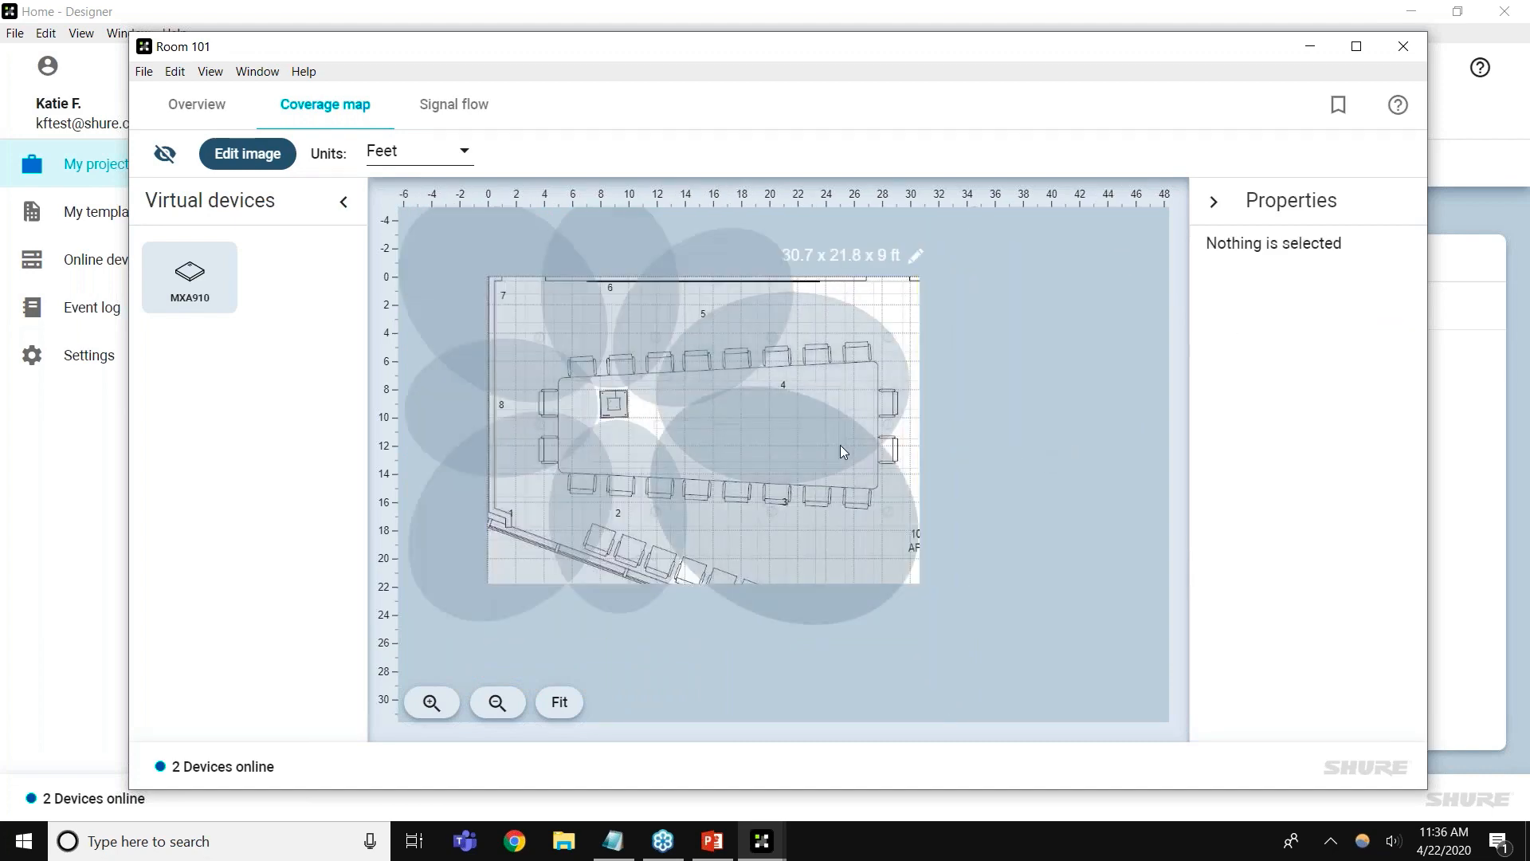
left_click(613, 403)
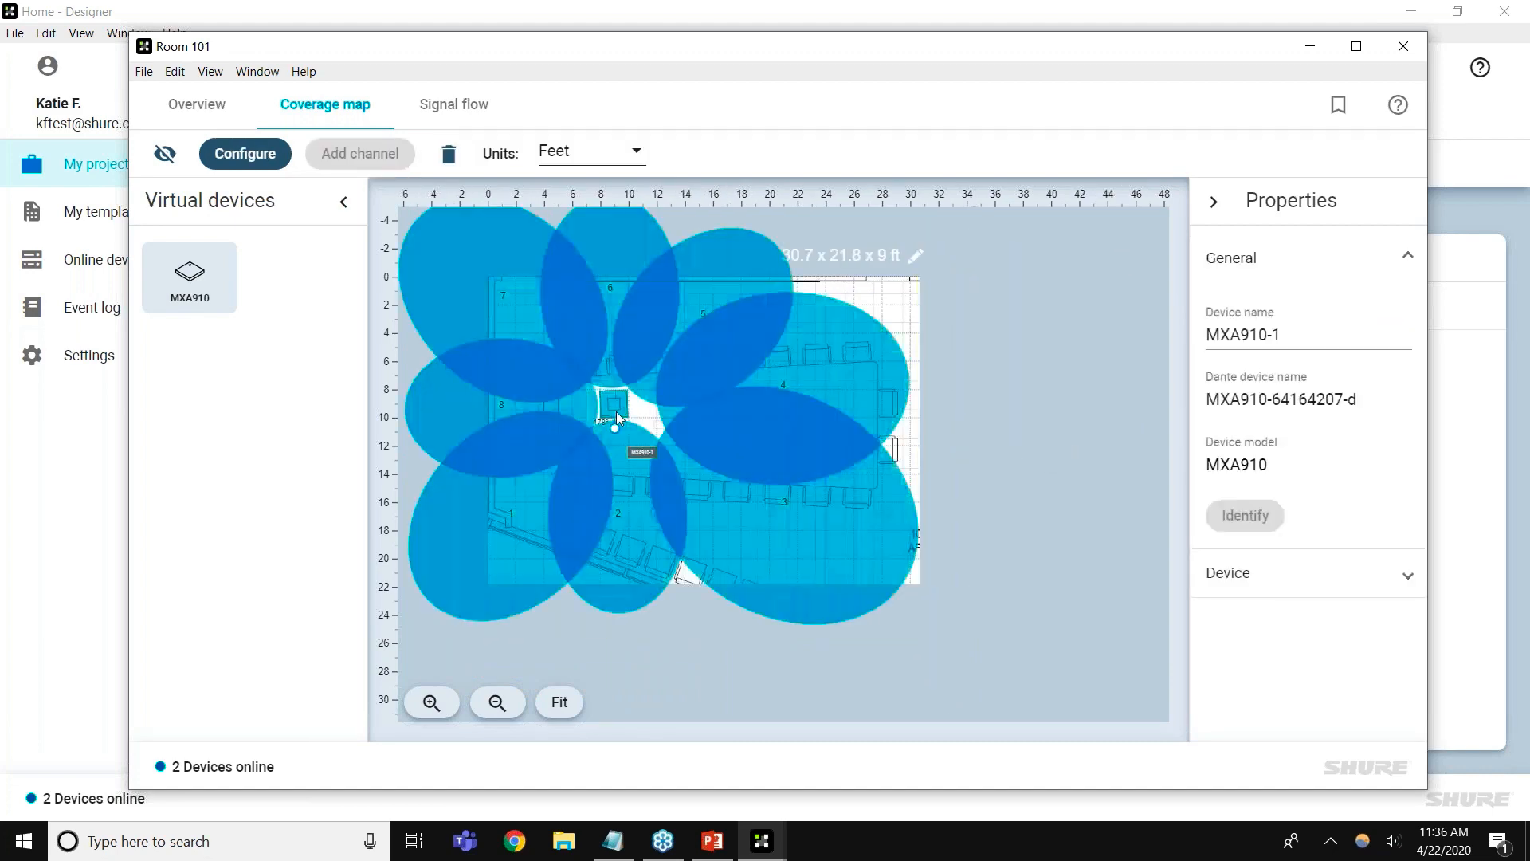
Move the MXA910 down to X 10 ft, Y 12 ft using the Device position values
left_click(1233, 574)
scroll(1243, 582, "down", 3)
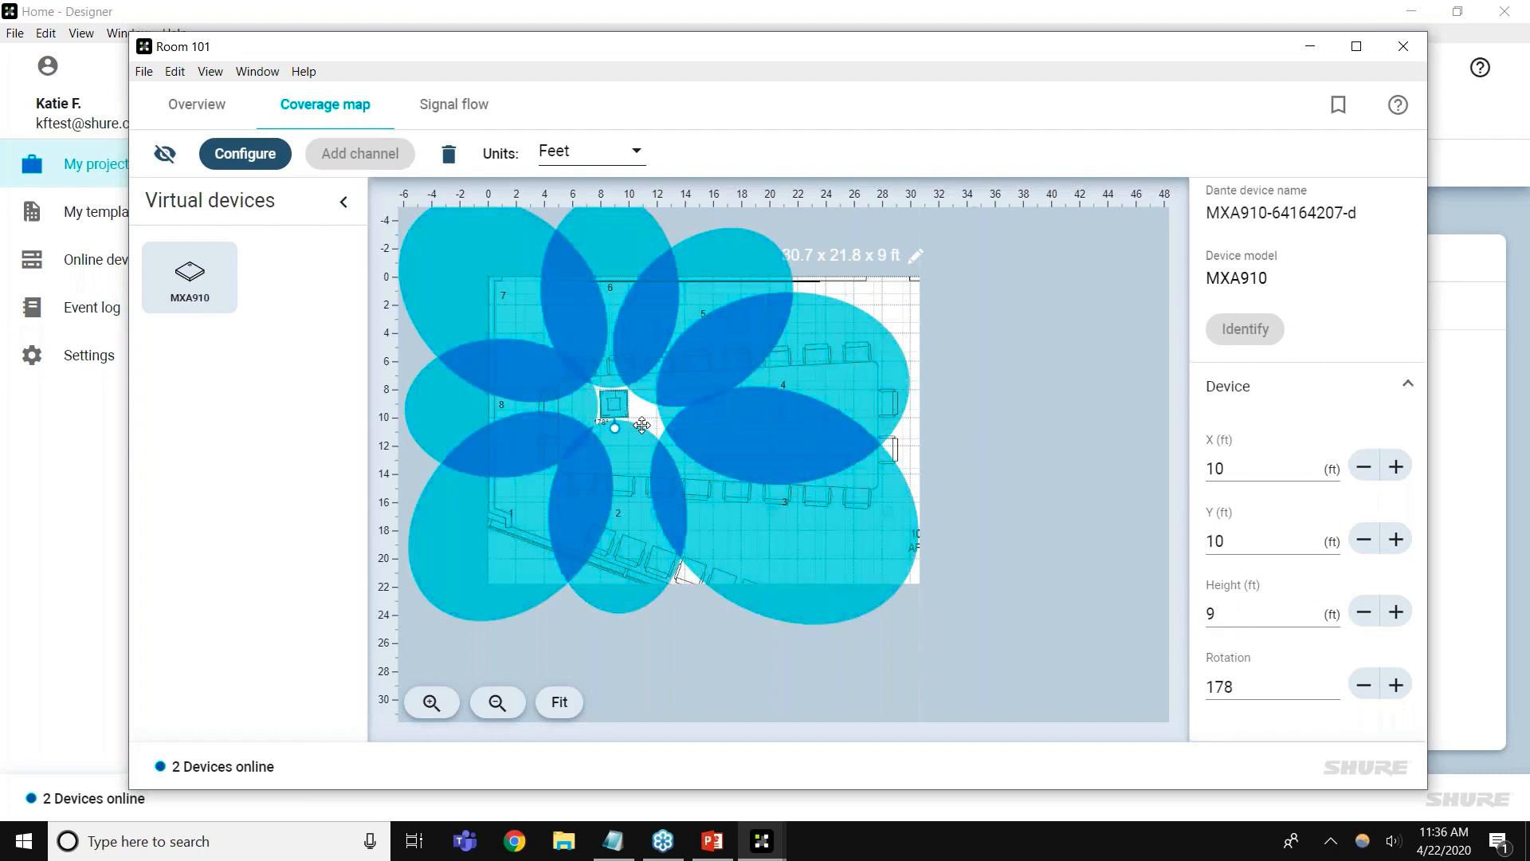
mouse_move(641, 425)
left_mouse_down()
mouse_move(629, 431)
mouse_move(642, 453)
left_mouse_up()
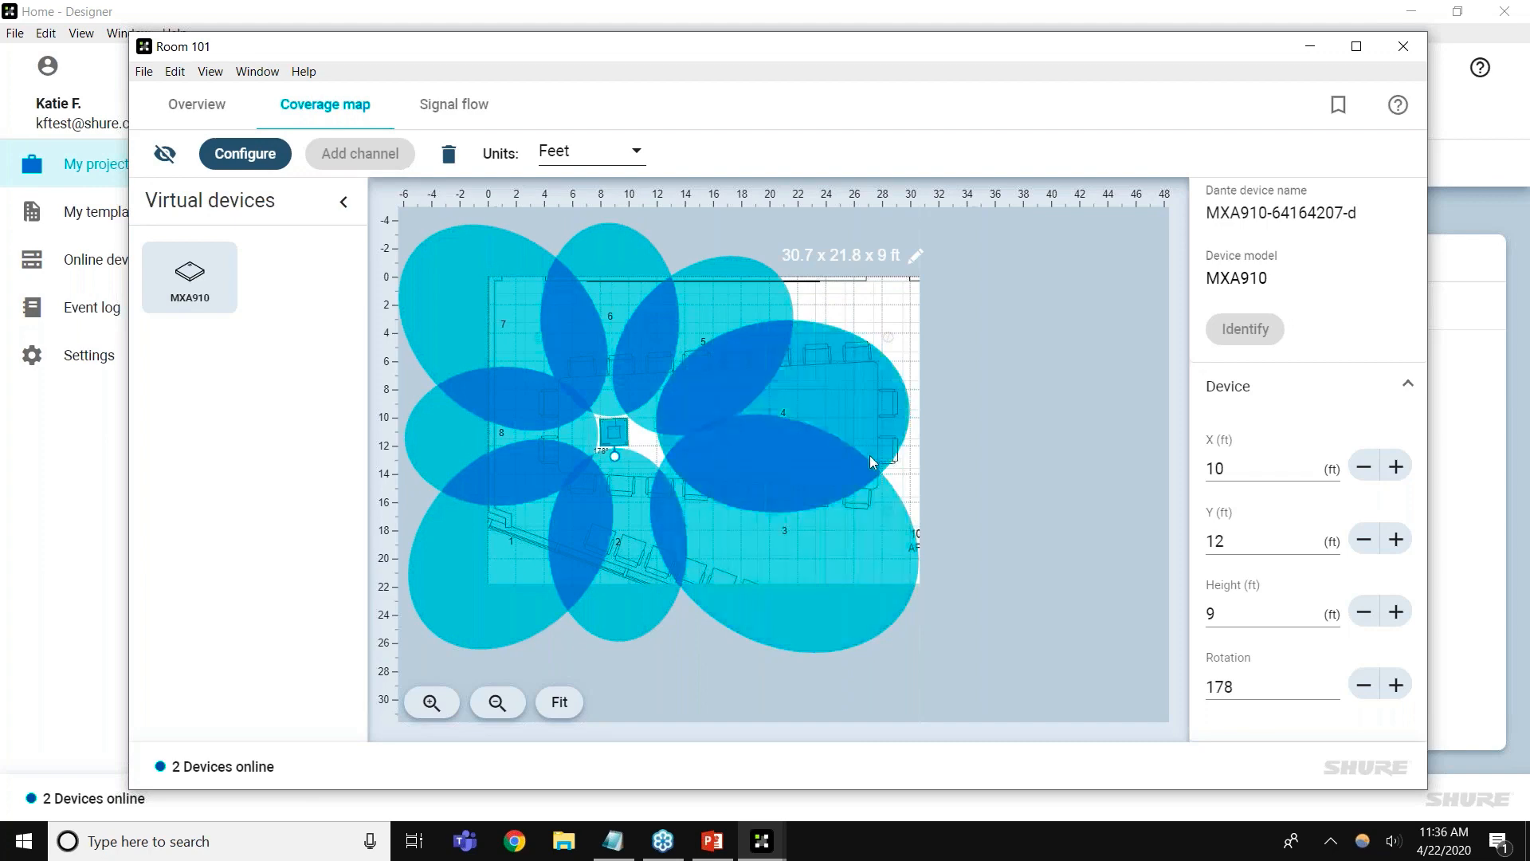
Check the channel settings of lobes 7, 1, 2 and 3 (lobe 3 width 15.4 ft)
left_click(563, 389)
left_click(541, 507)
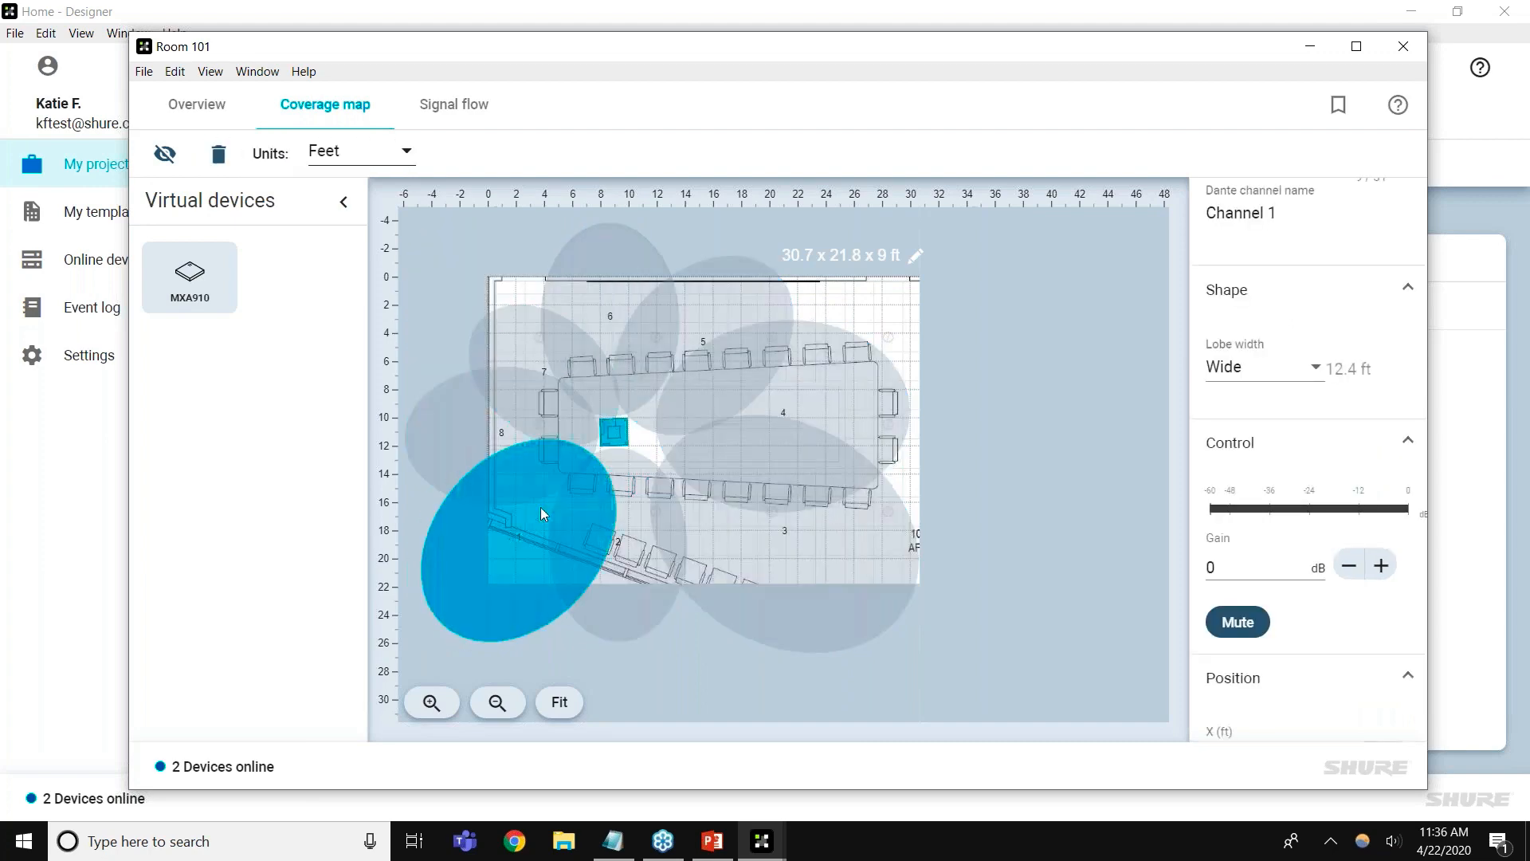
left_click(643, 558)
left_click(781, 578)
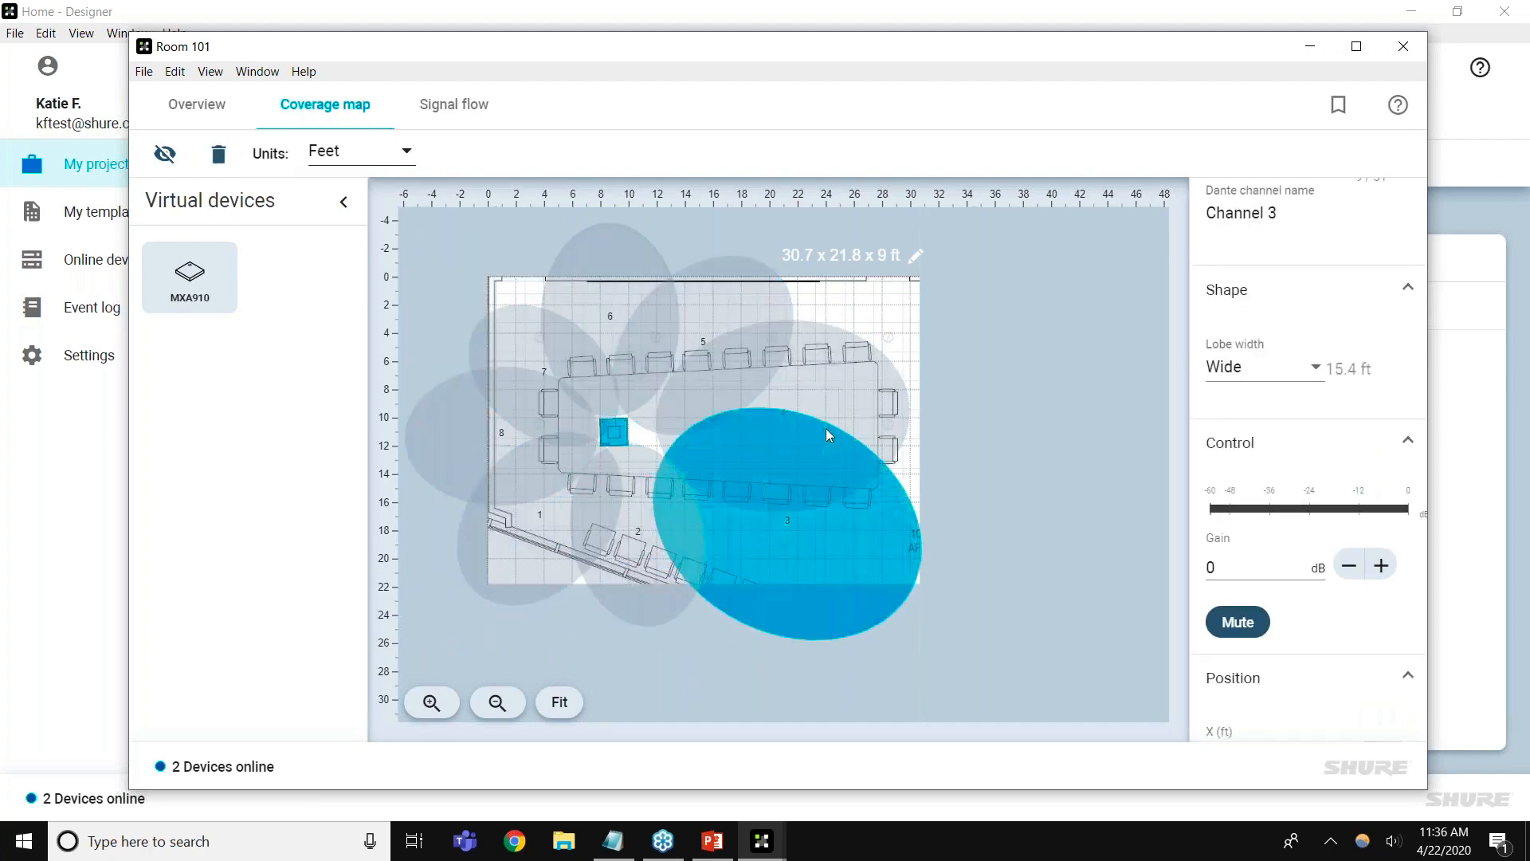
Select the MXA910 device square to show its device properties
left_click(623, 430)
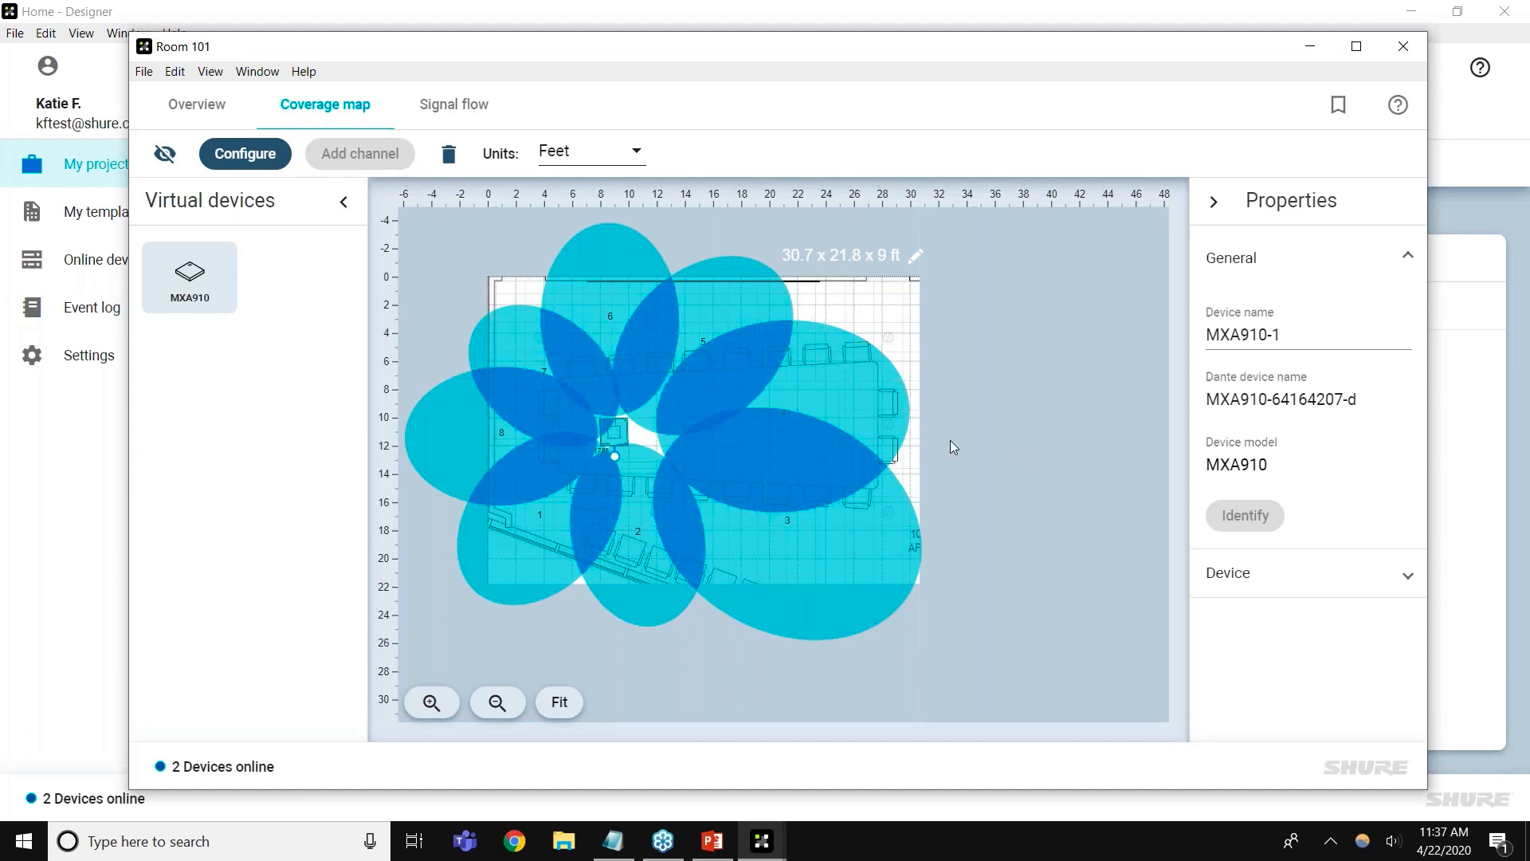
Maximize the Room 101 window and reposition the MXA910 over the conference table
double_click(1057, 54)
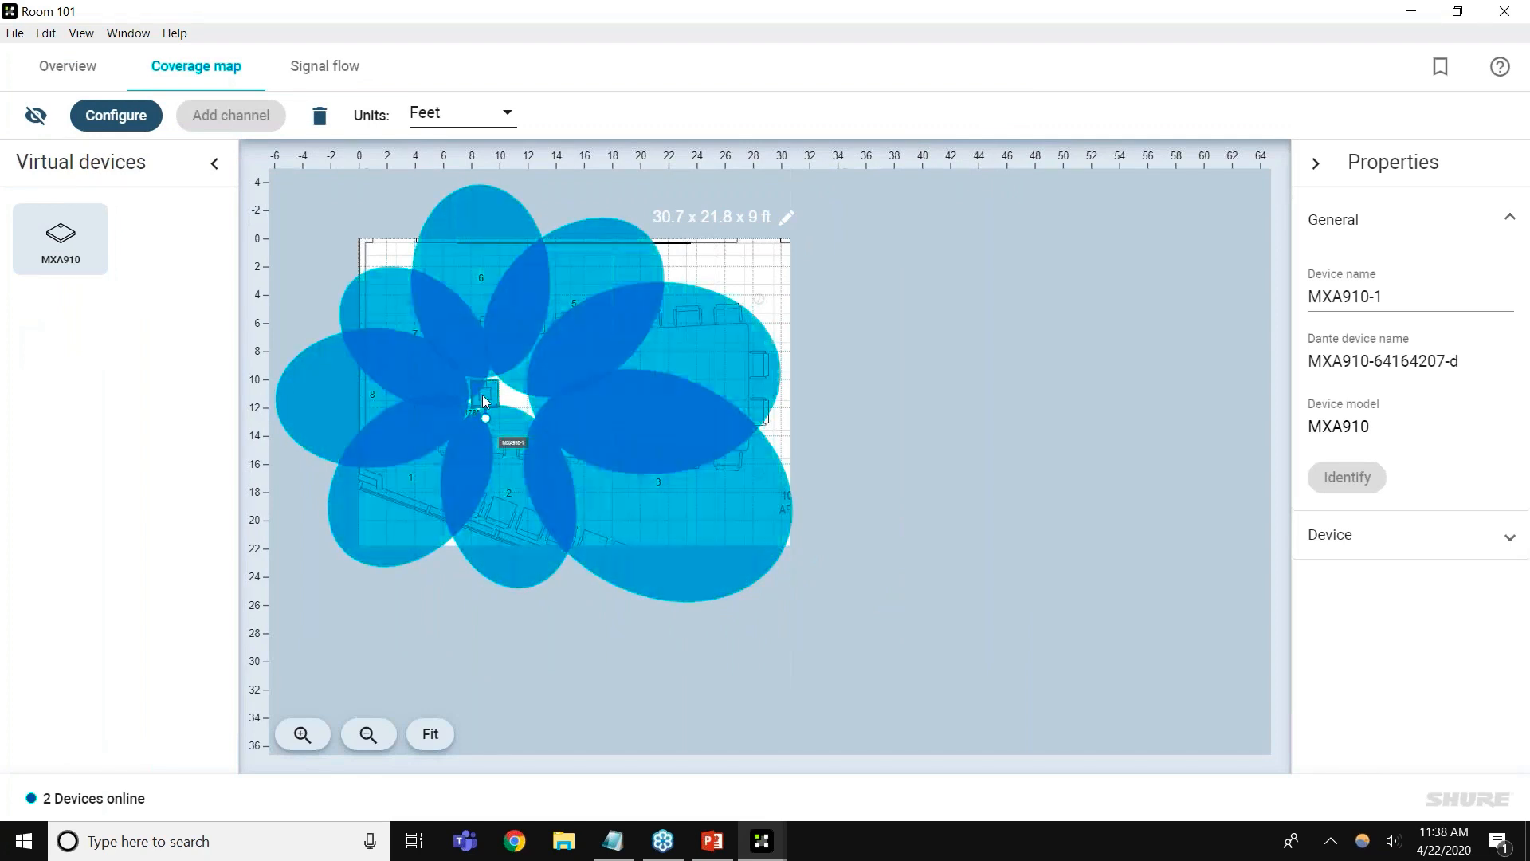
left_click_drag(568, 632, 629, 658)
left_click(576, 425)
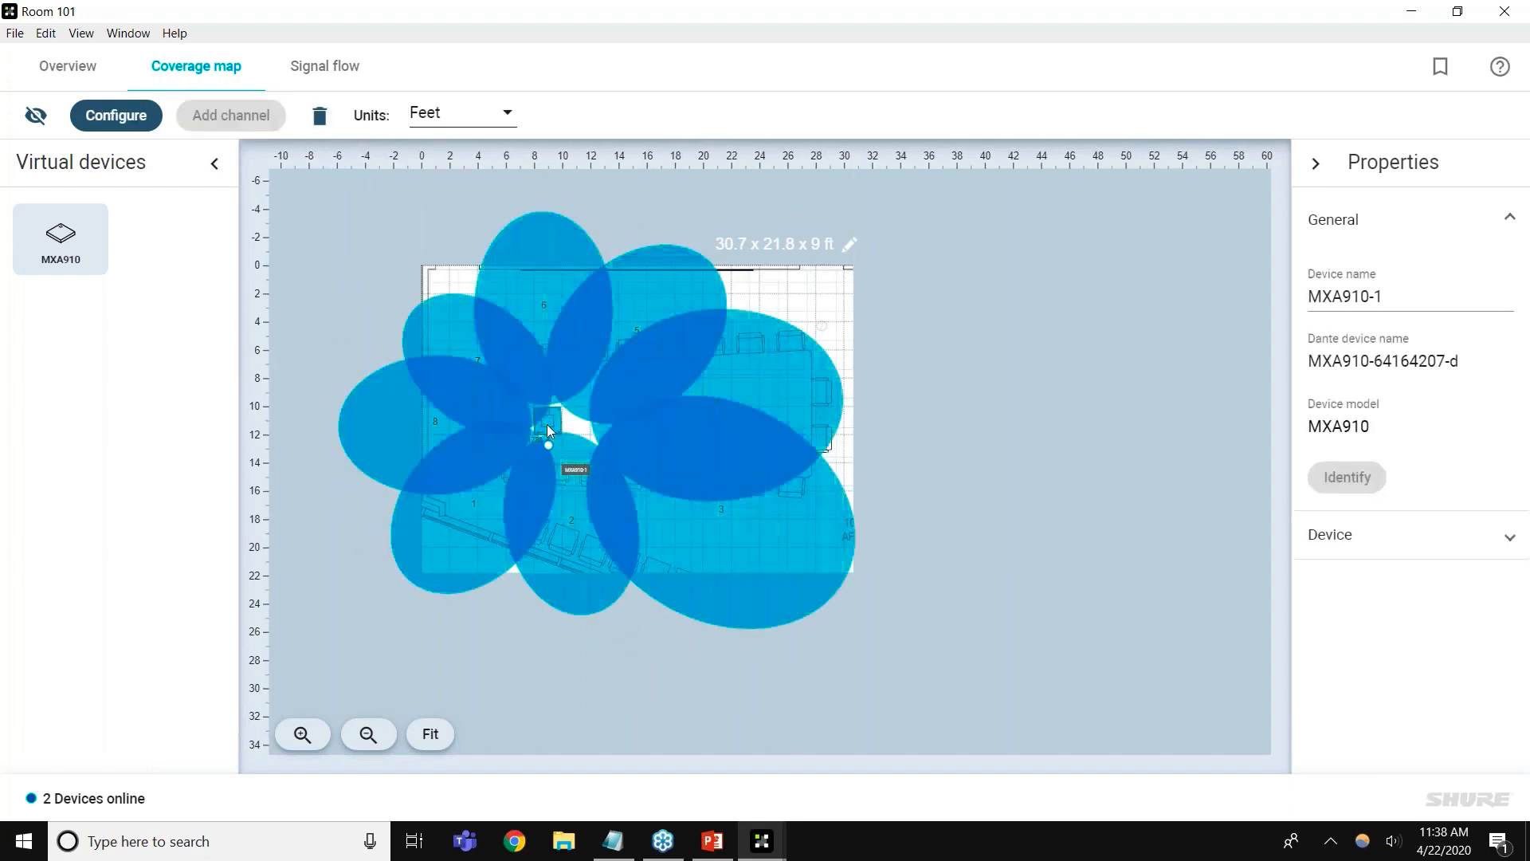
left_click(35, 115)
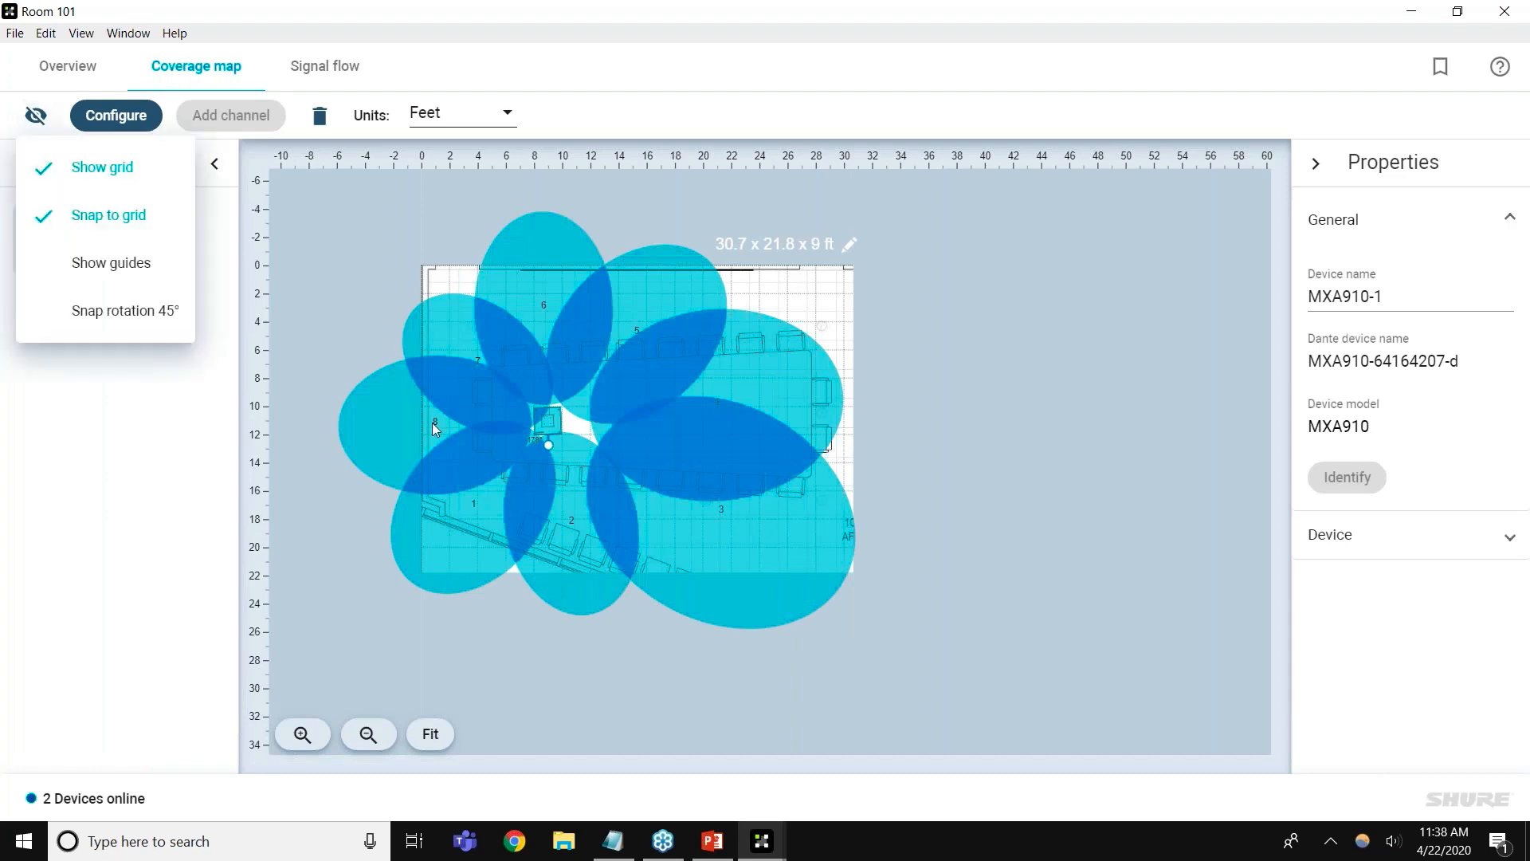
left_click(854, 430)
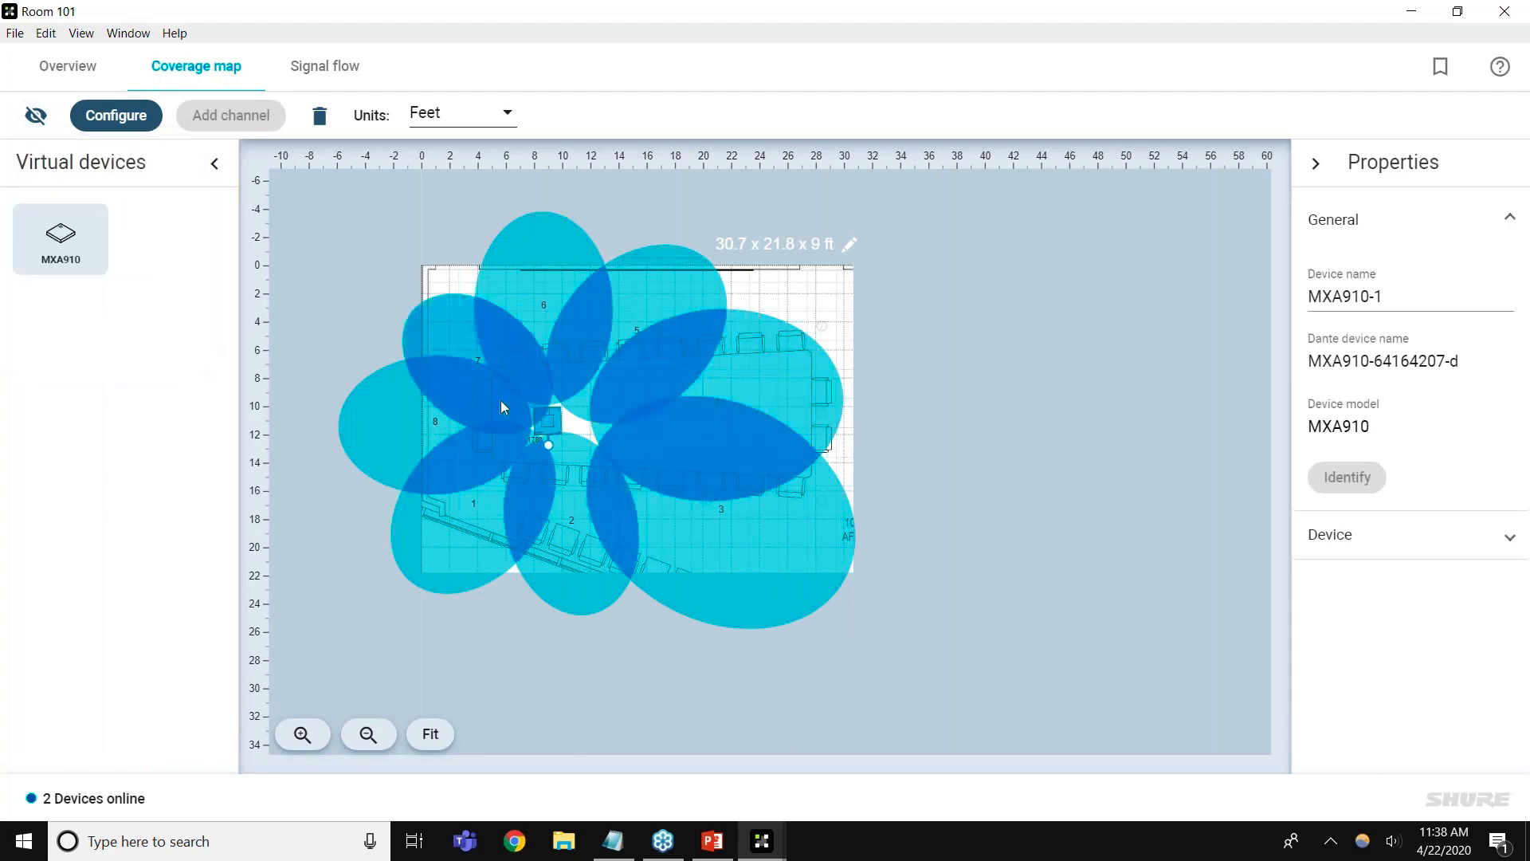
scroll(558, 435, "up", 5)
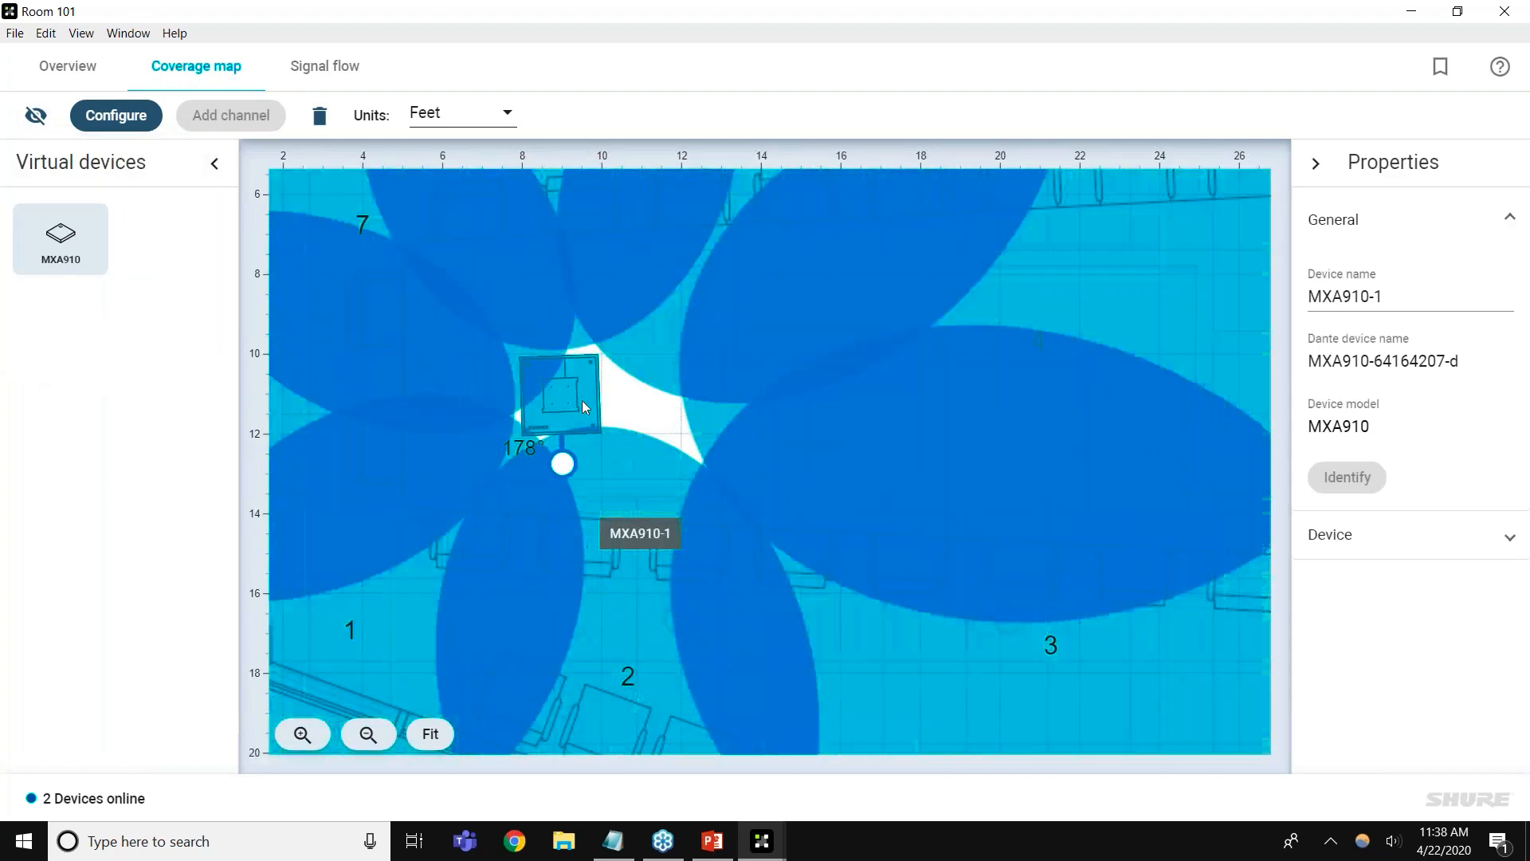
left_click_drag(582, 400, 563, 466)
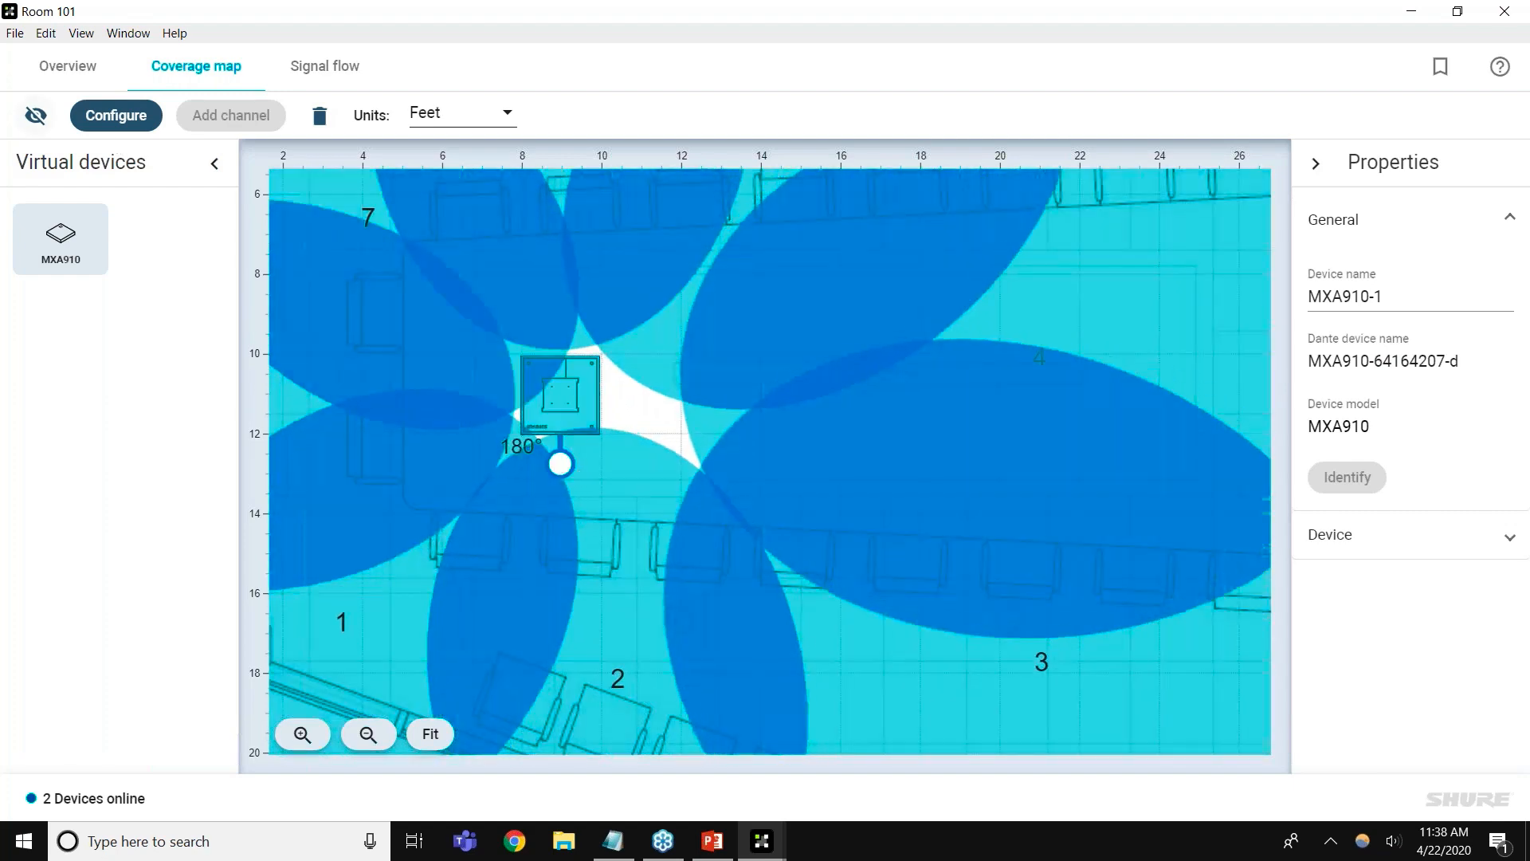
left_click(35, 115)
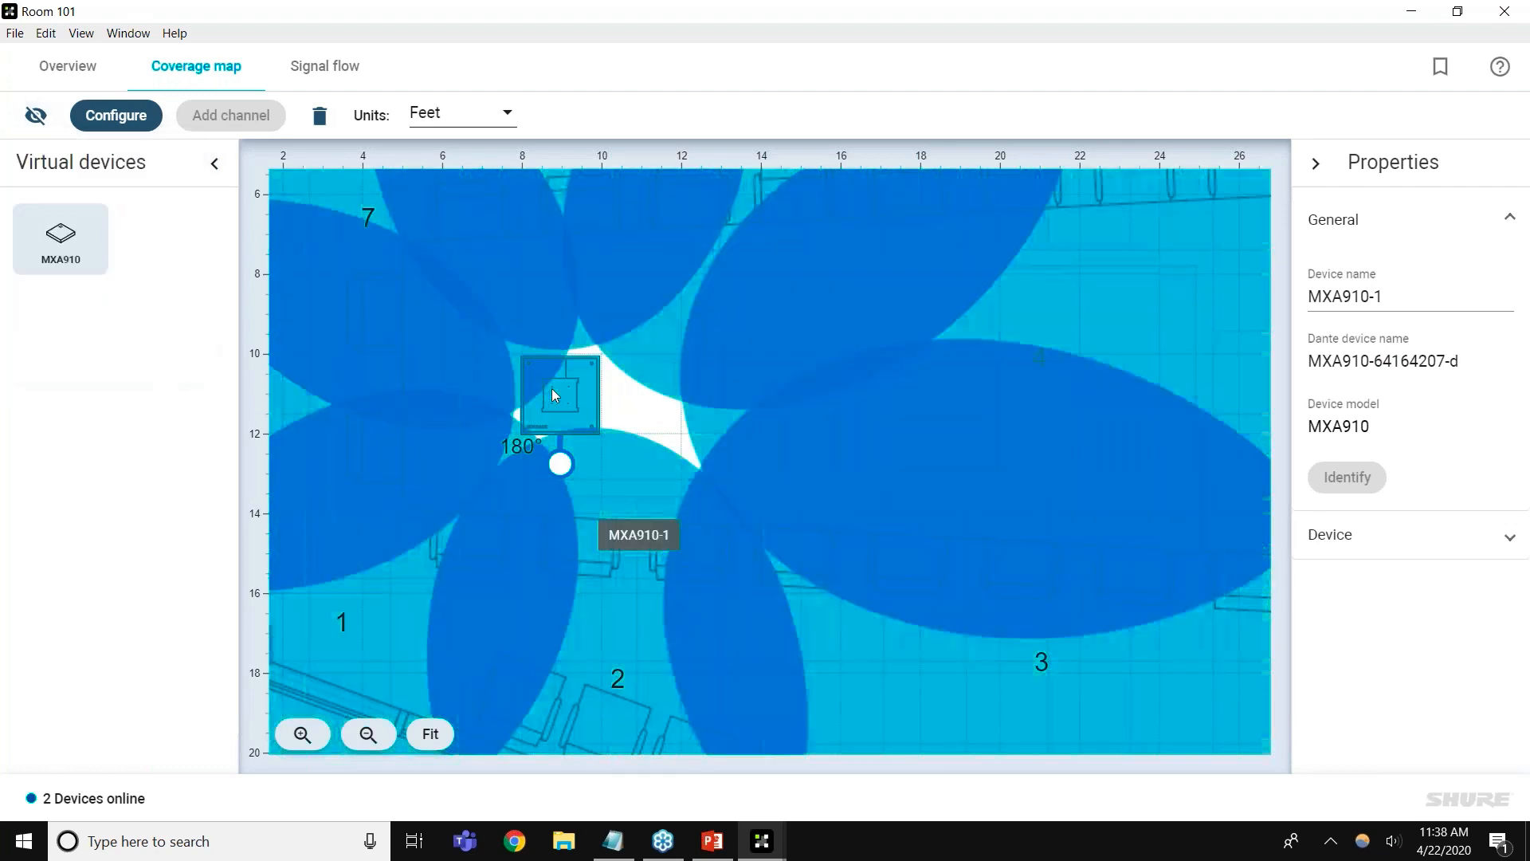
left_click_drag(552, 389, 622, 436)
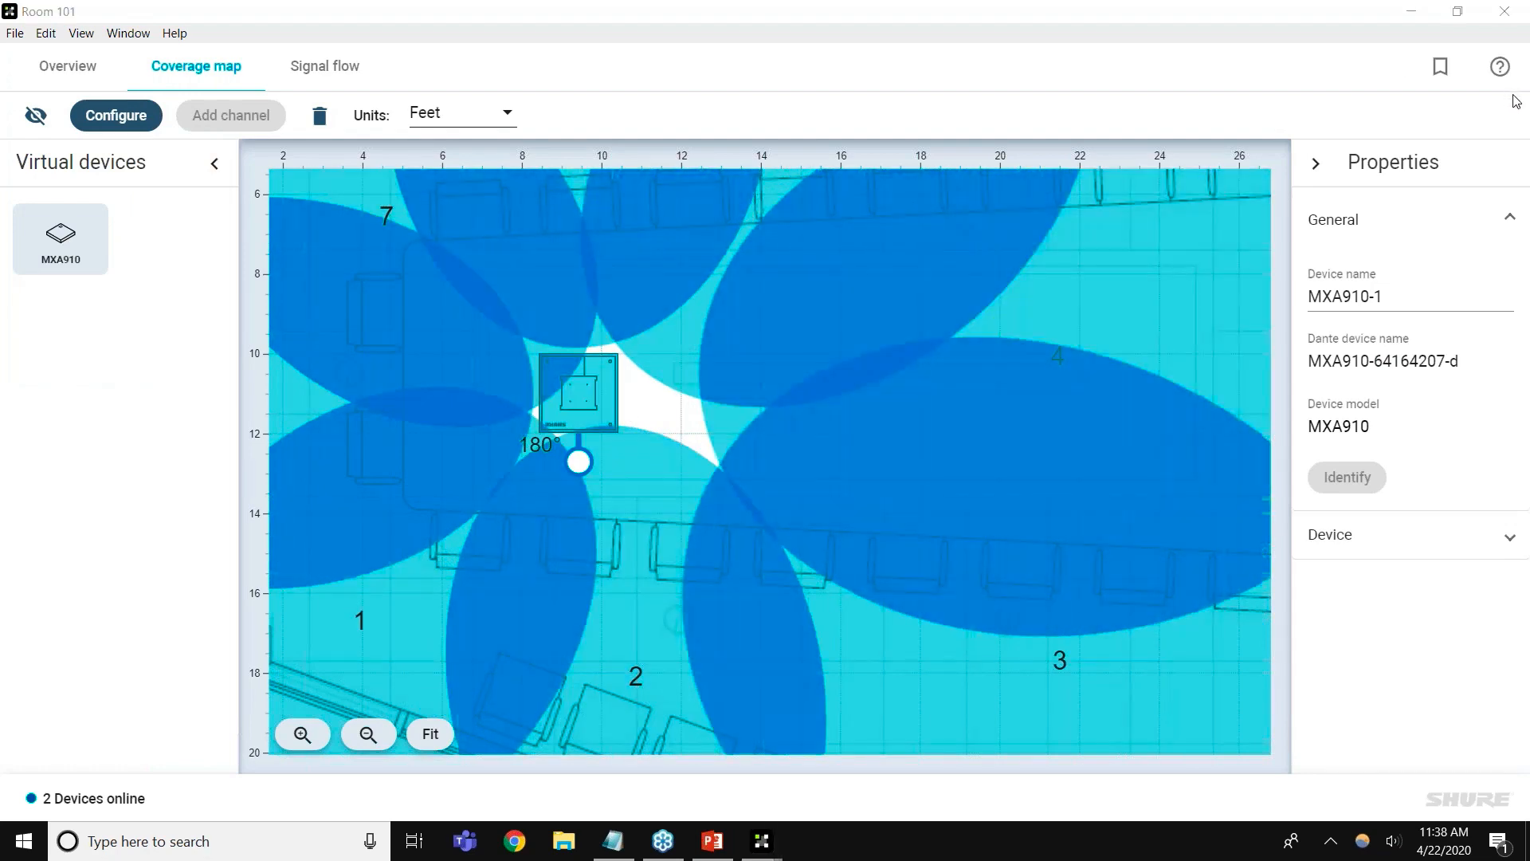
Zoom out to the whole floor plan with all eight lobes and deselect the array
left_click(888, 394)
scroll(888, 394, "down", 3)
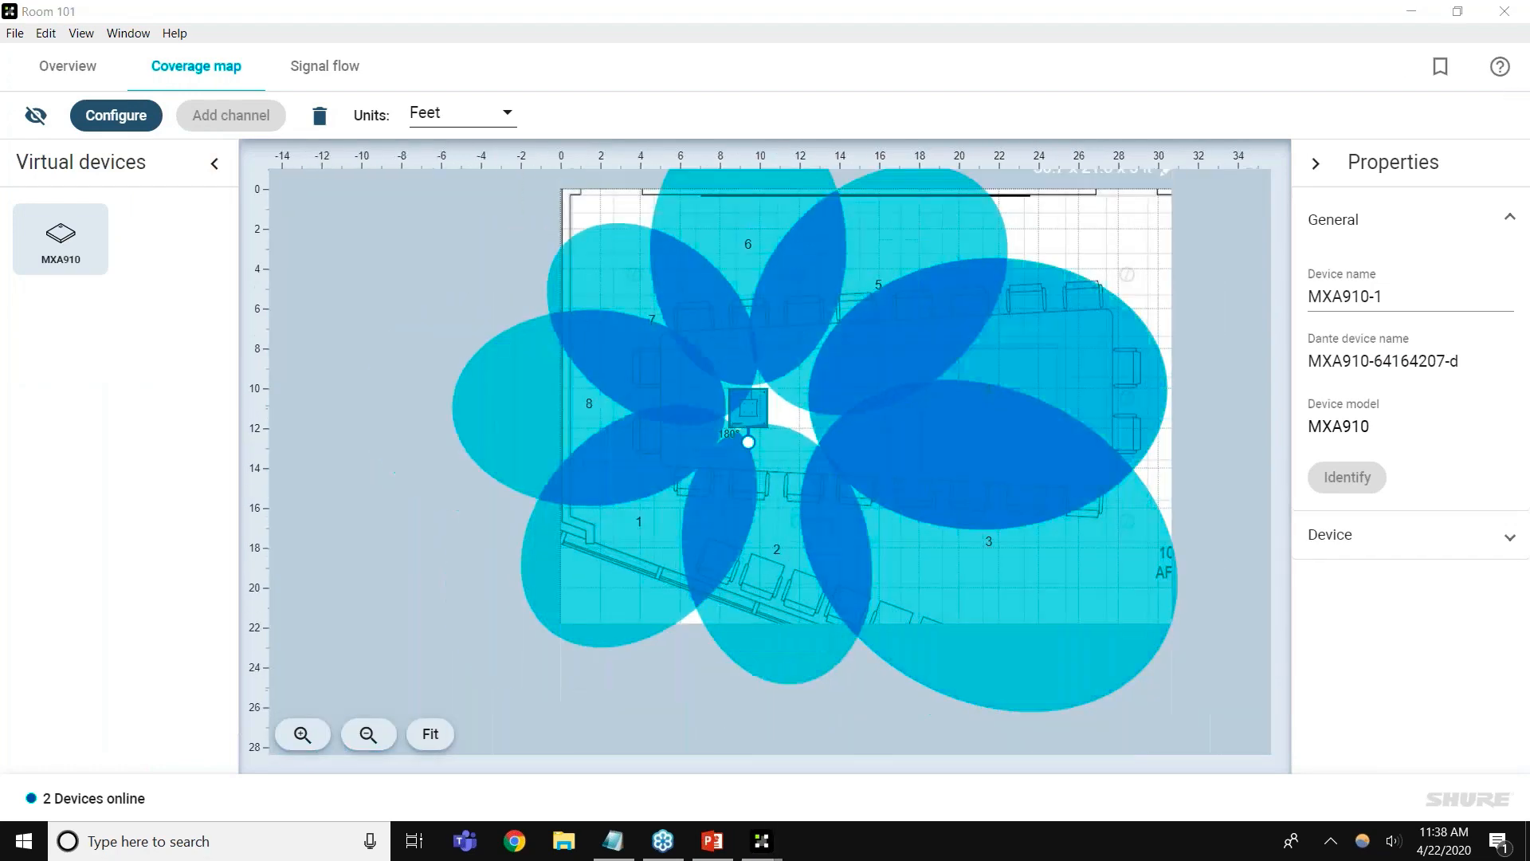
left_click(1096, 264)
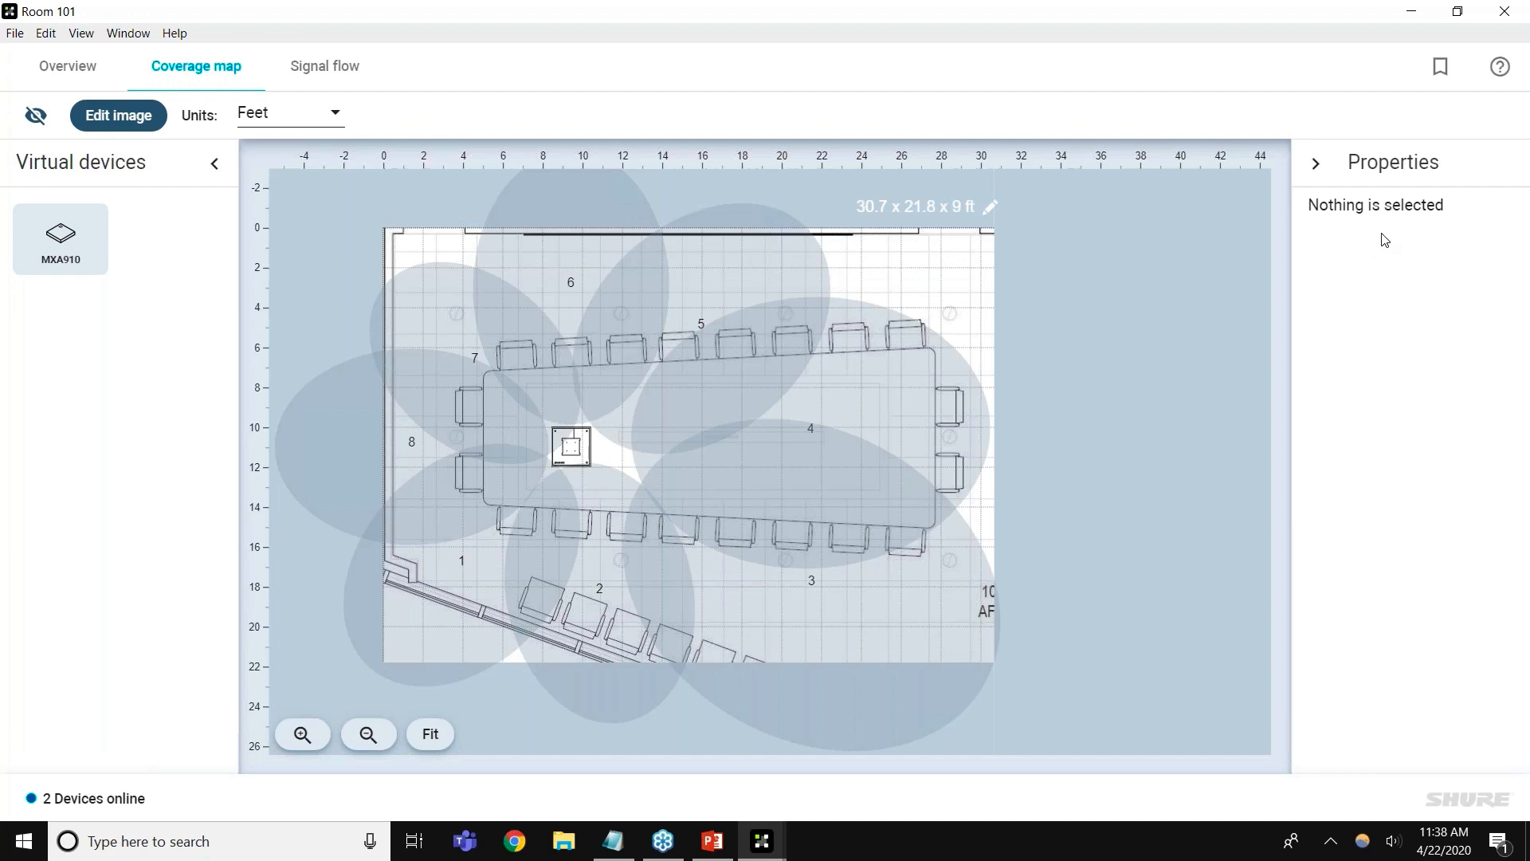
left_click(1518, 109)
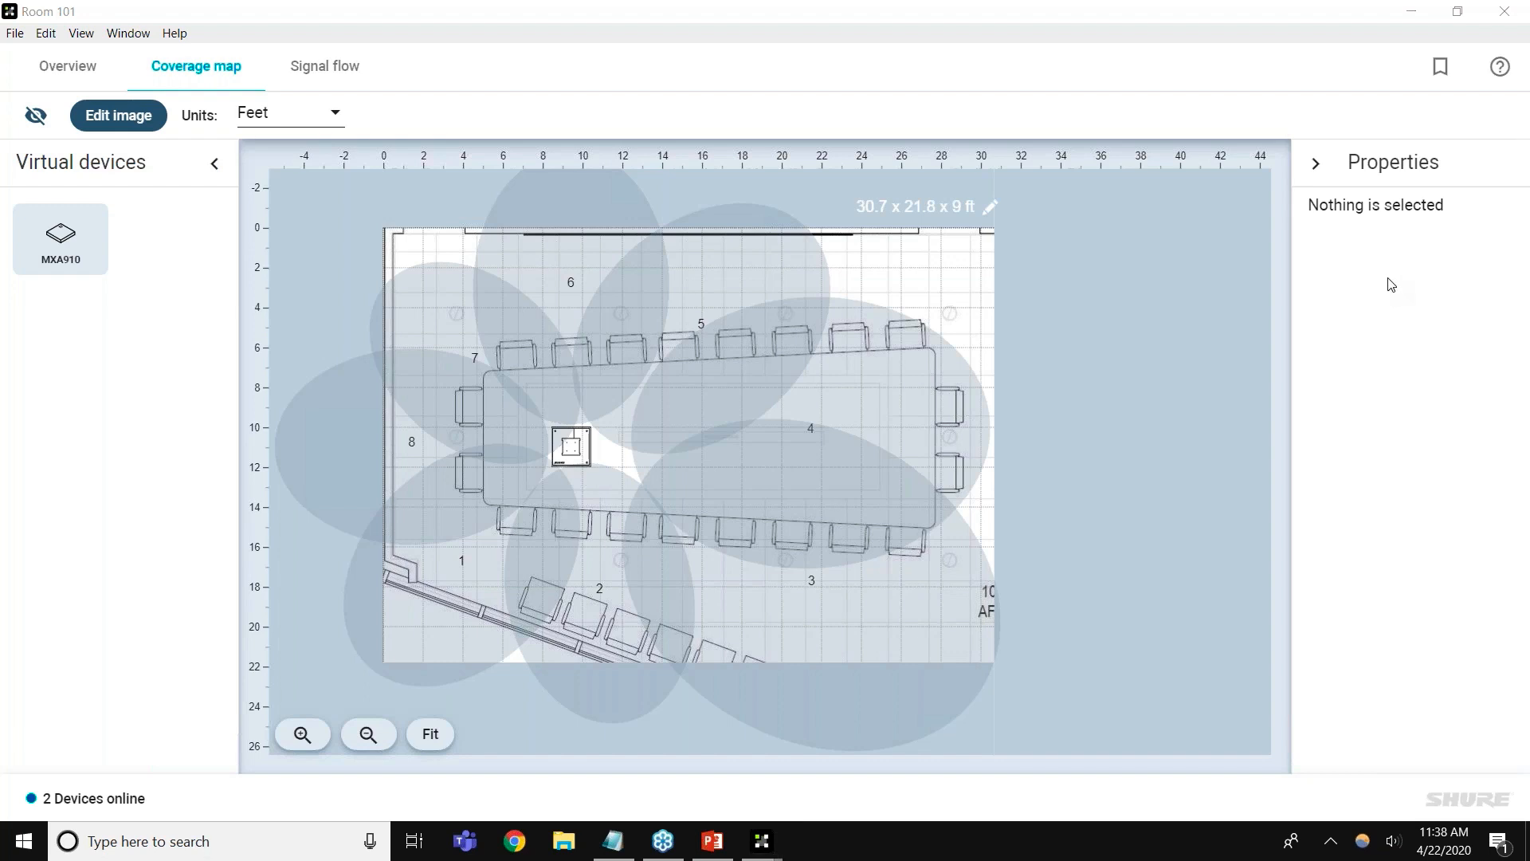
Keep lobe 5's lobe width set to Wide
left_click(773, 277)
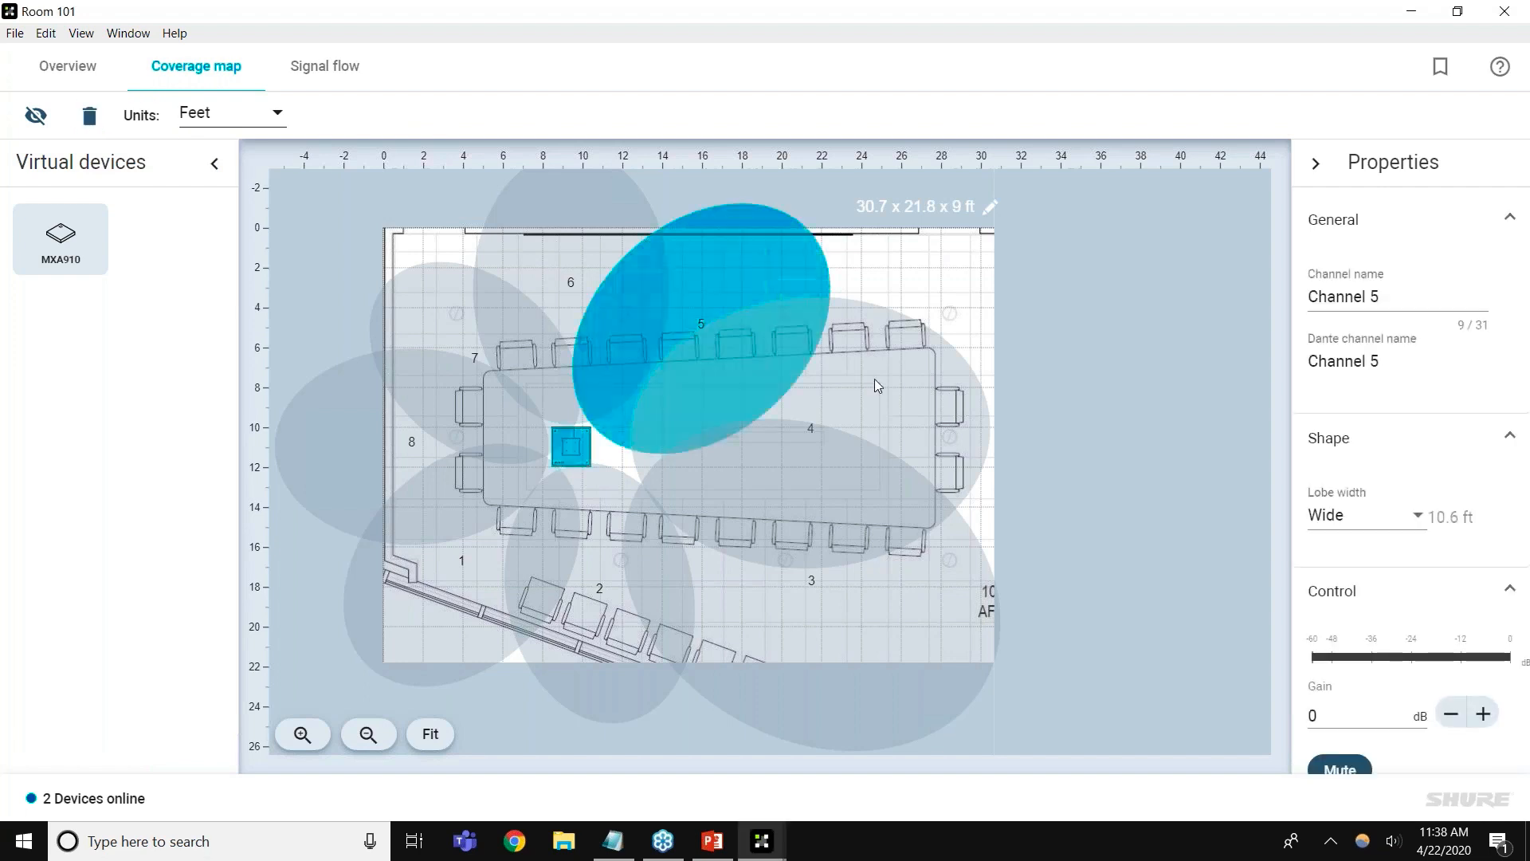
left_click(1403, 527)
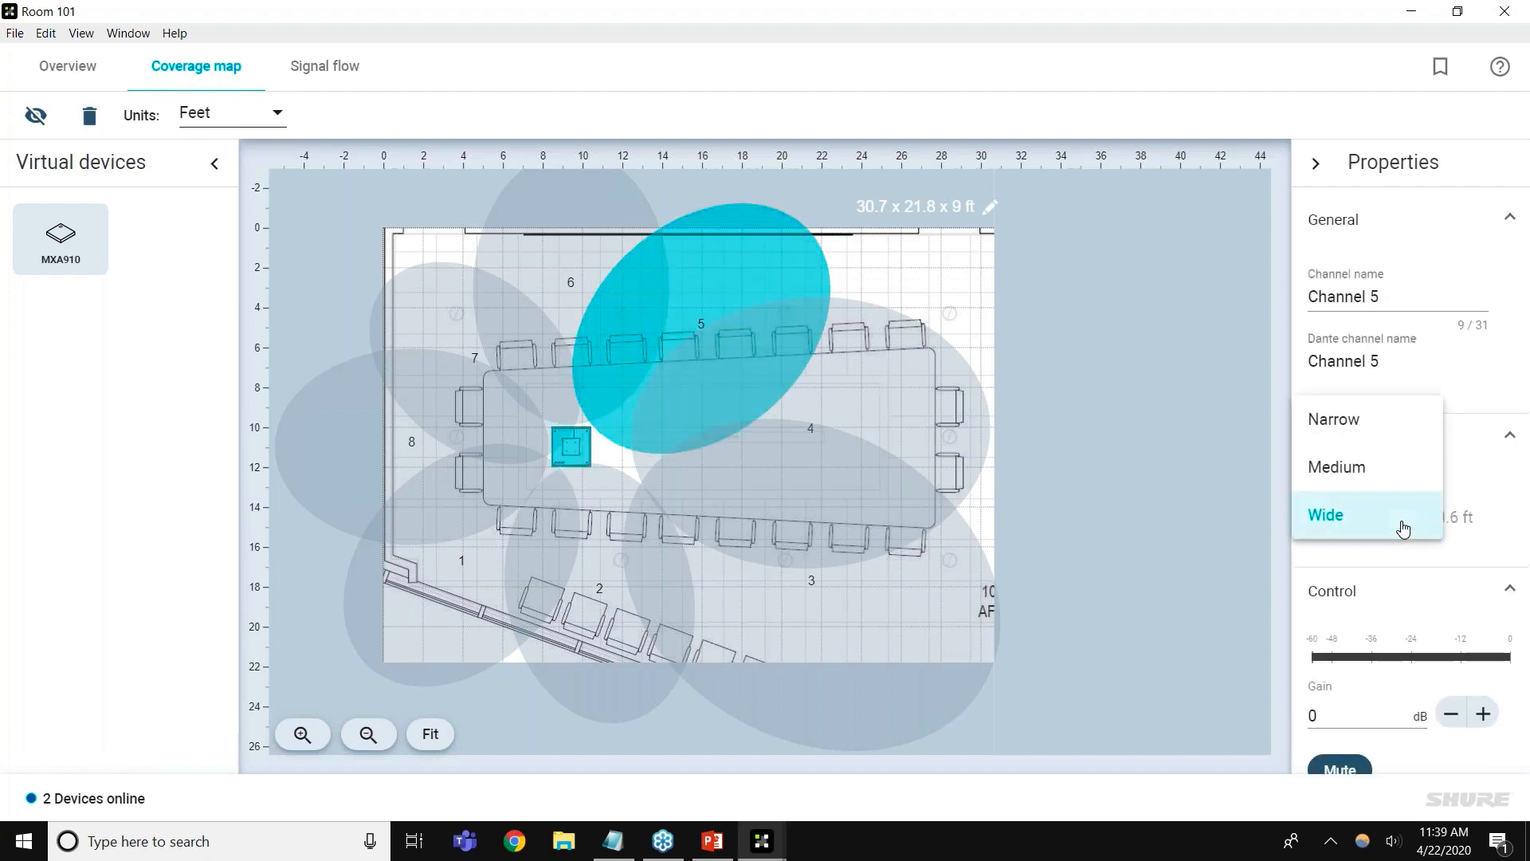
left_click(1352, 554)
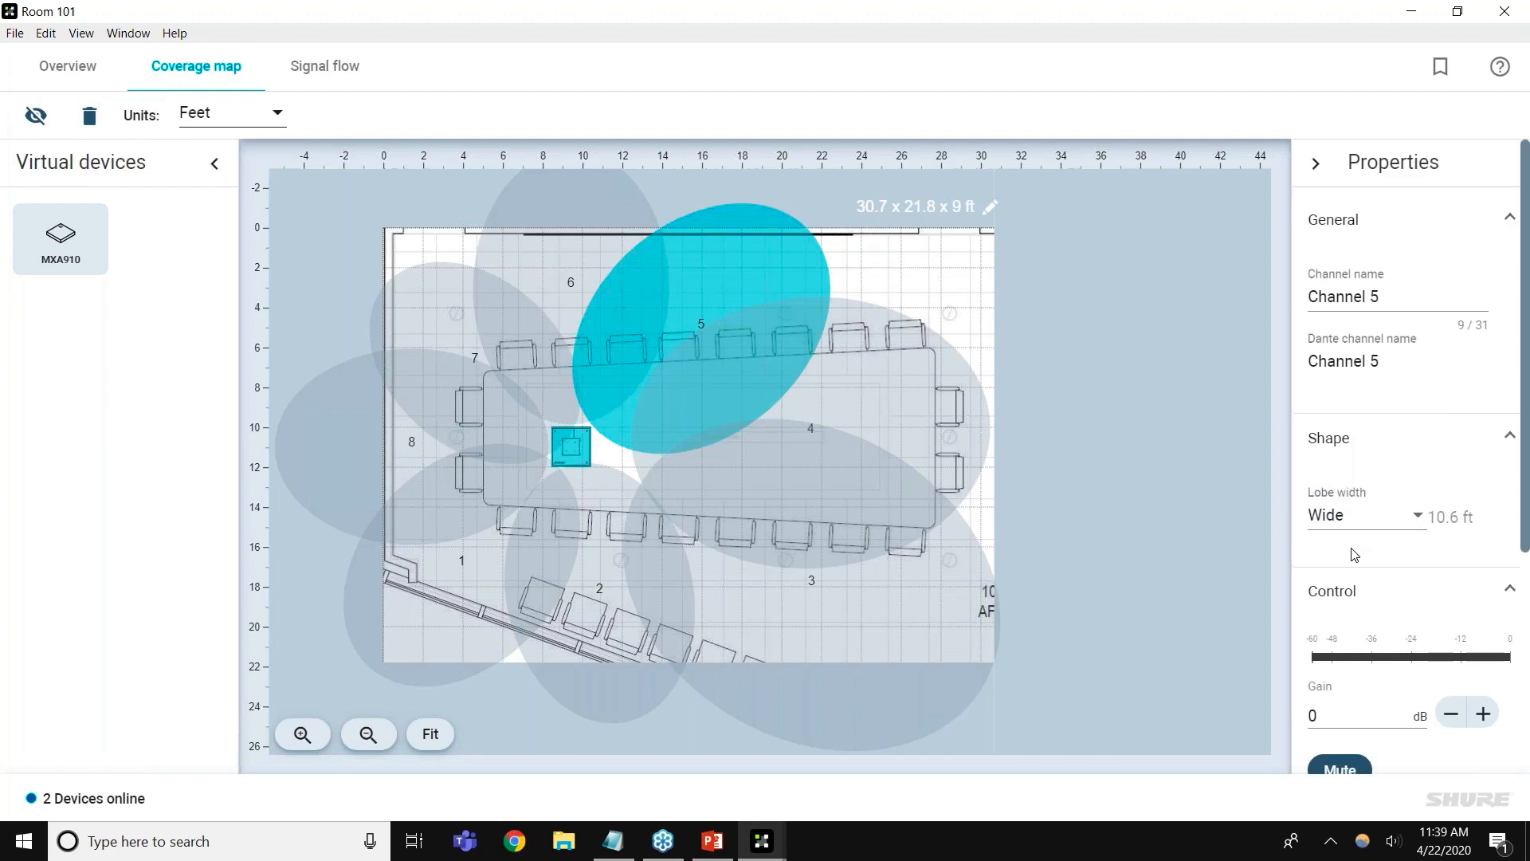
Stretch lobe 4 over the table's right end to about 16.4 ft
left_click(864, 404)
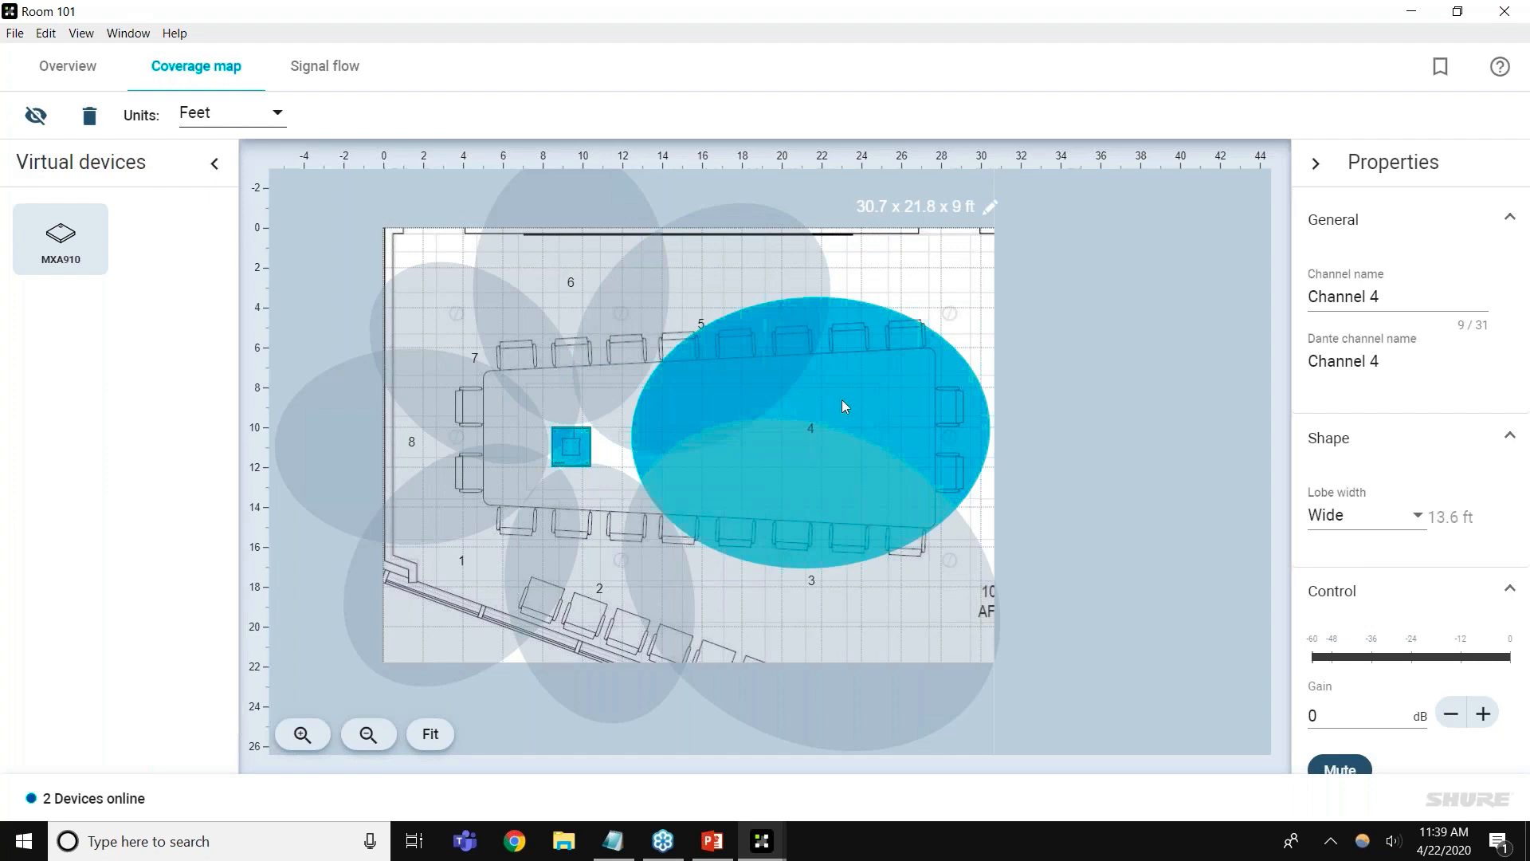
left_click_drag(843, 404, 878, 391)
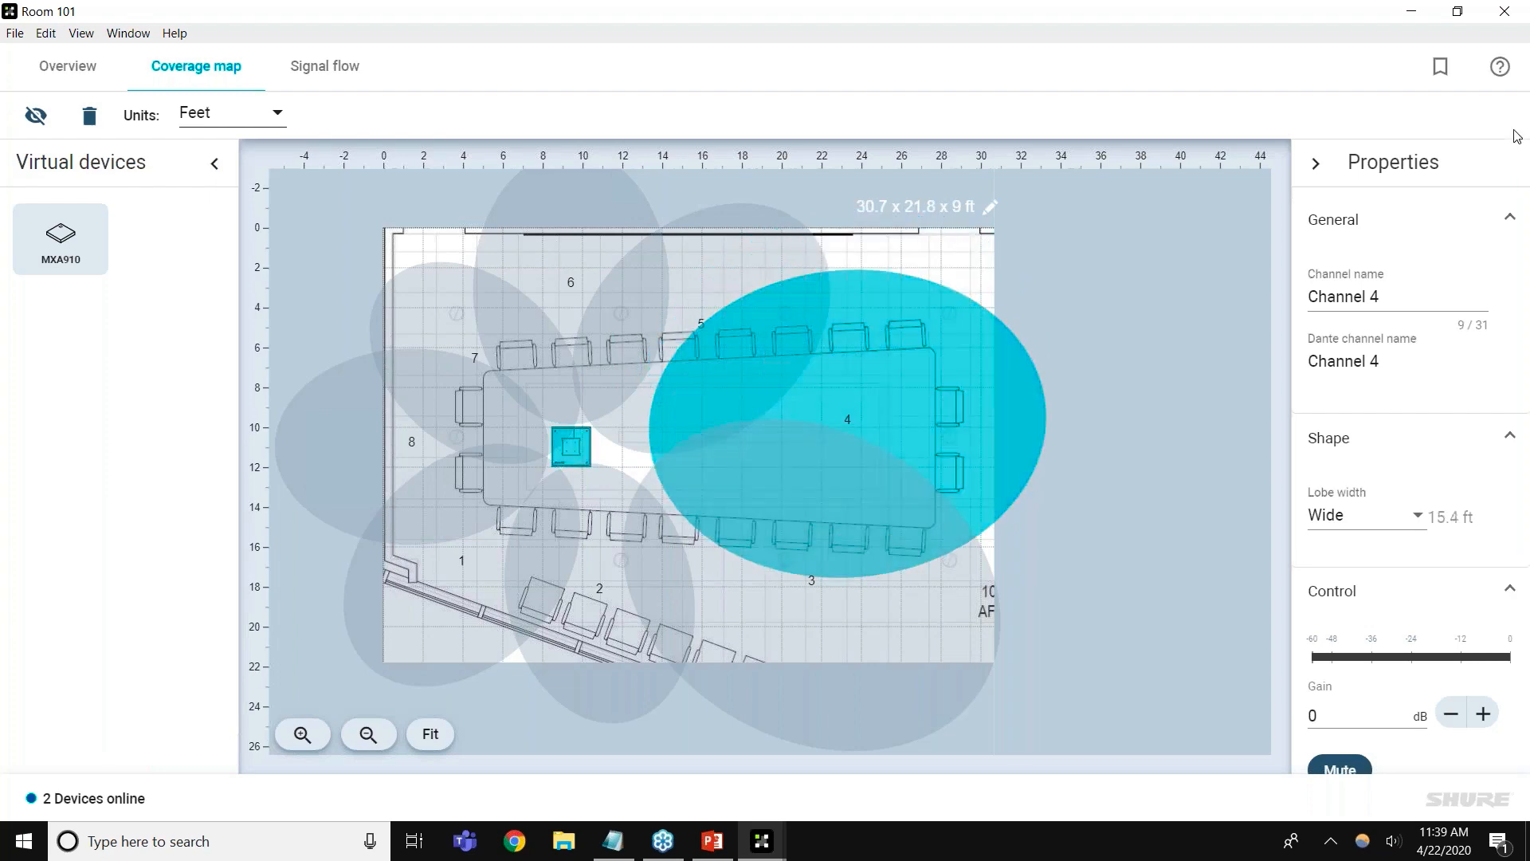
left_click(1519, 104)
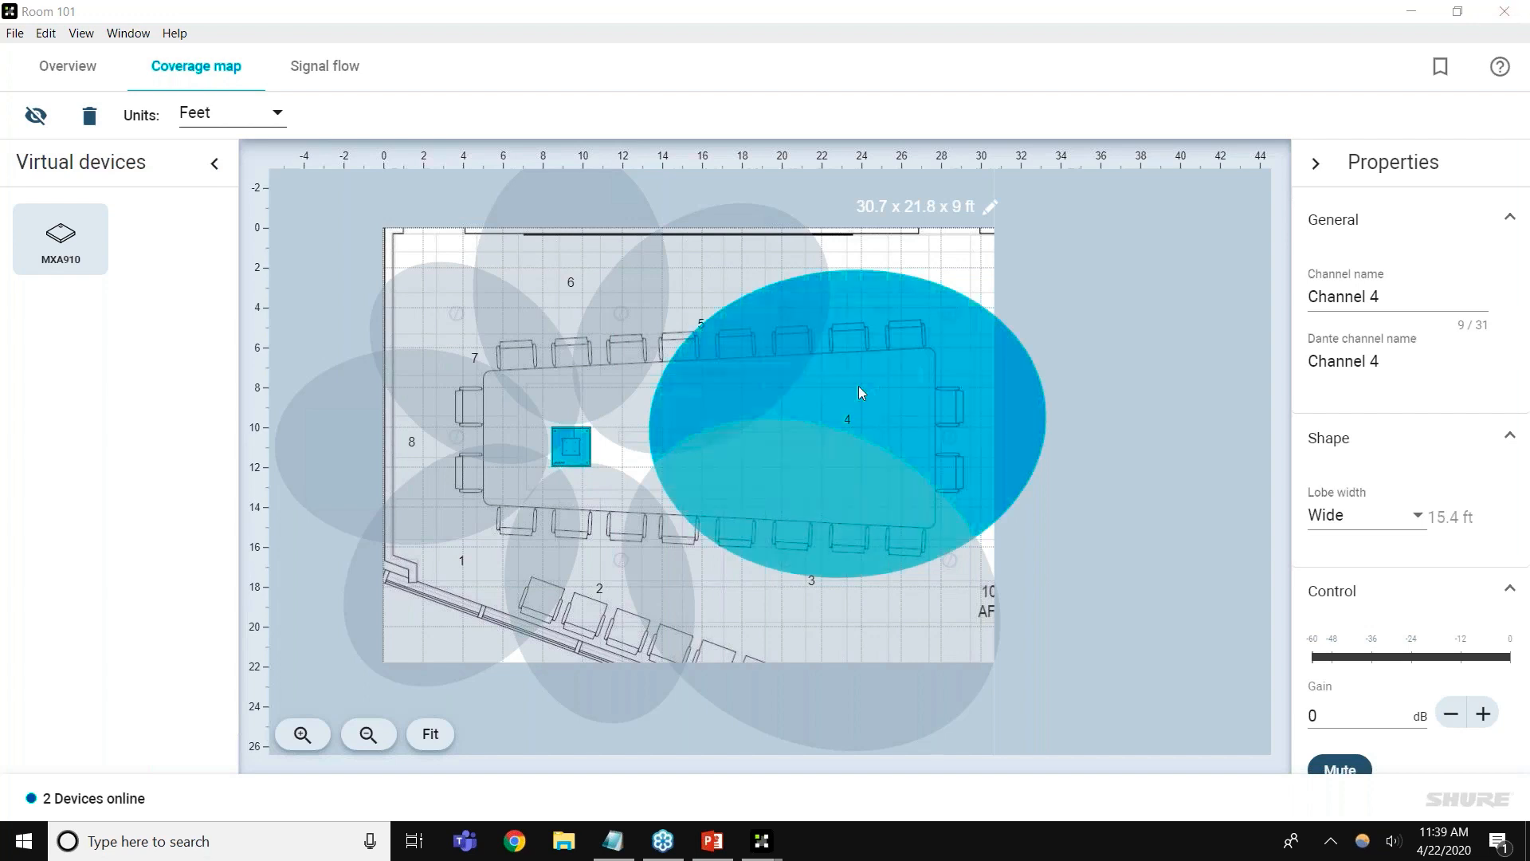
left_click_drag(859, 405, 874, 362)
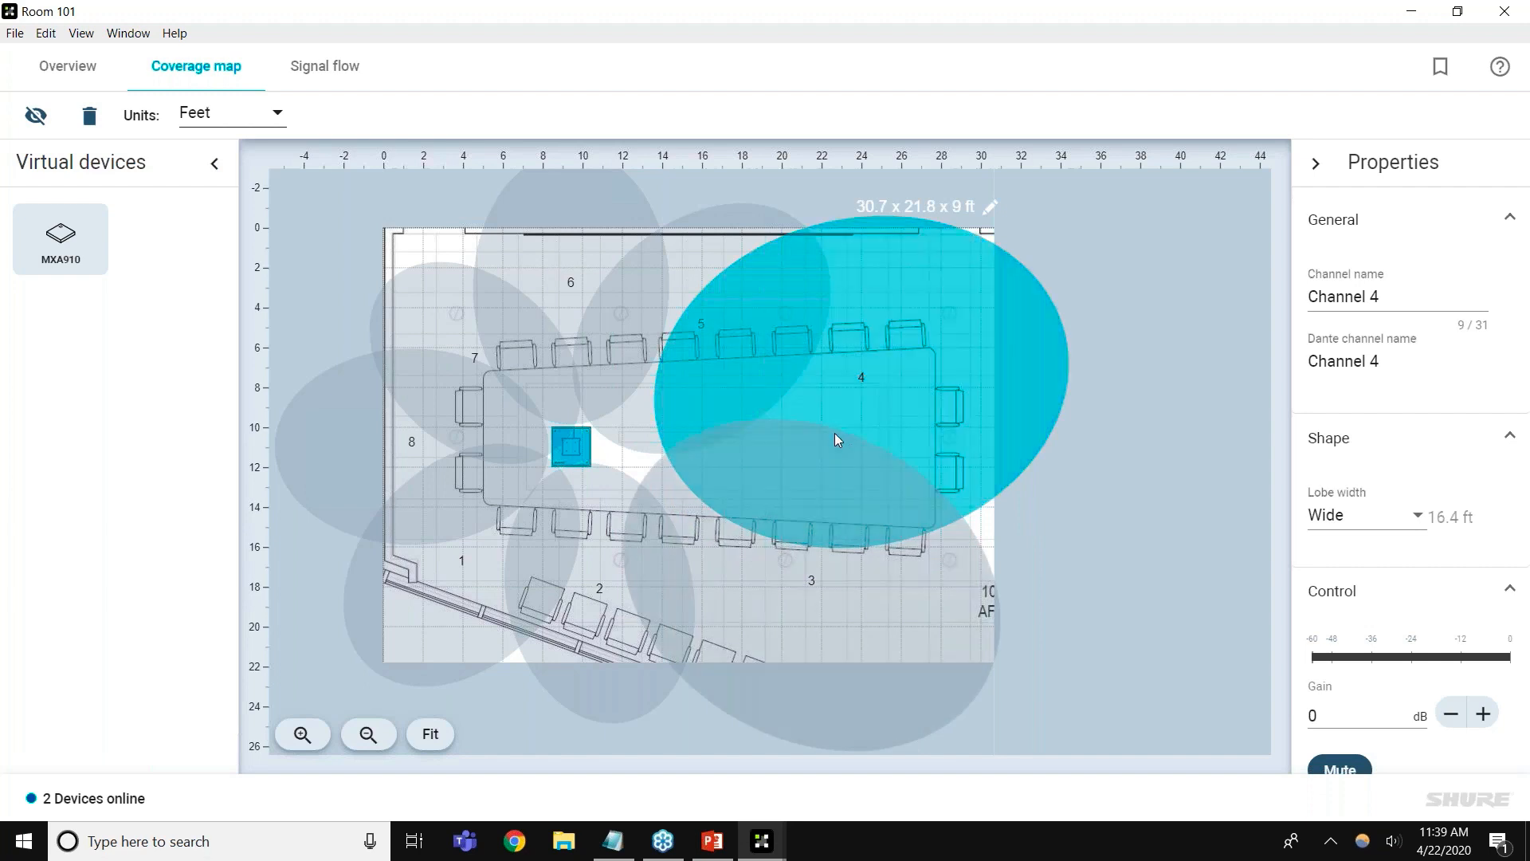
Check lobes 2 and 3, deselect all, and return to Room 101's device overview
left_click(612, 610)
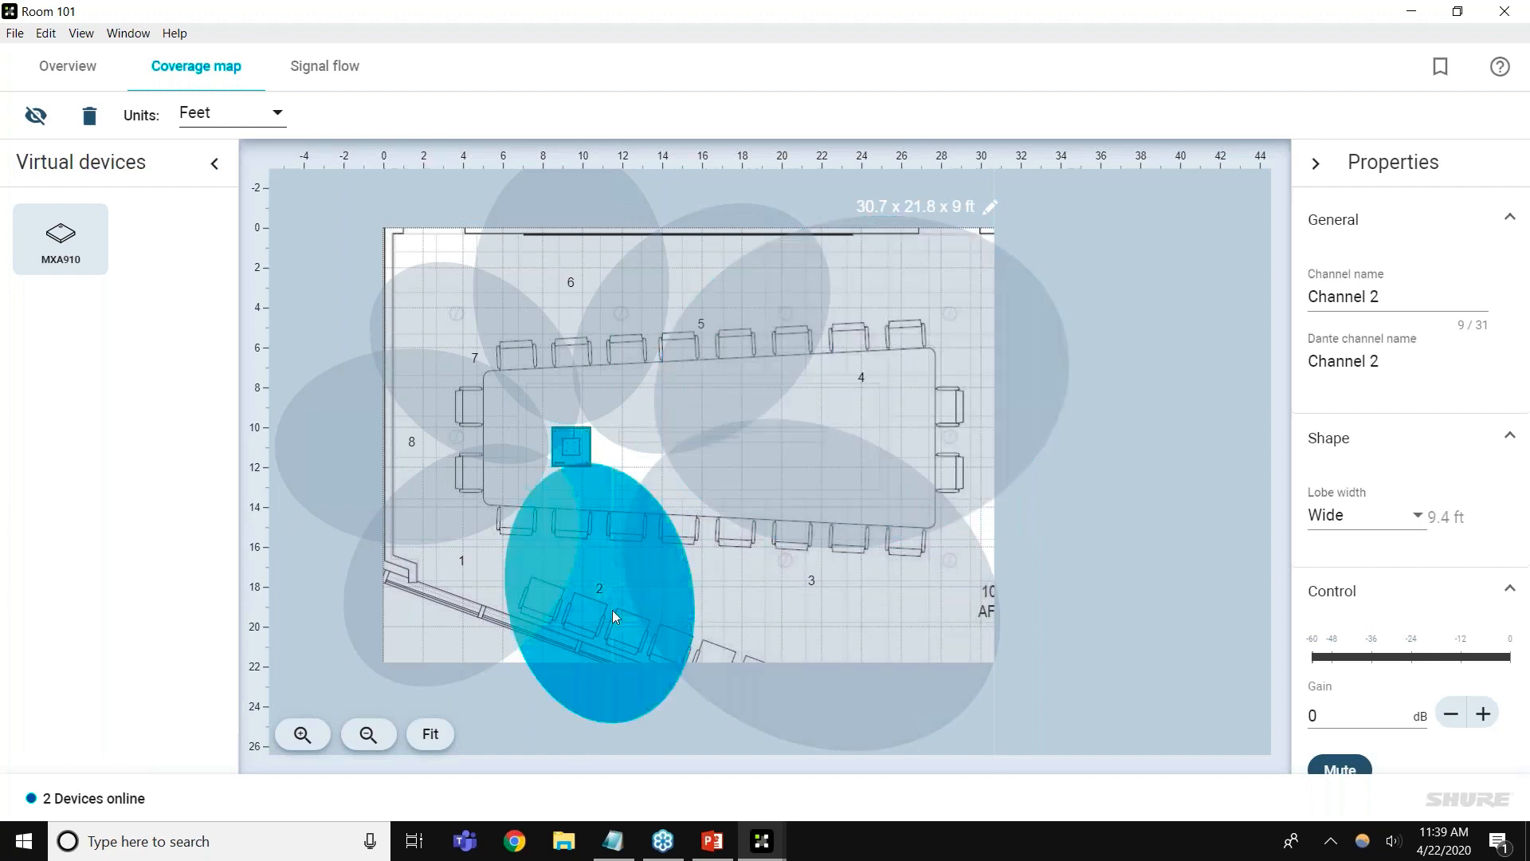
left_click(772, 600)
left_click(1142, 580)
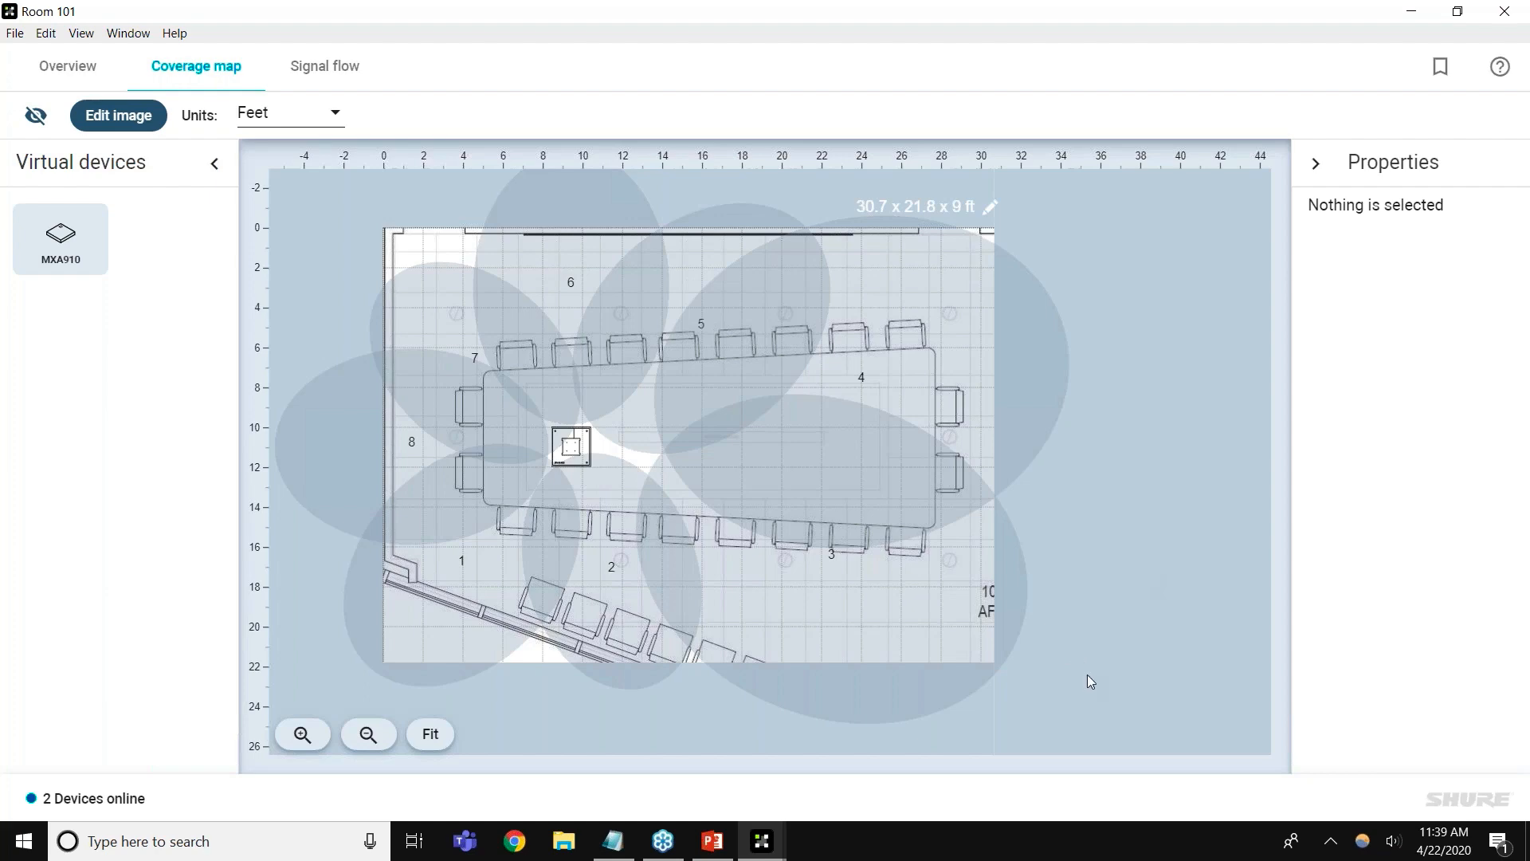
left_click(87, 66)
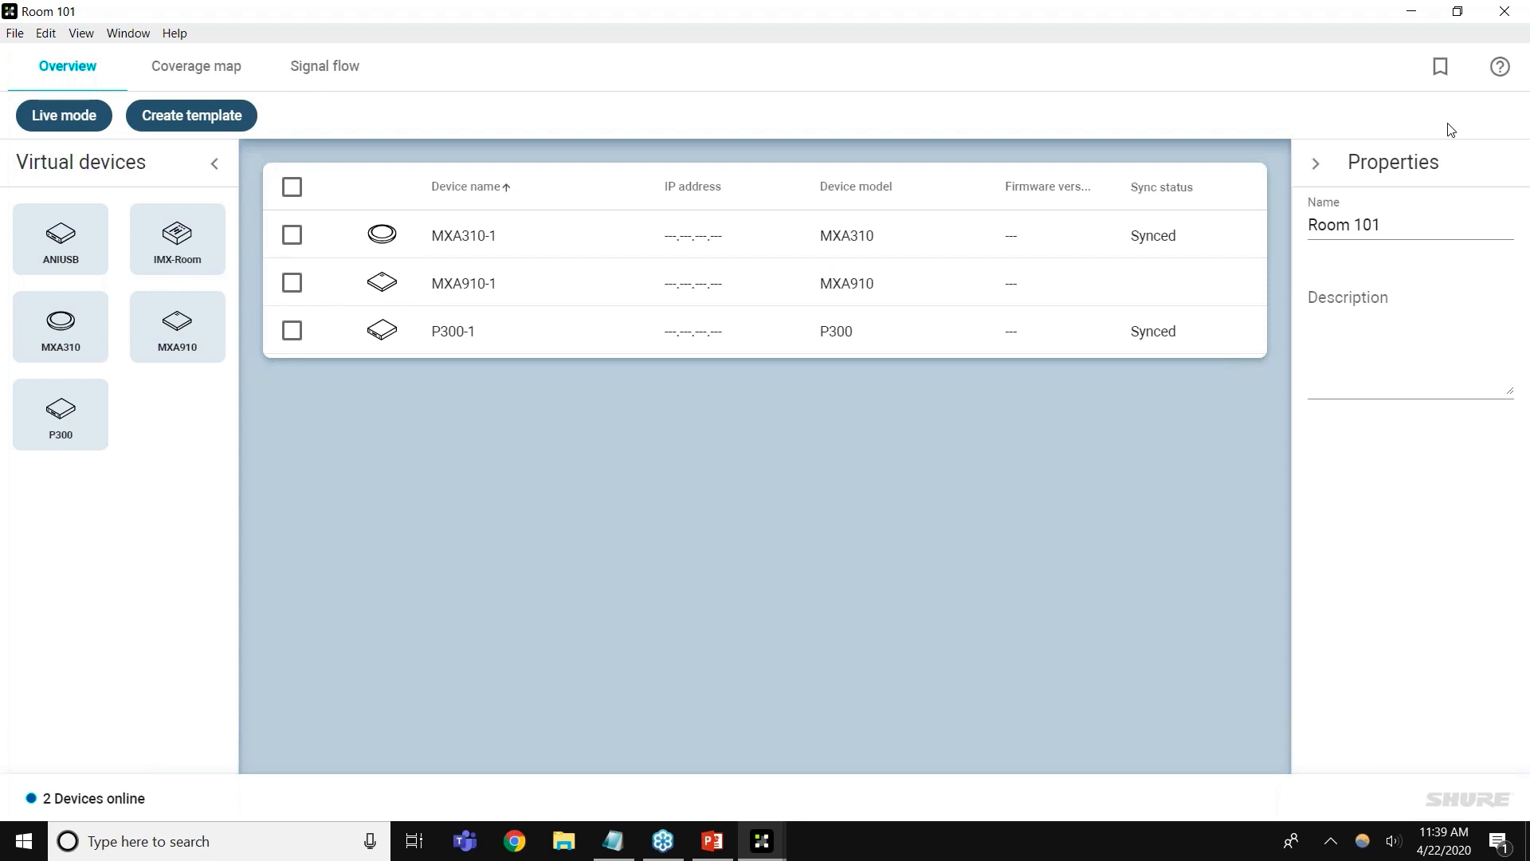
left_click(1519, 92)
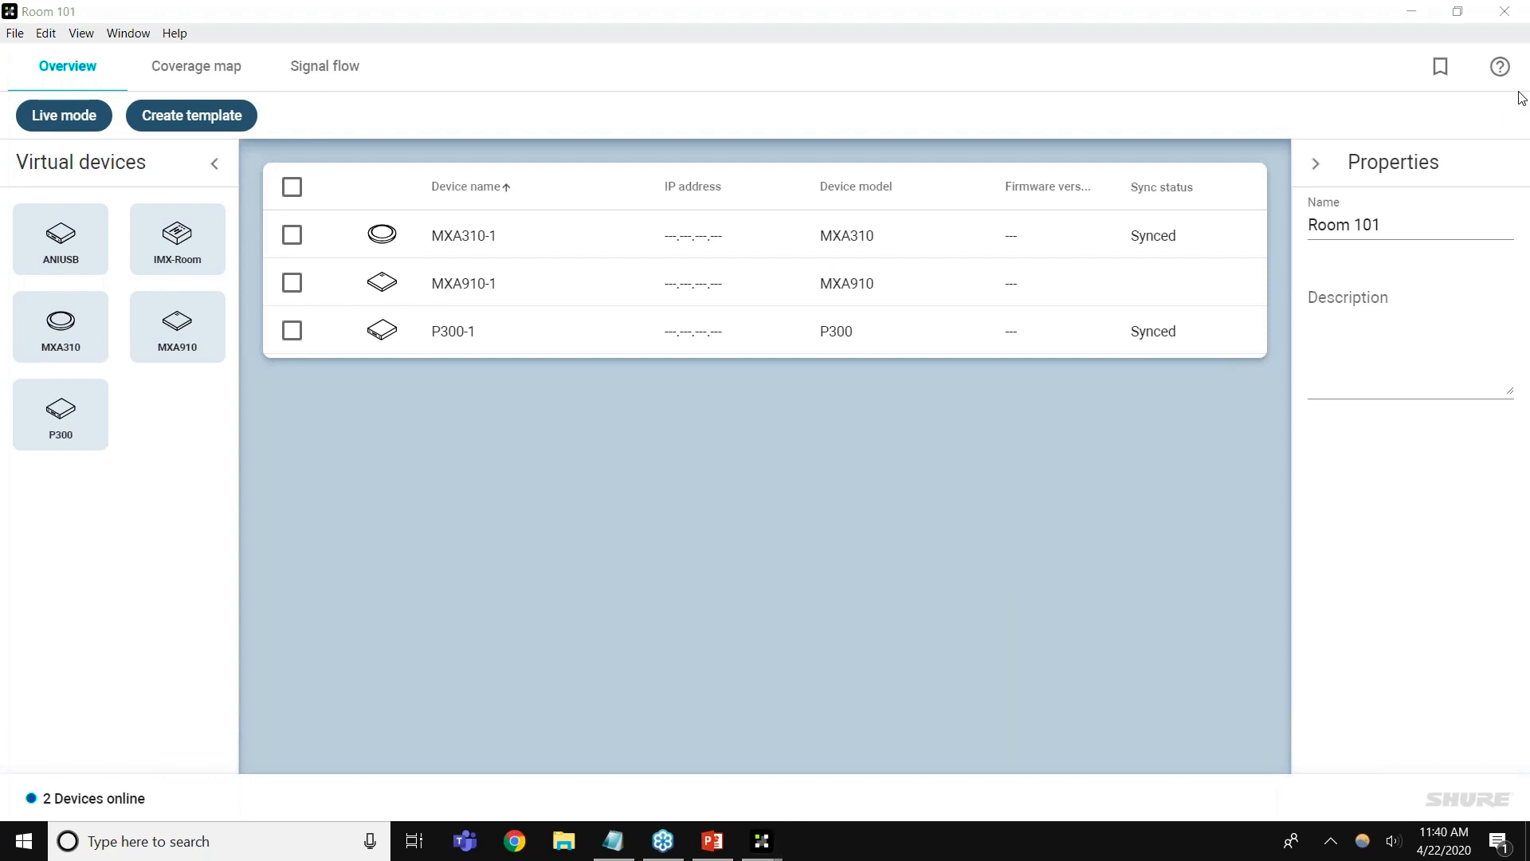
left_click(196, 67)
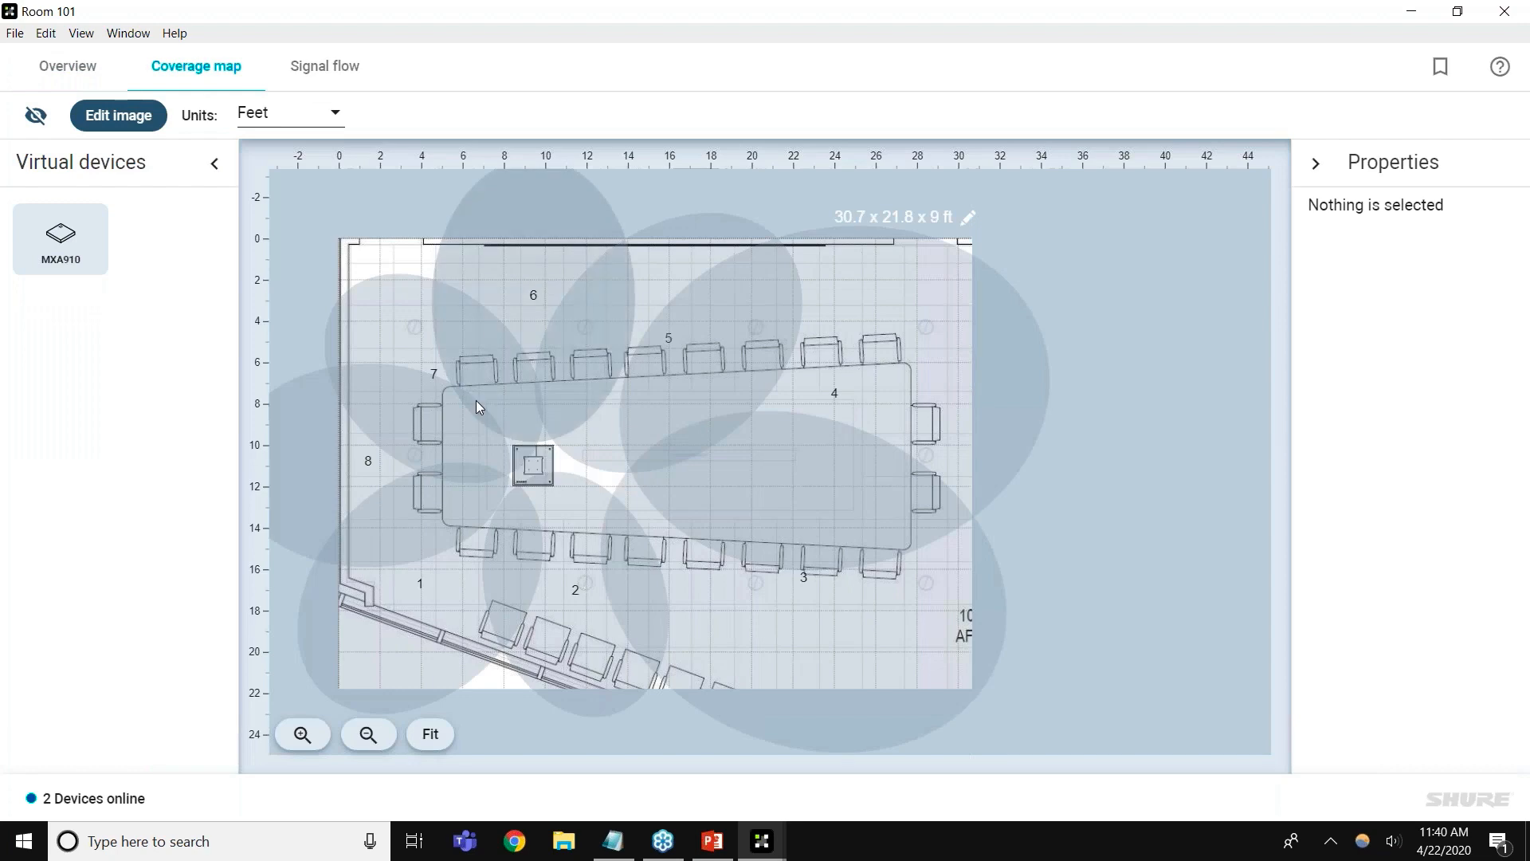
Pull lobe 6 down onto the table and narrow lobe 4 to 8.5 ft over the upper-left seats
mouse_move(552, 482)
left_mouse_down()
mouse_move(518, 462)
mouse_move(556, 481)
mouse_move(543, 470)
left_mouse_up()
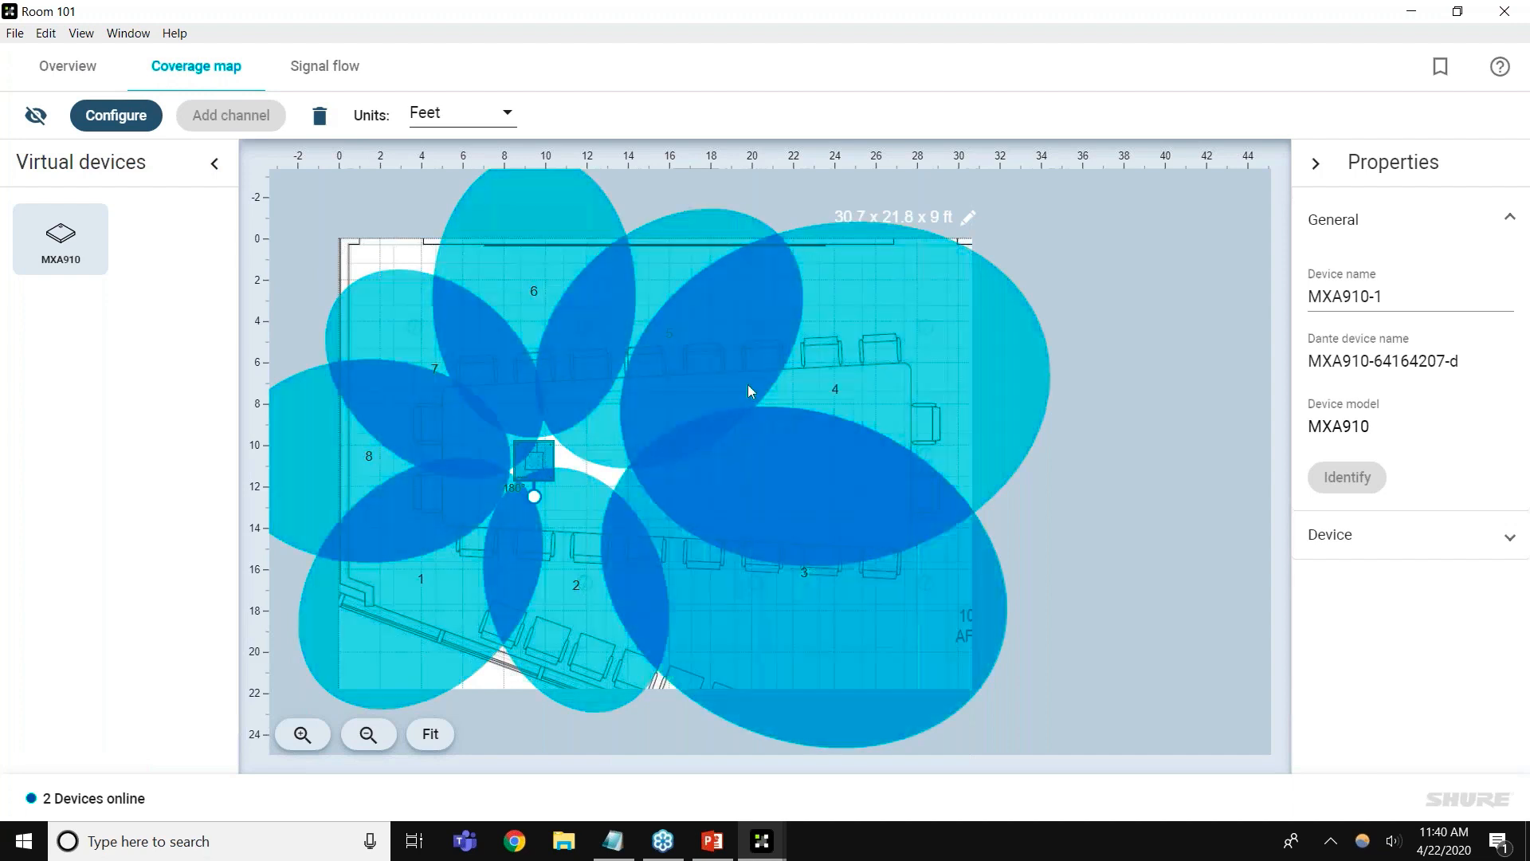
left_click(742, 387)
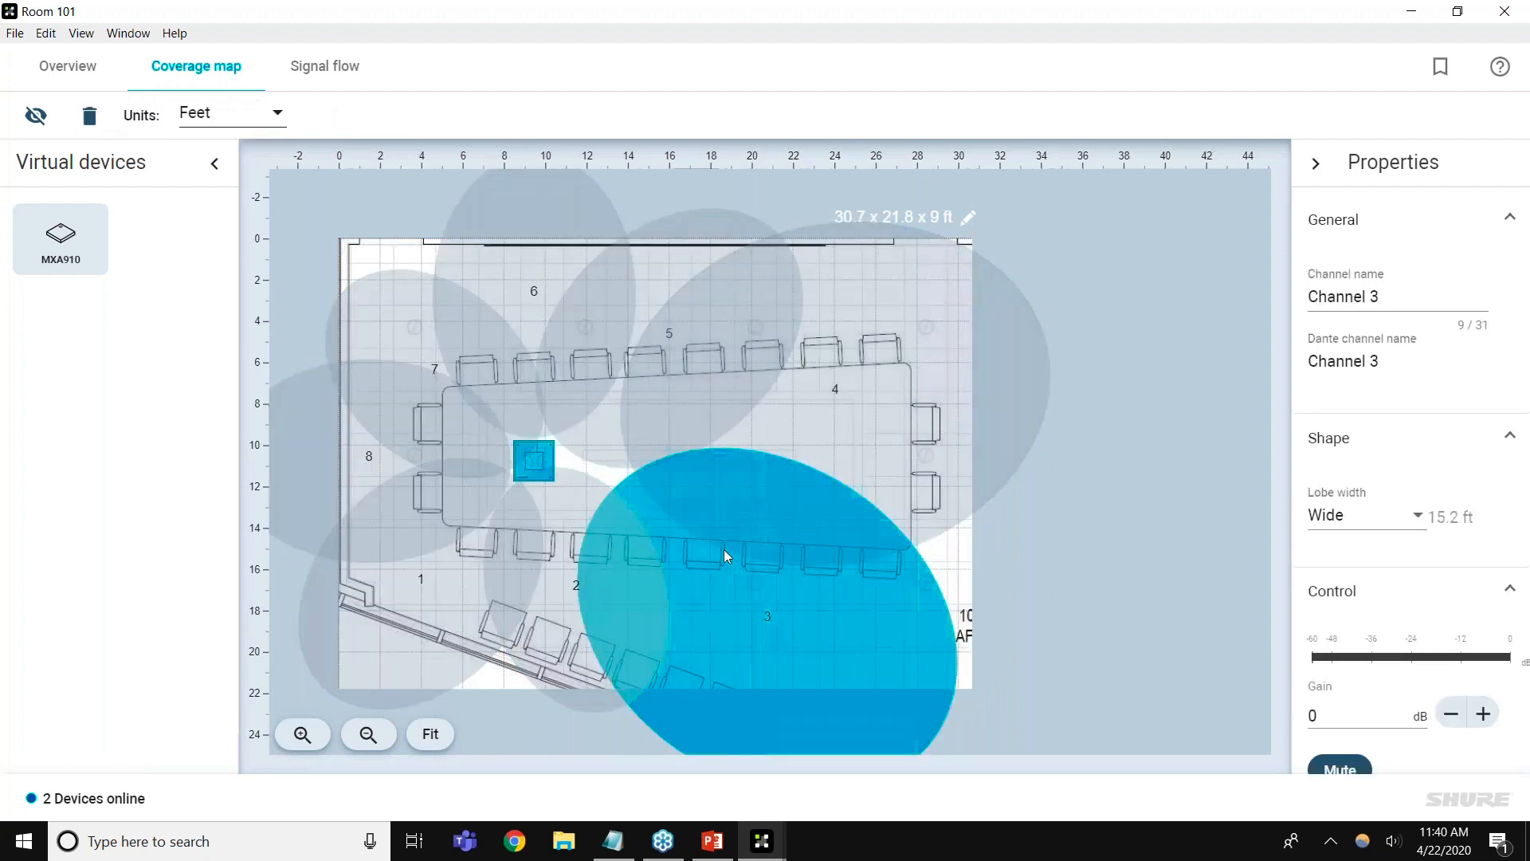
left_click_drag(806, 411, 725, 349)
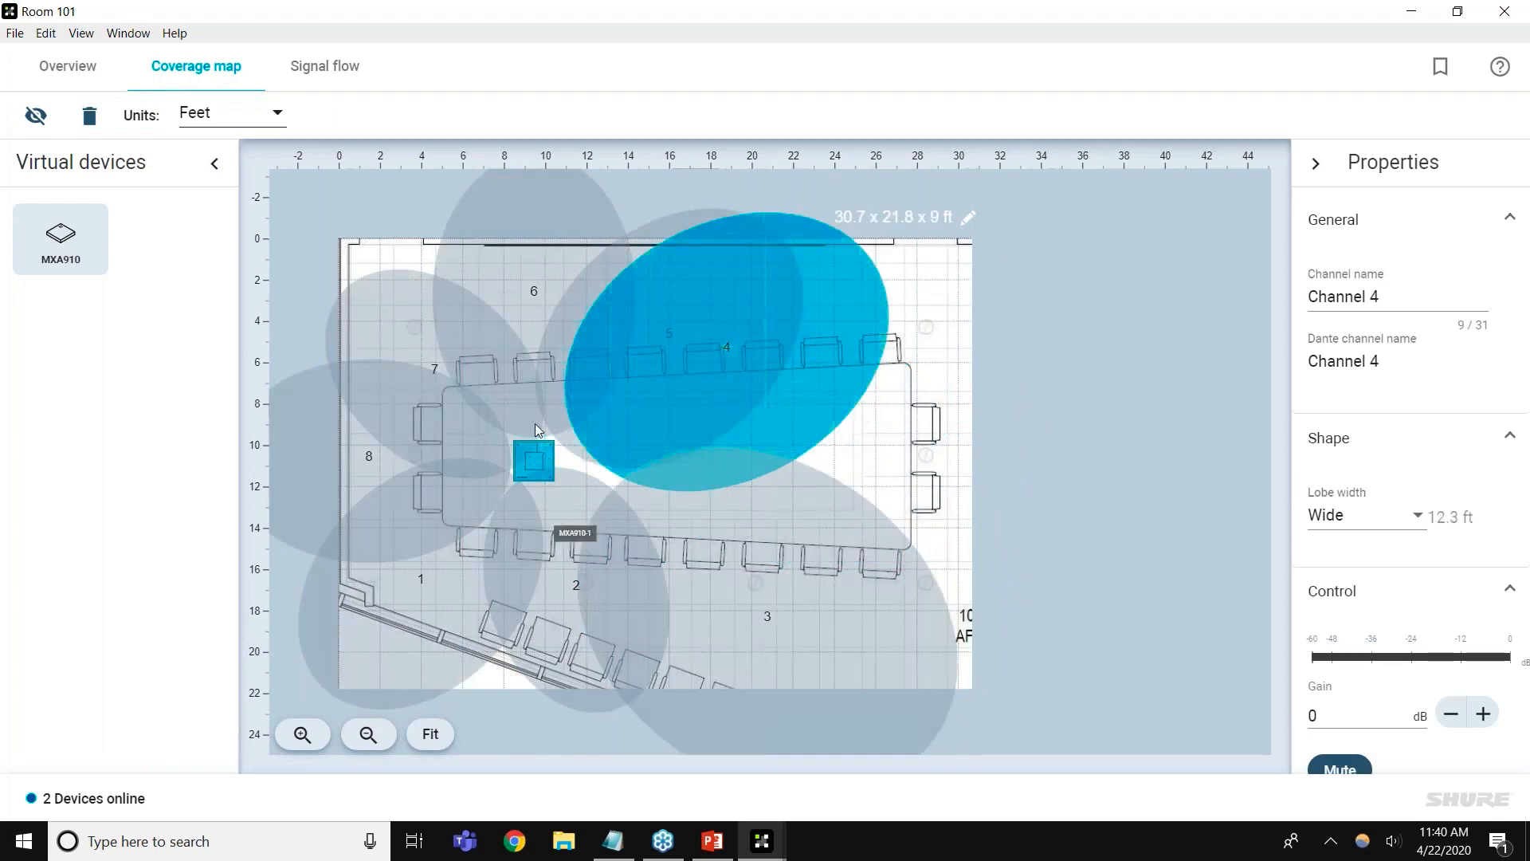
left_click_drag(518, 290, 460, 381)
left_click(577, 294)
left_click(577, 294)
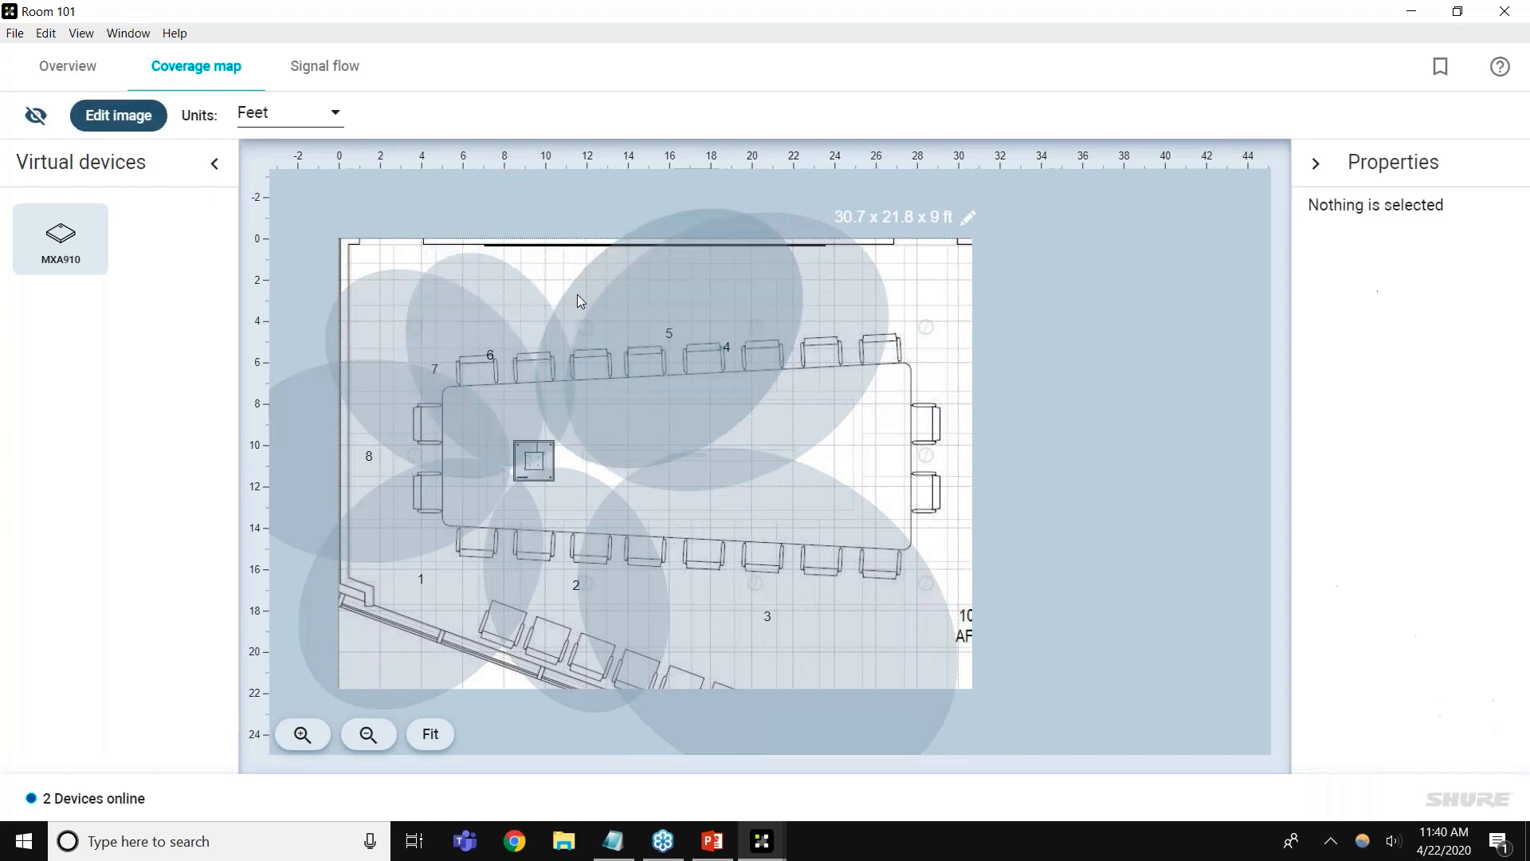
left_click_drag(734, 362, 594, 363)
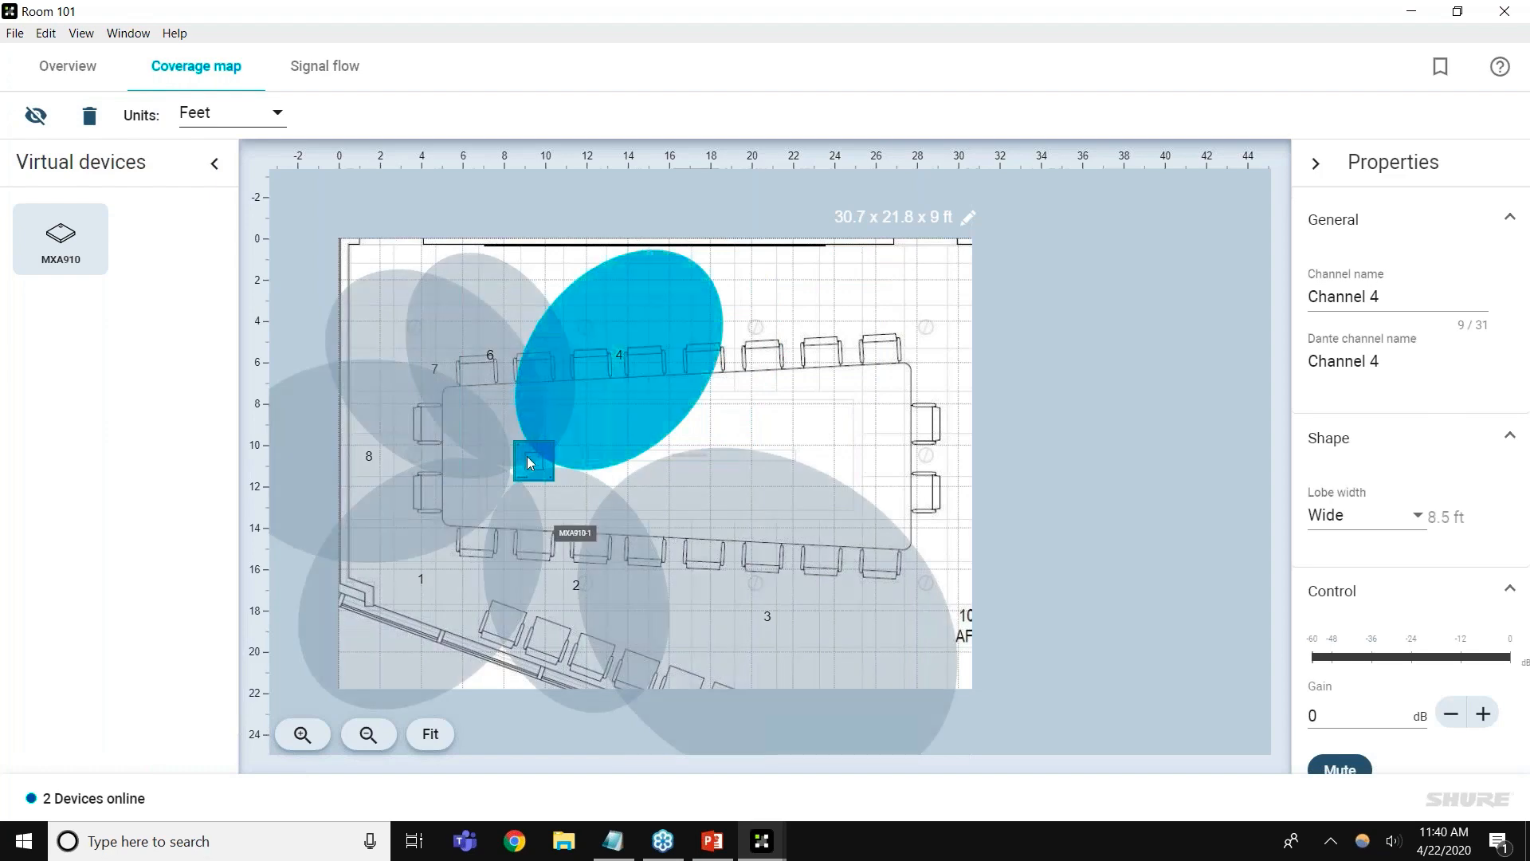
left_click(527, 456)
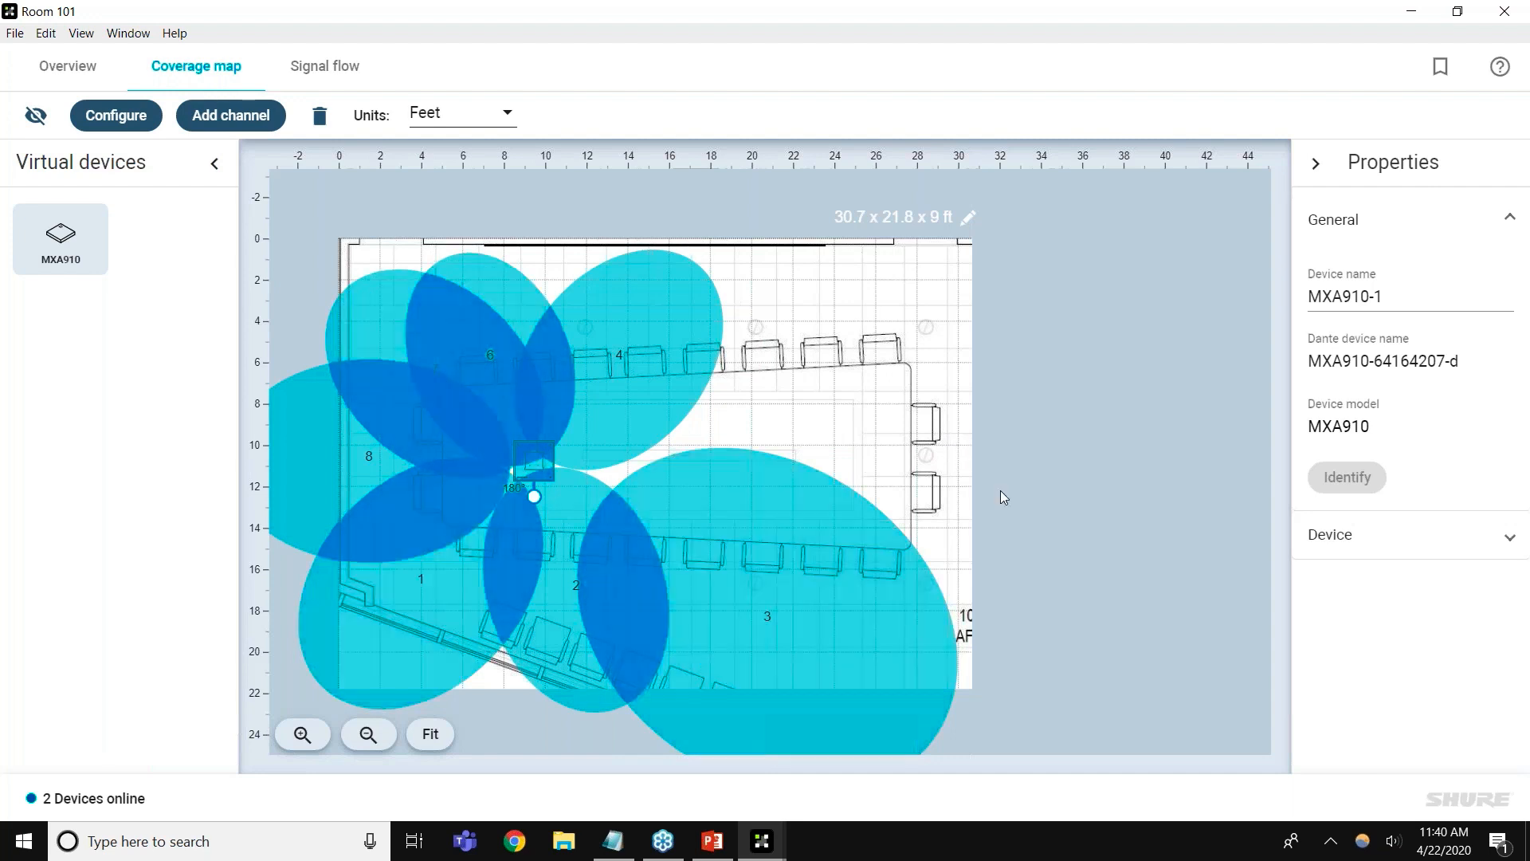
After viewing the room presets, place lobe 6 over the top row's middle, 12.1 ft wide
left_click(1441, 69)
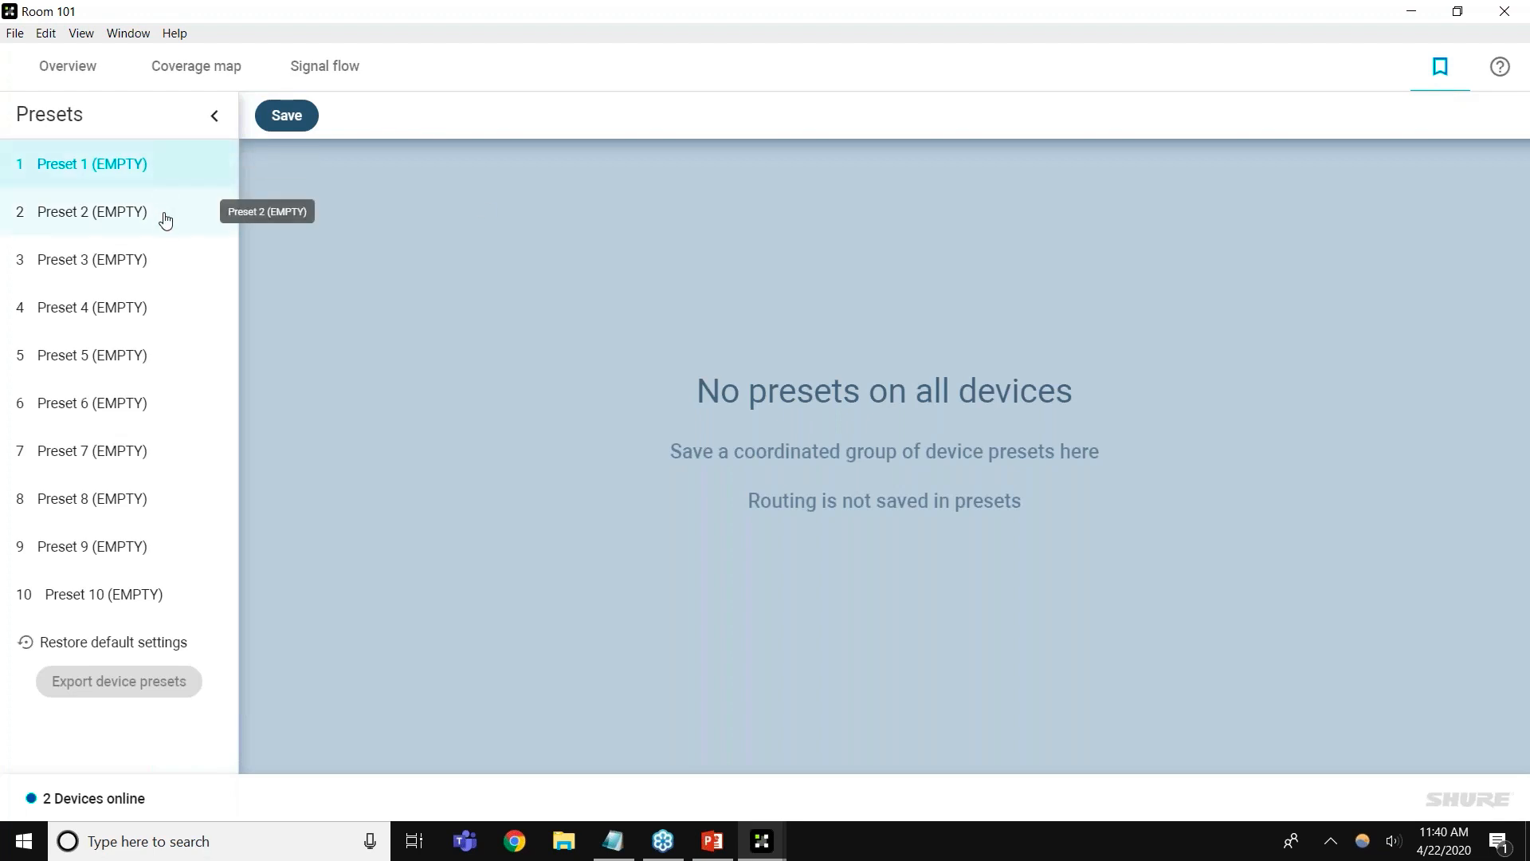
left_click(213, 67)
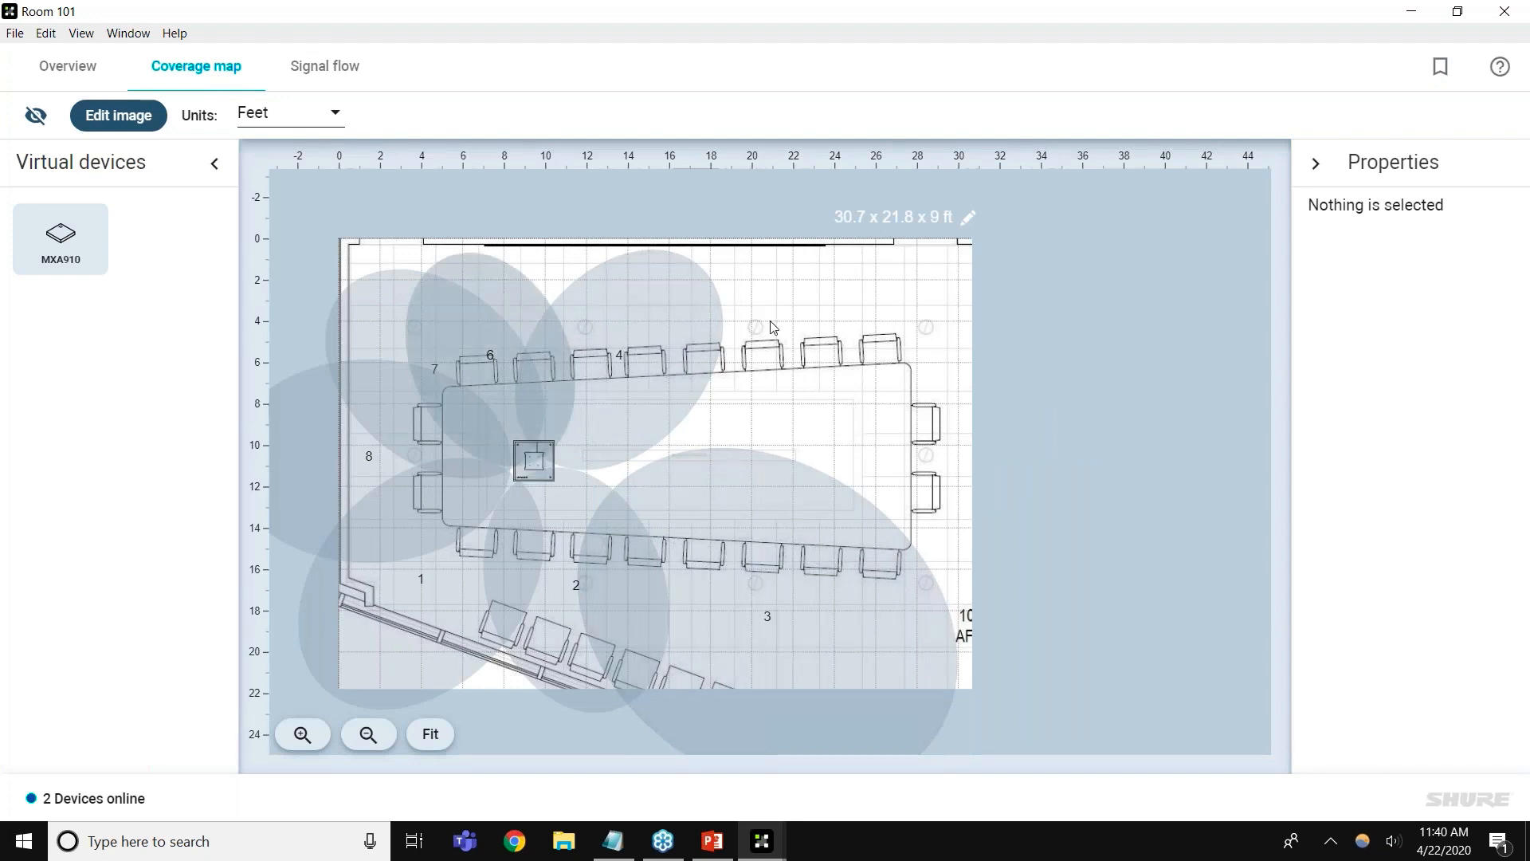
left_click_drag(771, 322, 706, 374)
left_click_drag(586, 317, 510, 318)
left_click_drag(673, 389, 695, 354)
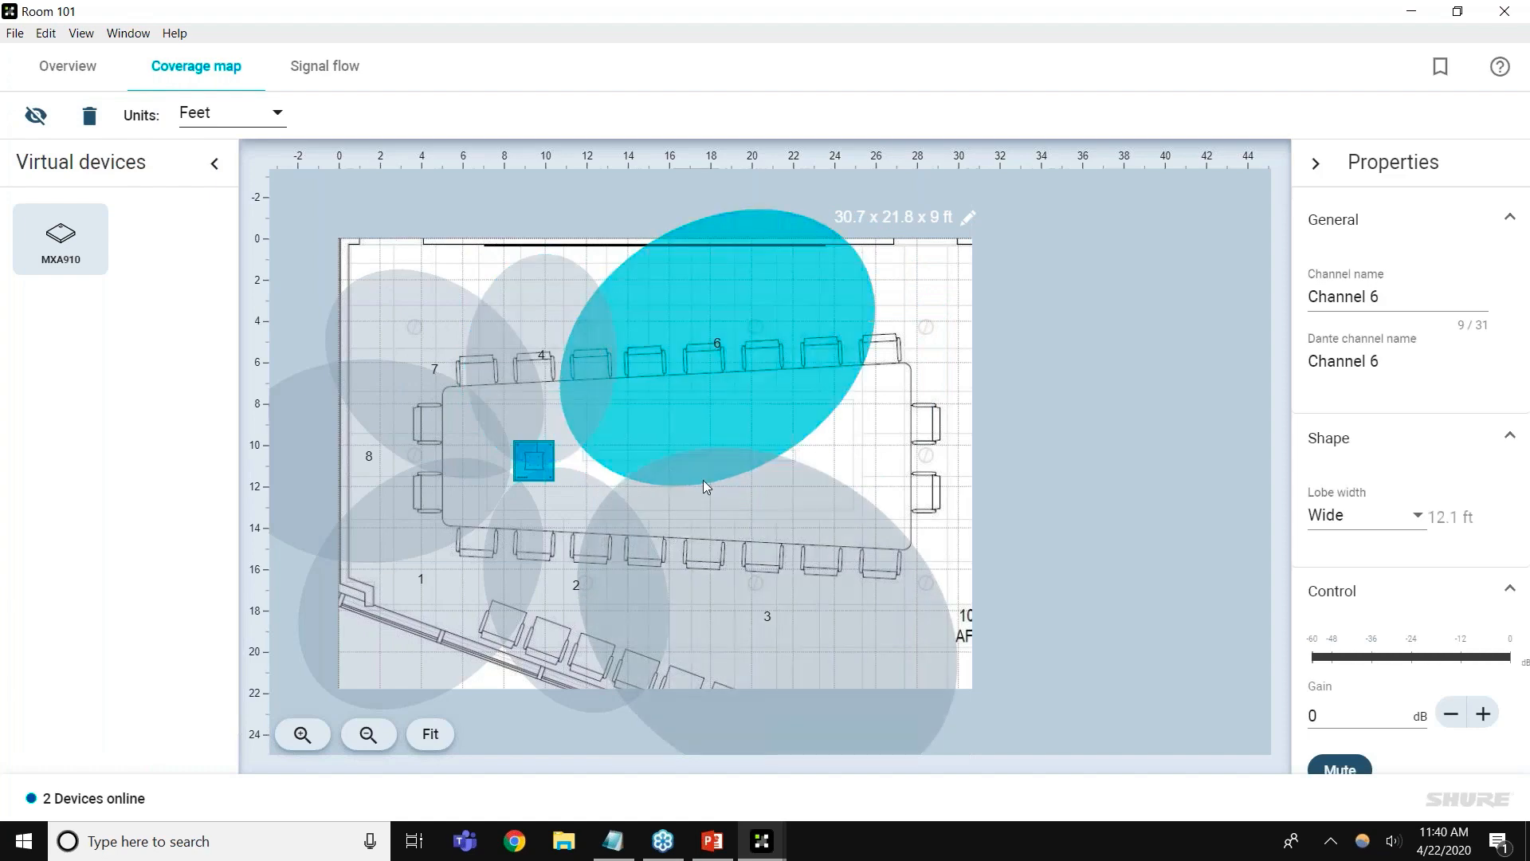
left_click(1522, 84)
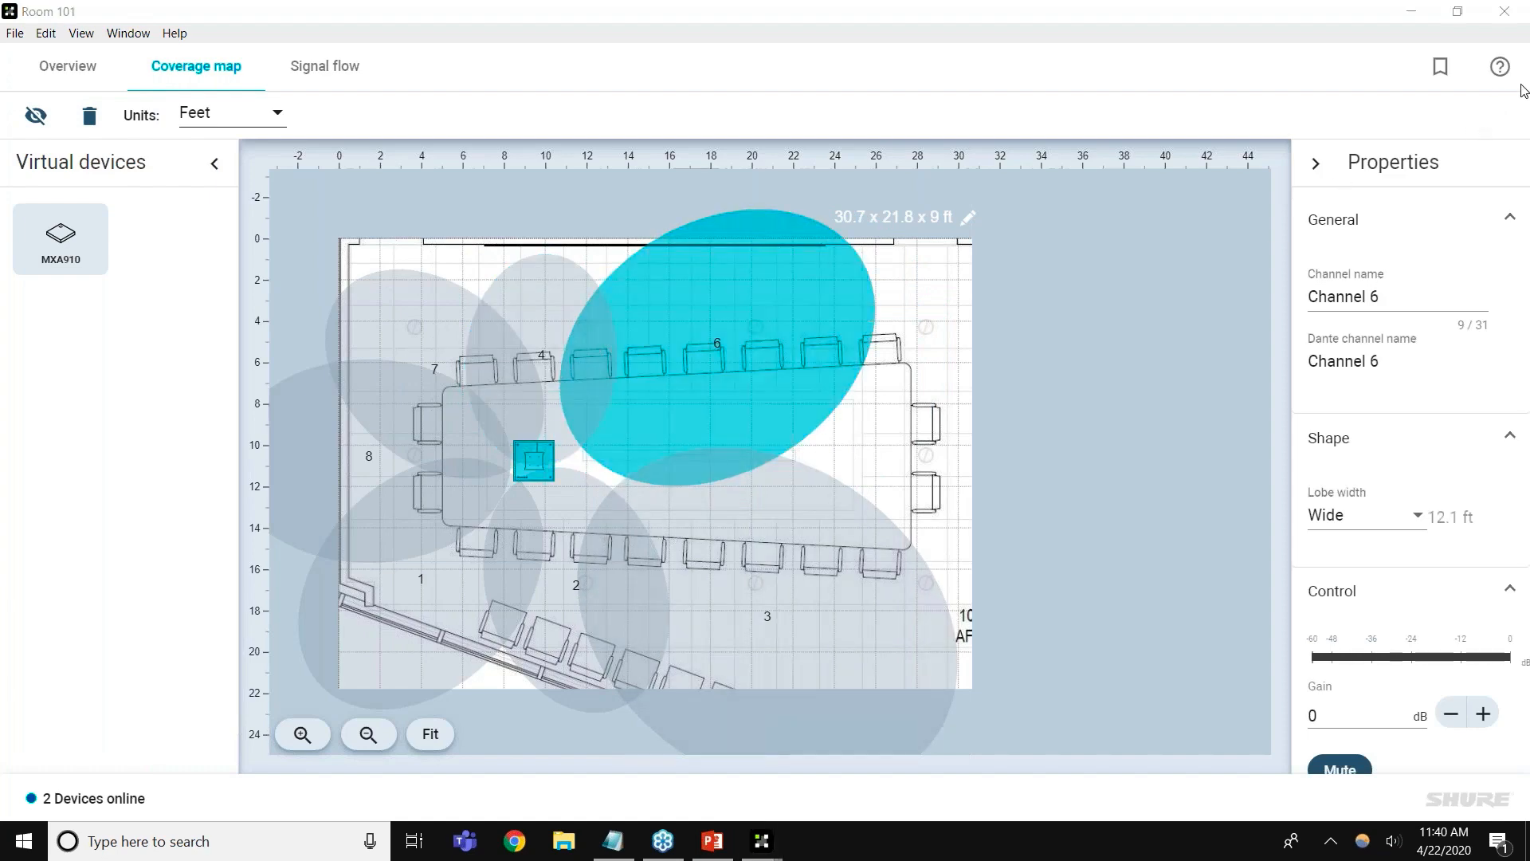